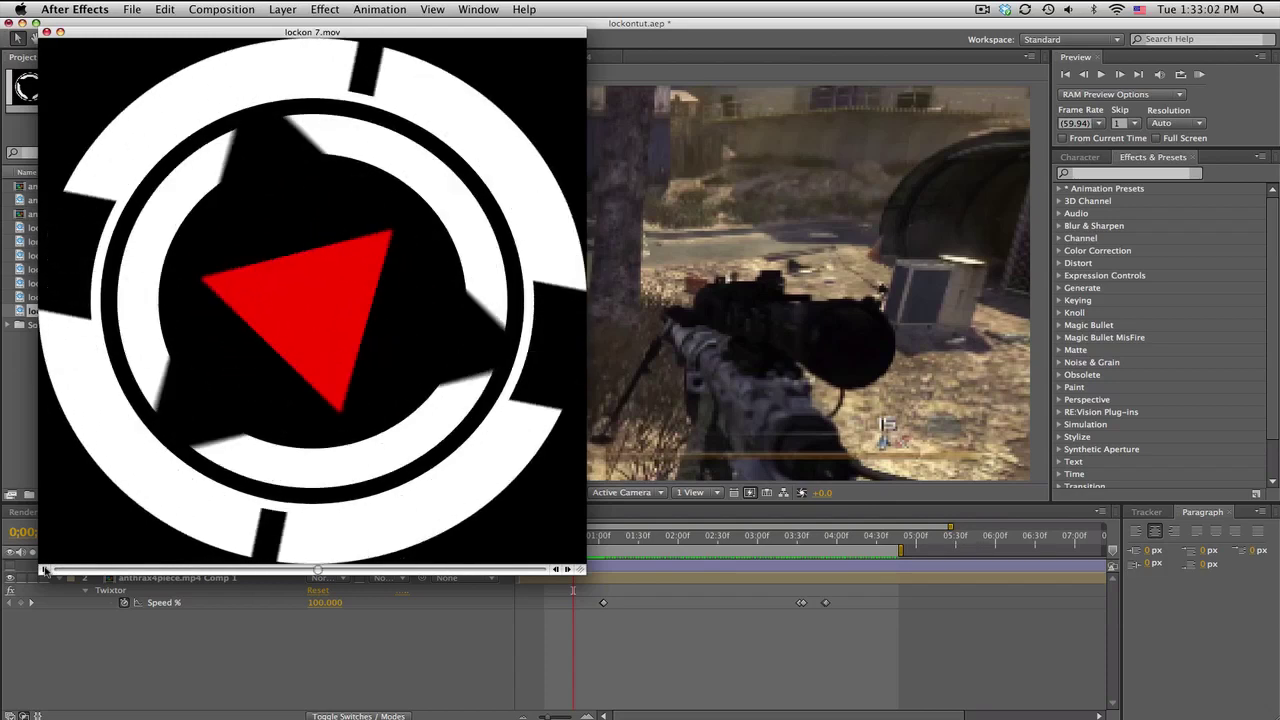
Stop playback of the lockon 7.mov preview, close it, and clear the footage selection in the project.
click(44, 570)
click(46, 32)
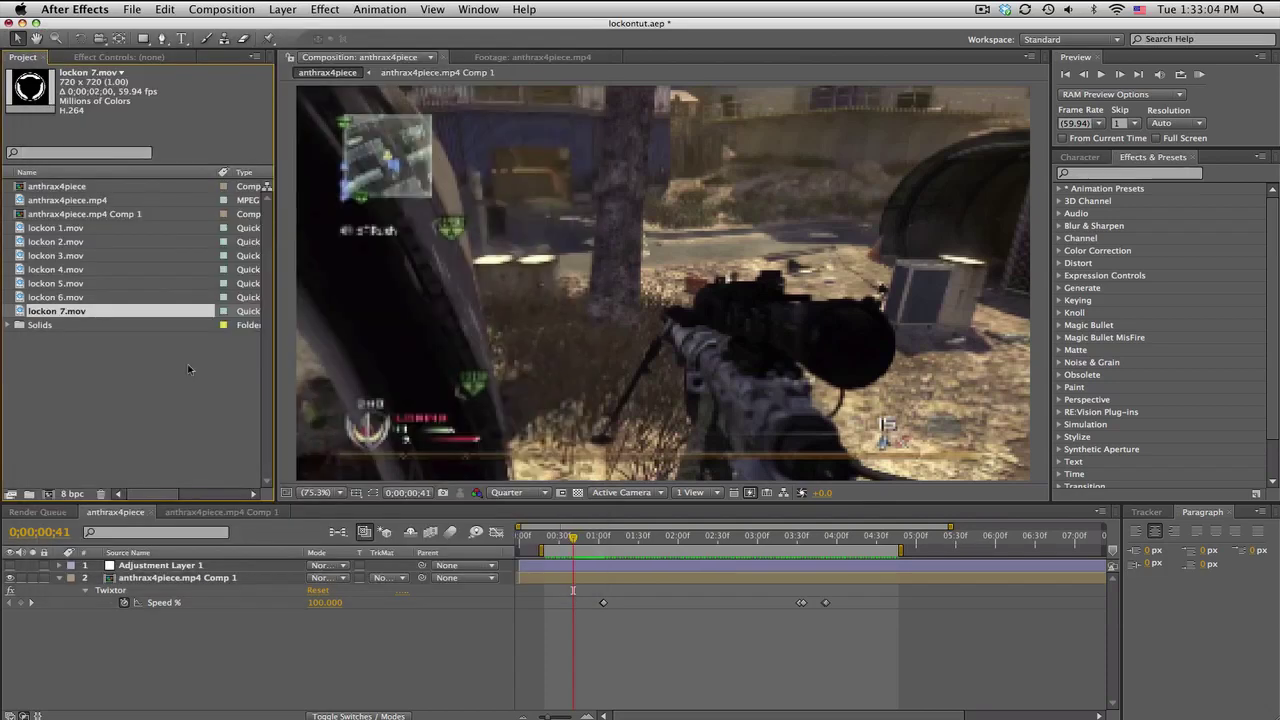
click(172, 409)
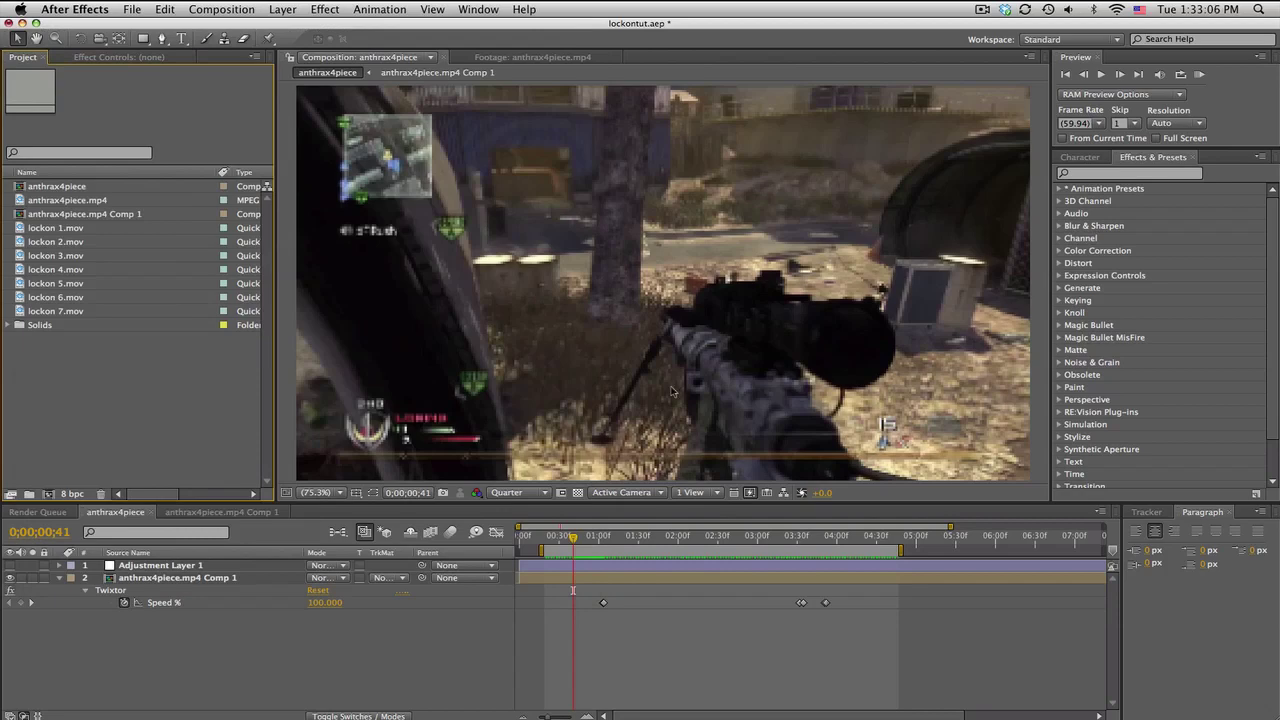
Start a new composition with the aspect ratio unlocked, a width of 720 px and a height of 720 px.
click(222, 9)
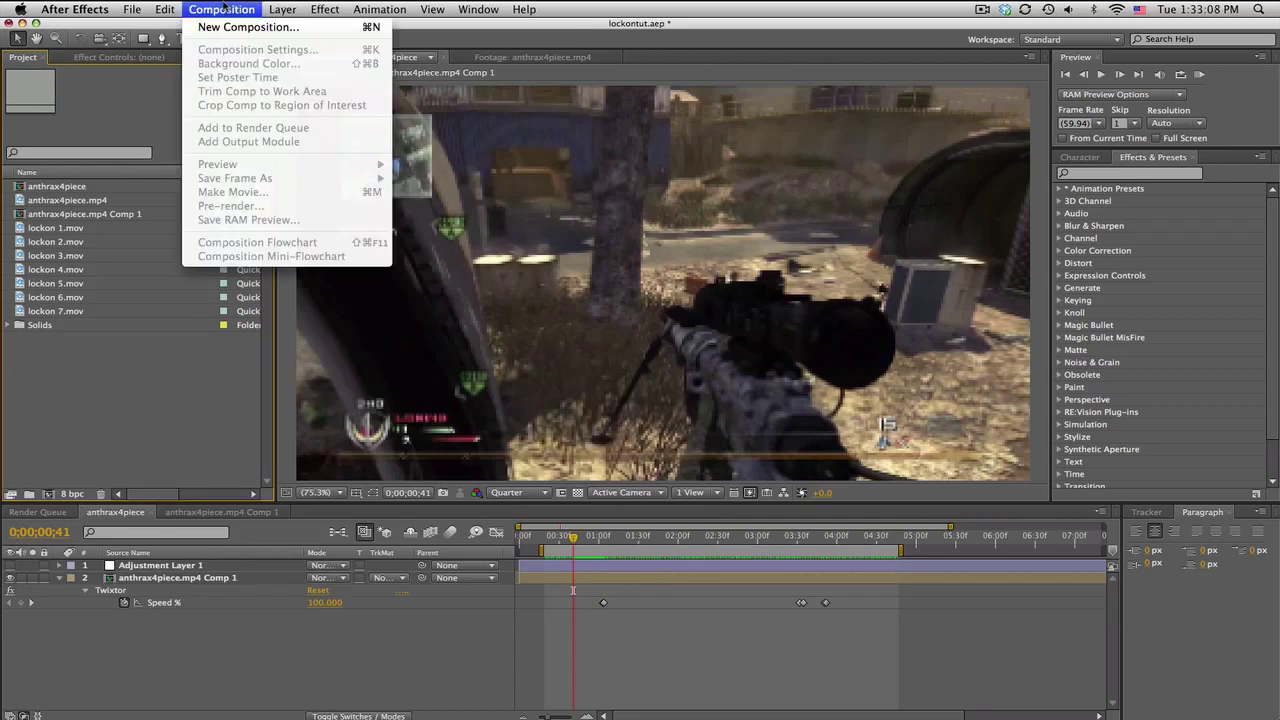
click(225, 27)
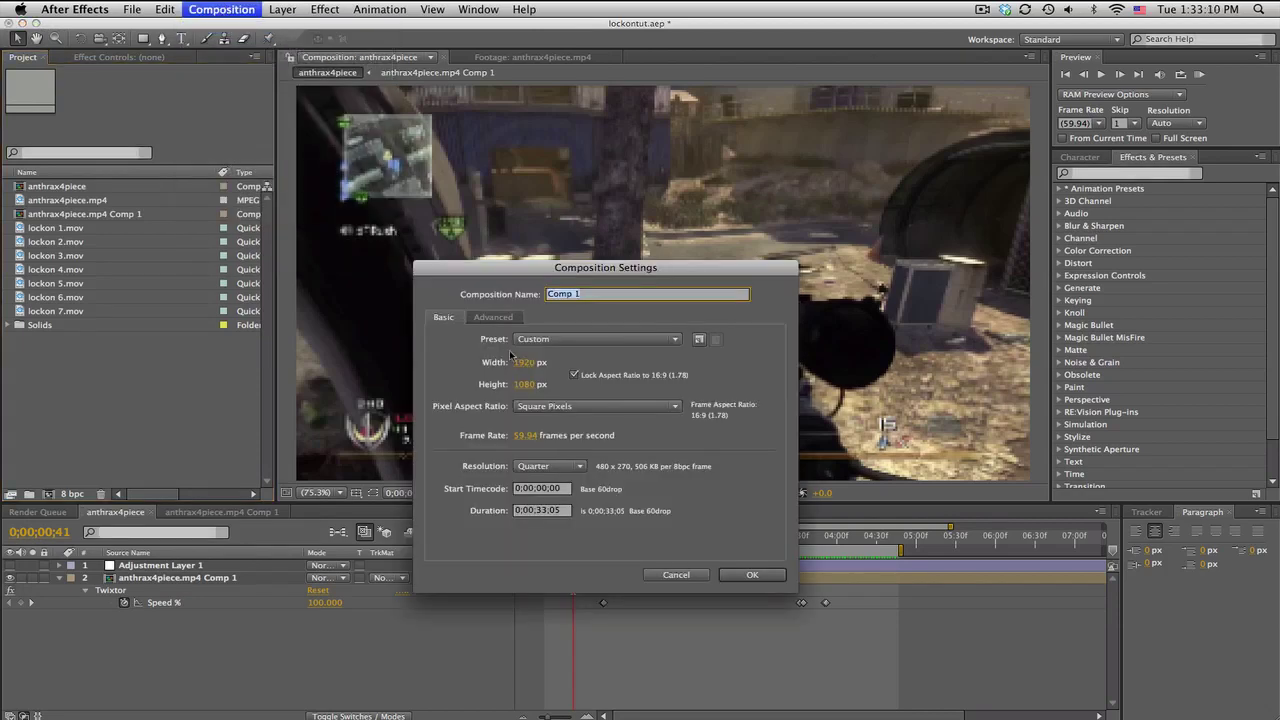
click(574, 375)
click(523, 364)
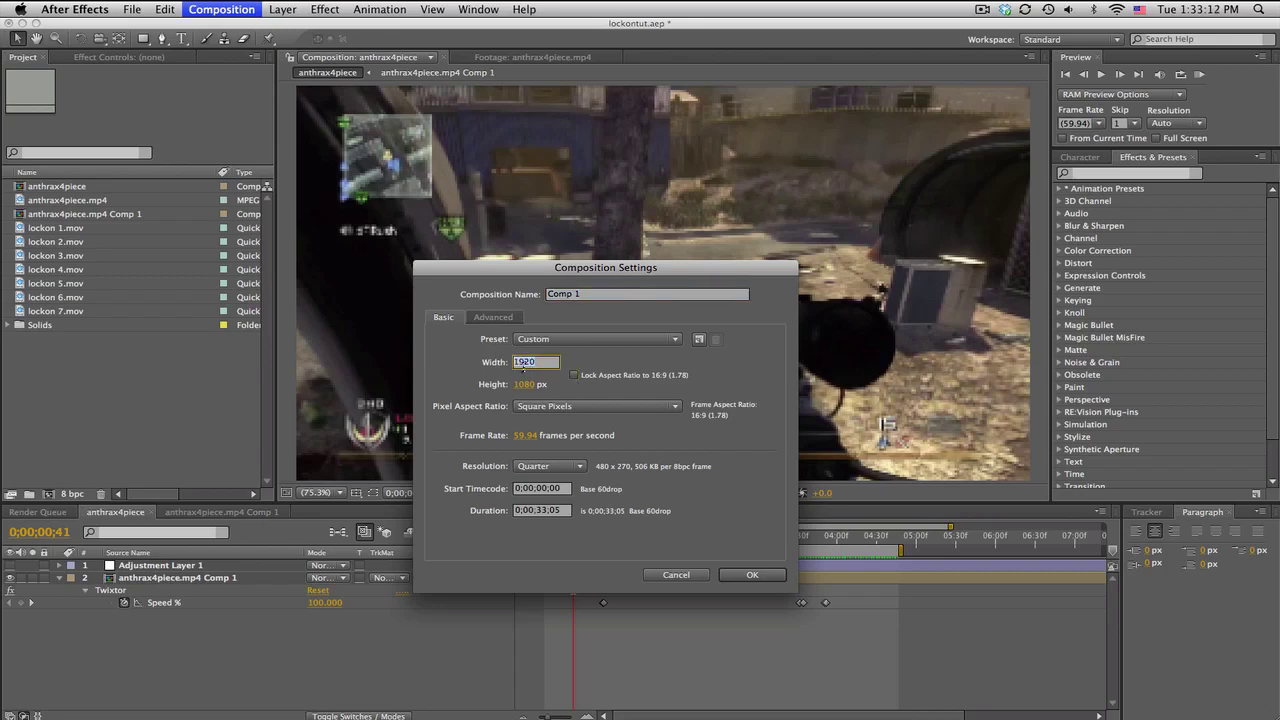
text(720)
key(Tab)
text(720)
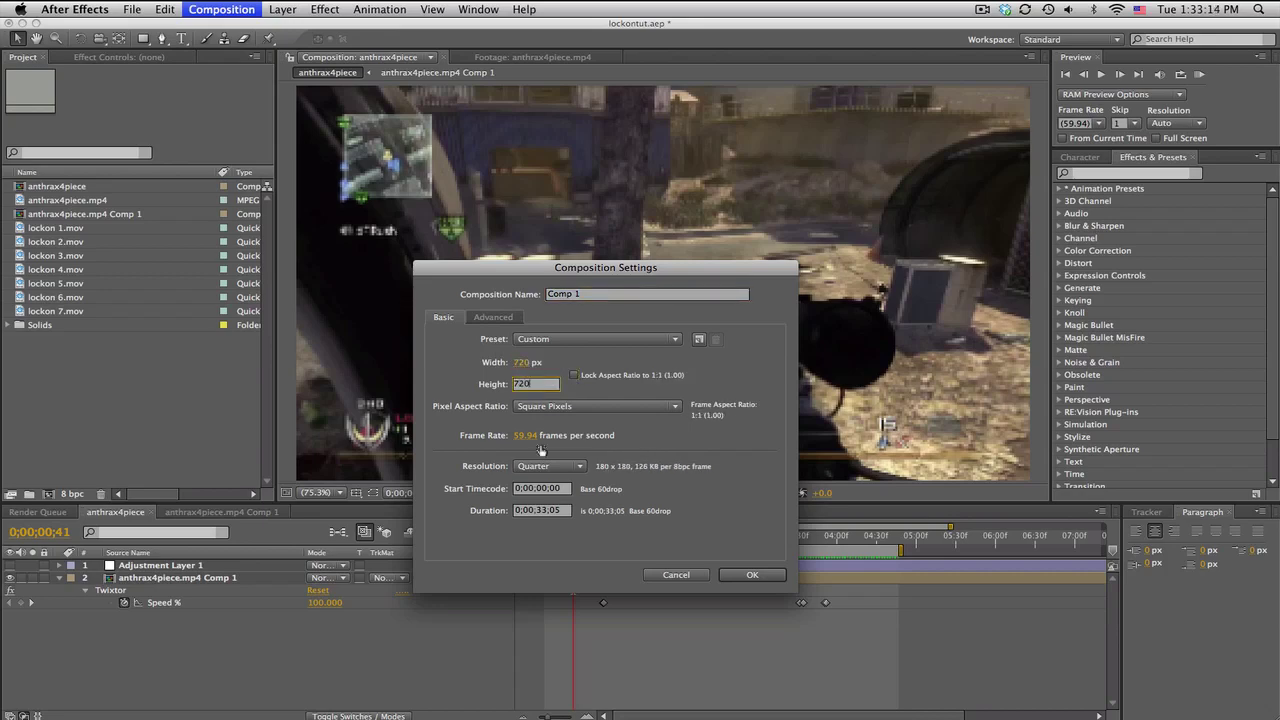
Set the new composition's duration to 0;00;02;00 and create it.
click(540, 510)
click(556, 510)
key(BackSpace)
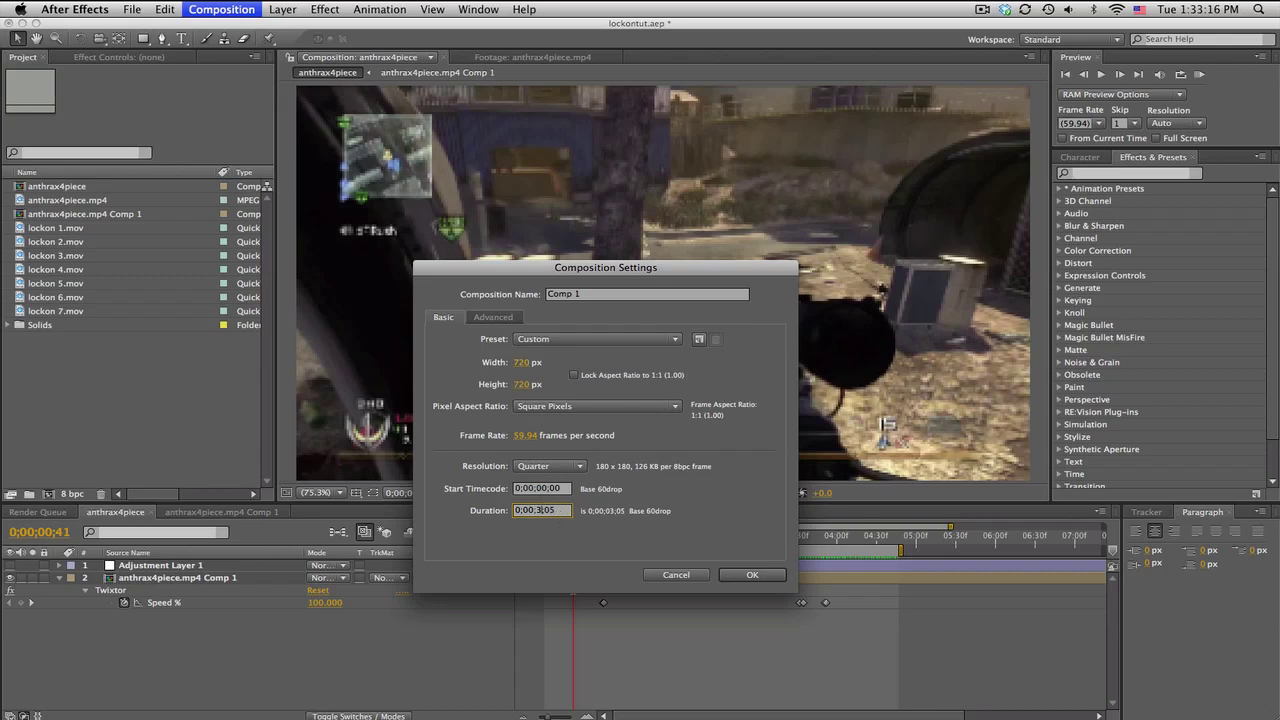
key(BackSpace)
text(02)
click(756, 574)
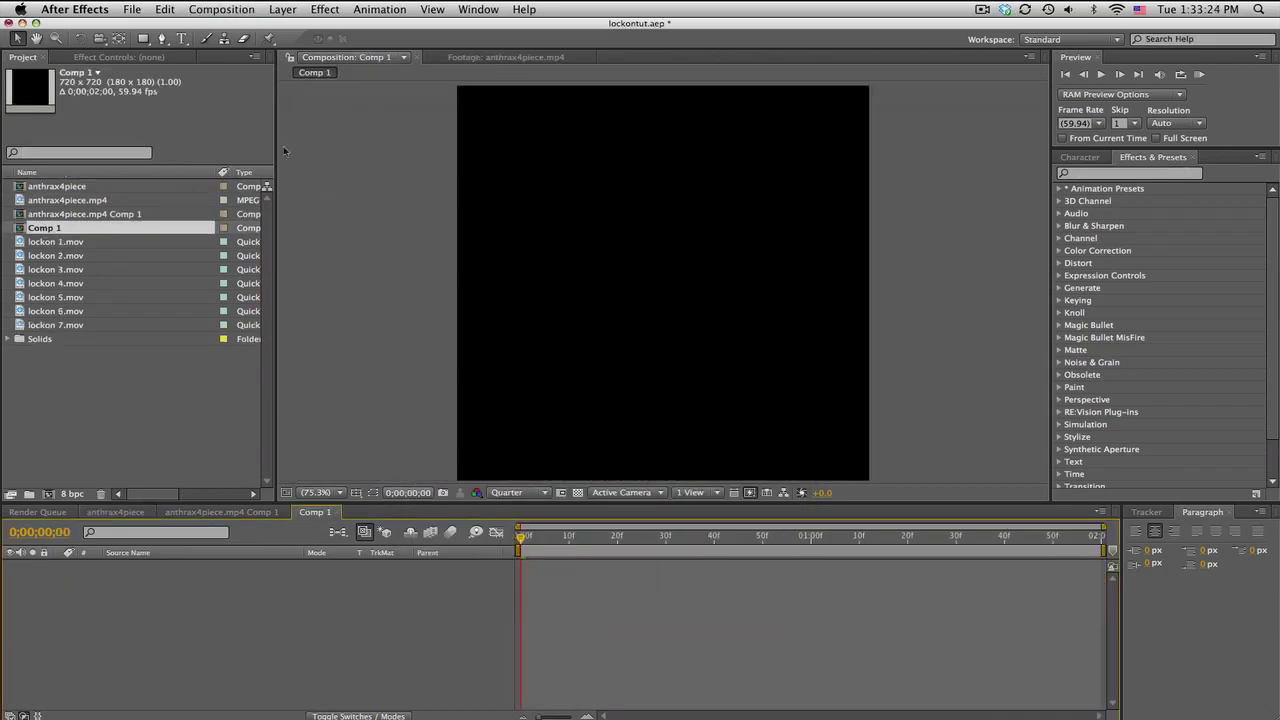
Draw a polygon outward from the composition's centre with the Polygon tool, with an outer radius of about 149.
click(144, 39)
drag(144, 39, 202, 89)
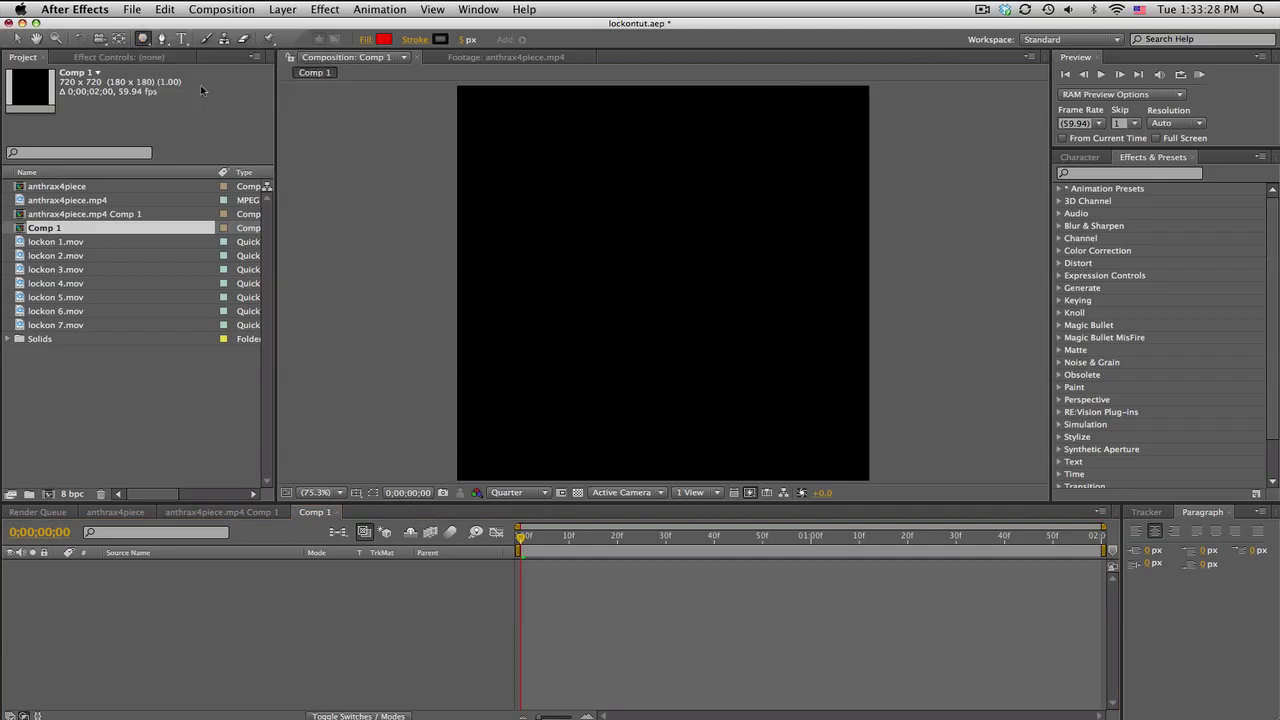
drag(668, 282, 724, 346)
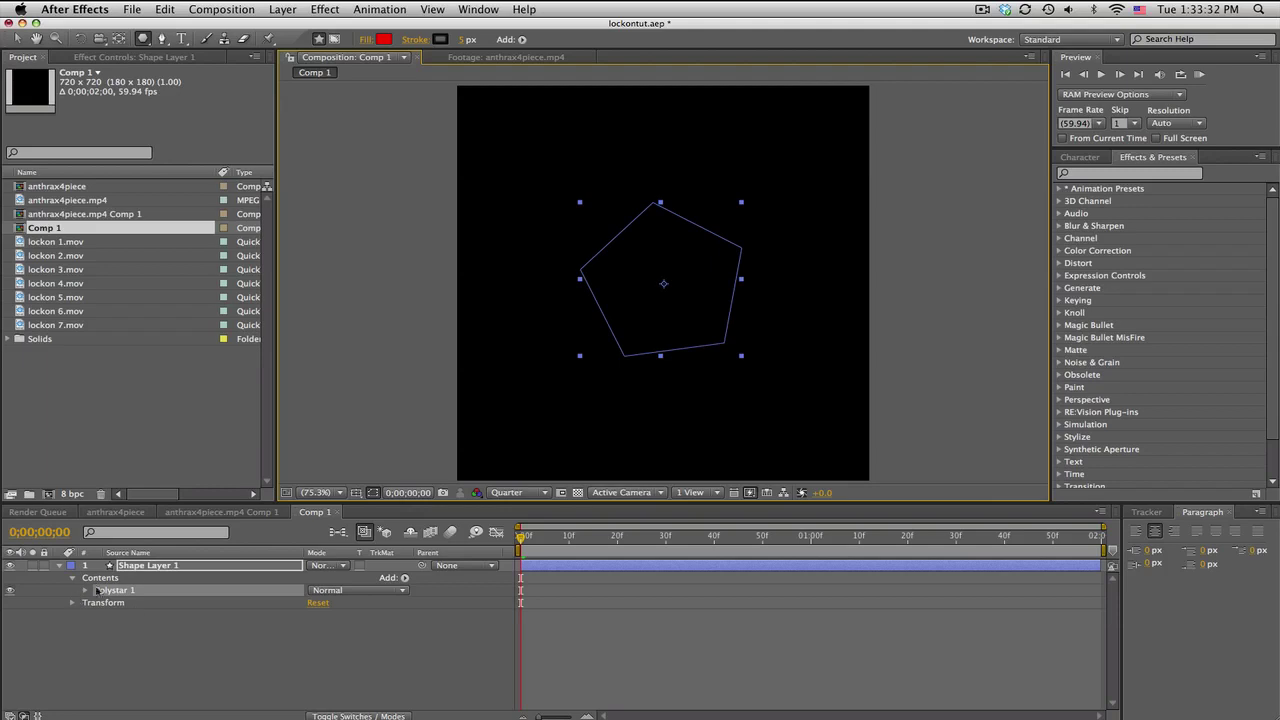
Turn the polygon into a triangle by setting its polystar path to 3 points.
drag(260, 504, 260, 414)
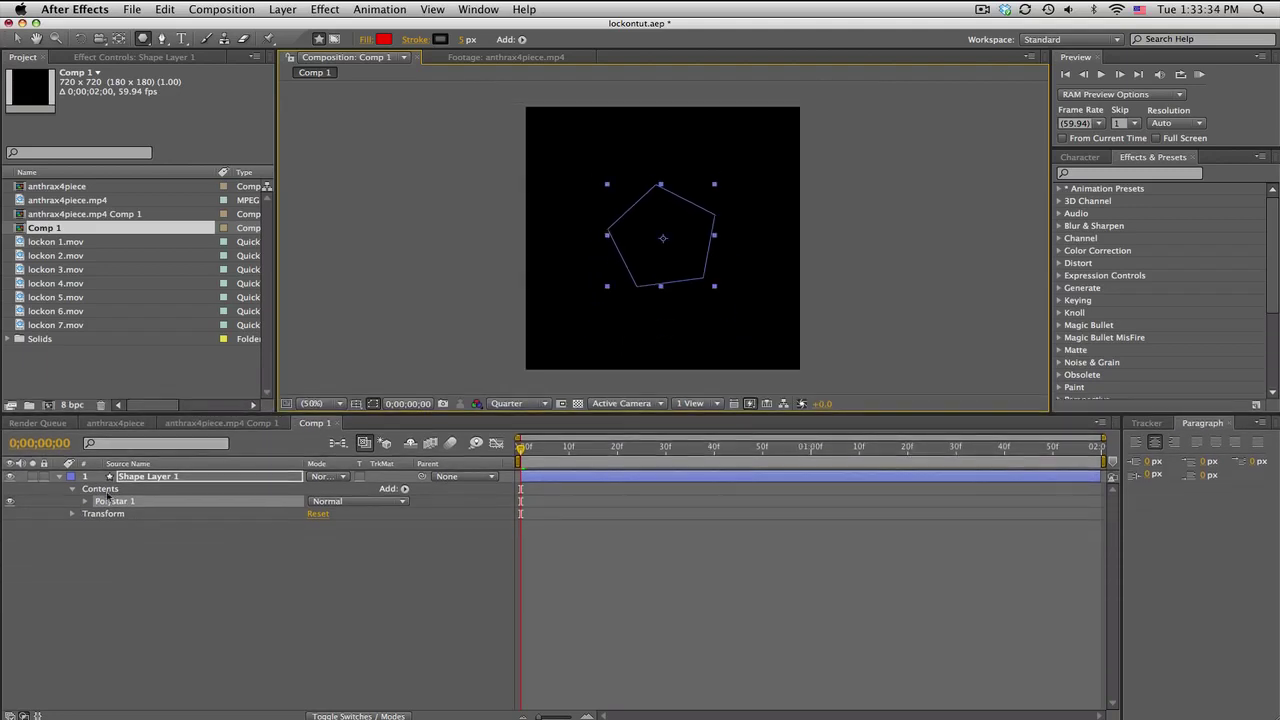
click(85, 501)
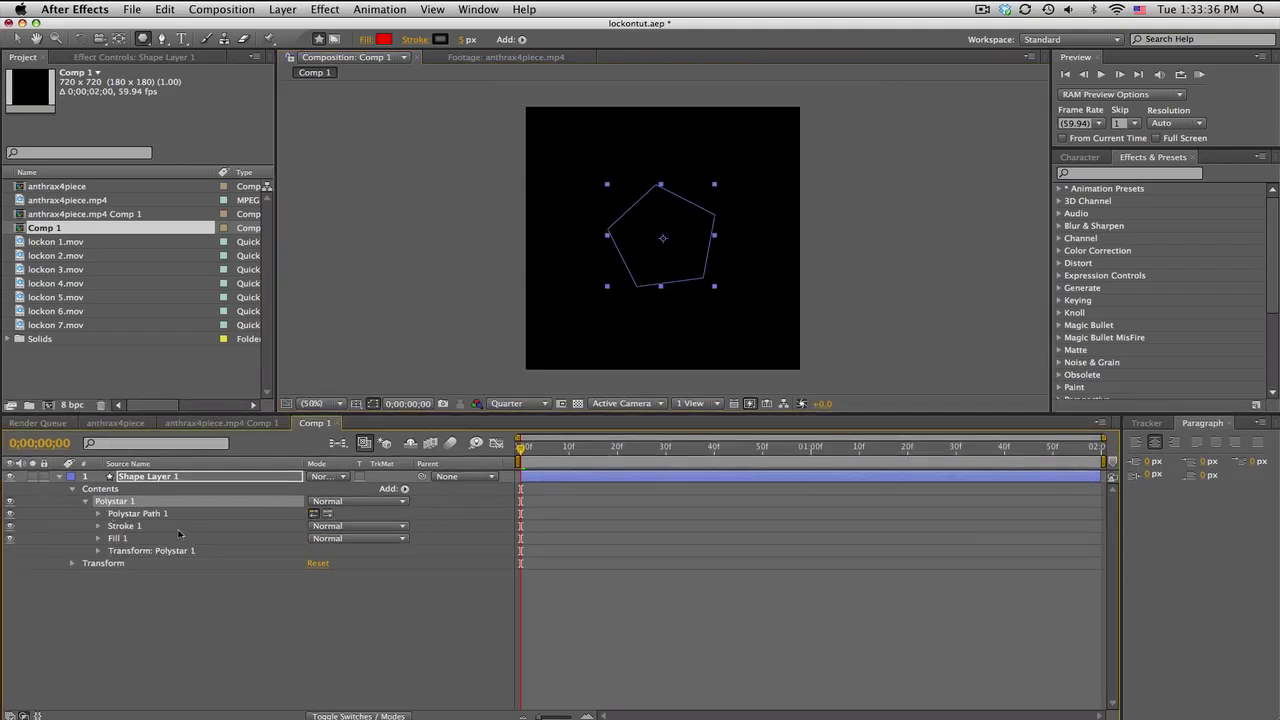
click(98, 513)
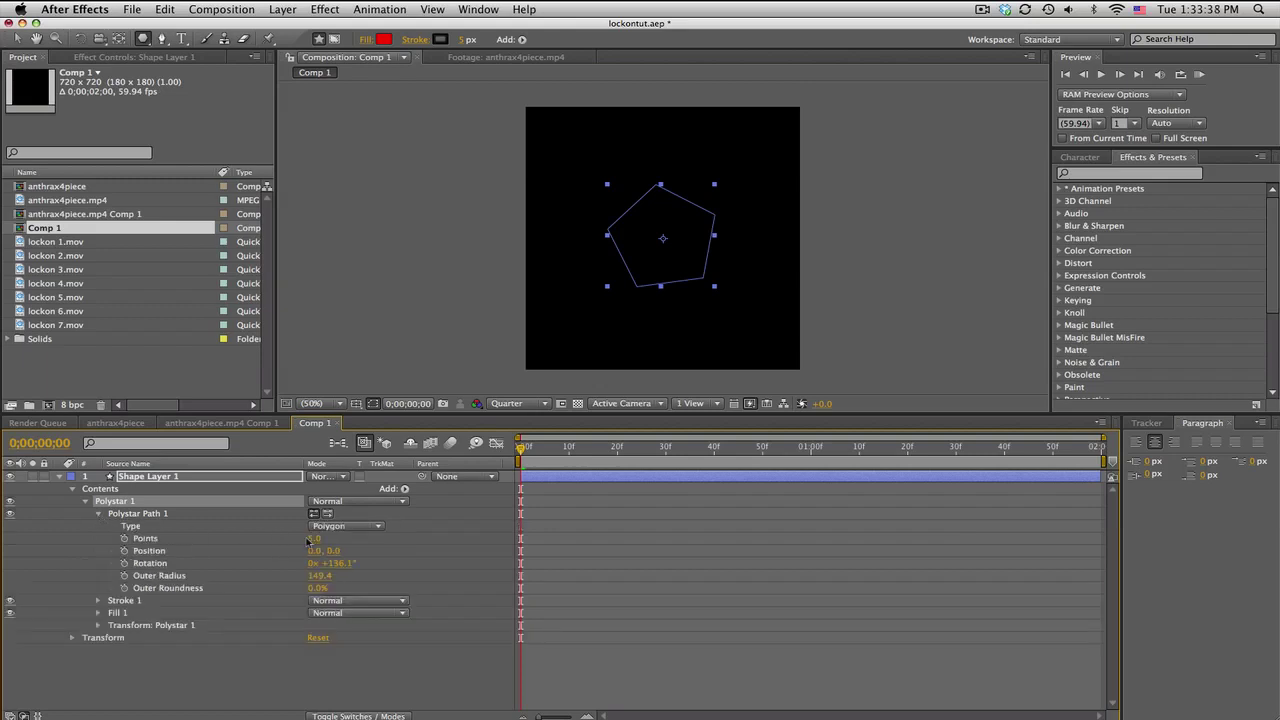
mouse_move(308, 541)
mouse_down()
mouse_move(330, 541)
mouse_move(296, 541)
mouse_move(314, 546)
mouse_up()
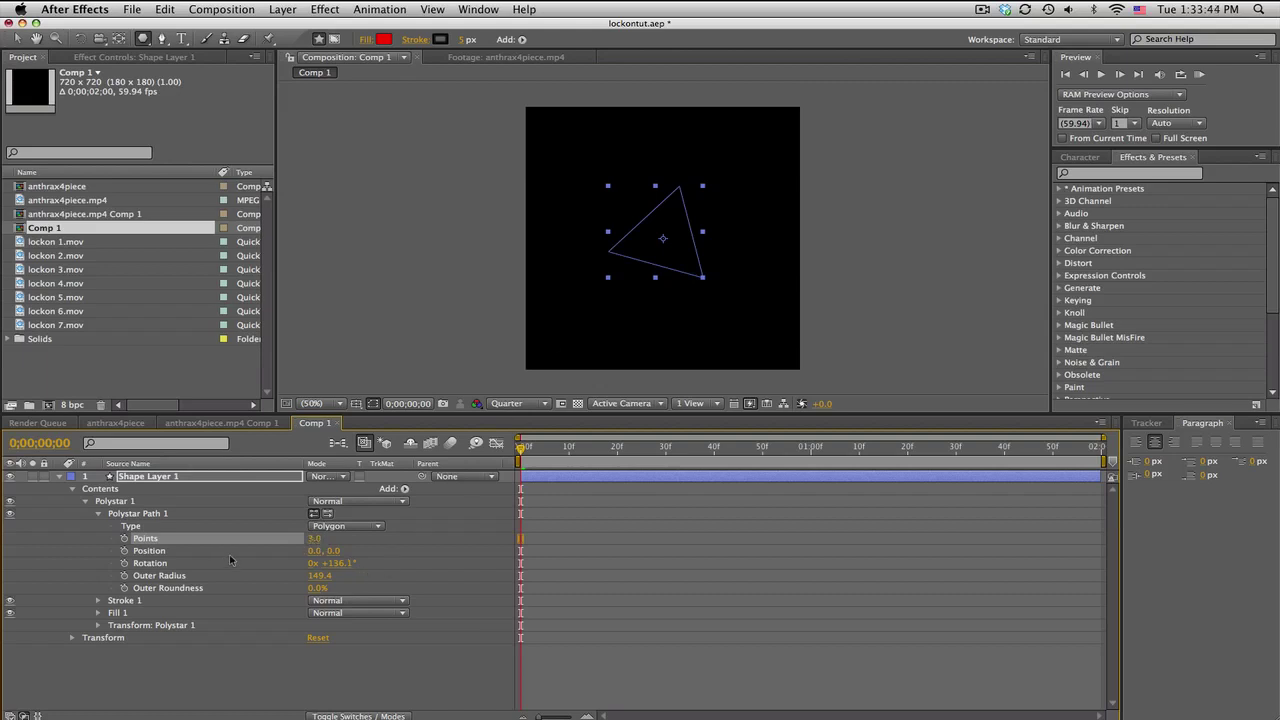
Set the triangle path's rotation to 180°, its vertical position to -249 and its outer radius to 117.4.
mouse_move(345, 570)
mouse_down()
mouse_move(439, 567)
mouse_move(348, 572)
mouse_up()
click(342, 564)
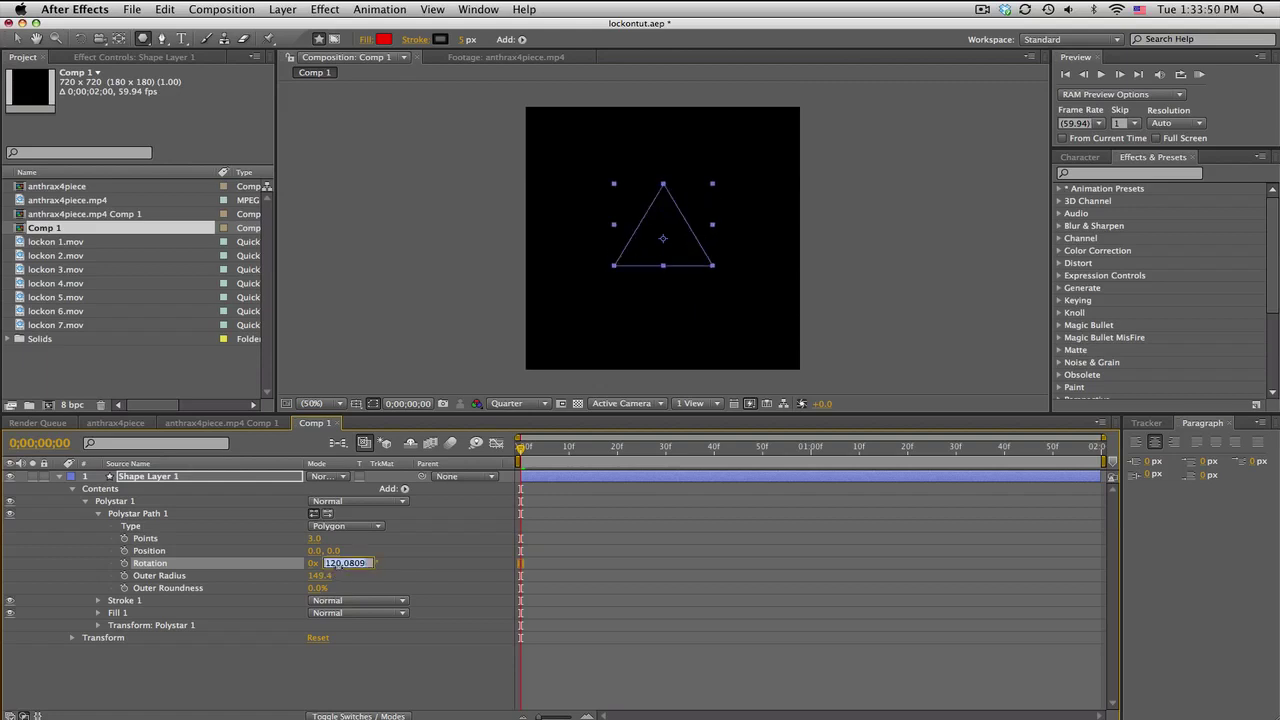
text(180)
key(Return)
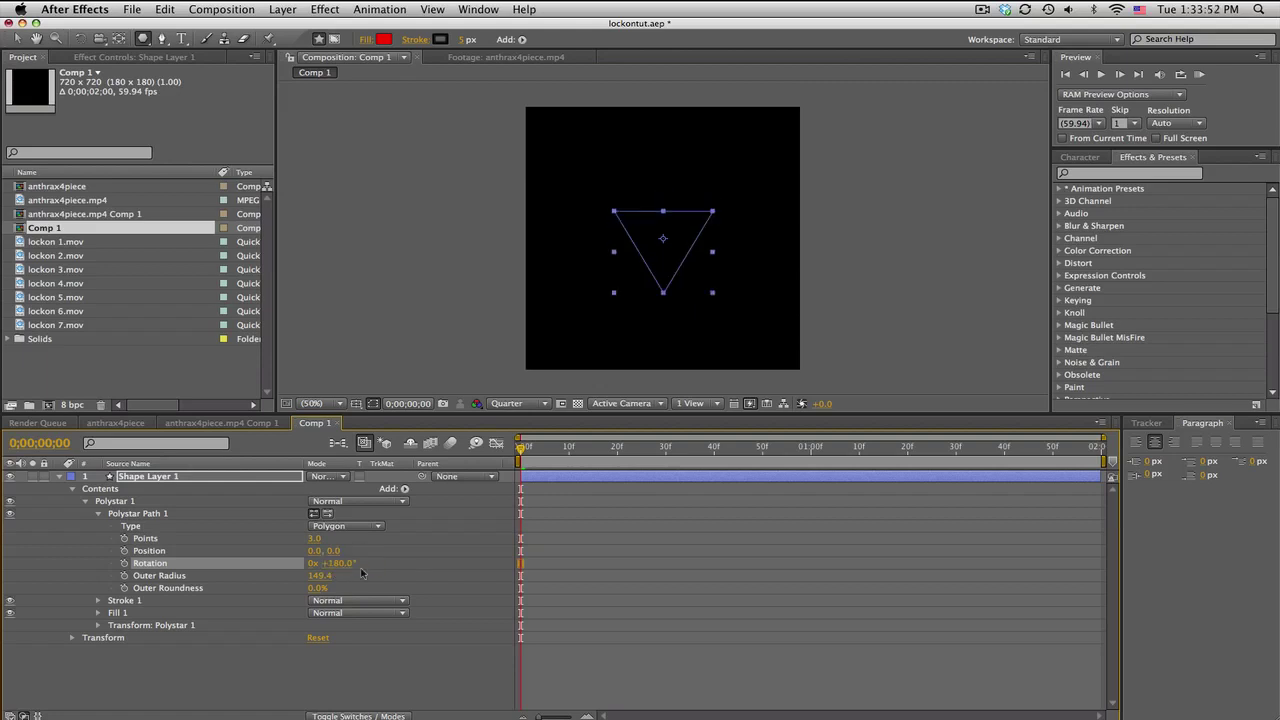
drag(320, 576, 154, 540)
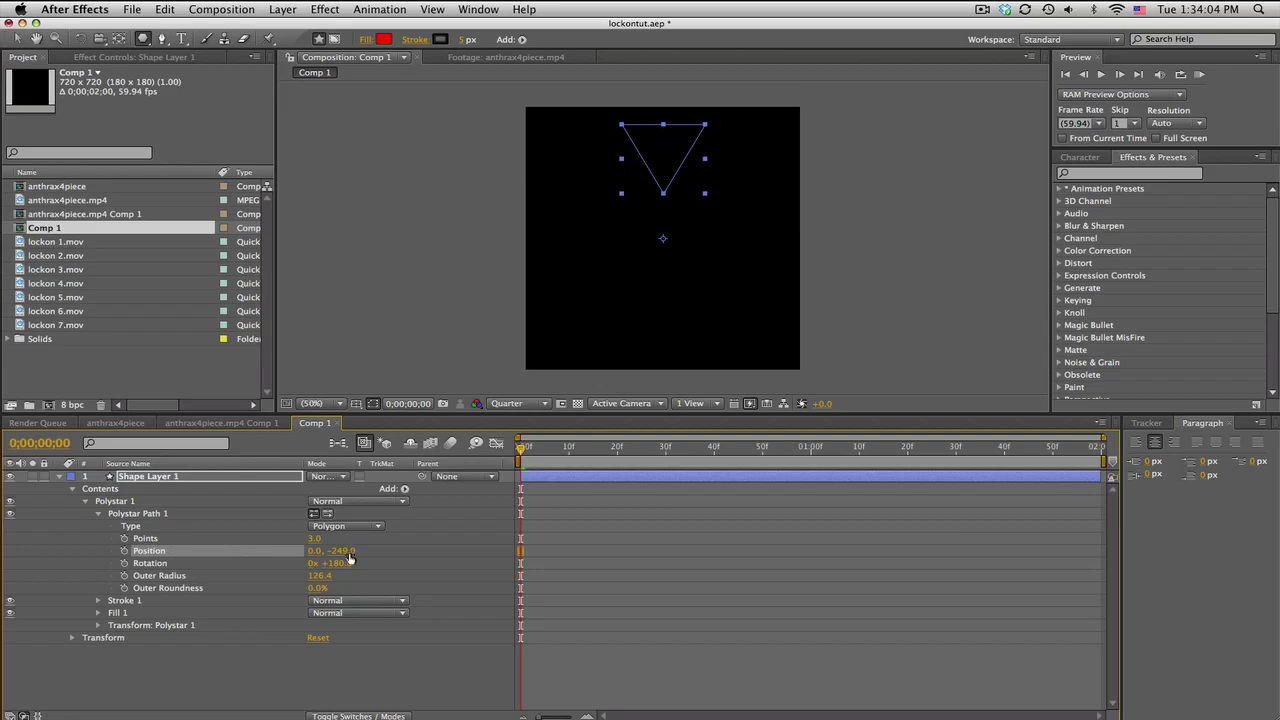
mouse_move(324, 578)
mouse_down()
mouse_move(309, 576)
mouse_move(335, 588)
mouse_up()
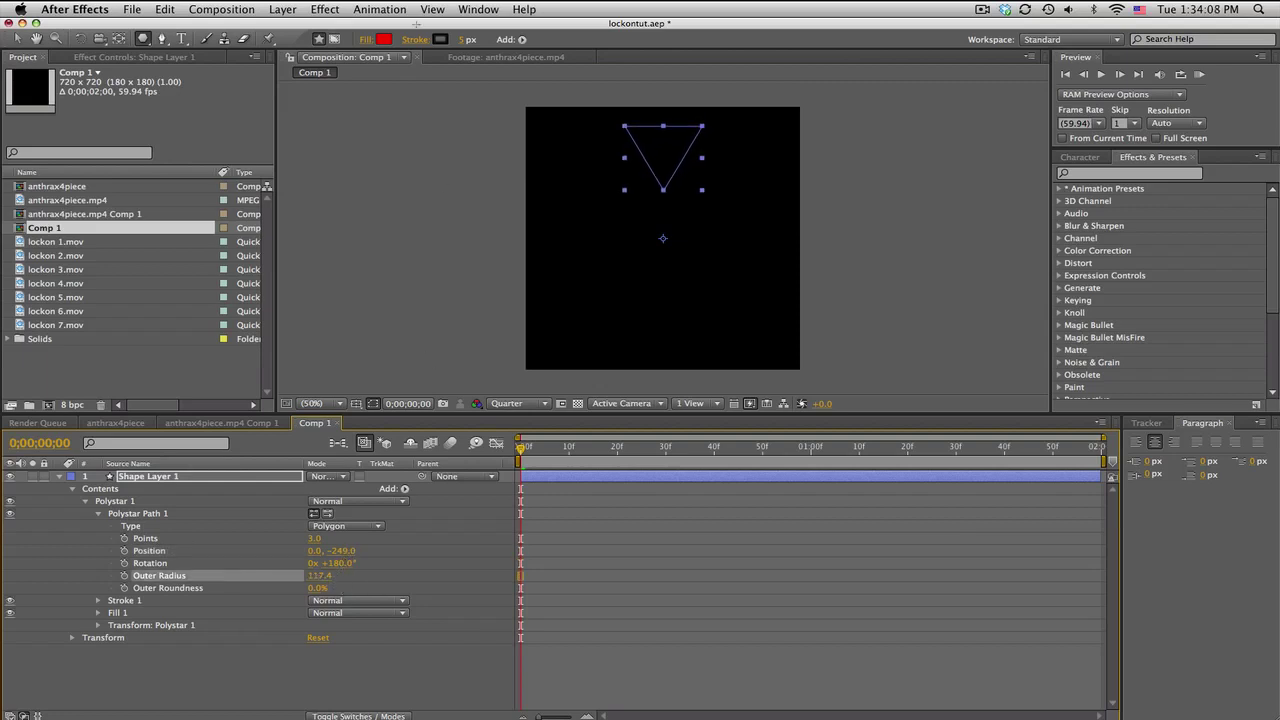
Add a null object layer to the composition.
click(283, 9)
mouse_move(288, 27)
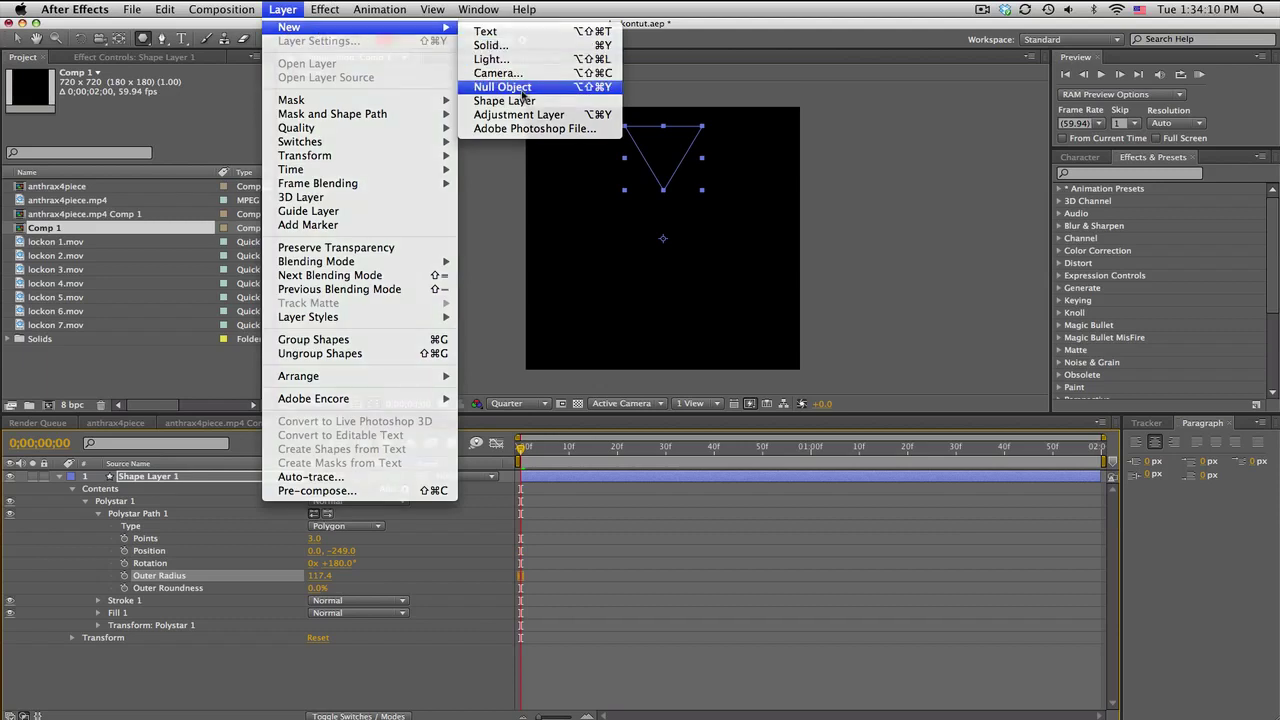
click(524, 95)
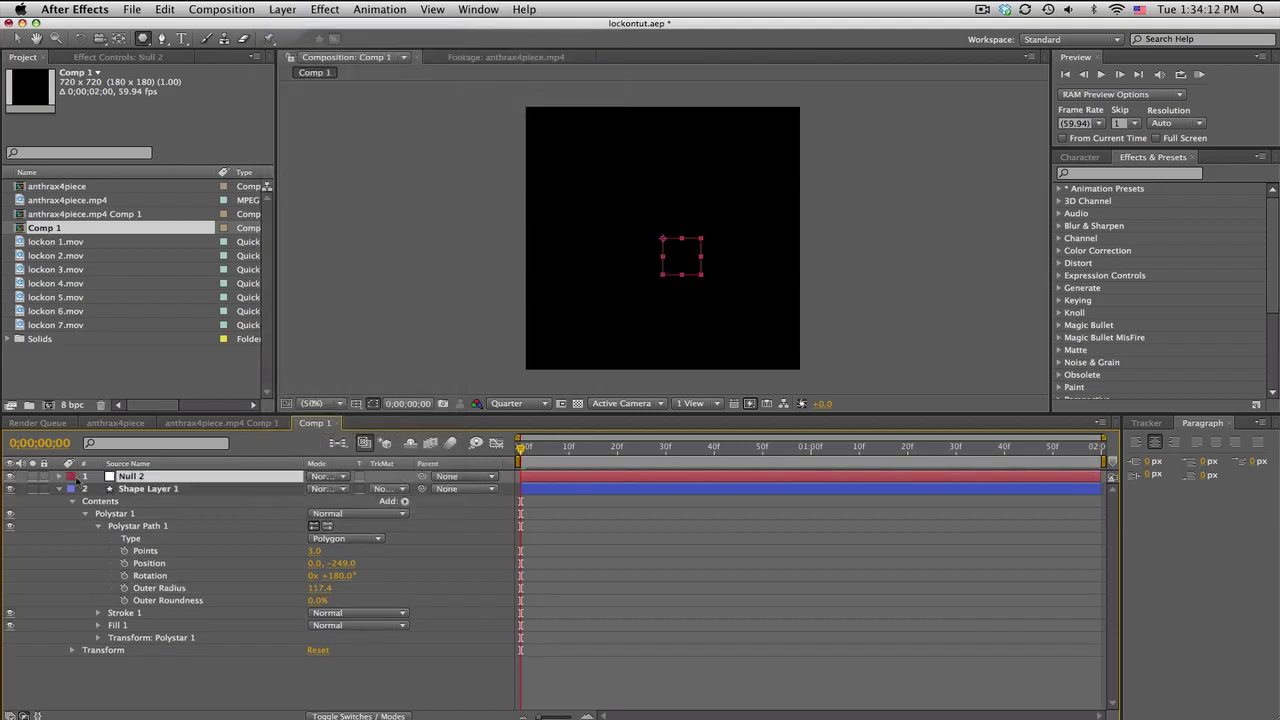
Turn on the transparency grid in the composition view and deselect the triangle's shape layer.
click(148, 489)
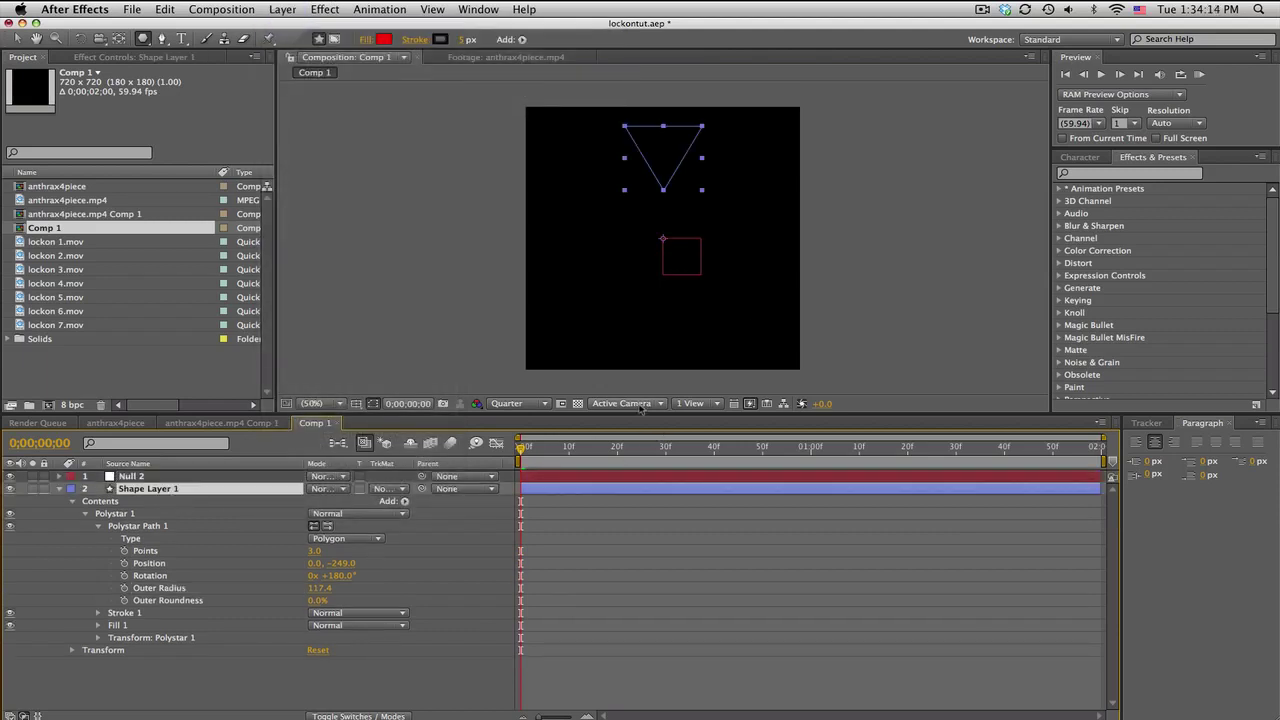
click(578, 405)
click(746, 497)
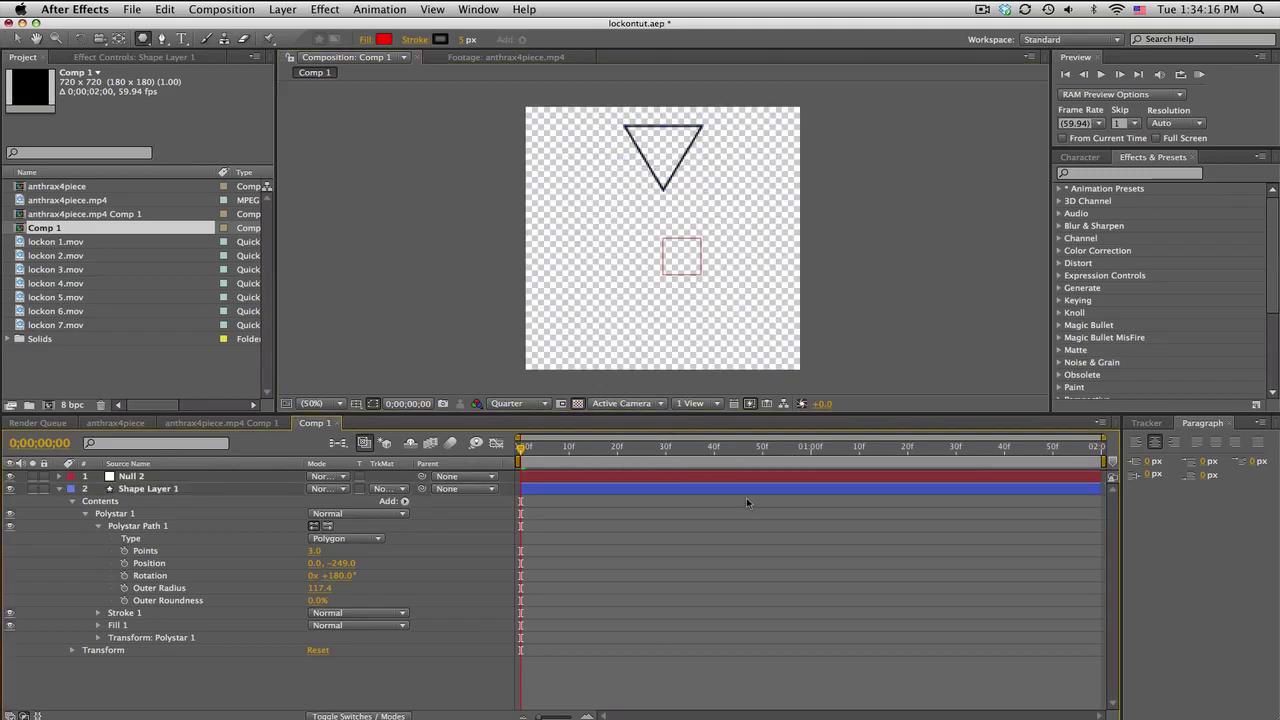
Set the triangle's stroke opacity to 0%.
click(97, 526)
click(97, 538)
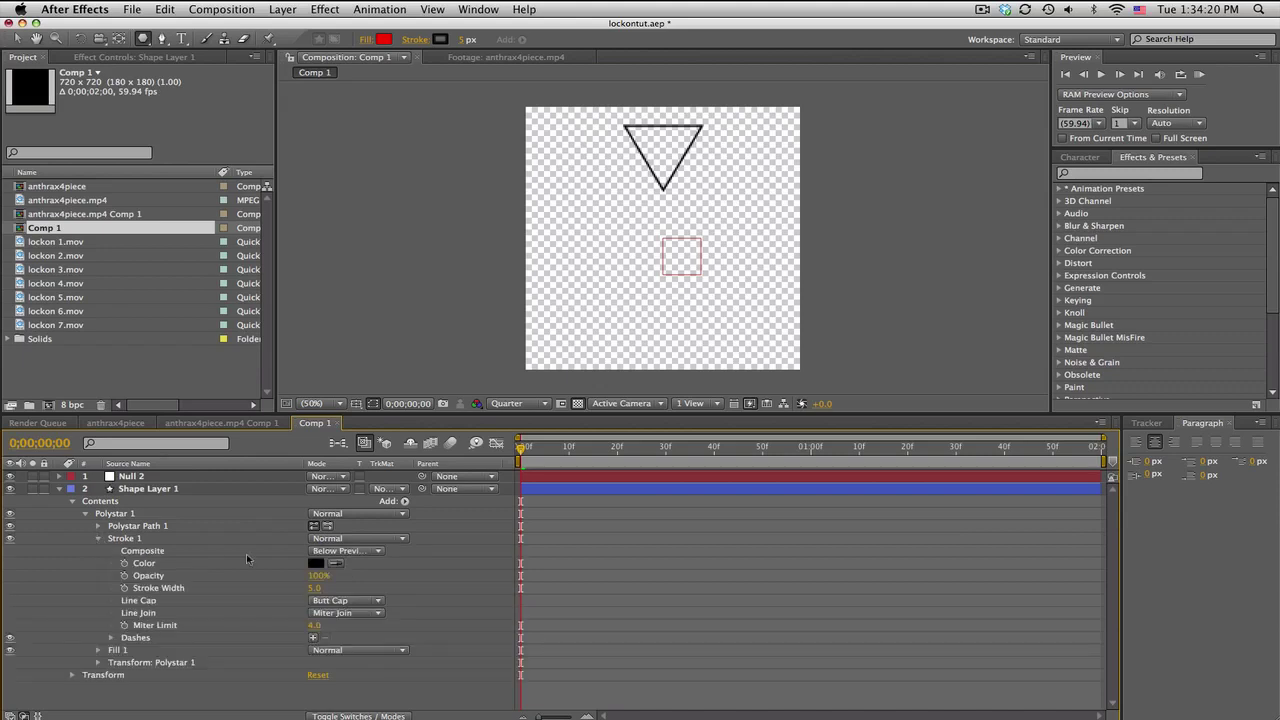
click(316, 576)
text(0)
key(Return)
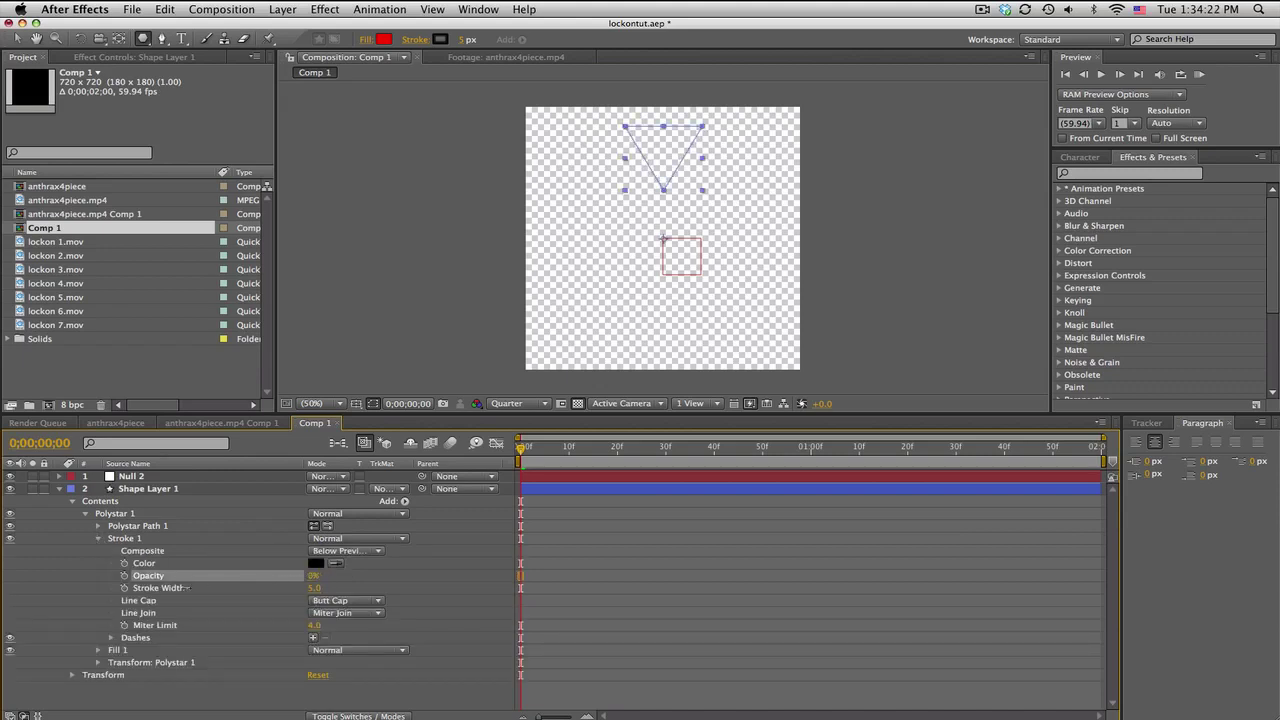
click(97, 538)
Raise the triangle's red fill opacity to 100%.
click(98, 552)
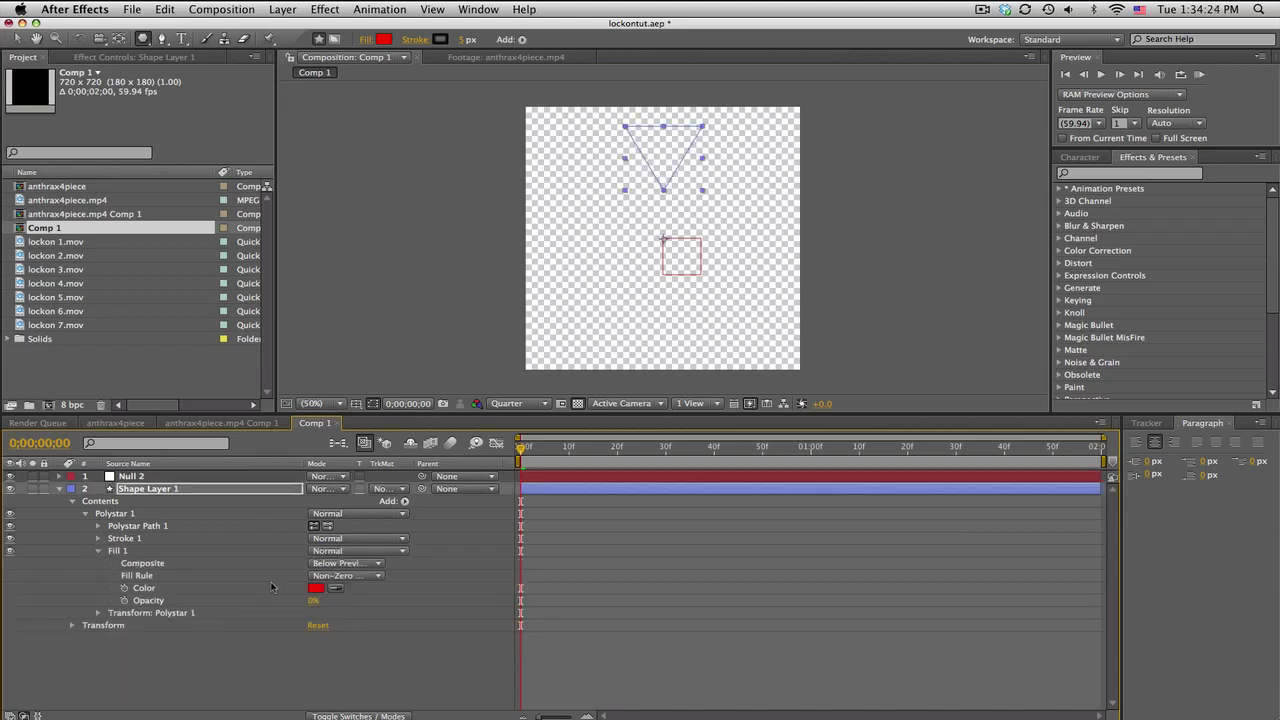
drag(314, 600, 388, 601)
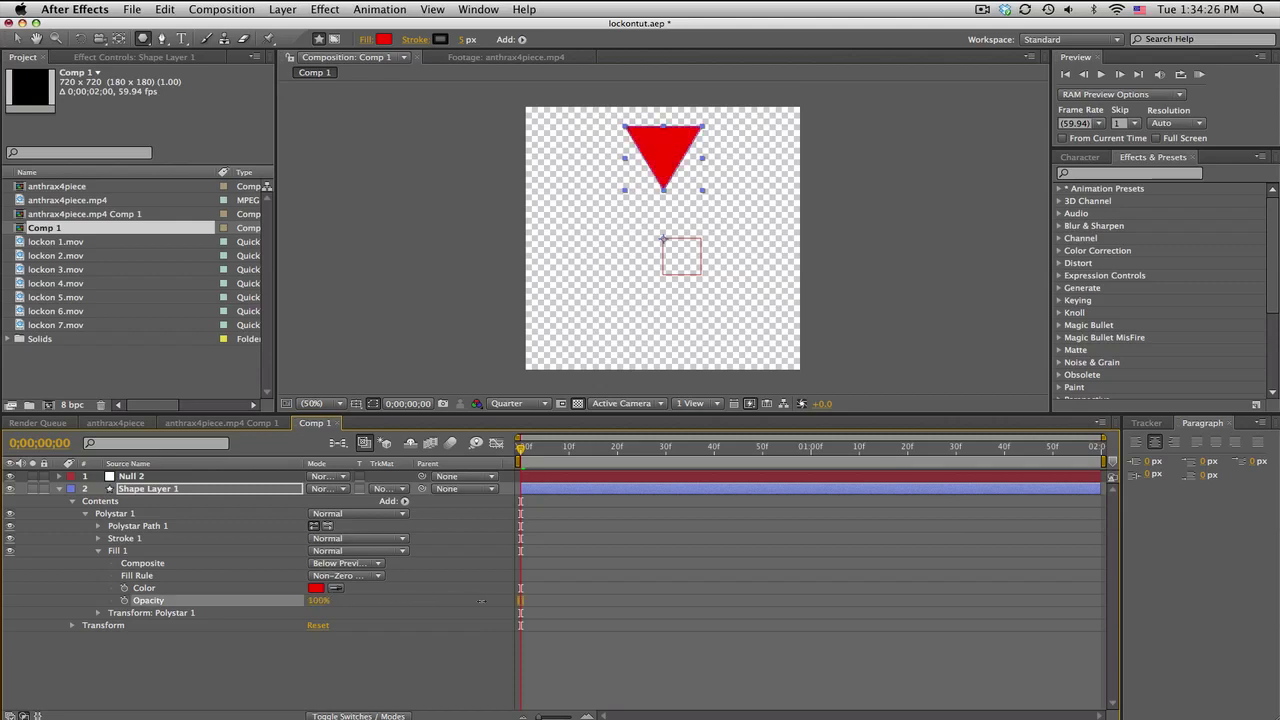
click(603, 600)
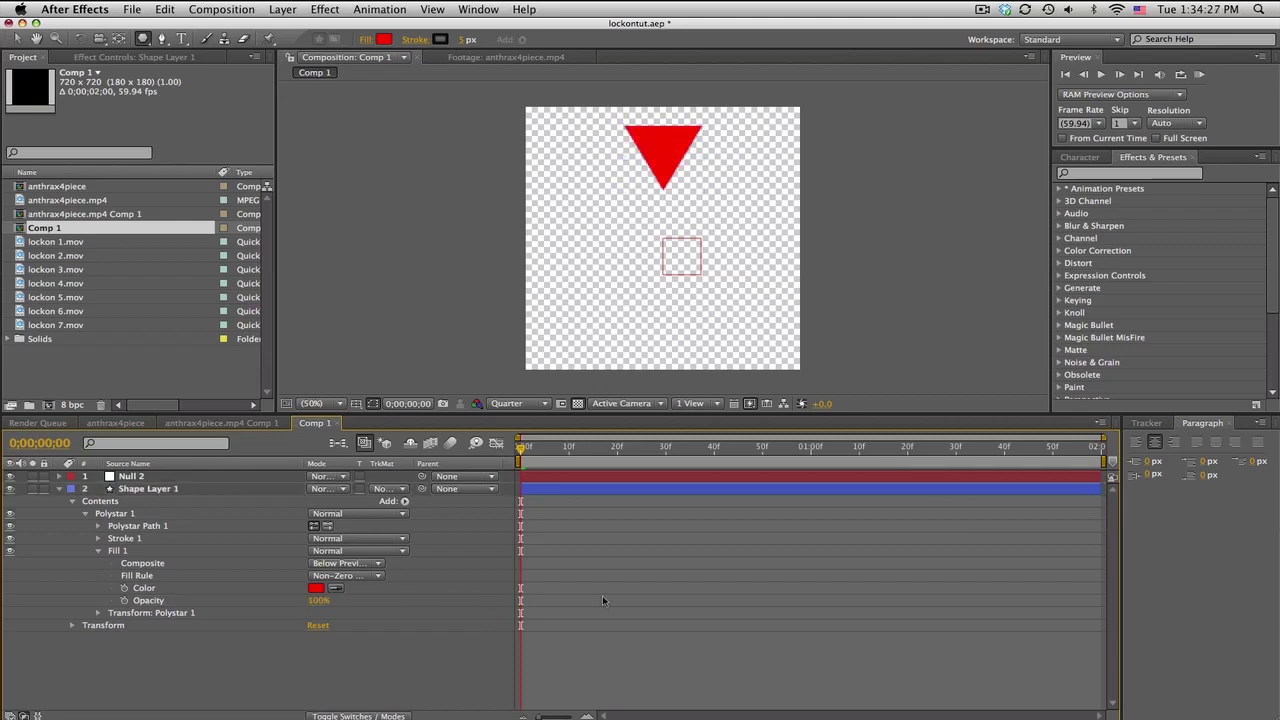
click(98, 551)
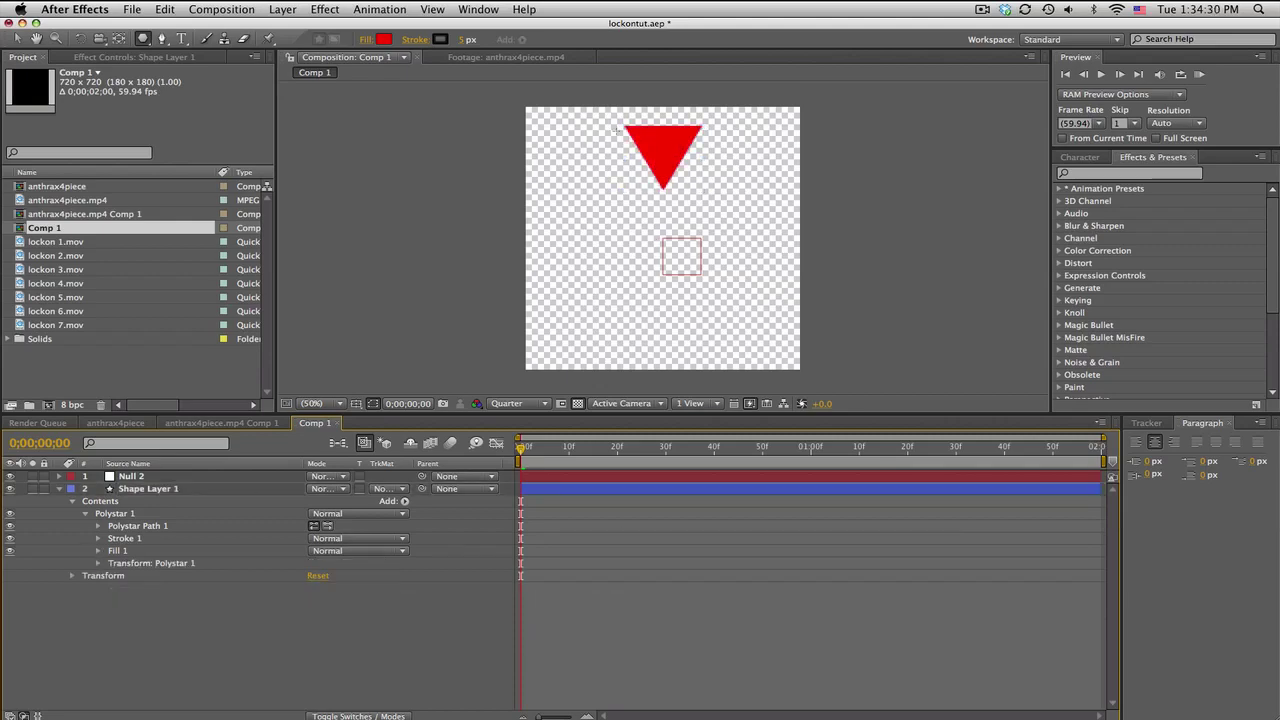
Round the triangle's corners by setting the polystar path's outer roundness to 25%.
click(99, 526)
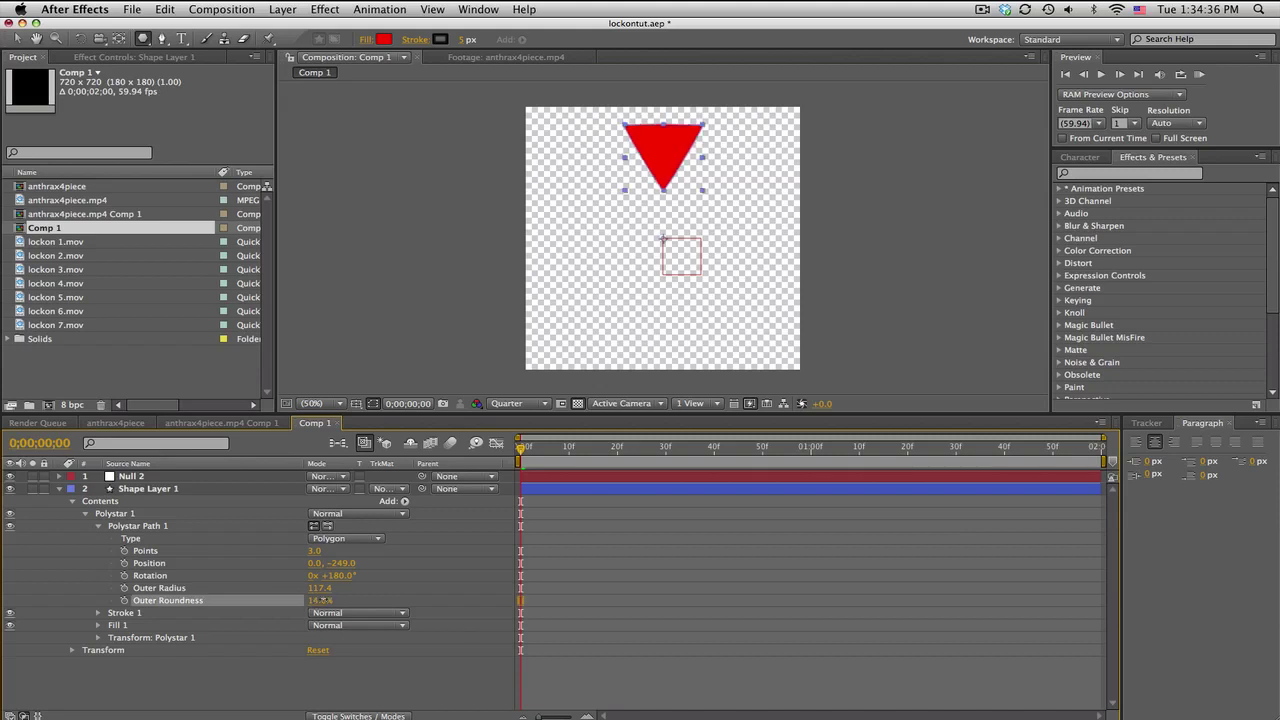
drag(316, 600, 343, 613)
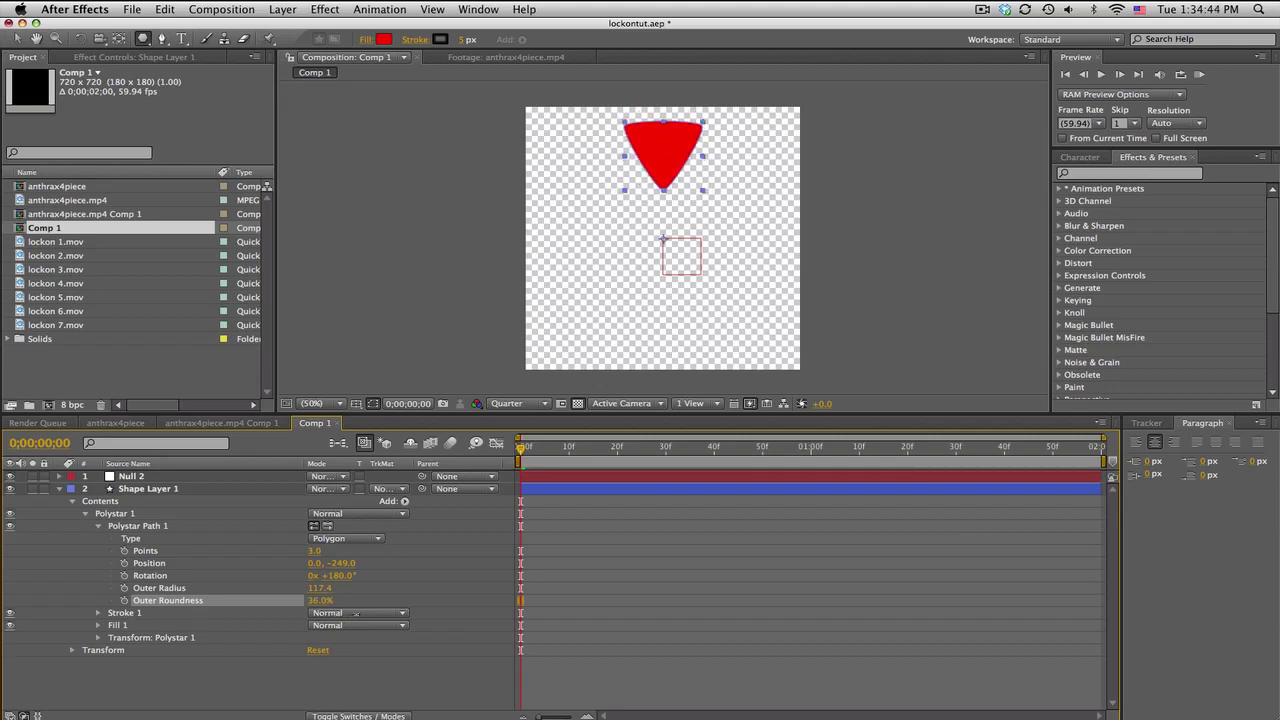
click(318, 600)
text(2)
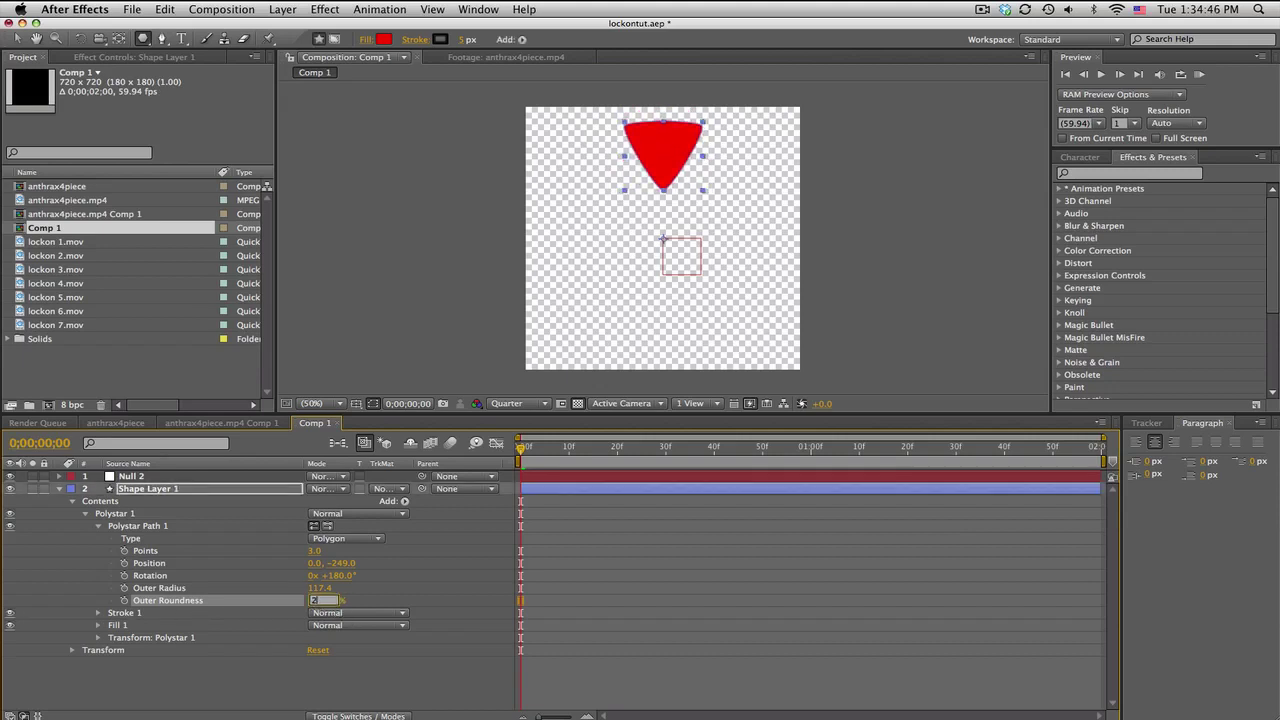
text(5)
key(Return)
click(595, 612)
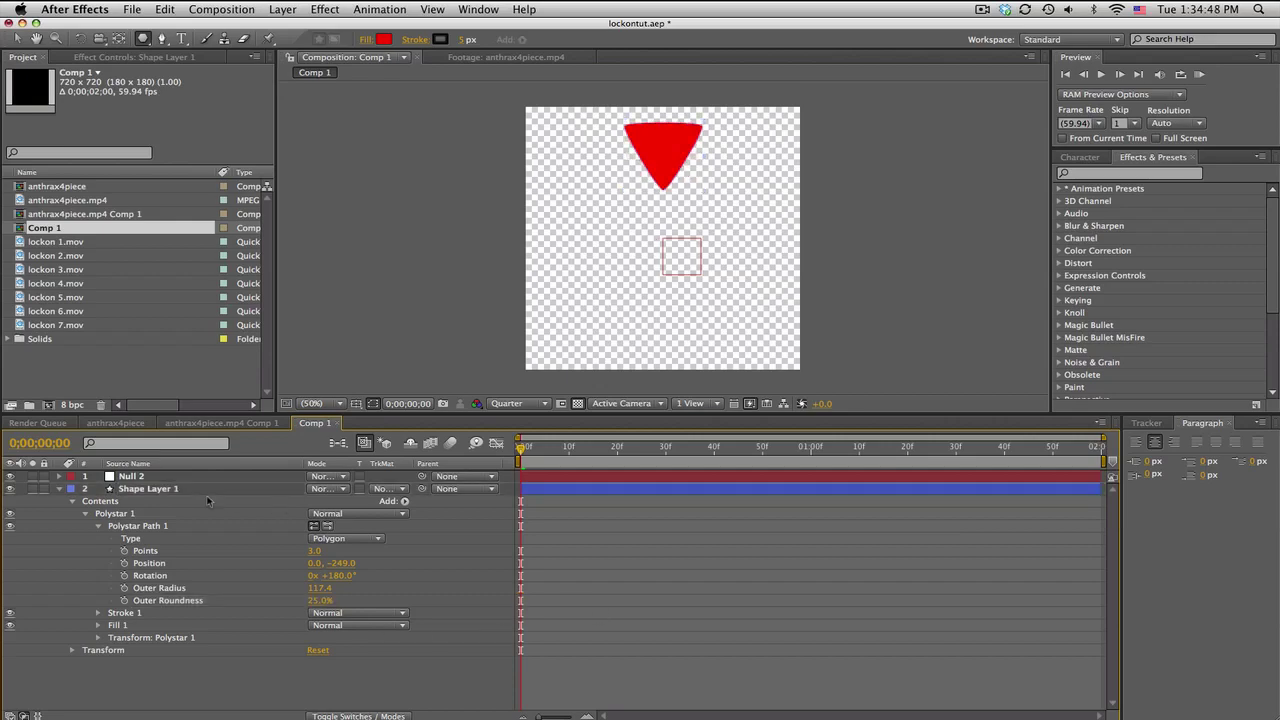
Unlink the triangle shape layer's scale proportions and set its horizontal scale to 50%.
click(177, 489)
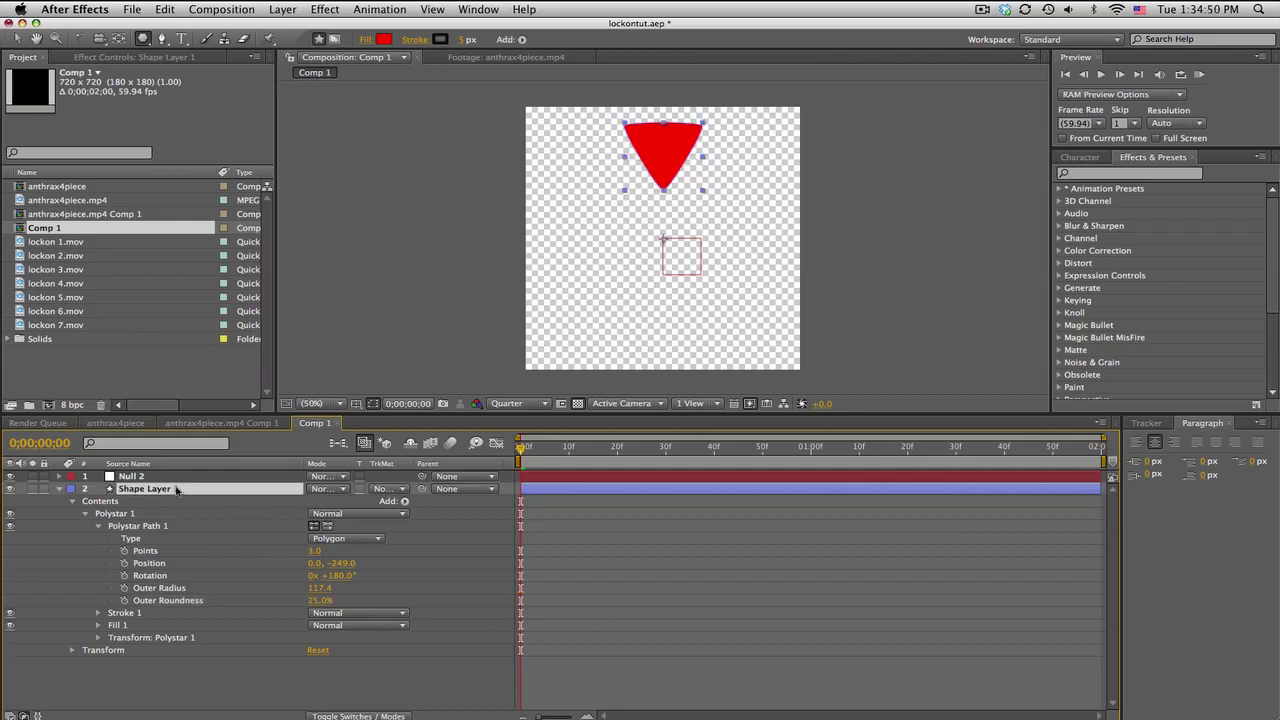
key(s)
click(311, 502)
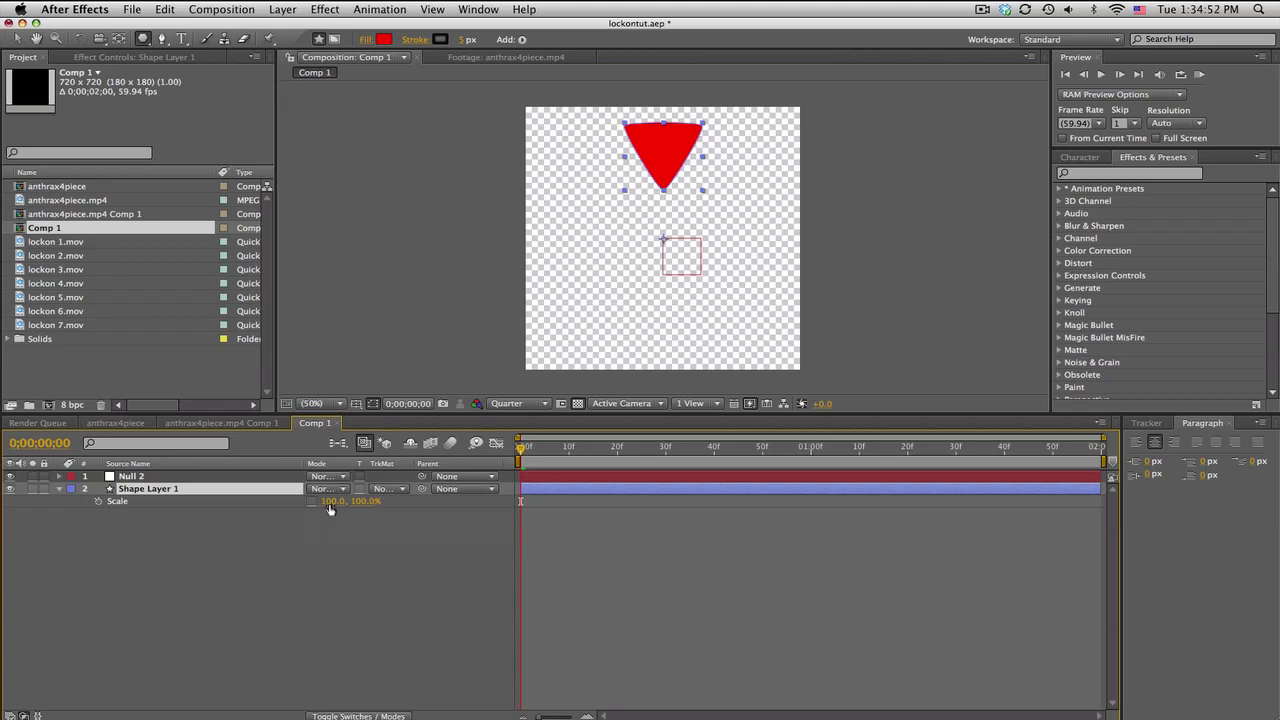
click(333, 501)
text(50)
key(Return)
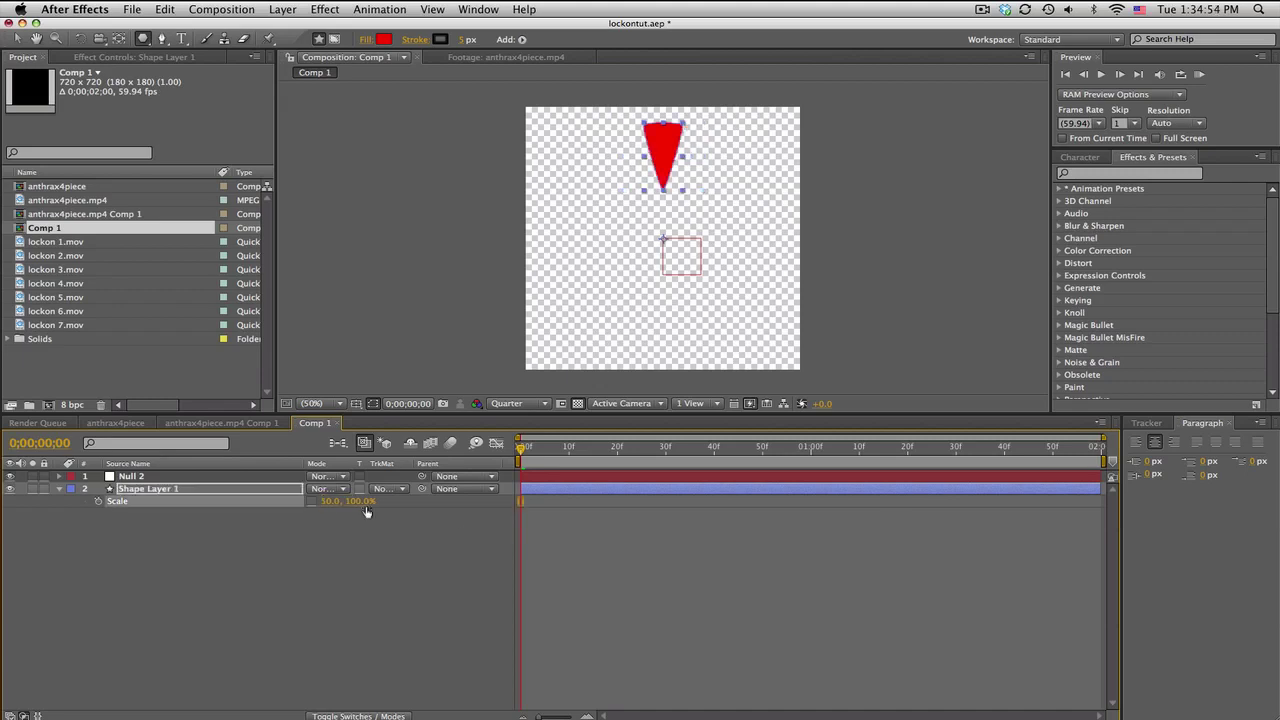
Duplicate the triangle shape layer twice to get three identical triangle layers.
click(634, 557)
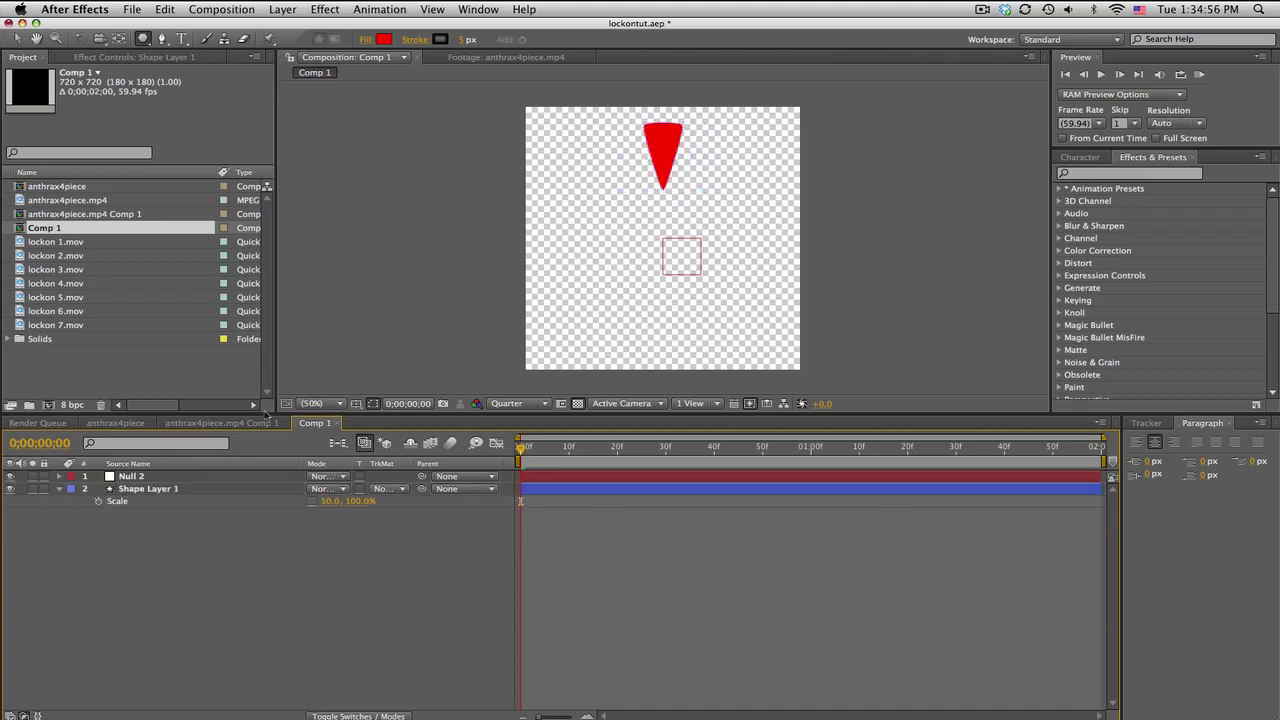
click(185, 491)
key(super+d)
key(super+d)
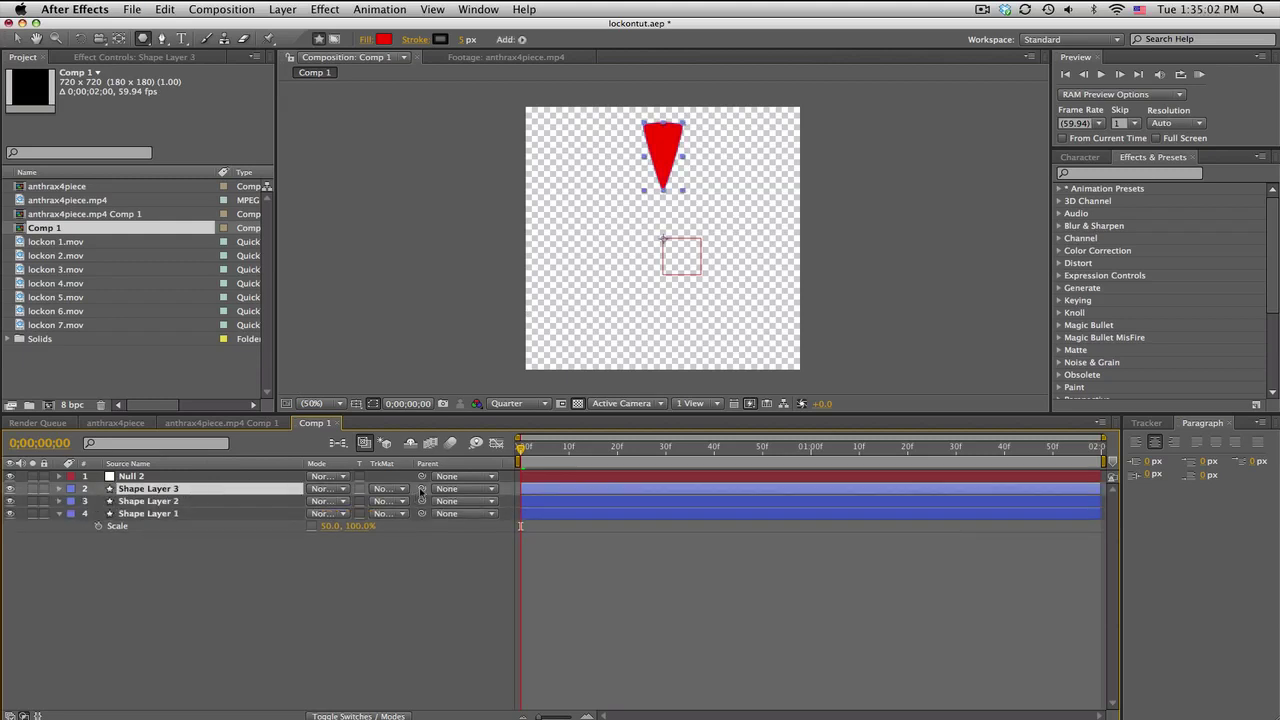
Parent Shape Layer 3 to the Null 2 layer and set the null's rotation to 120°.
drag(421, 490, 130, 476)
click(233, 478)
key(r)
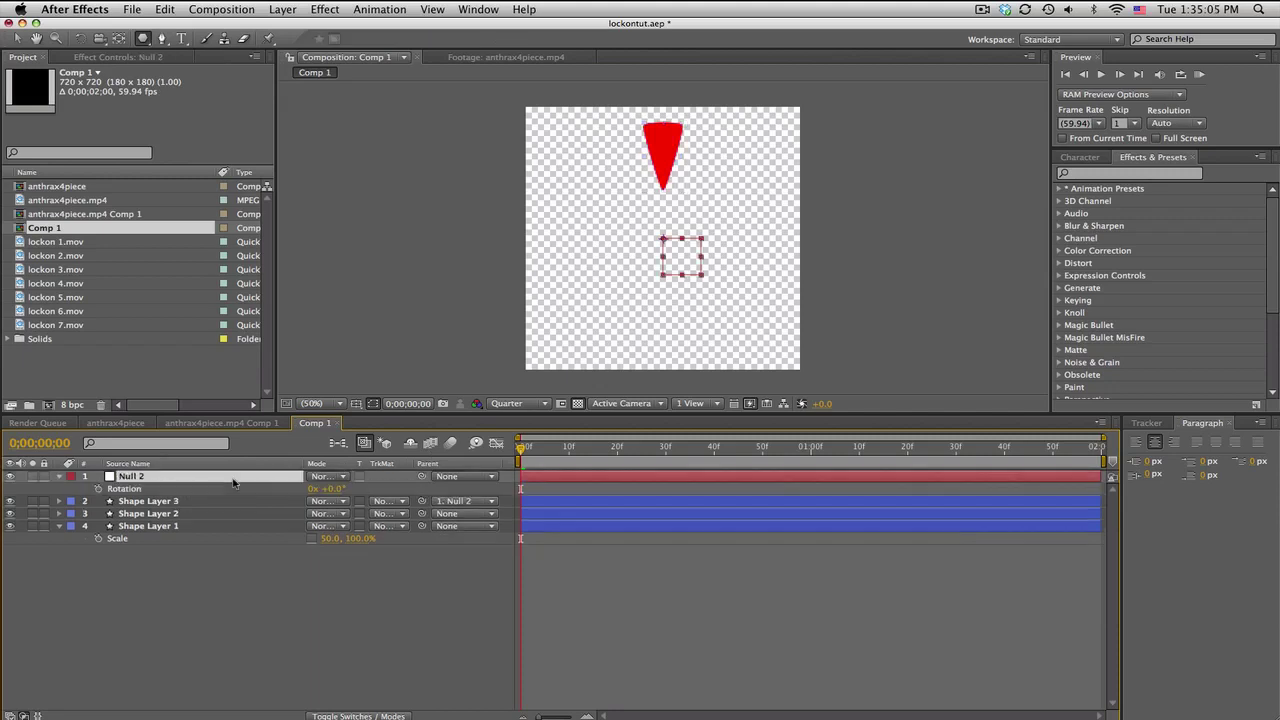
drag(328, 489, 420, 506)
click(334, 489)
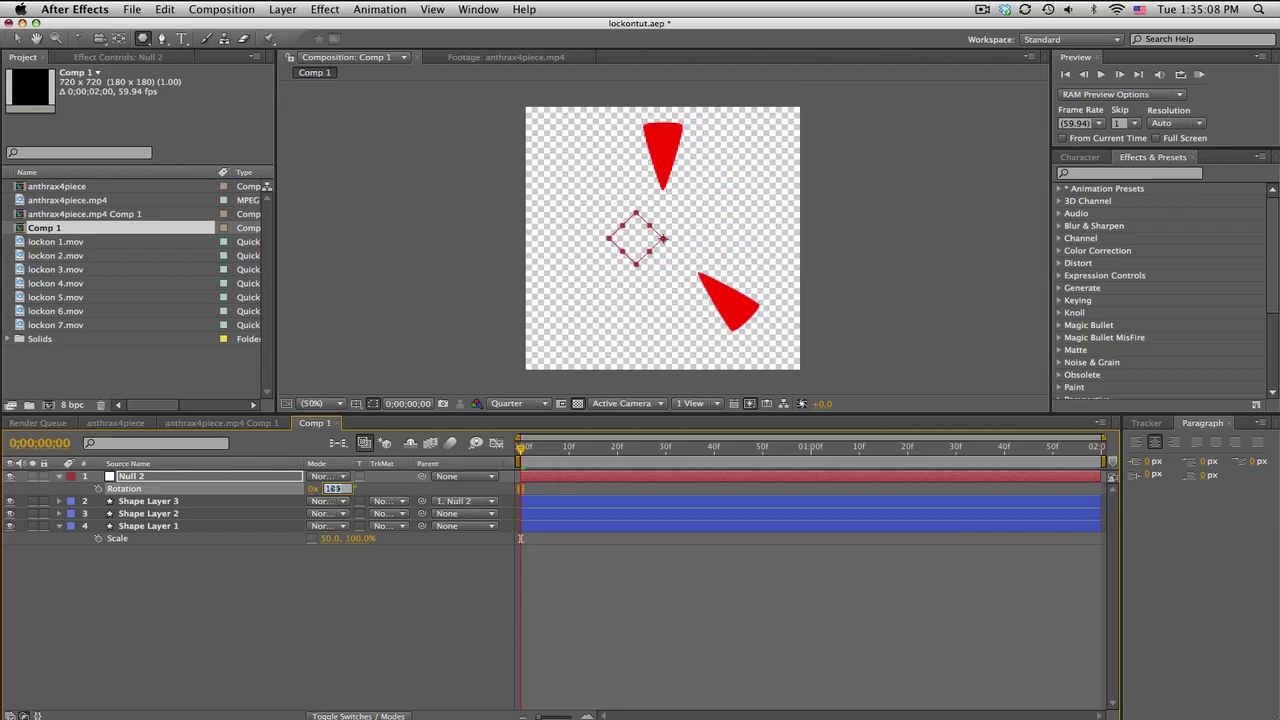
text(120)
key(Return)
Parent Shape Layer 2 to the Null 2 layer and set the null's rotation to 240°.
click(255, 514)
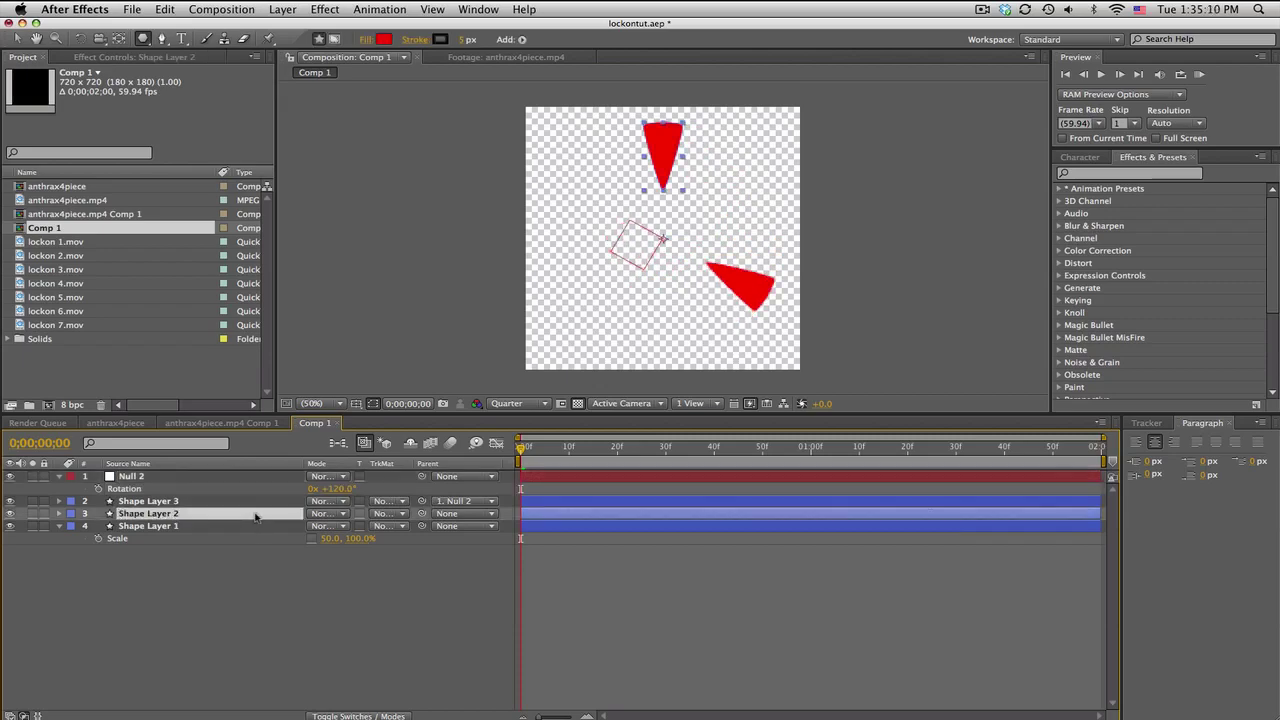
drag(421, 514, 173, 475)
drag(345, 489, 438, 487)
click(335, 488)
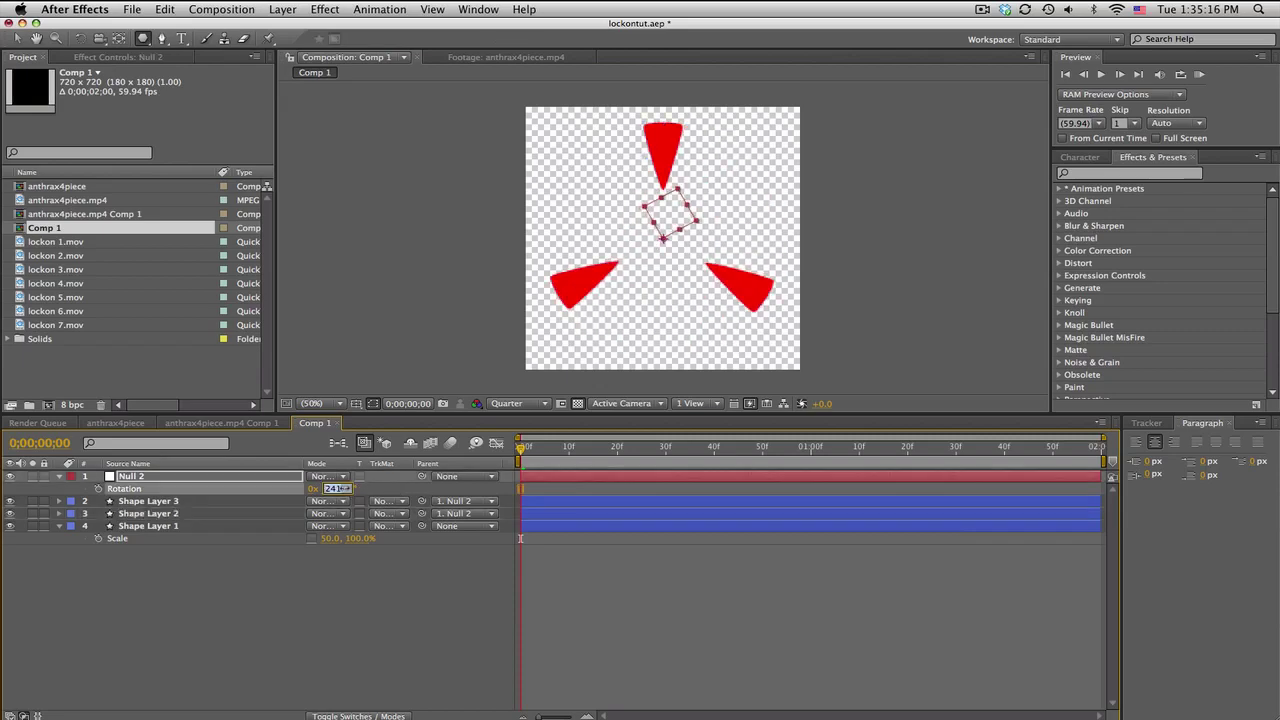
text(240)
key(Return)
Parent Shape Layer 1 to the Null 2 layer and set the null's rotation back to 0°.
drag(421, 526, 112, 476)
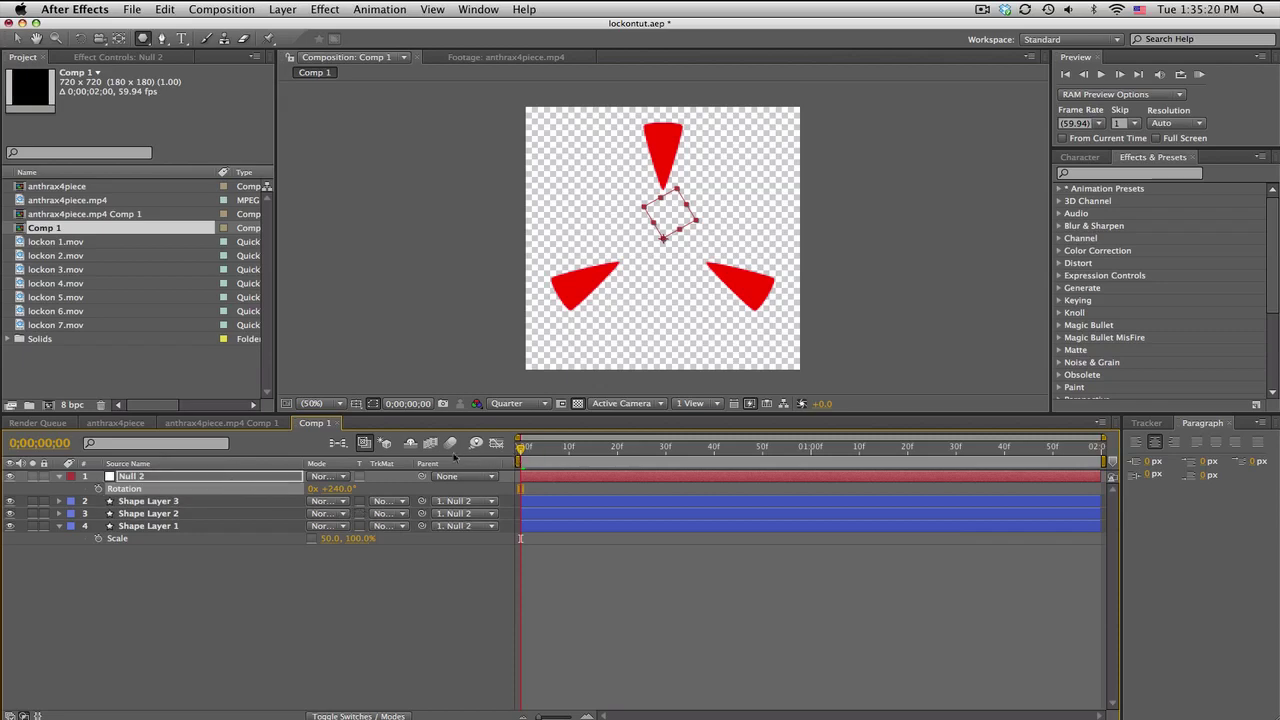
text(0)
key(Return)
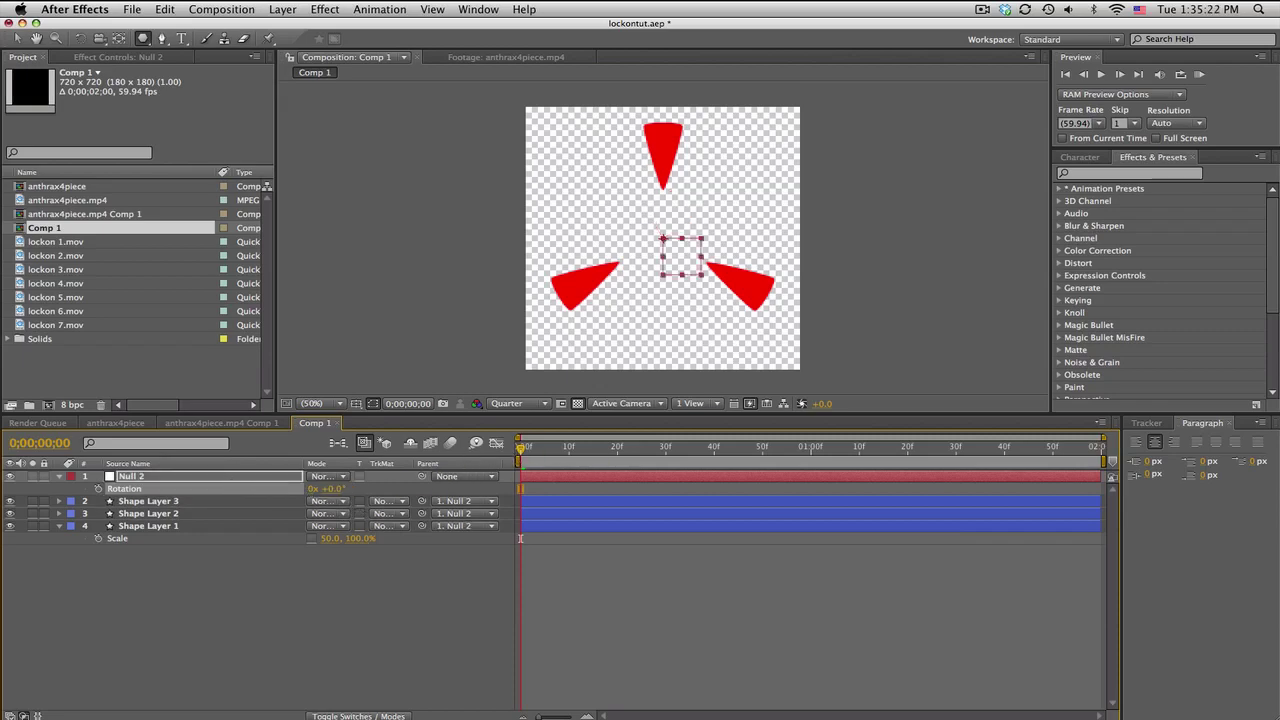
Keyframe the null's rotation from 0° at the start to two full revolutions at 0;00;01;59, and scrub through the spin.
click(99, 489)
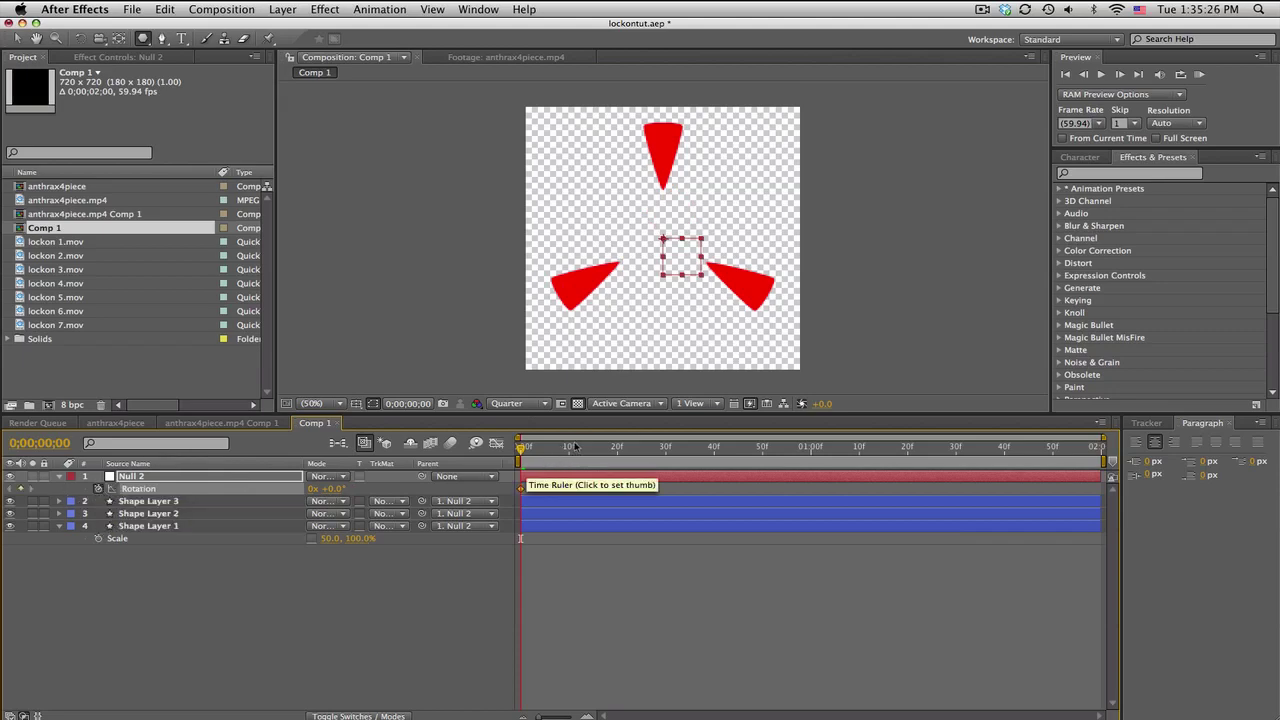
drag(580, 448, 1157, 432)
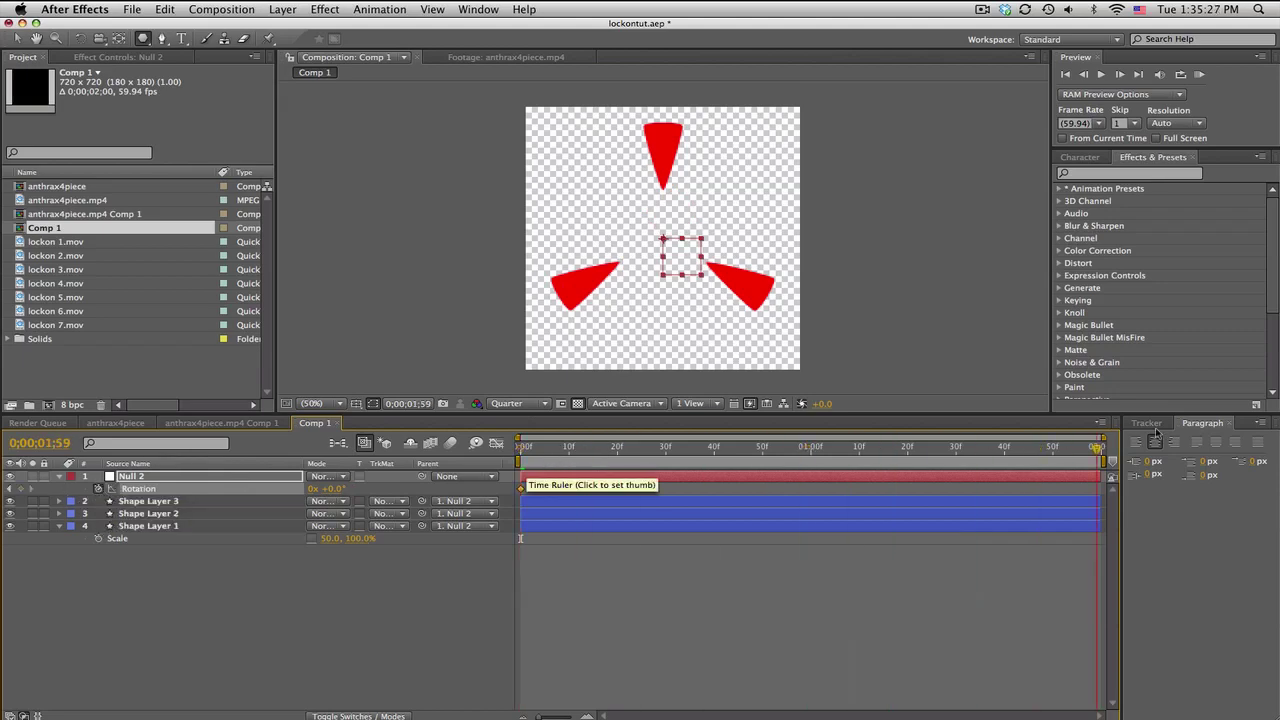
click(314, 489)
text(2)
key(Return)
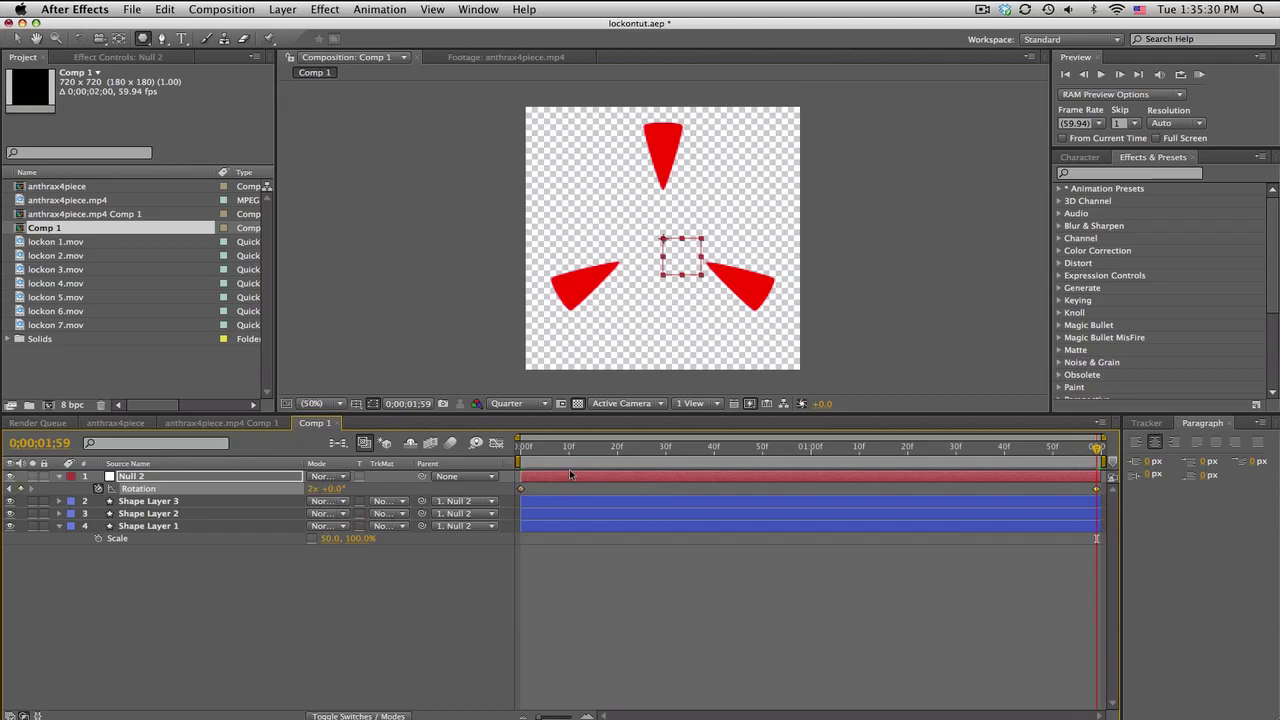
drag(524, 448, 1076, 448)
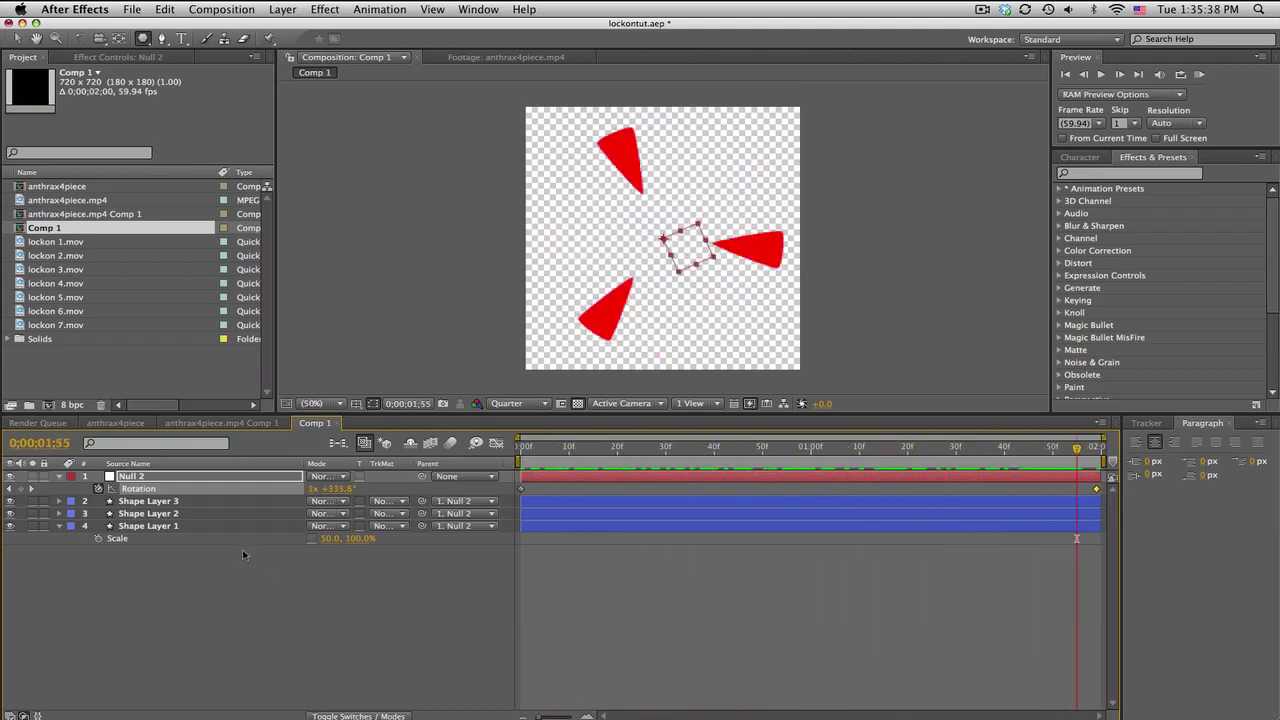
Open the lockon 2.mov footage, scrub through its ring animation and close the viewer.
double_click(76, 256)
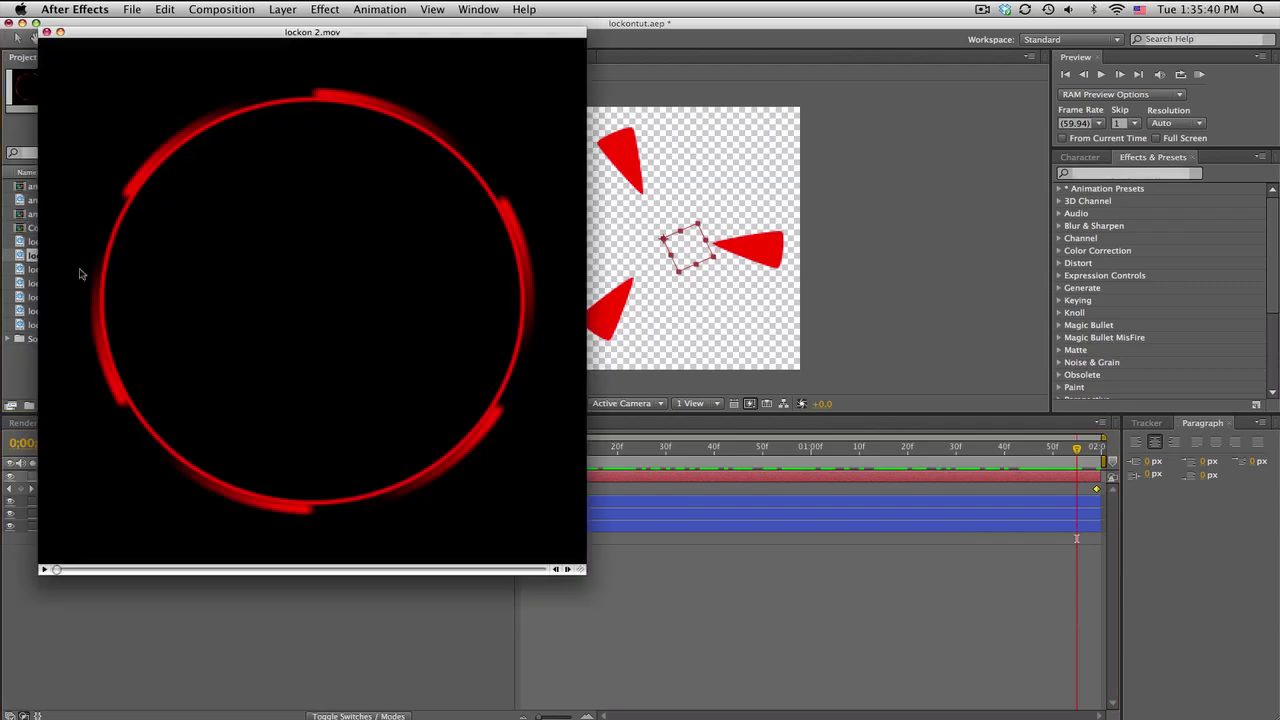
drag(68, 570, 377, 569)
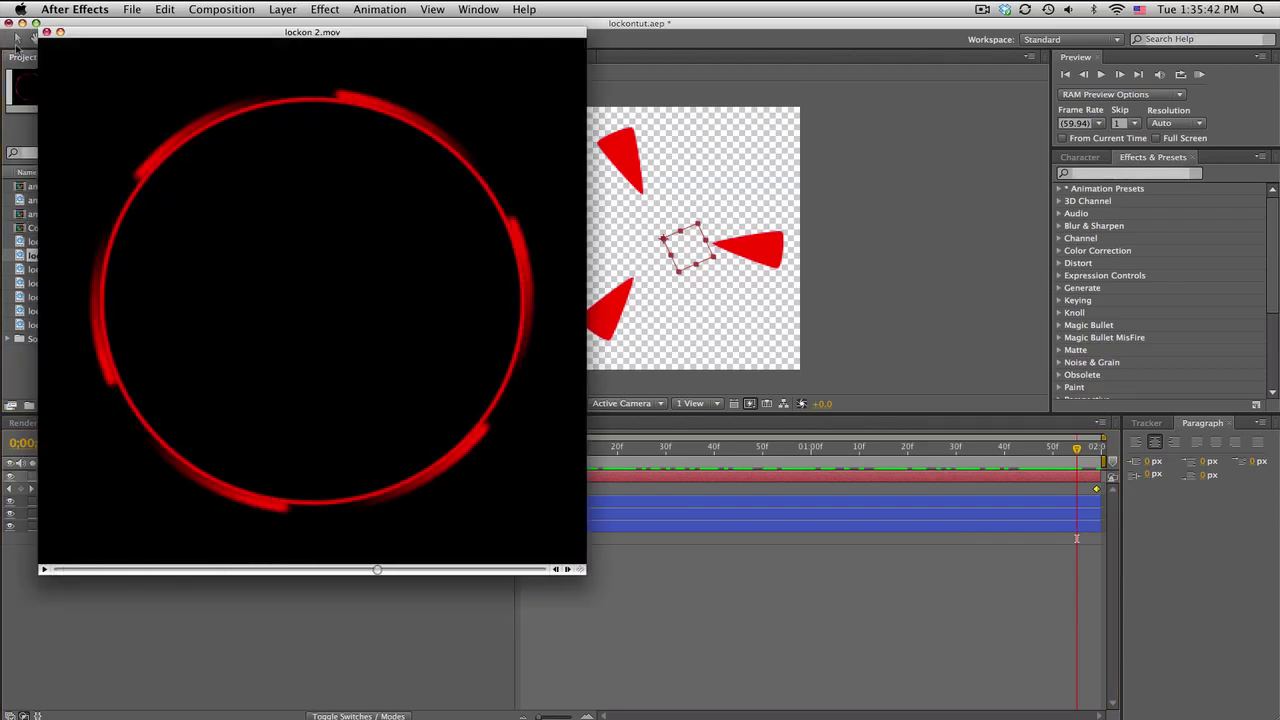
click(46, 32)
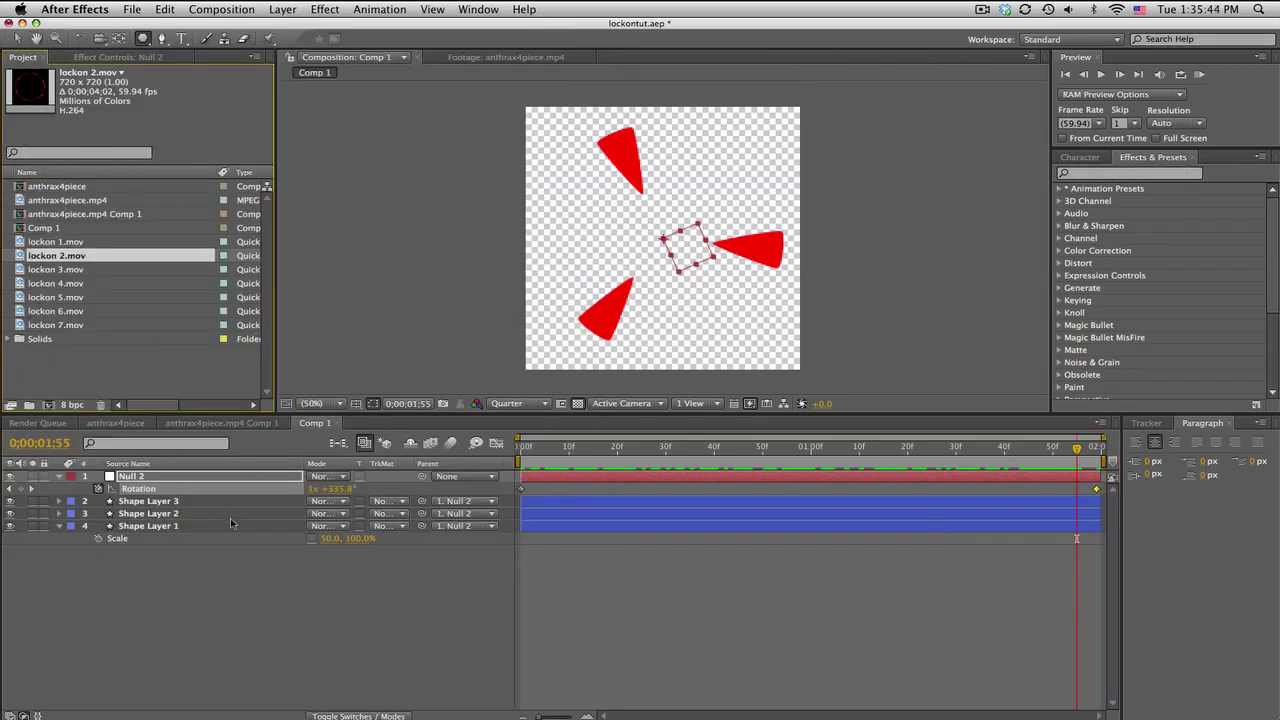
Undo the null's final rotation keyframe and delete the null and all three triangle layers from the composition.
shift+click(230, 526)
key(ctrl+z)
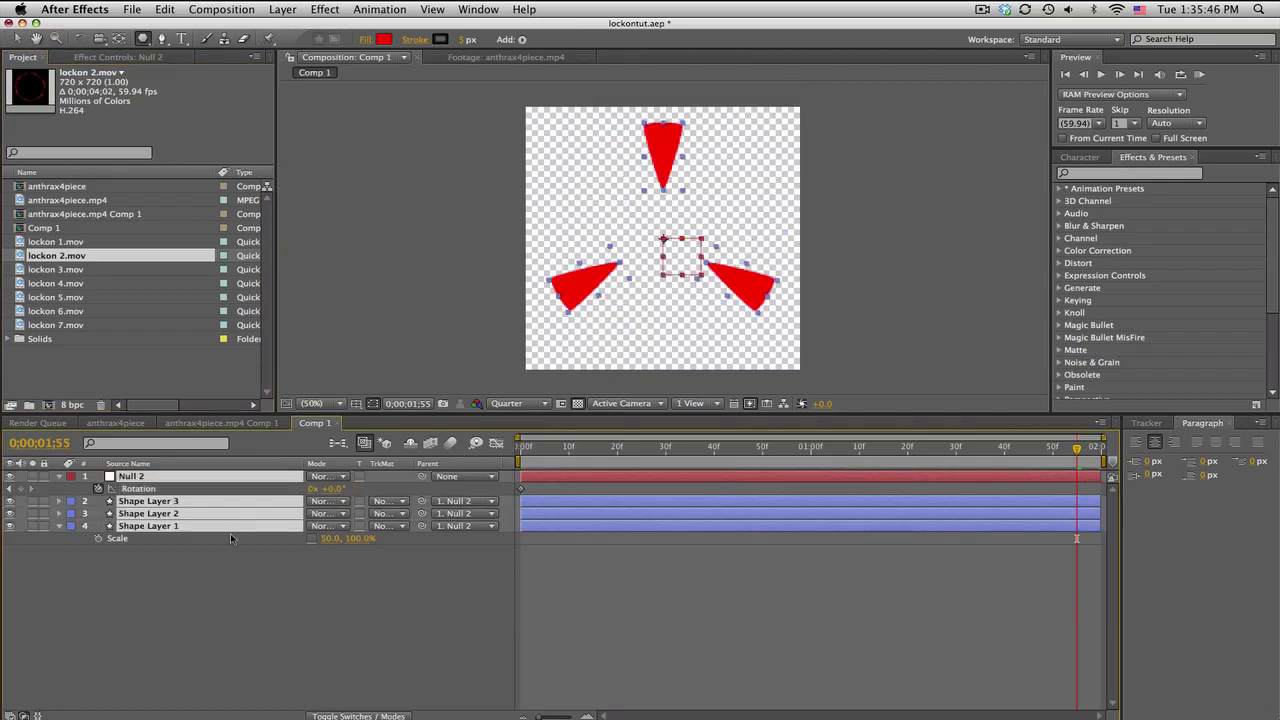
key(Delete)
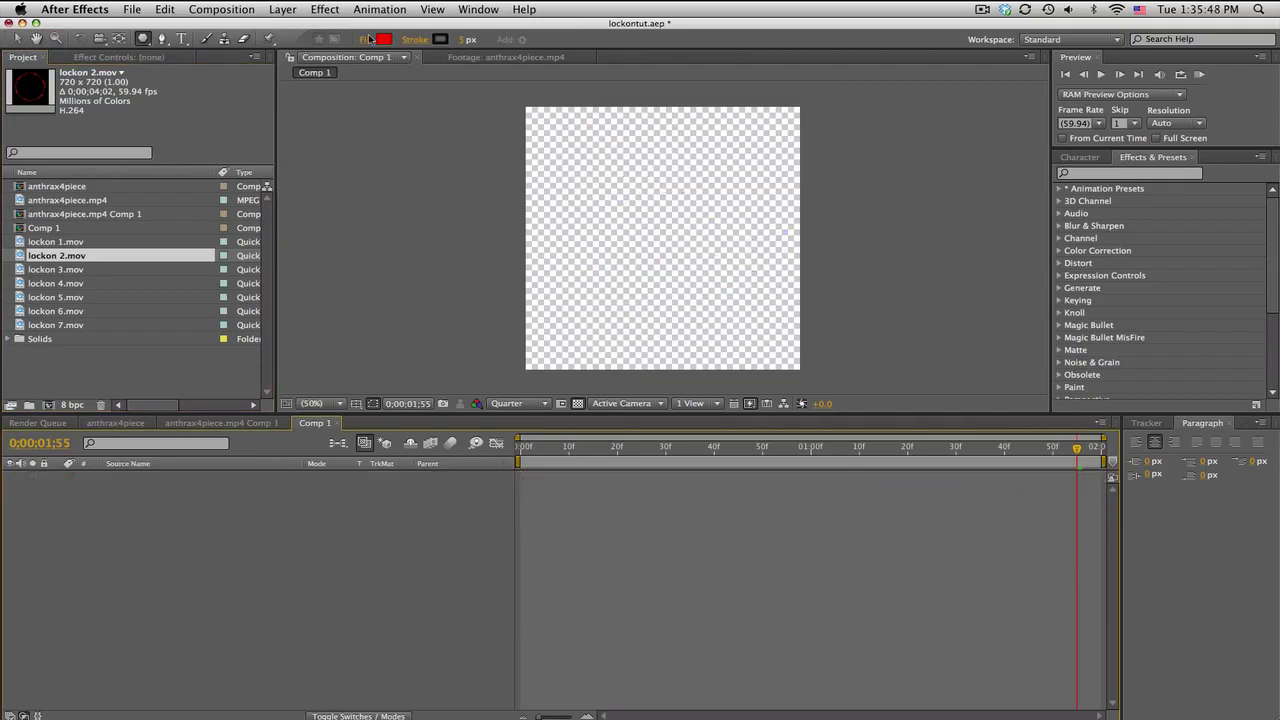
Create a white solid layer and give it an elliptical mask that fills the whole layer.
click(282, 9)
mouse_move(420, 37)
click(472, 45)
click(620, 497)
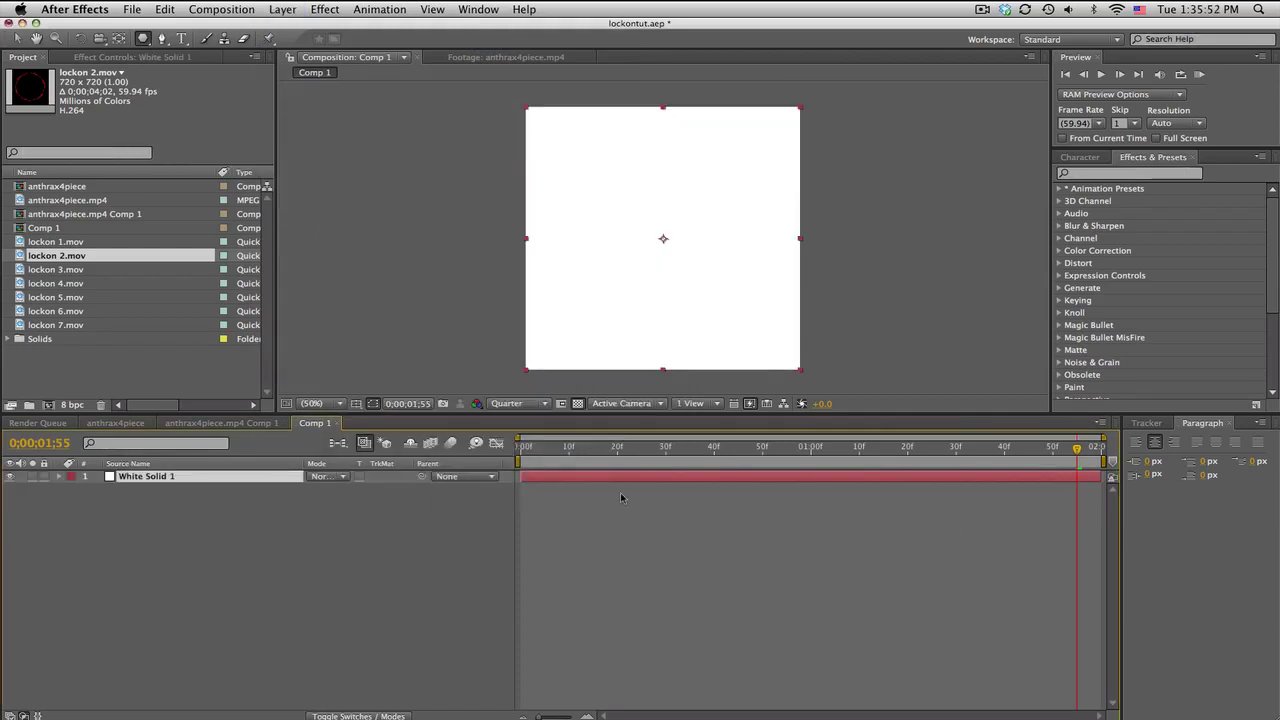
drag(150, 40, 180, 71)
double_click(145, 40)
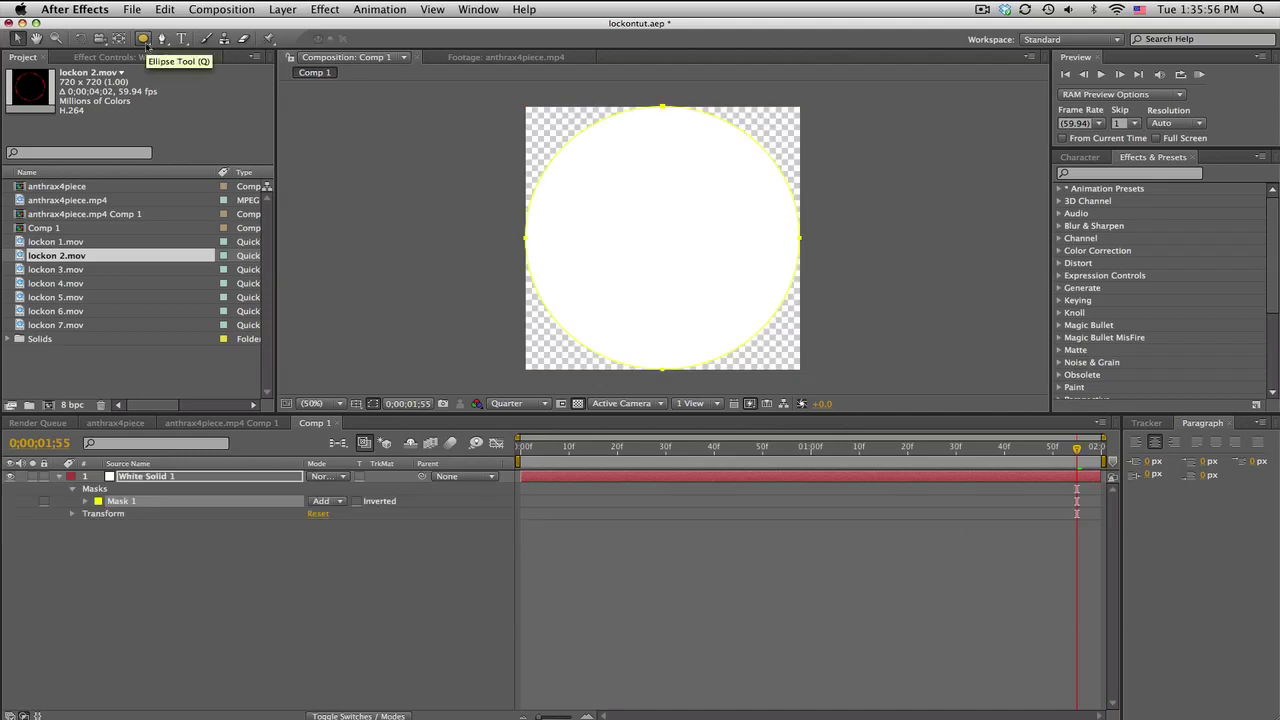
Turn off the transparency grid and scale the circular mask about its centre to about three-quarters of the composition's width.
click(578, 403)
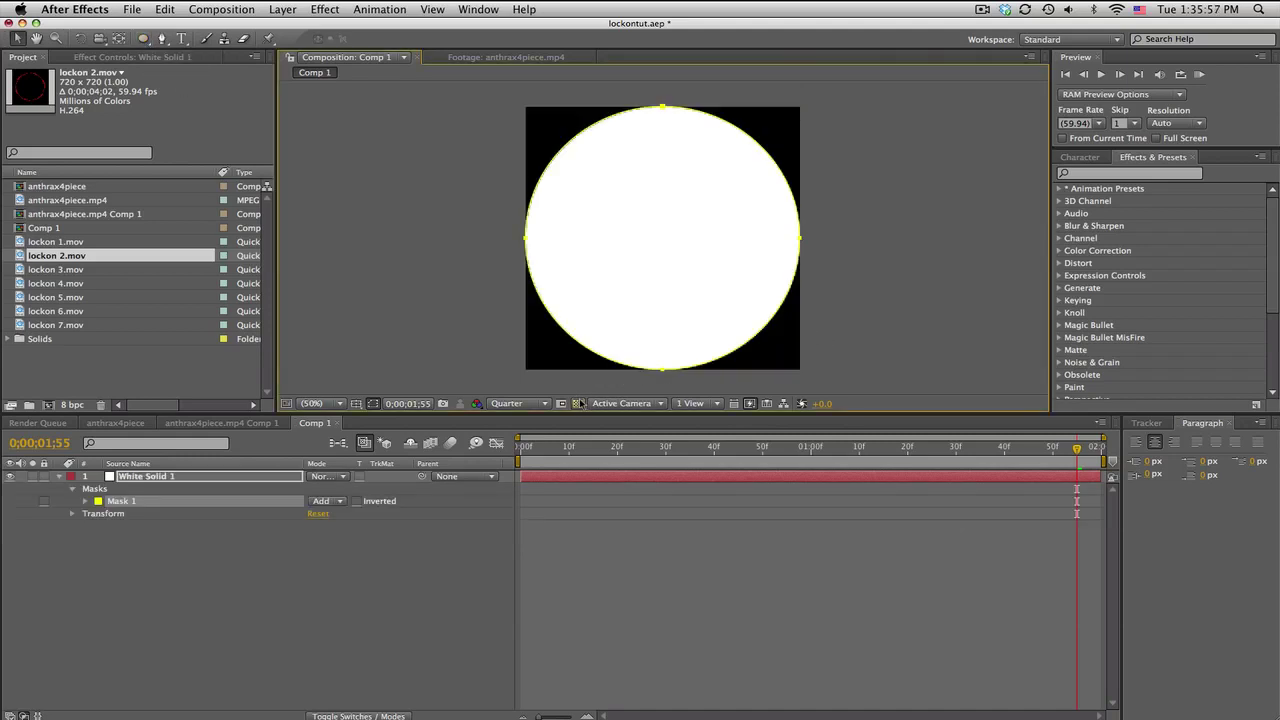
click(332, 542)
click(186, 501)
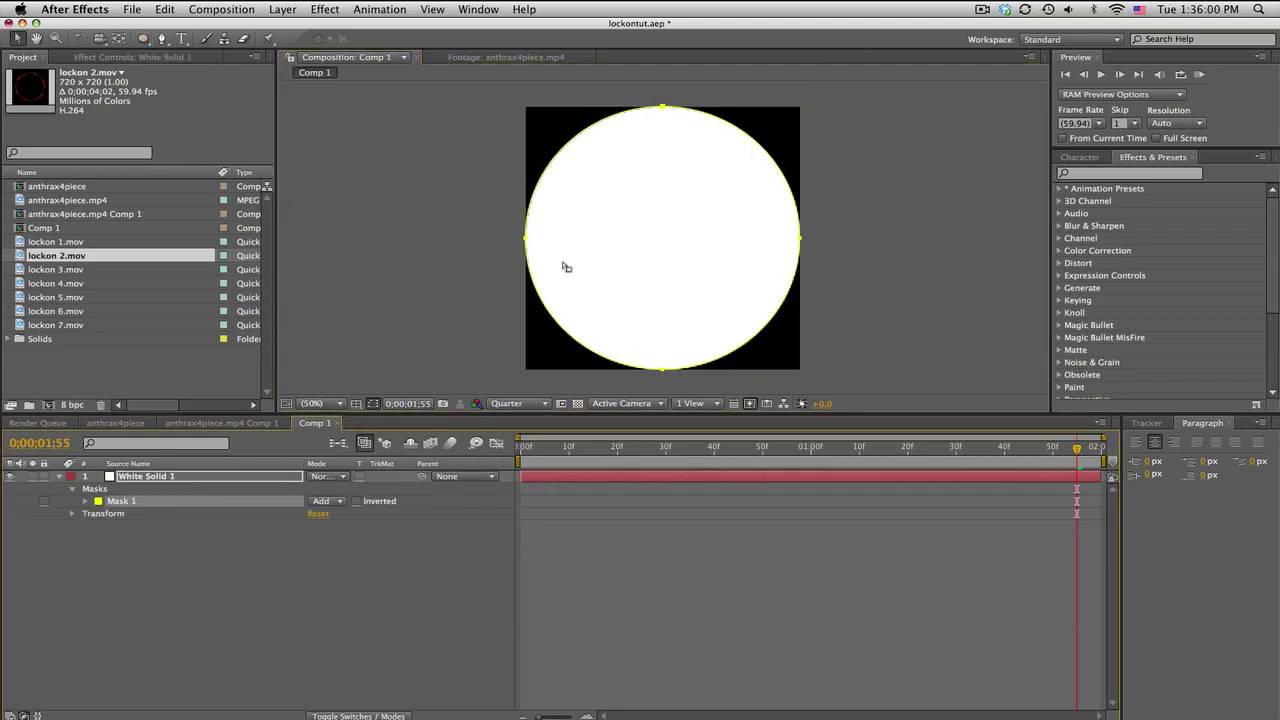
click(527, 246)
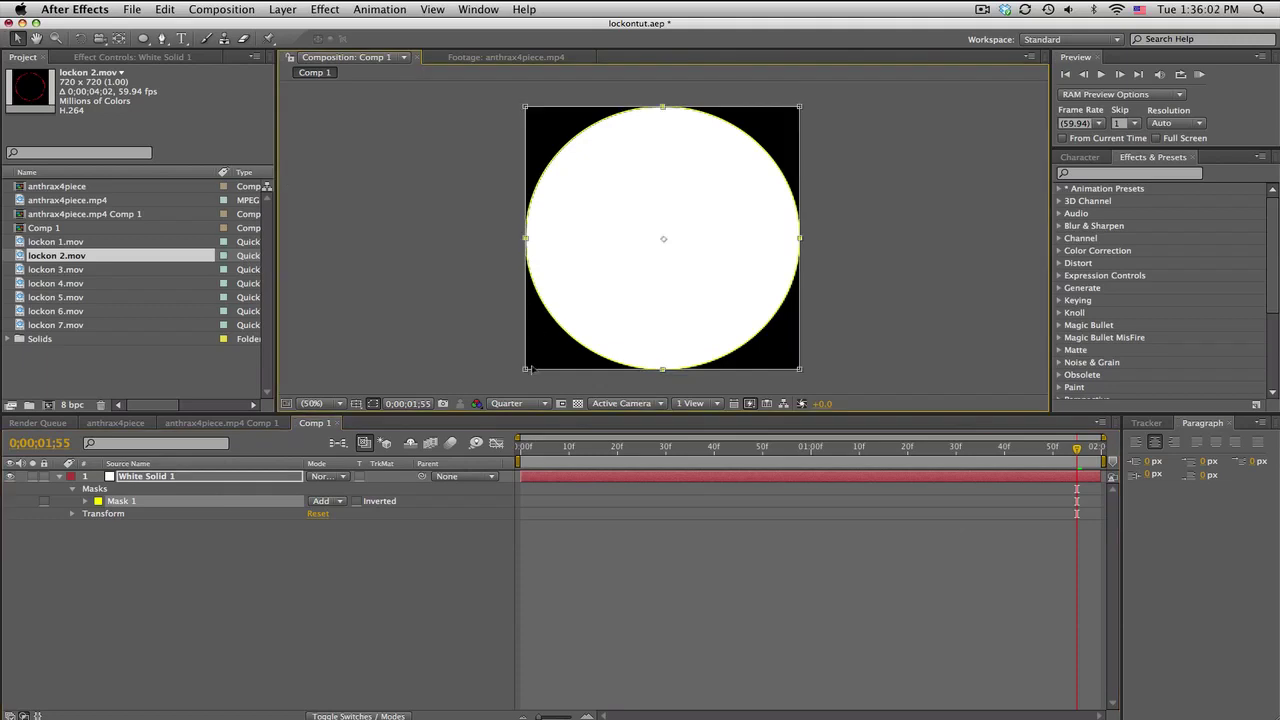
drag(524, 370, 561, 341)
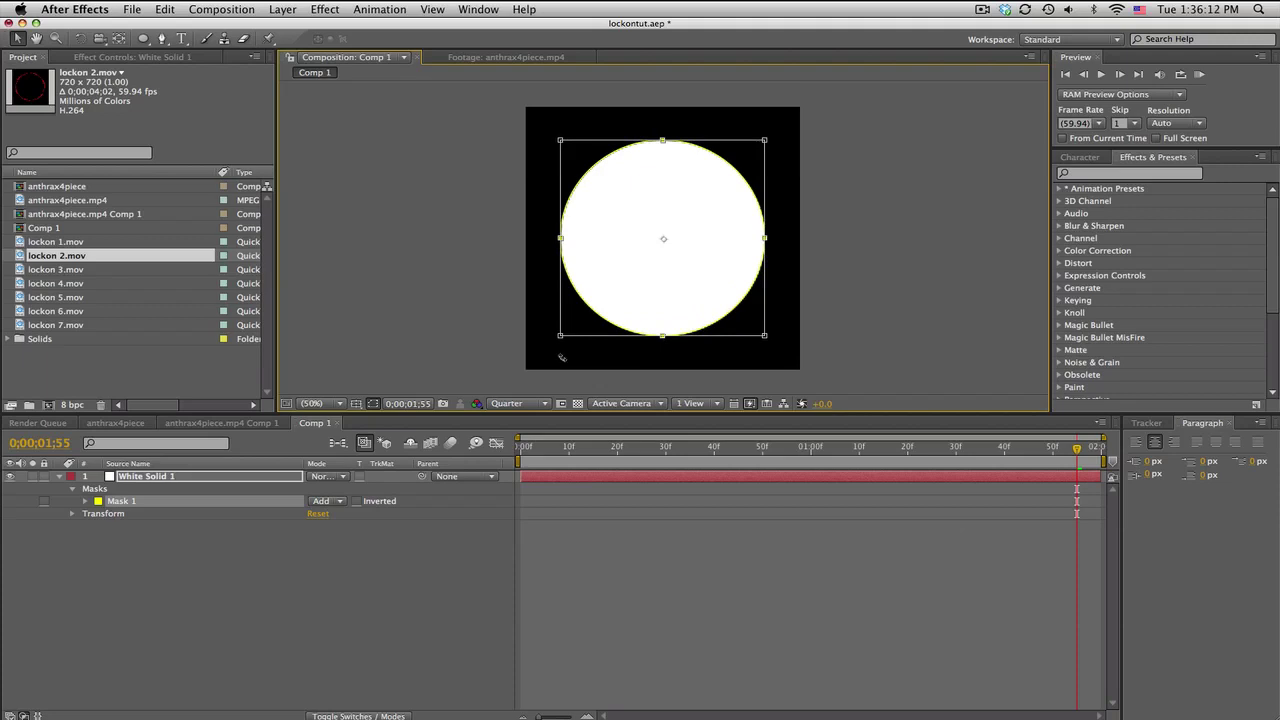
click(562, 537)
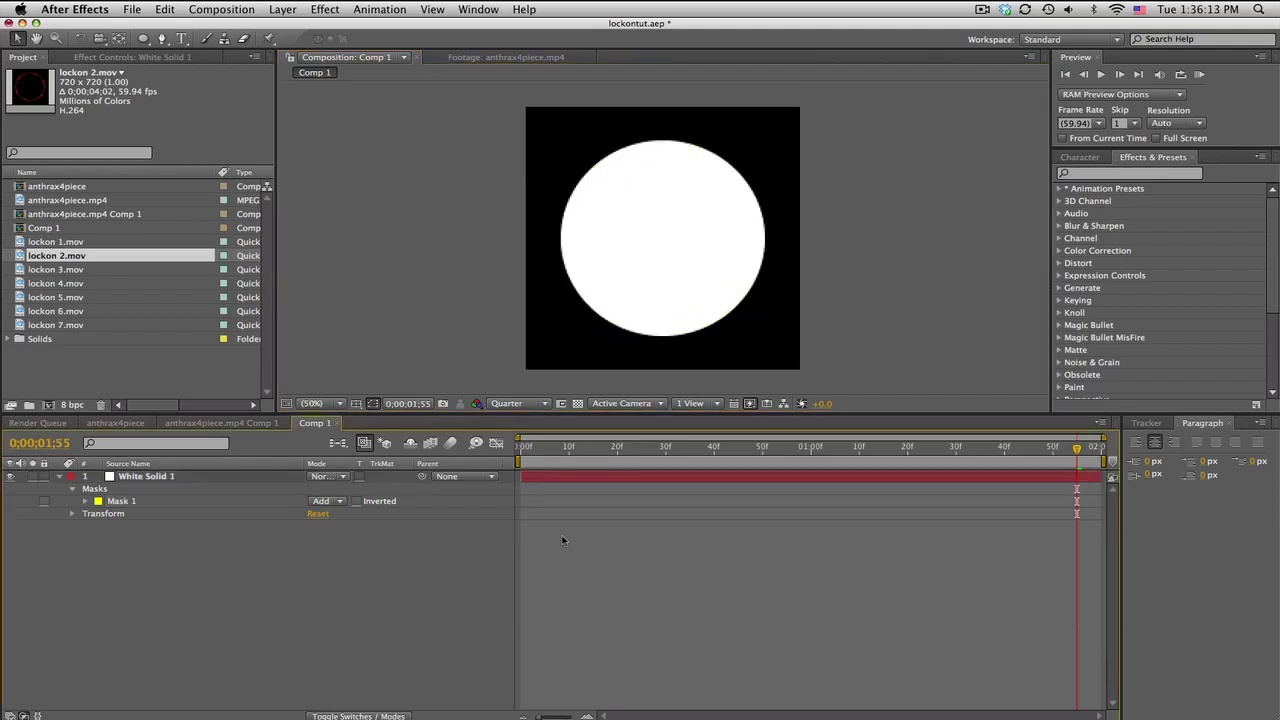
Find the Stroke effect and apply it to the white solid.
click(1130, 173)
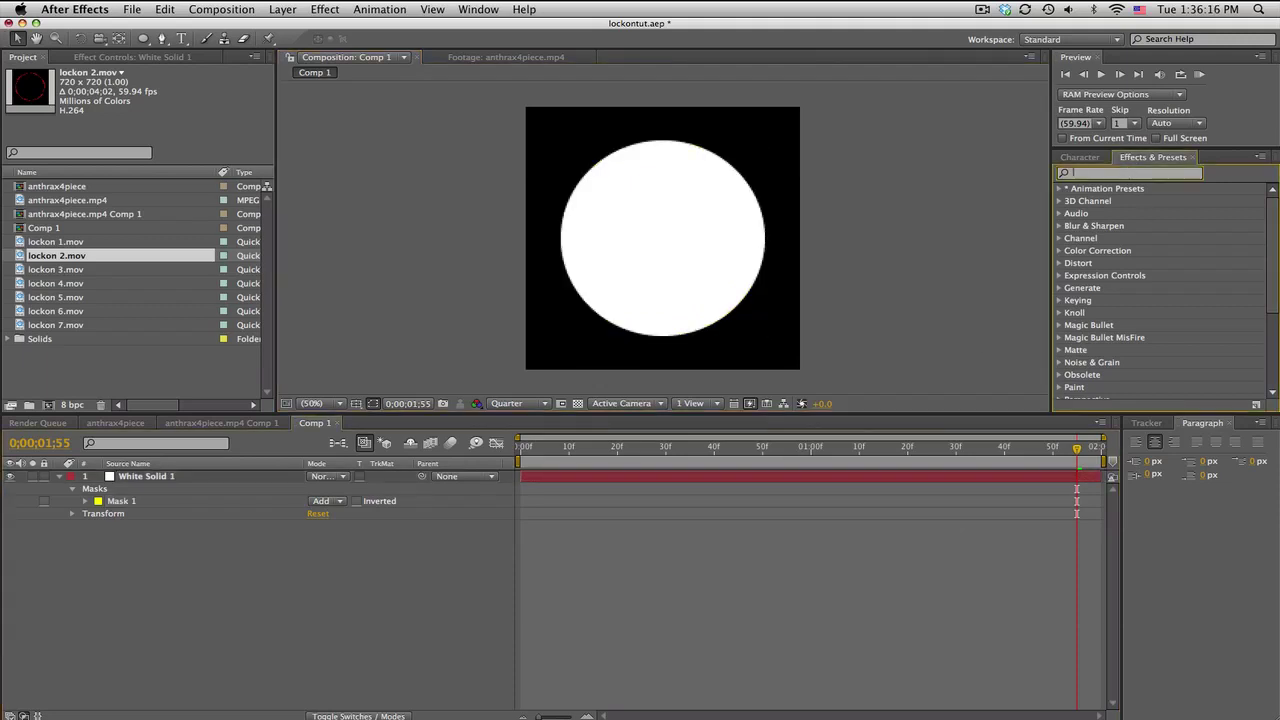
text(stroke)
mouse_move(1110, 367)
mouse_down()
mouse_move(200, 505)
mouse_move(215, 485)
mouse_up()
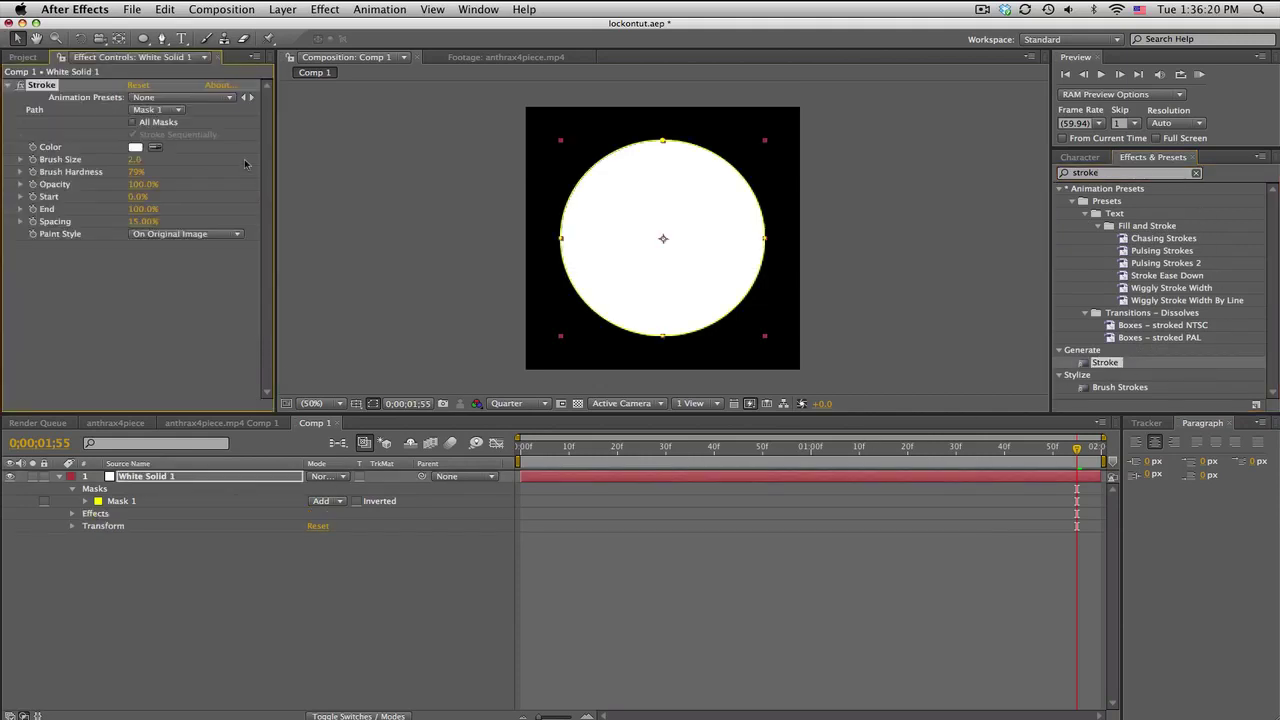
Keep Mask 1 as the Stroke effect's path and set its paint style to On Transparent.
click(172, 110)
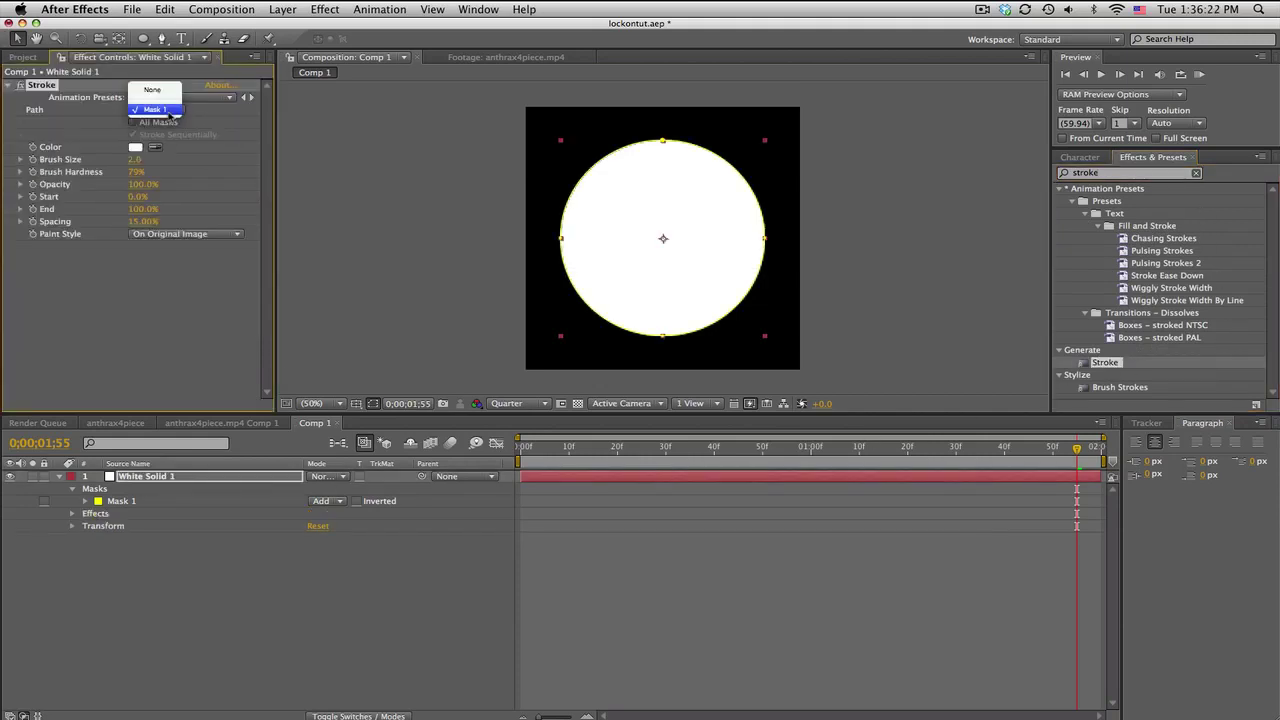
click(171, 112)
click(226, 233)
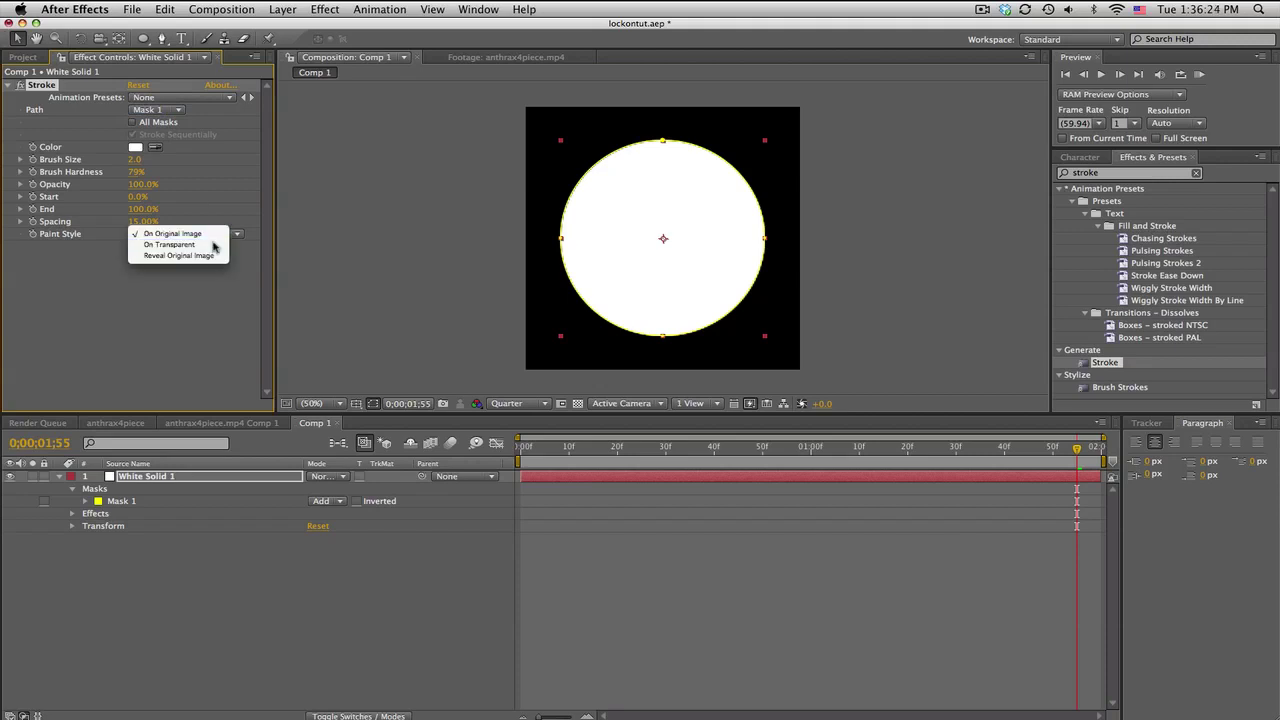
click(170, 245)
click(592, 538)
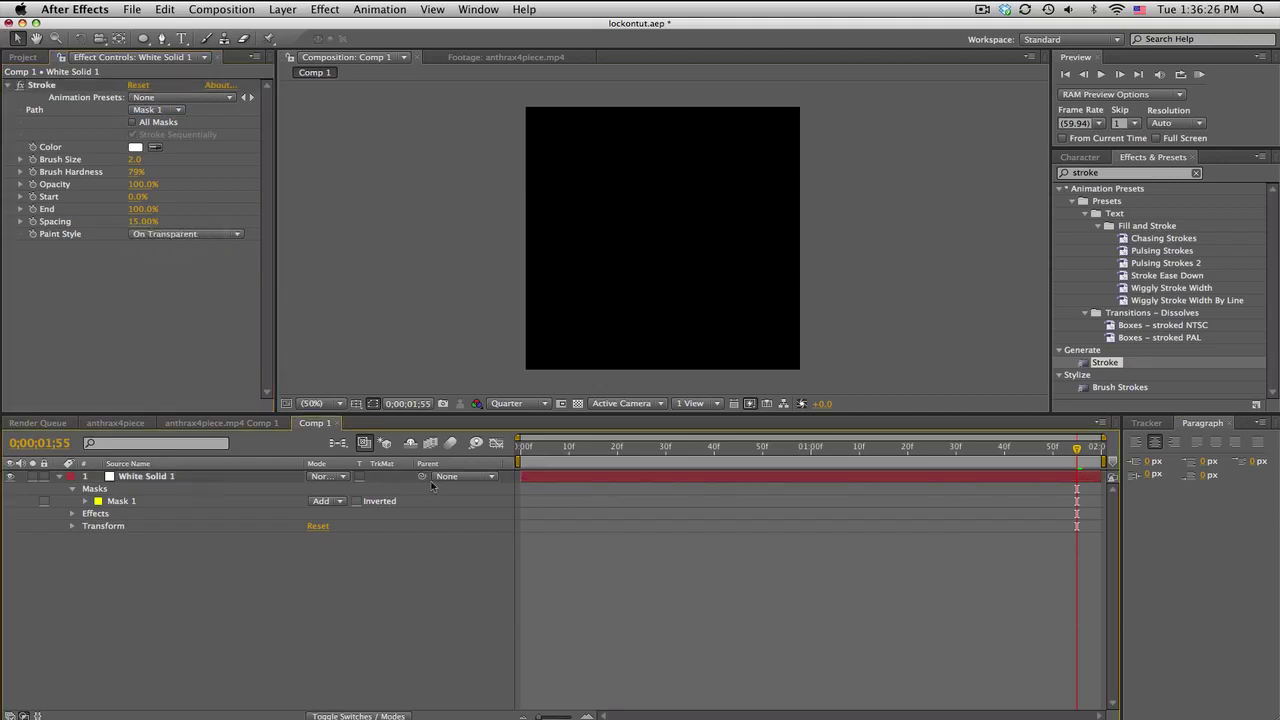
Check the stroked circle against the transparency grid and return to the black background.
click(179, 478)
click(578, 403)
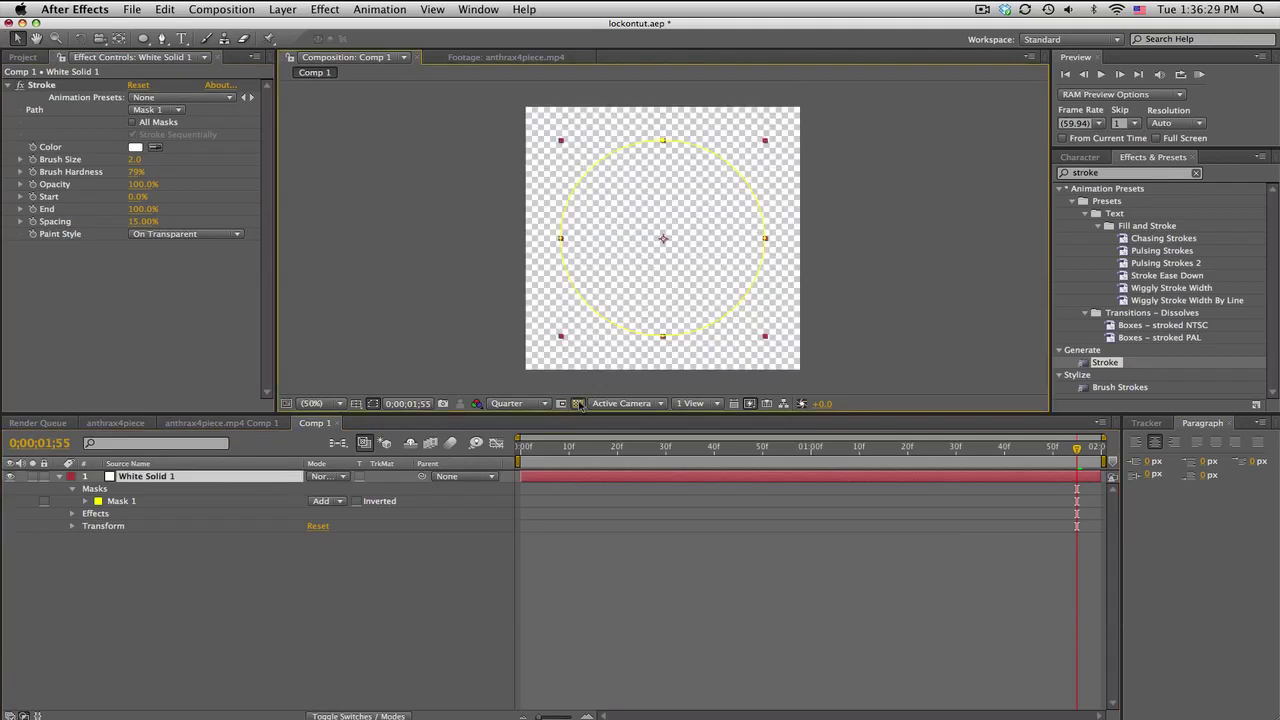
click(592, 505)
click(578, 403)
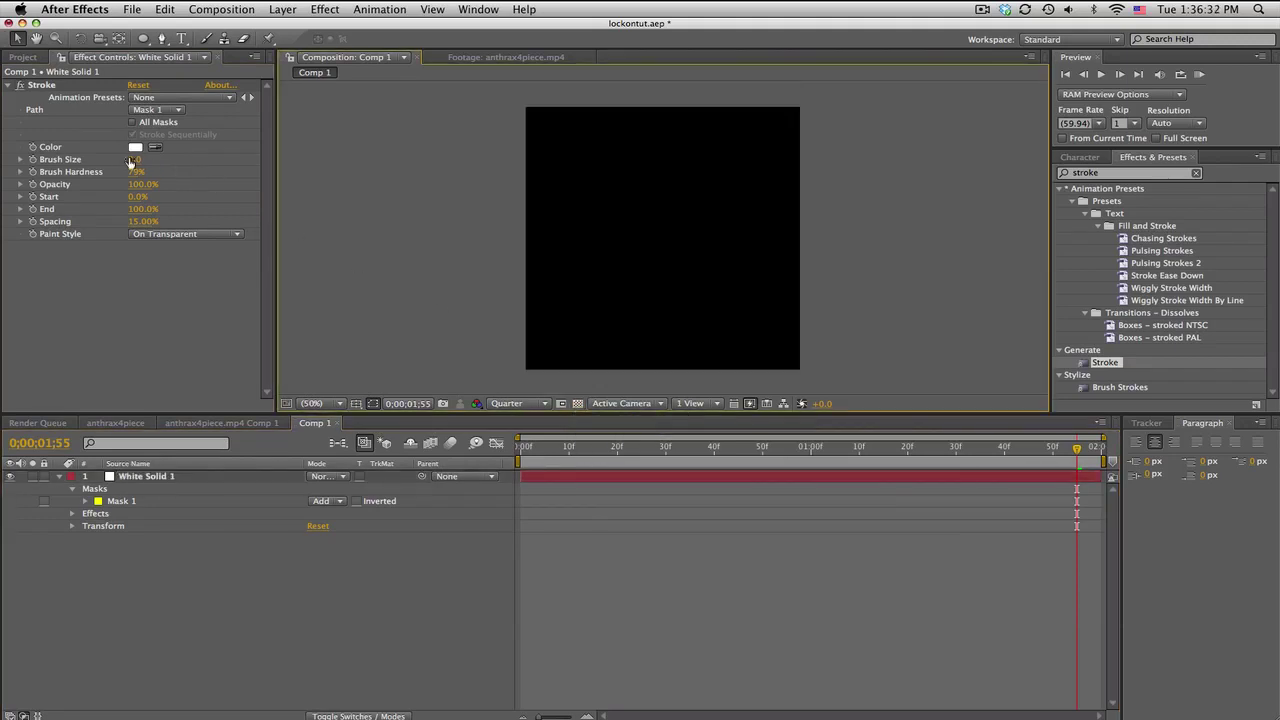
Switch the composition preview to Full resolution and set the Stroke effect's brush size to 10.
click(41, 84)
click(556, 488)
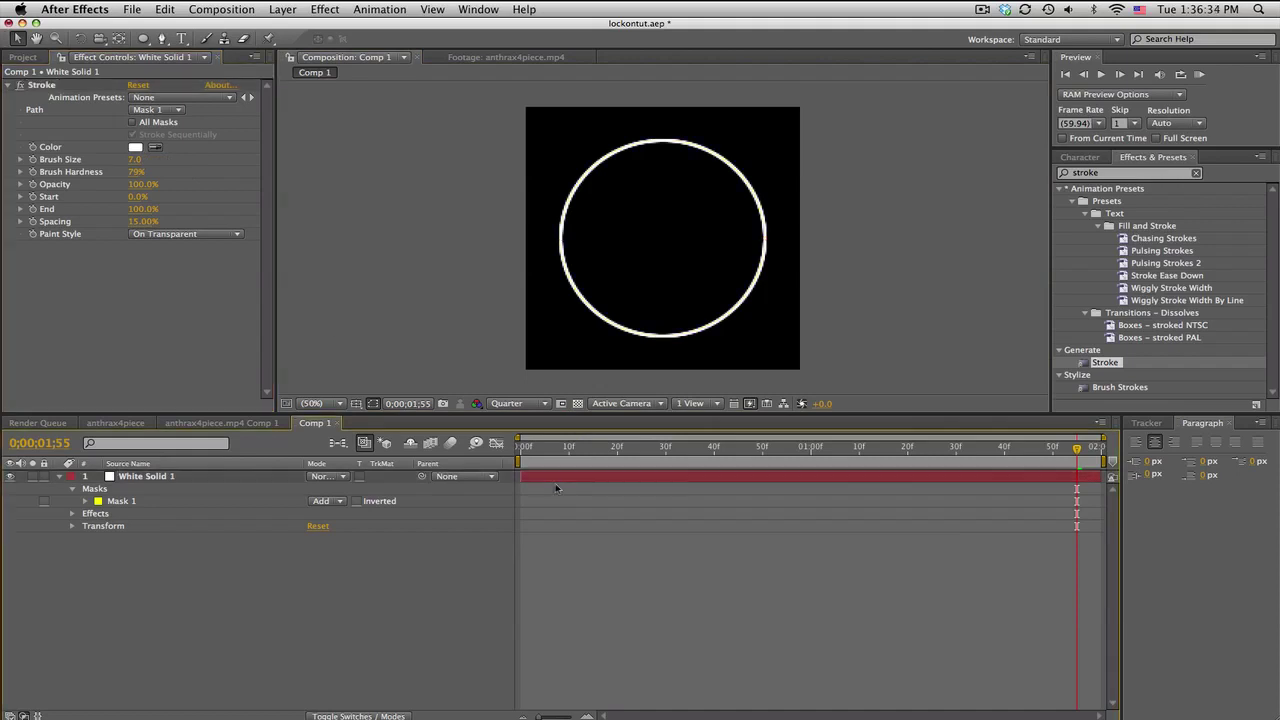
click(517, 403)
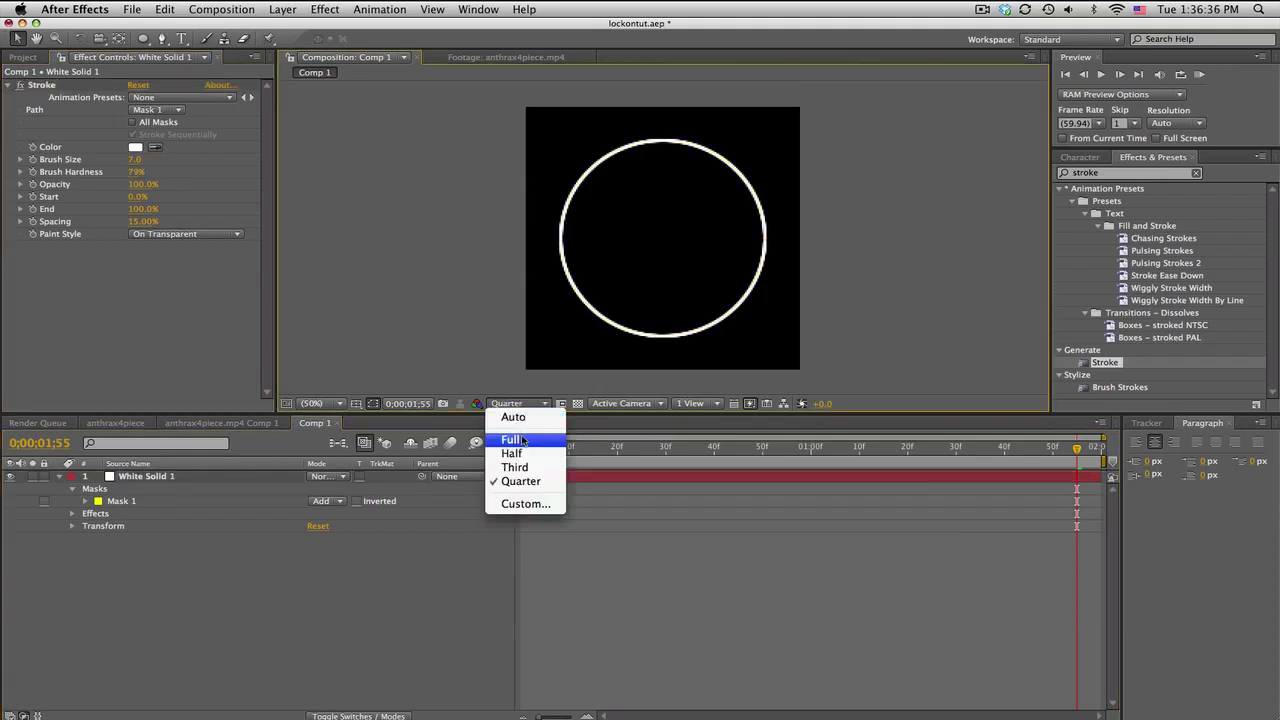
click(520, 443)
click(136, 159)
text(10)
key(Return)
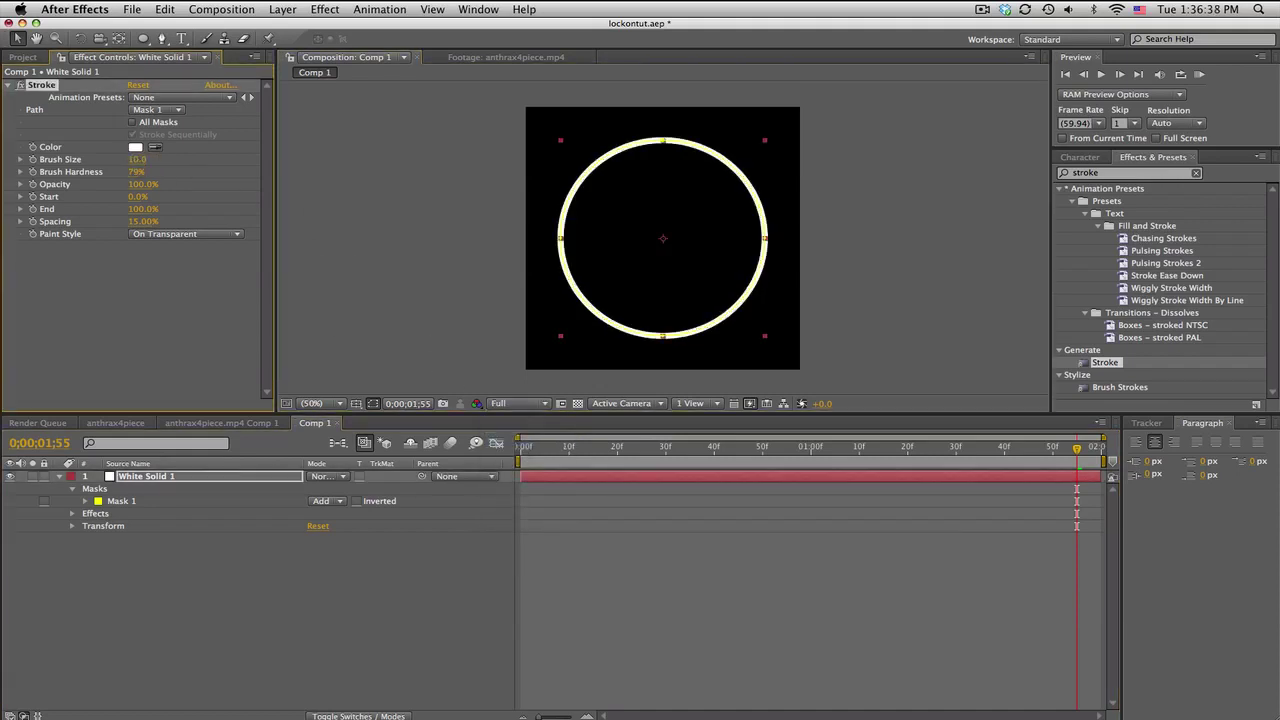
click(571, 519)
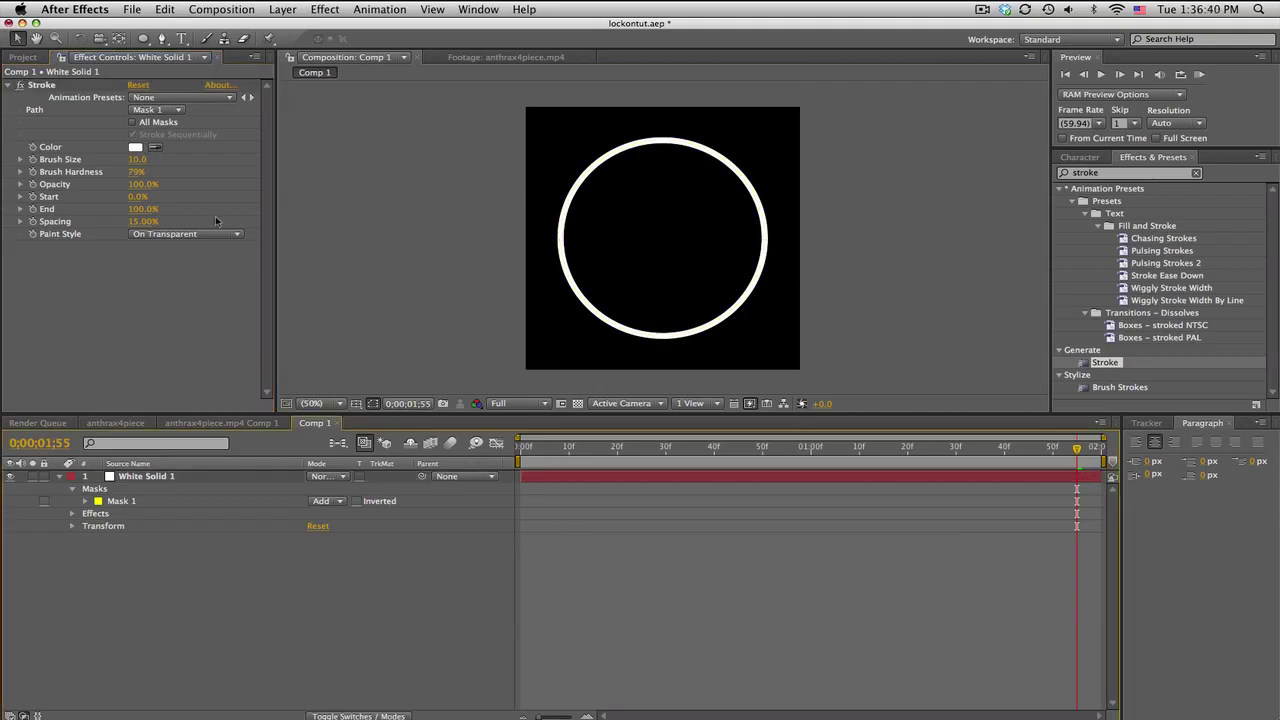
Change the Stroke effect's colour on the circle to pure red, FF0000.
click(135, 148)
drag(583, 524, 628, 386)
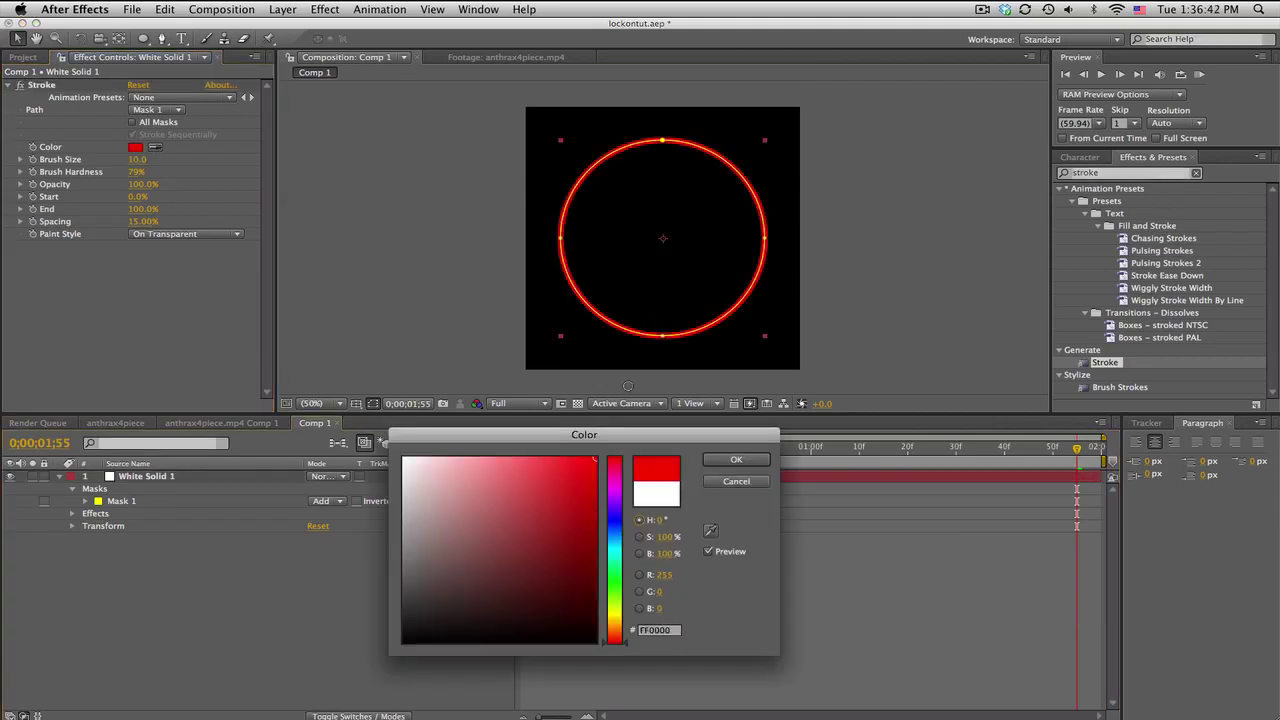
click(735, 460)
click(697, 540)
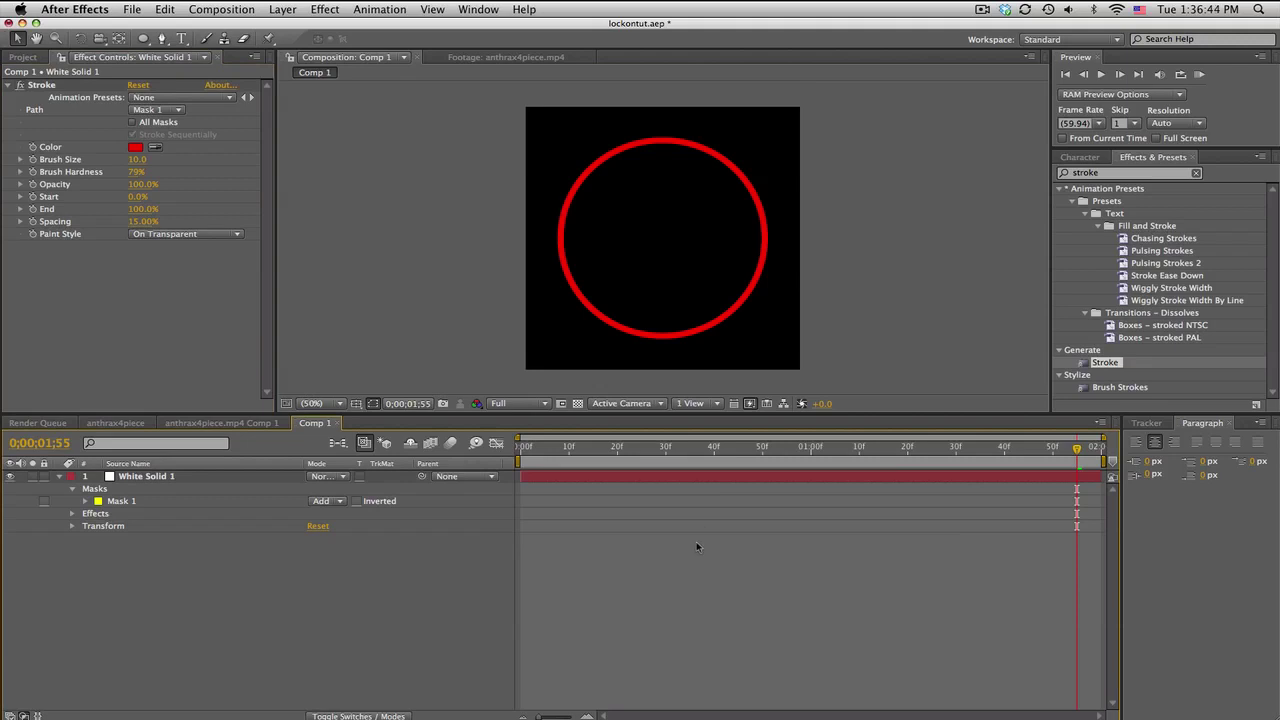
Duplicate the White Solid 1 layer and scale the copy up to 114% to form a second, outer ring.
click(241, 476)
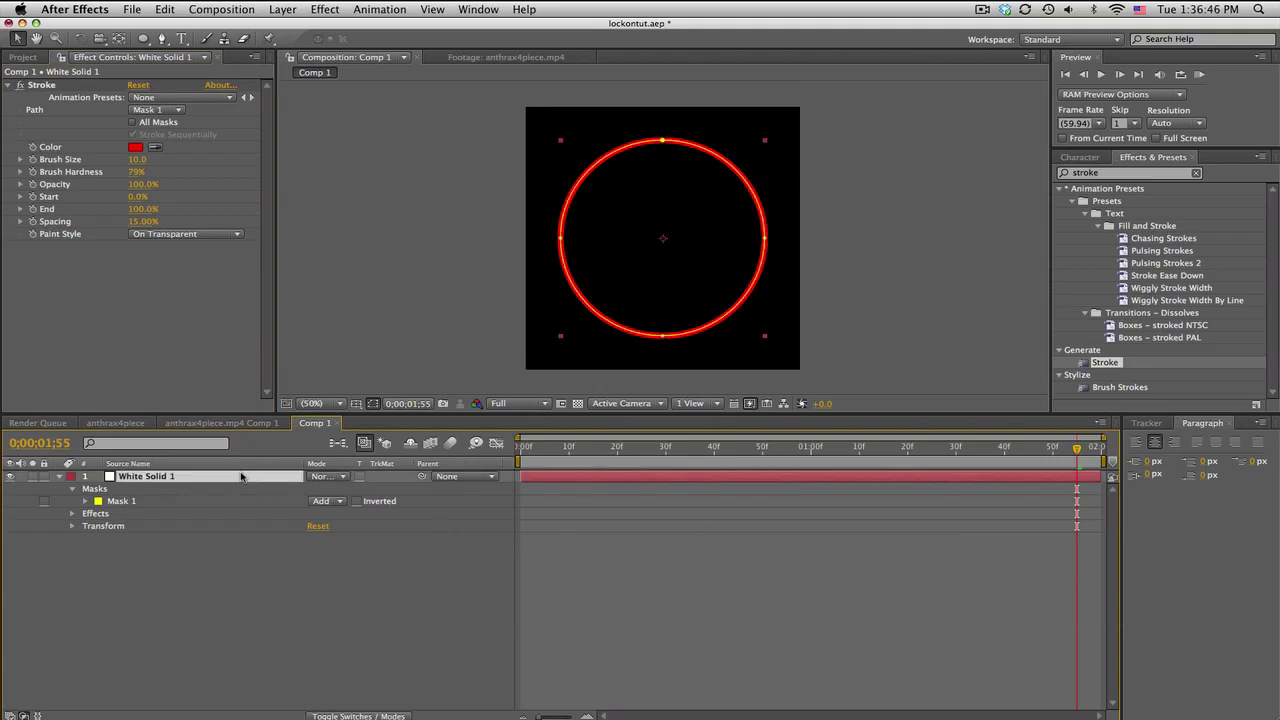
key(ctrl+d)
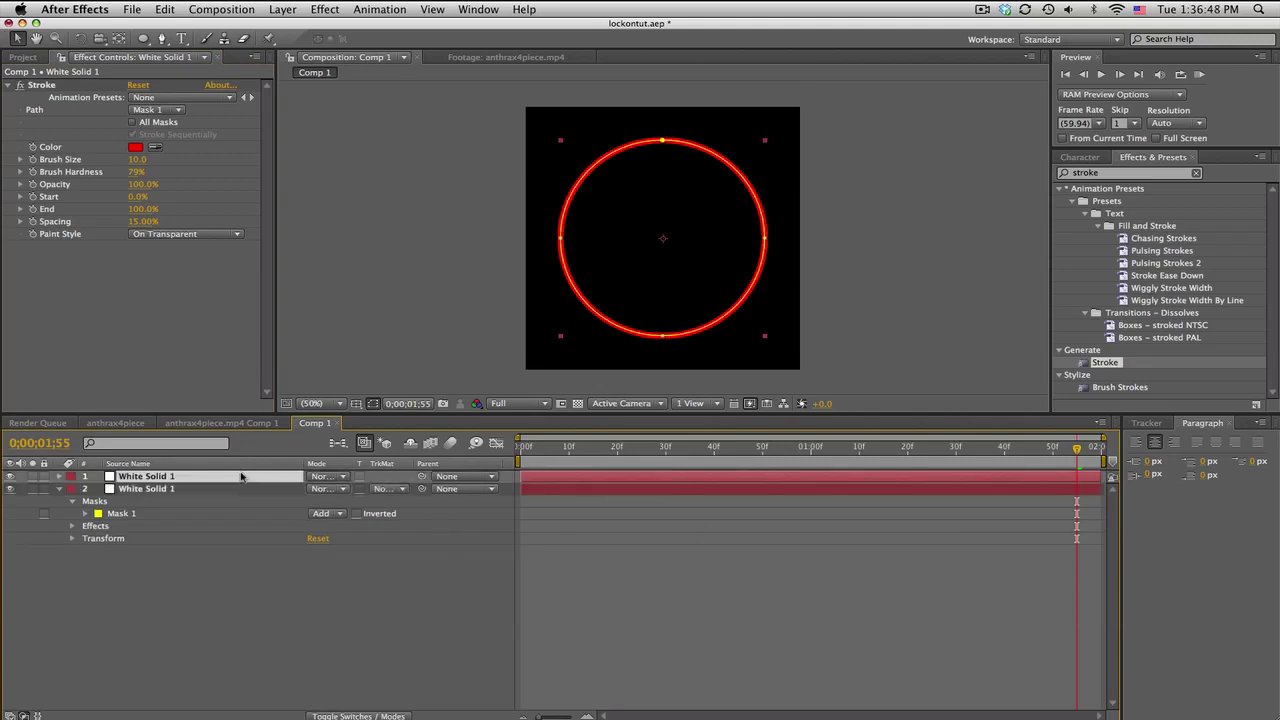
key(s)
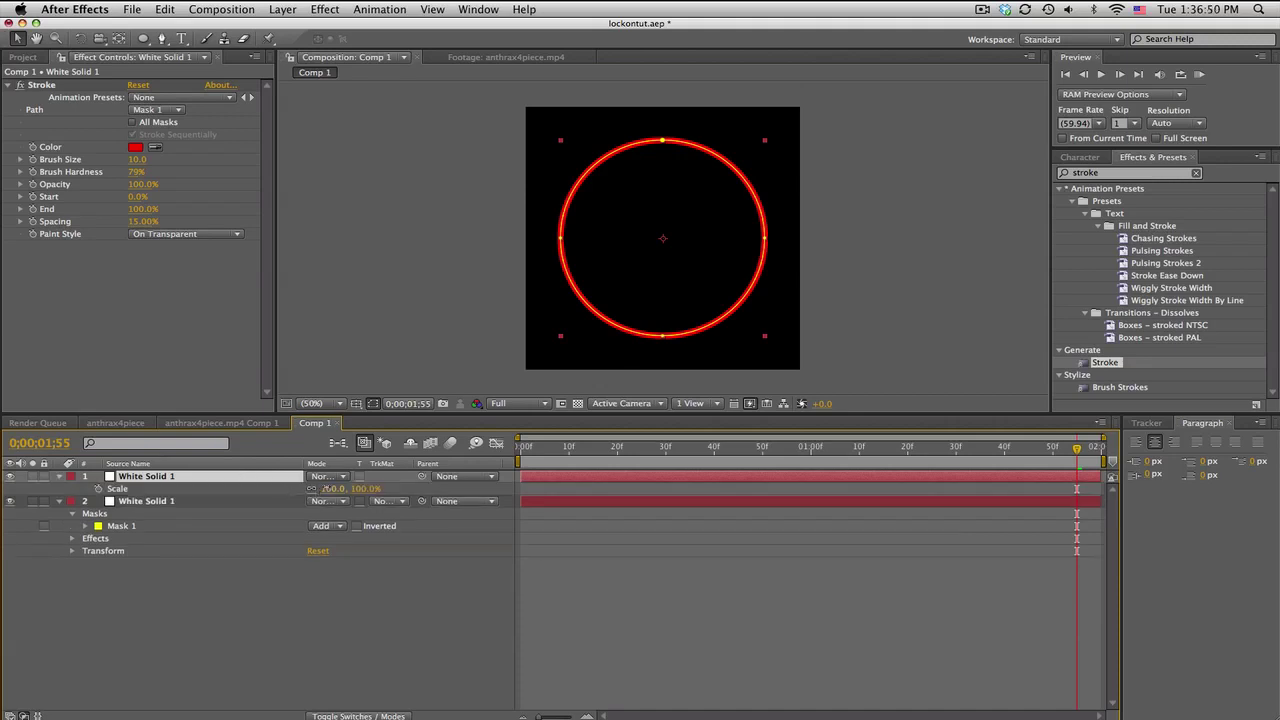
drag(327, 491, 336, 488)
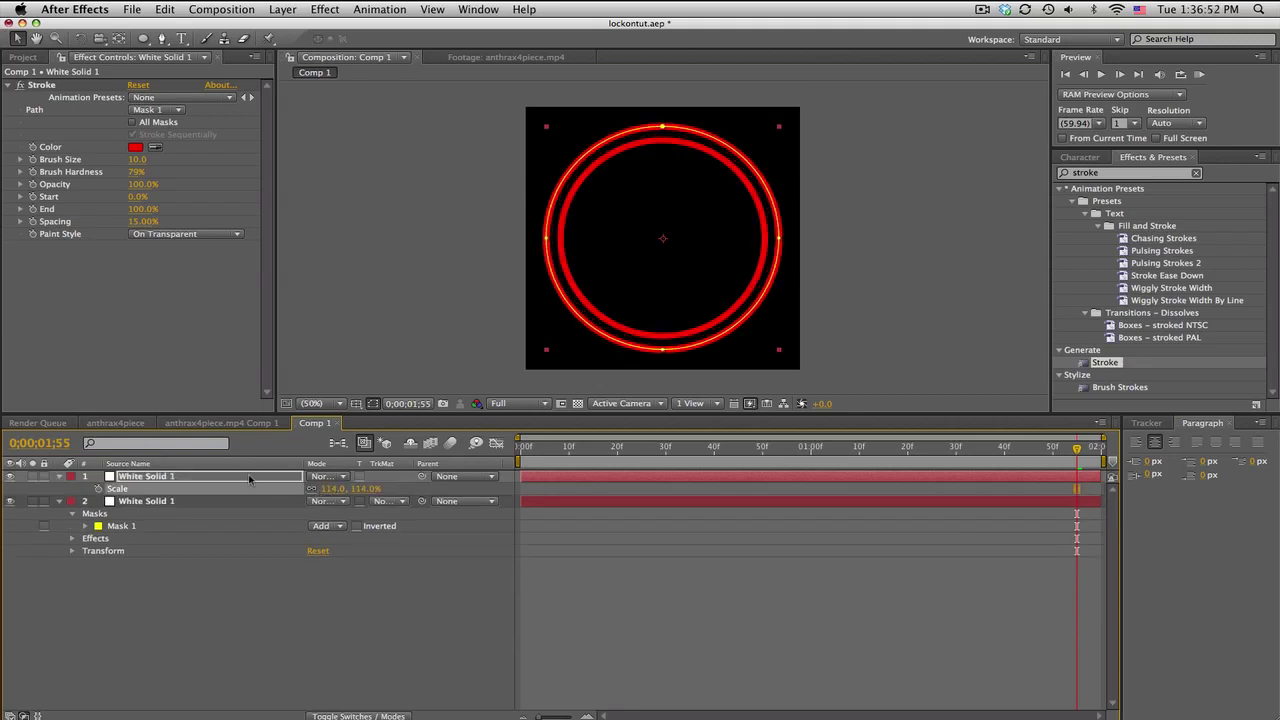
Replace the Stroke effect on the duplicated solid with the Vegas effect.
click(42, 86)
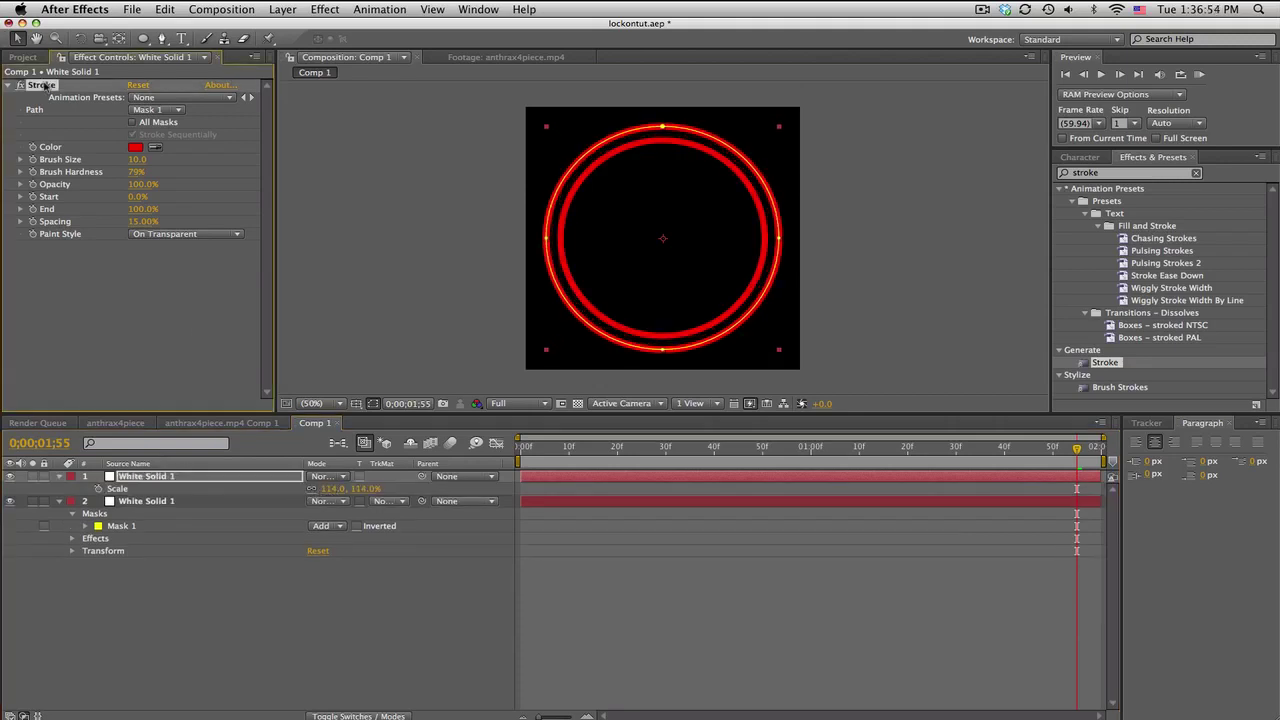
key(Delete)
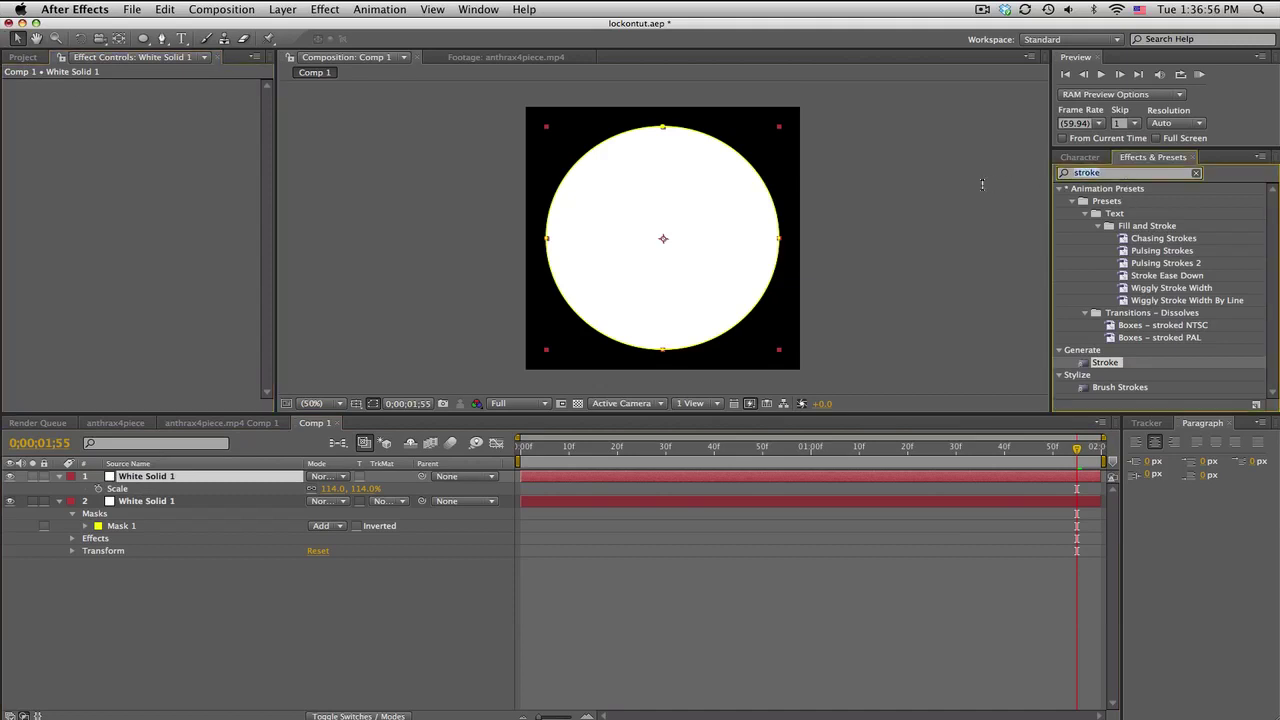
text(vegas)
drag(1094, 204, 136, 479)
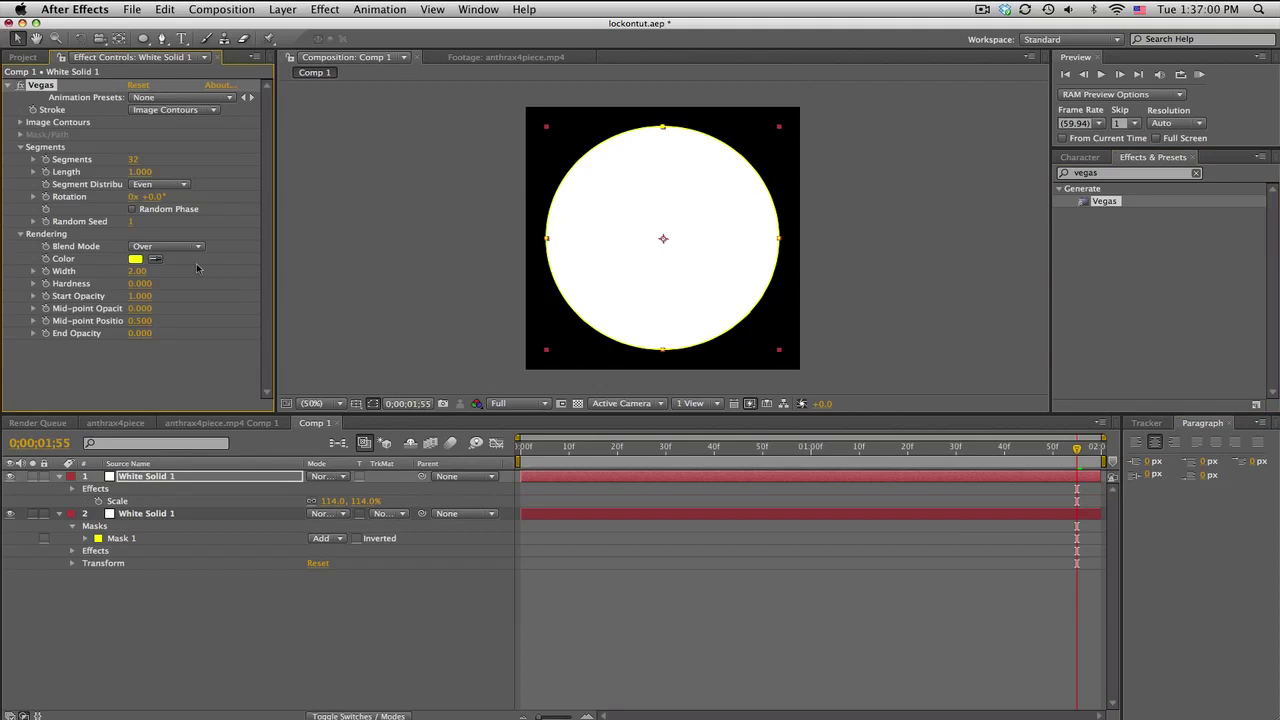
Set the Vegas effect to stroke Mask/Path on Mask 1 and its blend mode to Transparent.
click(193, 114)
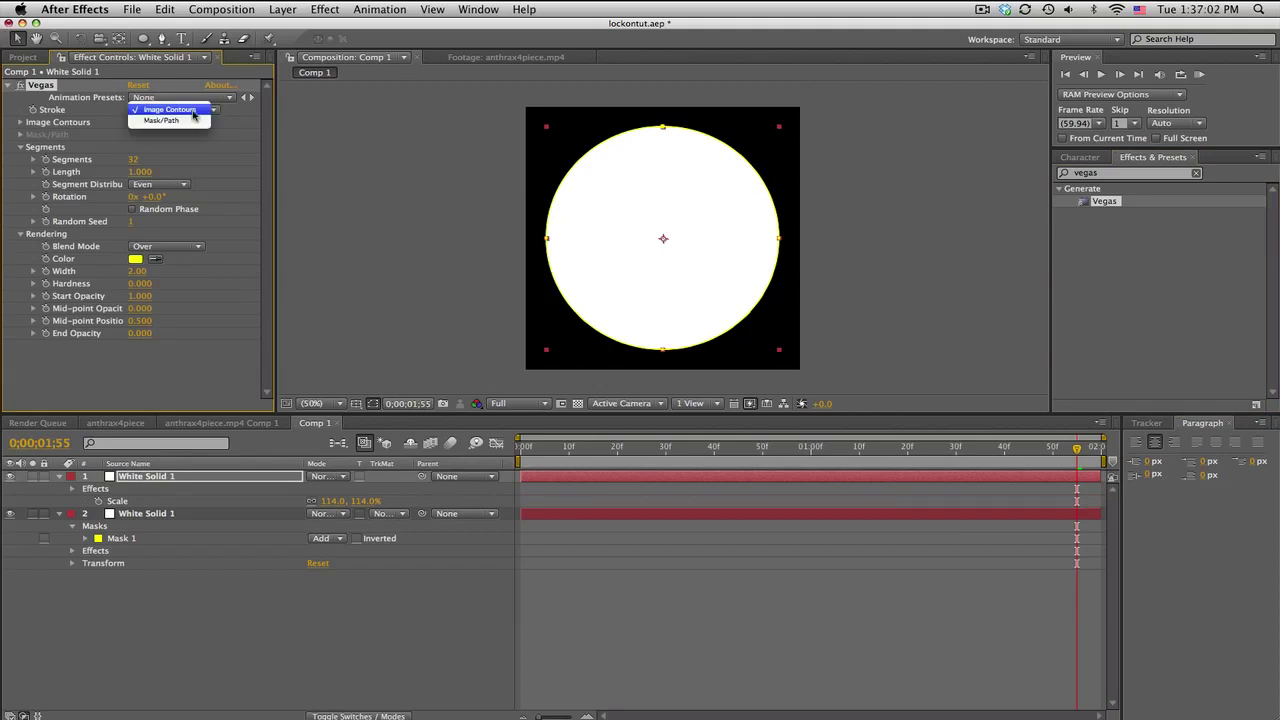
click(189, 122)
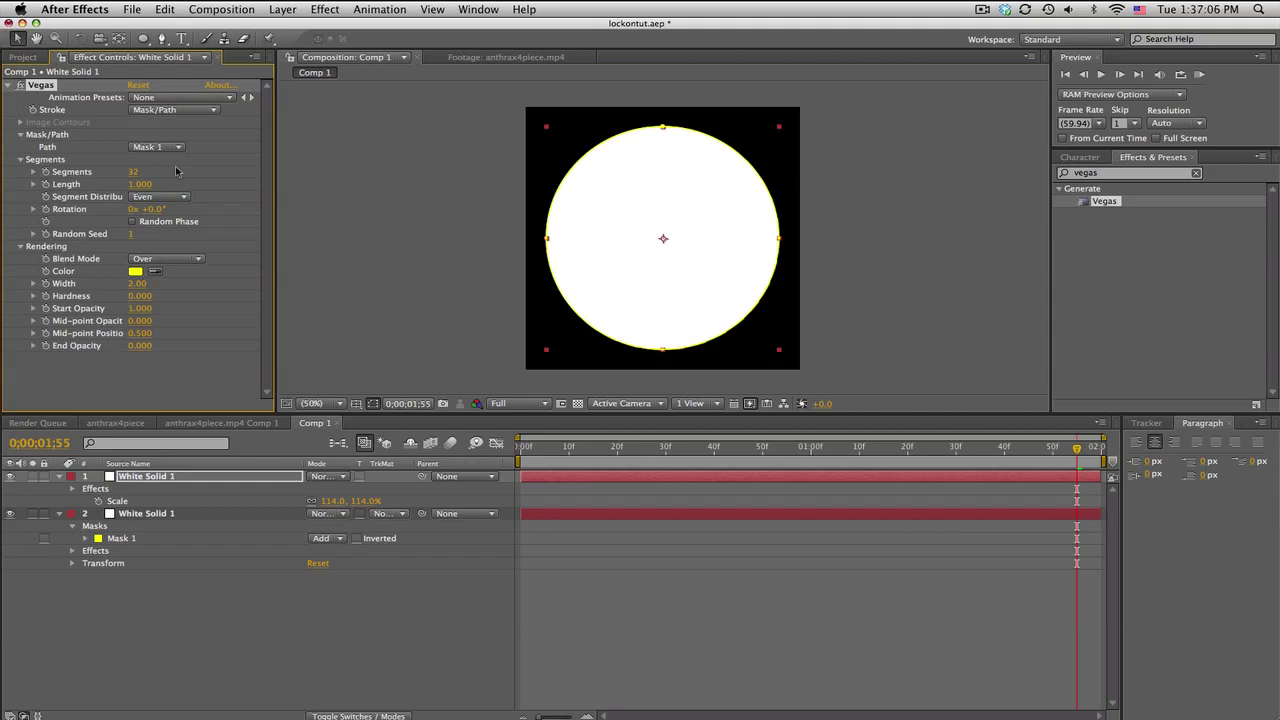
click(182, 256)
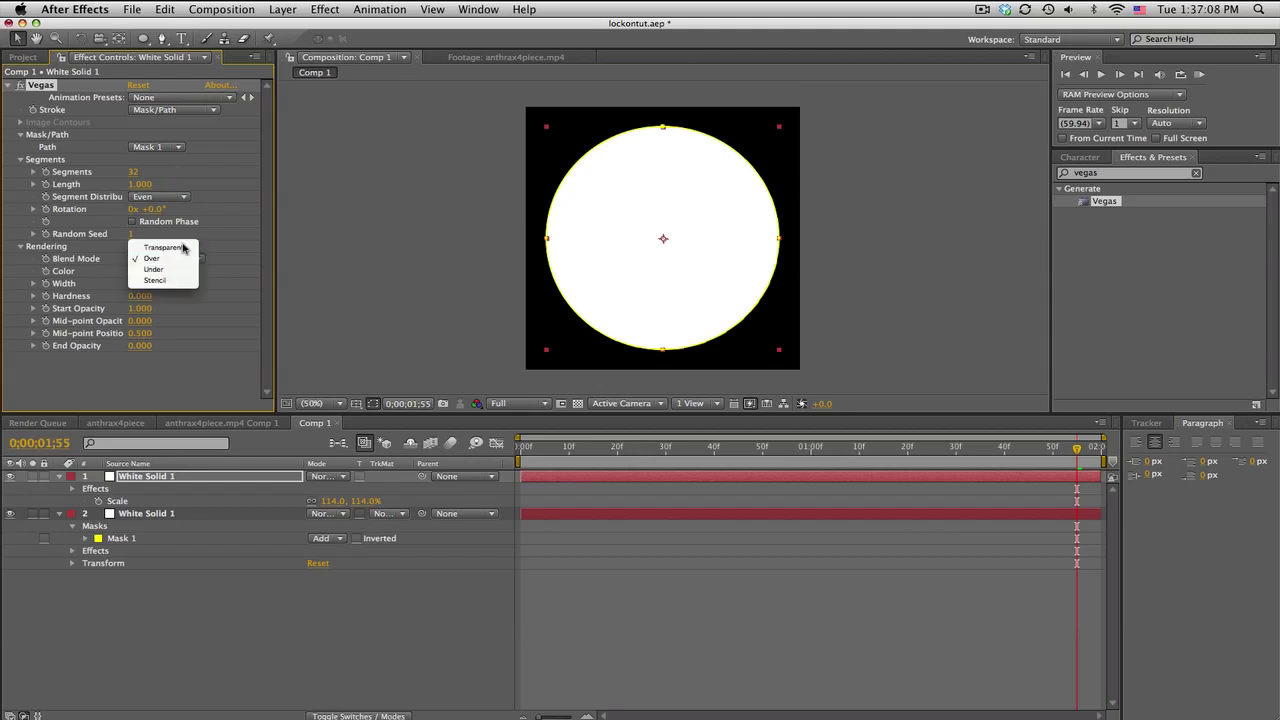
click(183, 246)
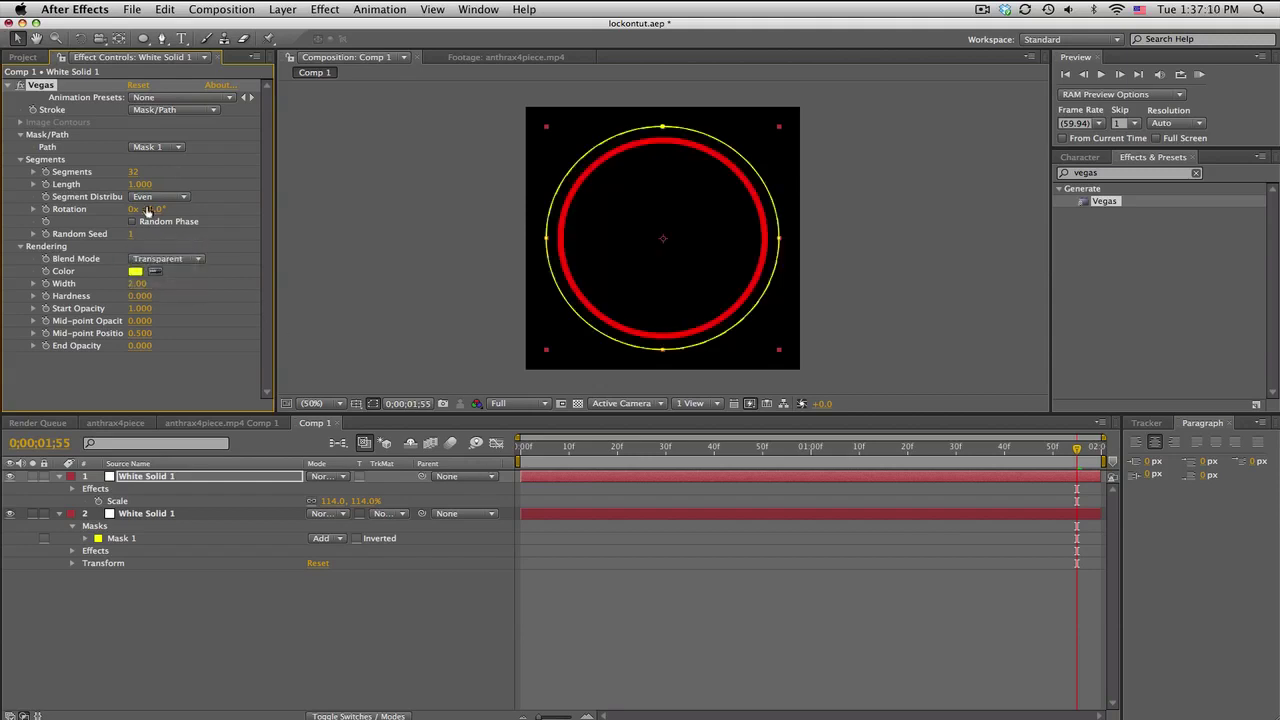
Set the Vegas outline's width to about 7.20 and its number of segments to 6.
mouse_move(140, 284)
mouse_down()
mouse_move(158, 284)
mouse_move(142, 284)
mouse_up()
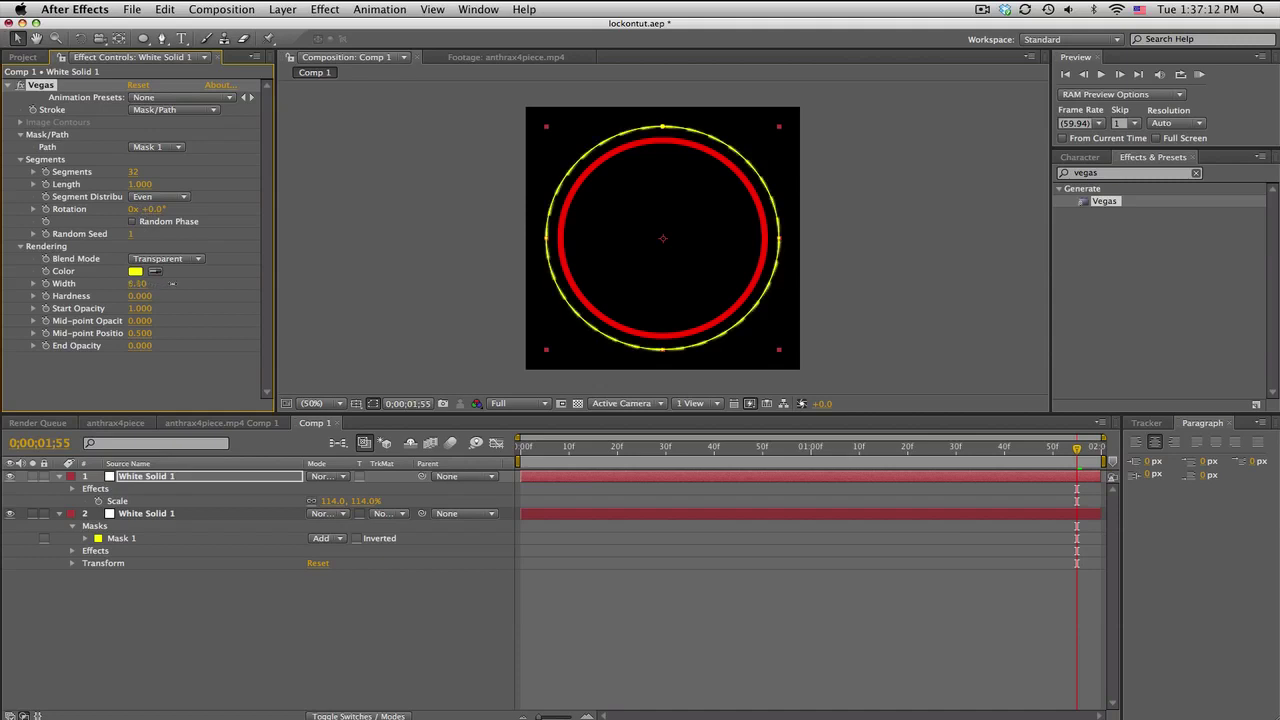
click(567, 565)
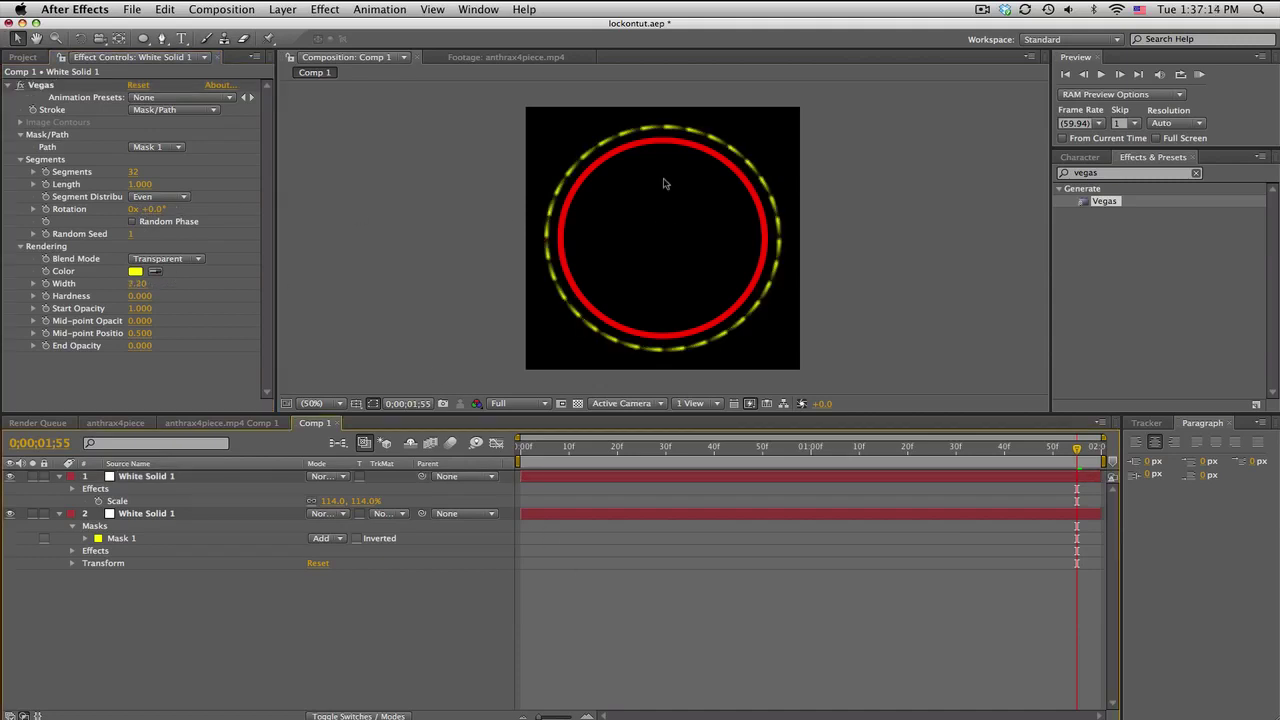
click(136, 172)
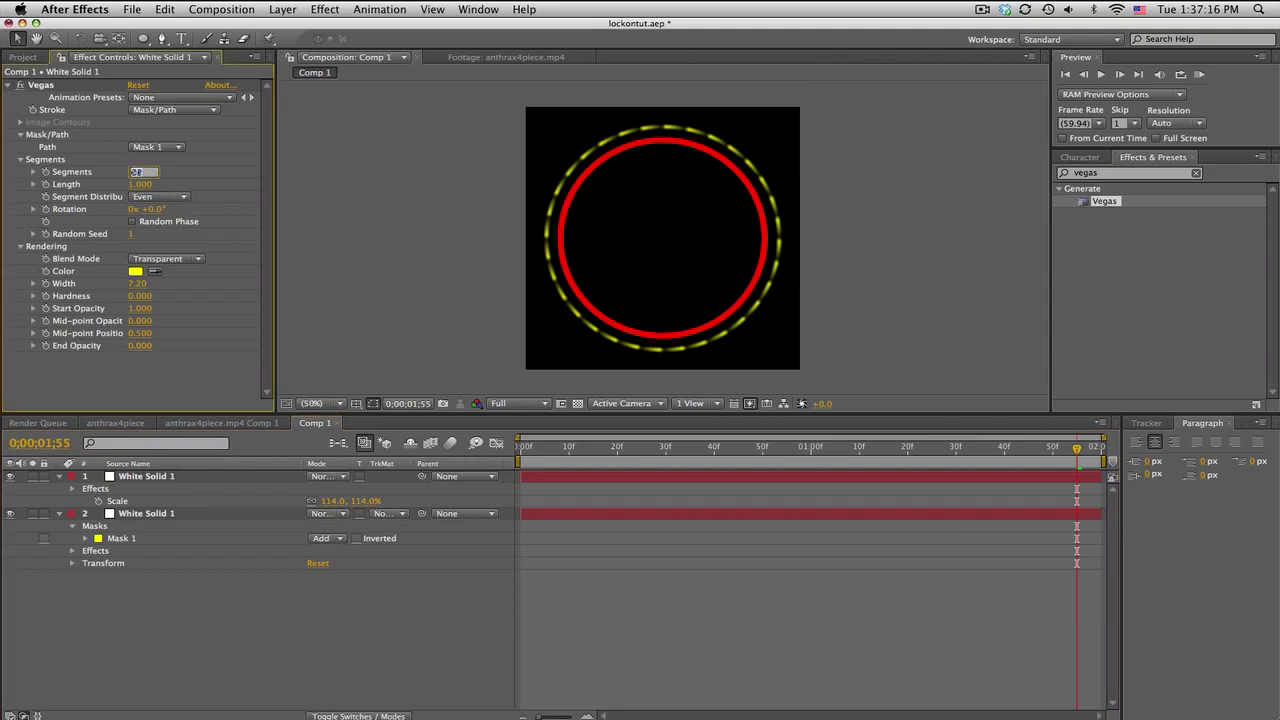
text(6)
key(Return)
click(716, 619)
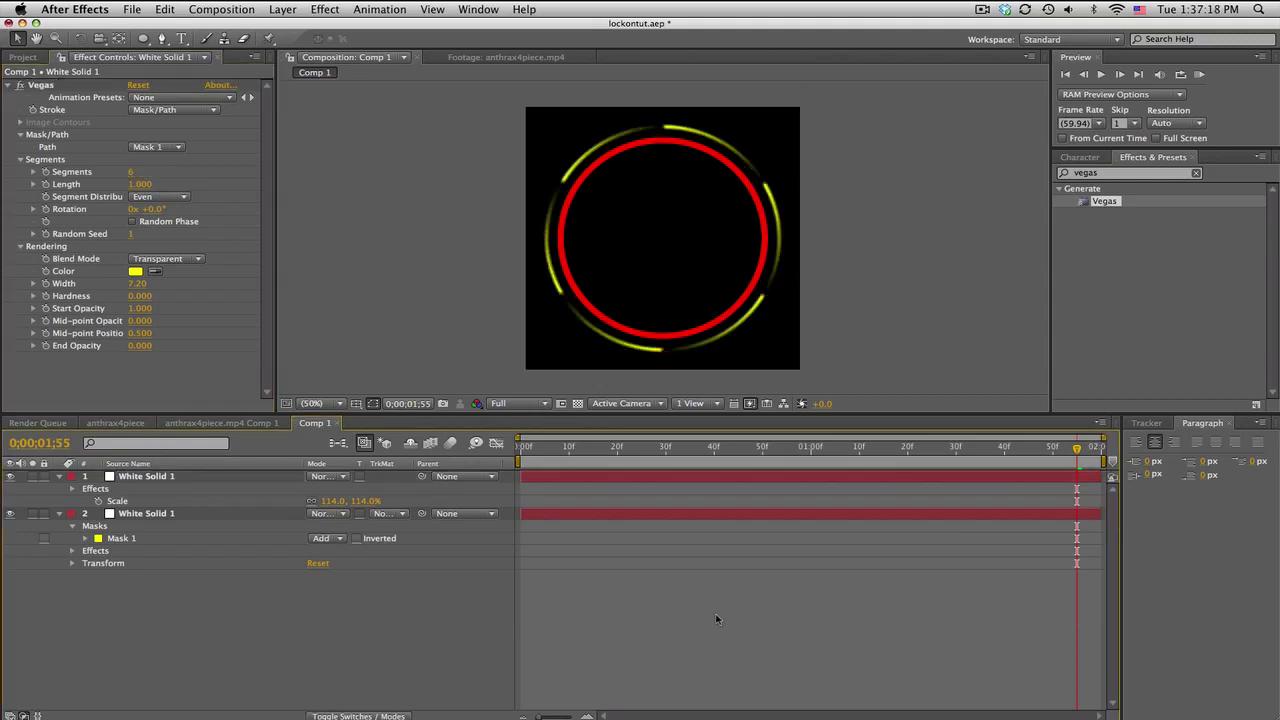
Keyframe the Vegas rotation from 0° at the first frame to about -230° at 0;00;01;59, and play back the animation.
drag(526, 447, 520, 447)
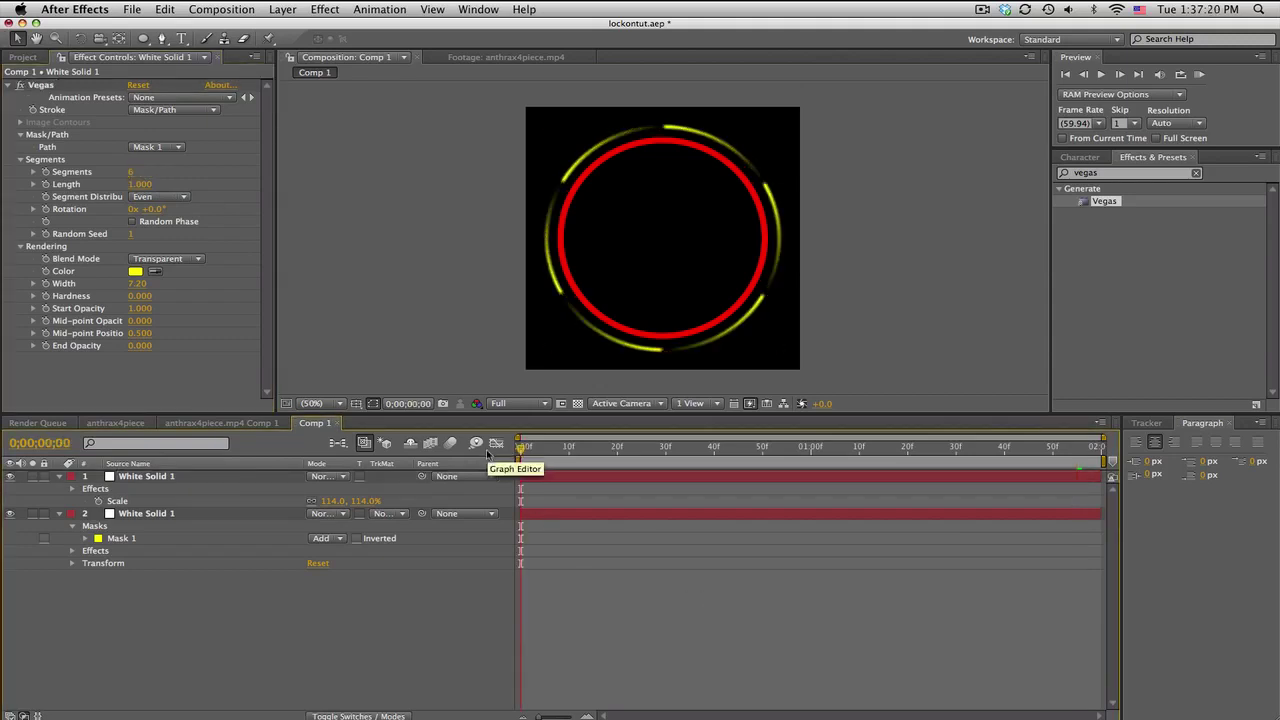
click(46, 210)
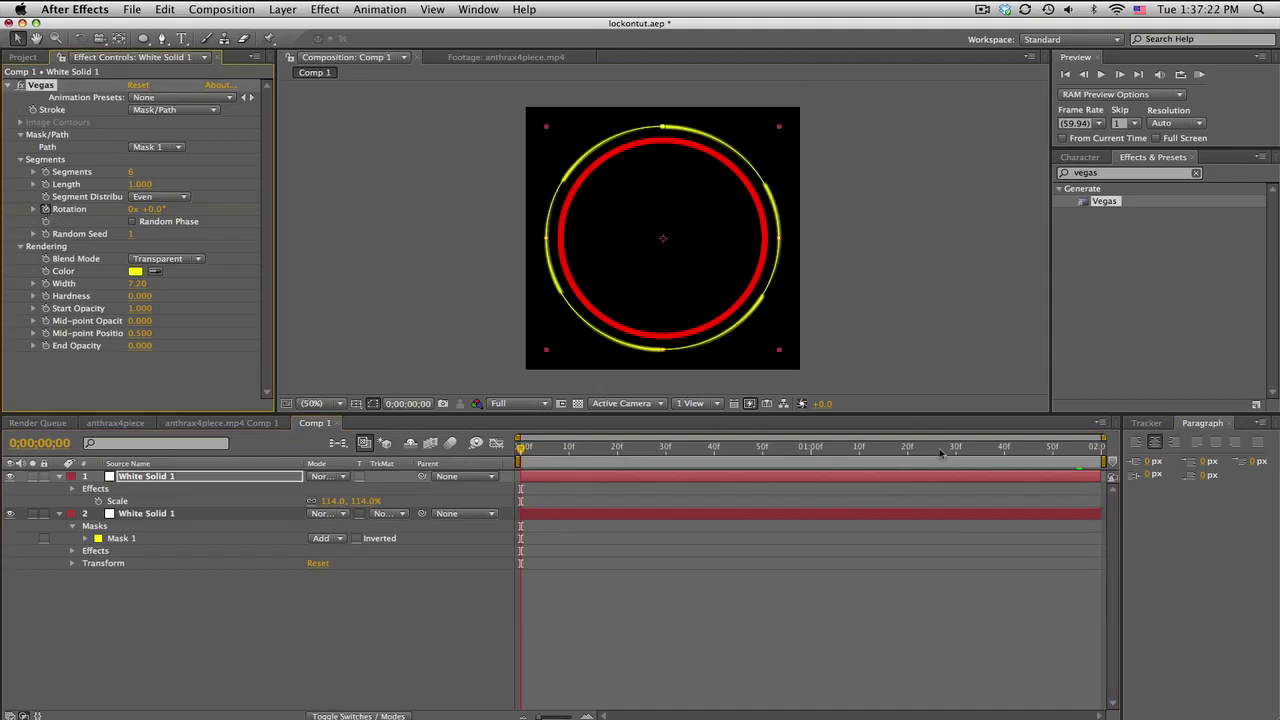
click(1098, 447)
drag(170, 209, 70, 237)
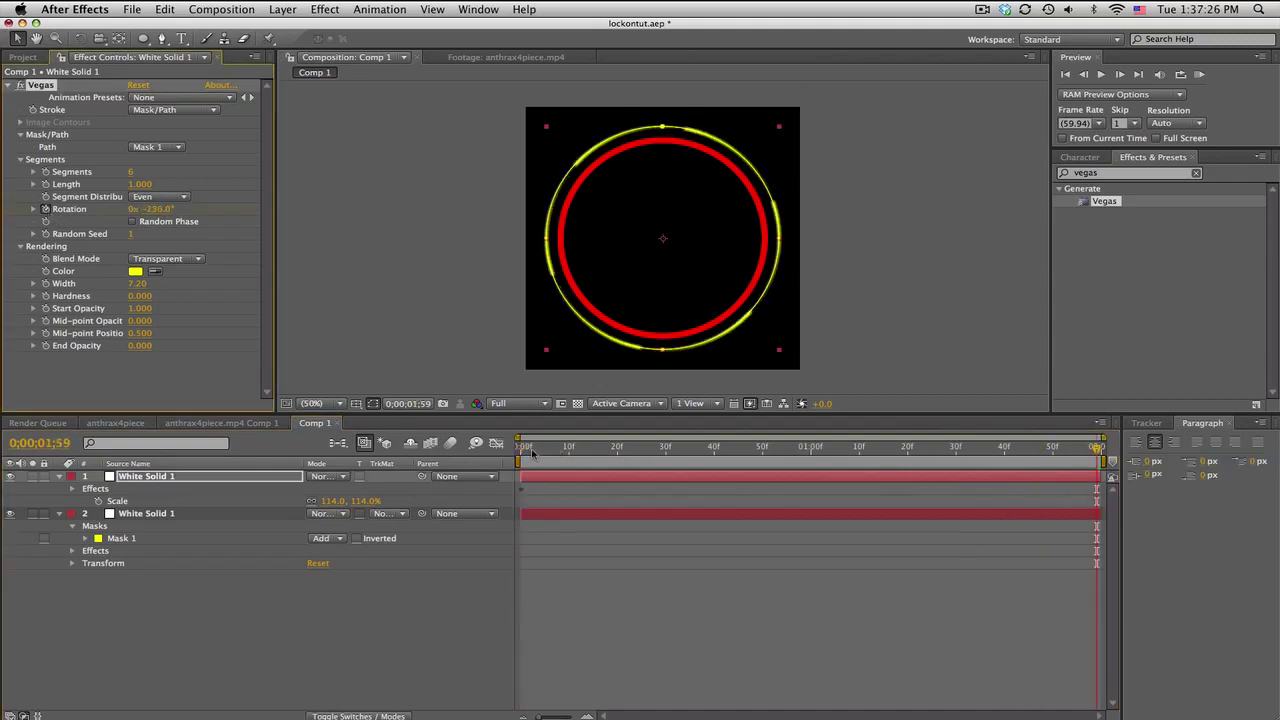
key(Home)
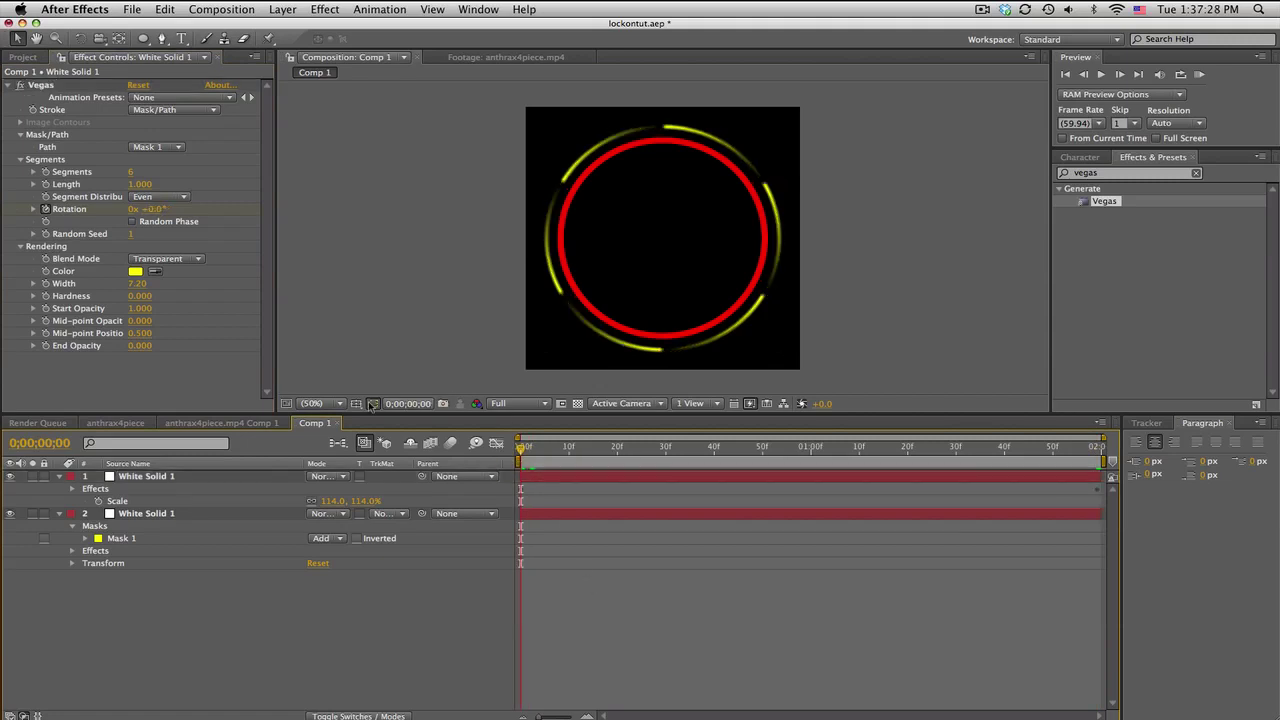
key(space)
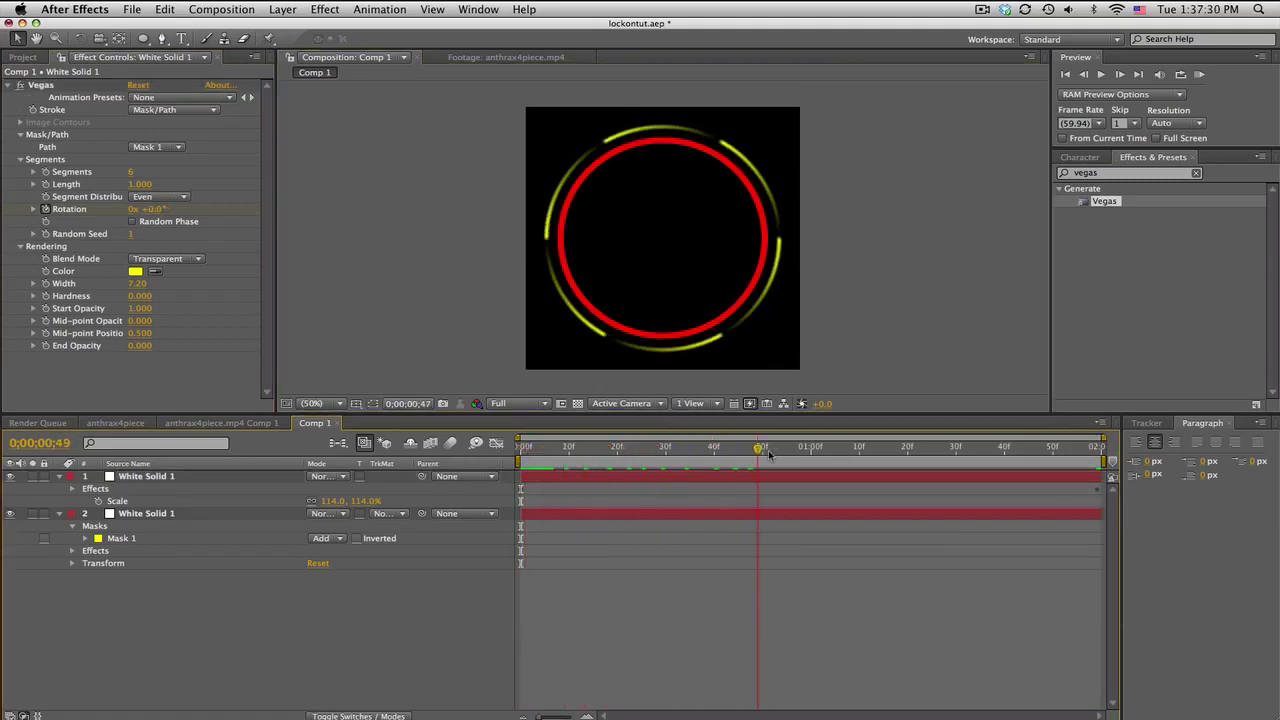
Change the Vegas outline's colour to red to match the inner ring.
click(135, 271)
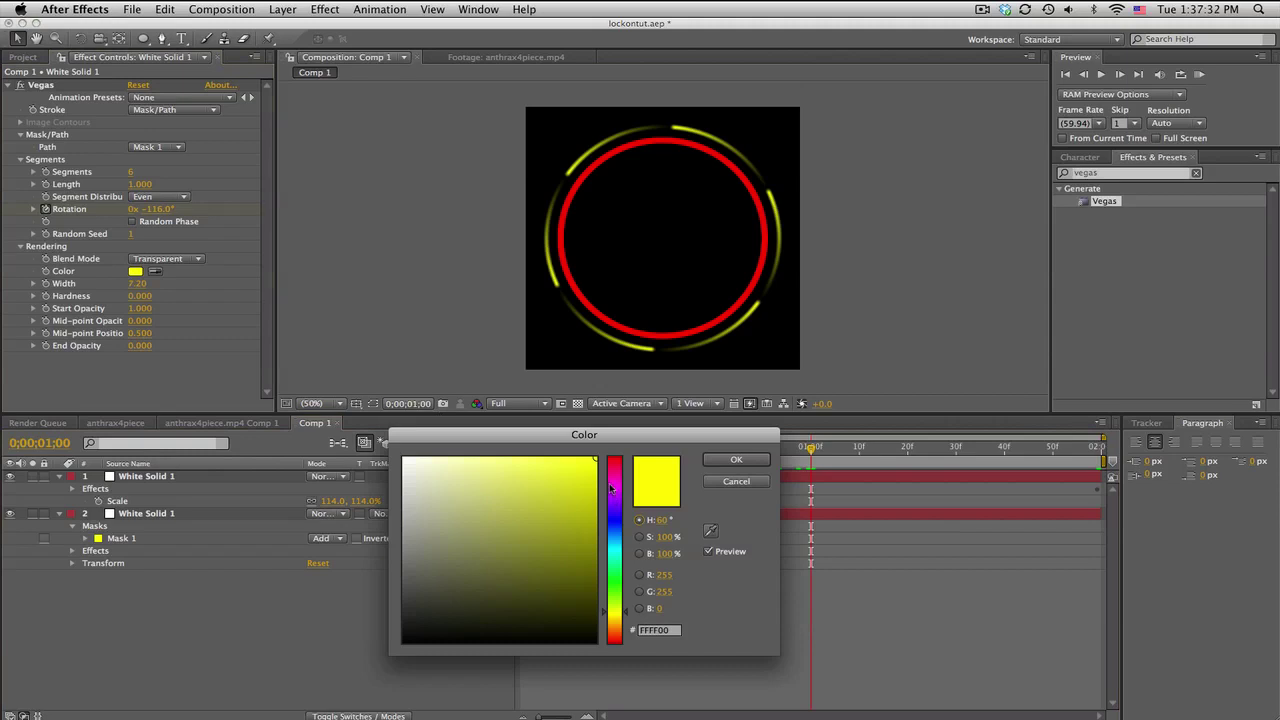
drag(615, 496, 619, 419)
click(720, 459)
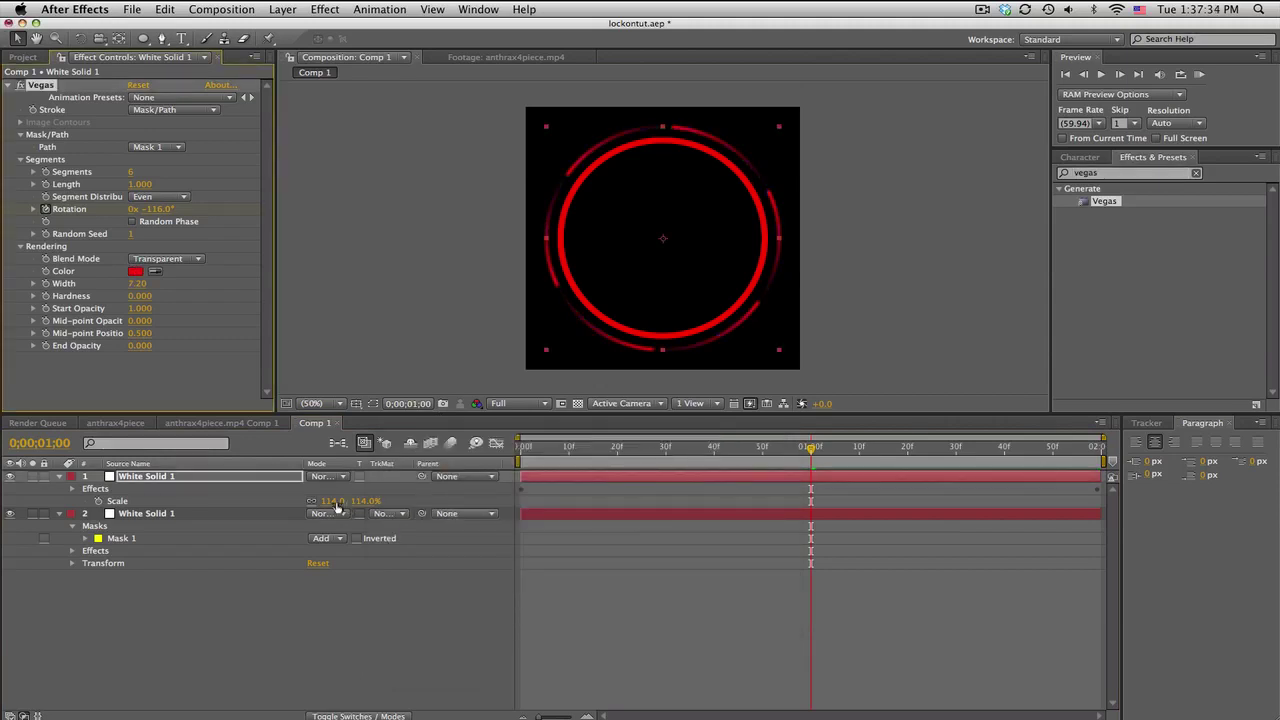
Reduce the outer ring layer's scale to 105% and return to the start of the composition.
drag(339, 503, 327, 501)
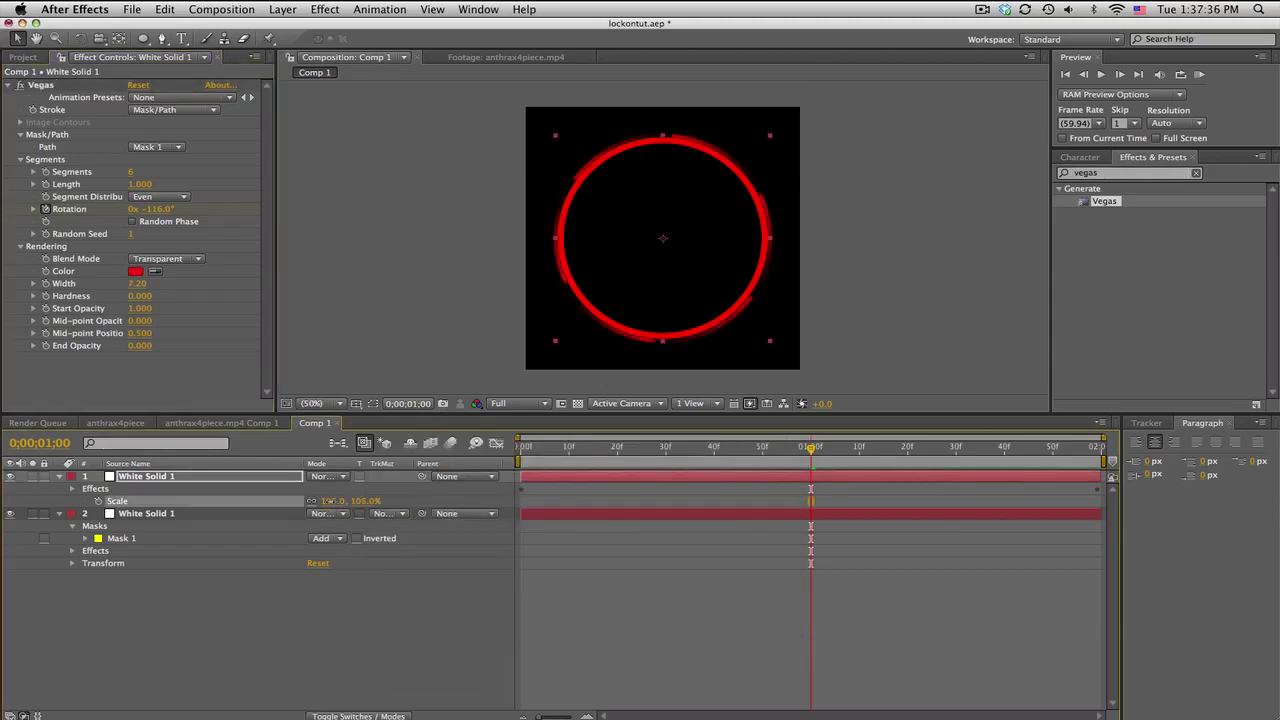
click(679, 577)
drag(541, 447, 473, 459)
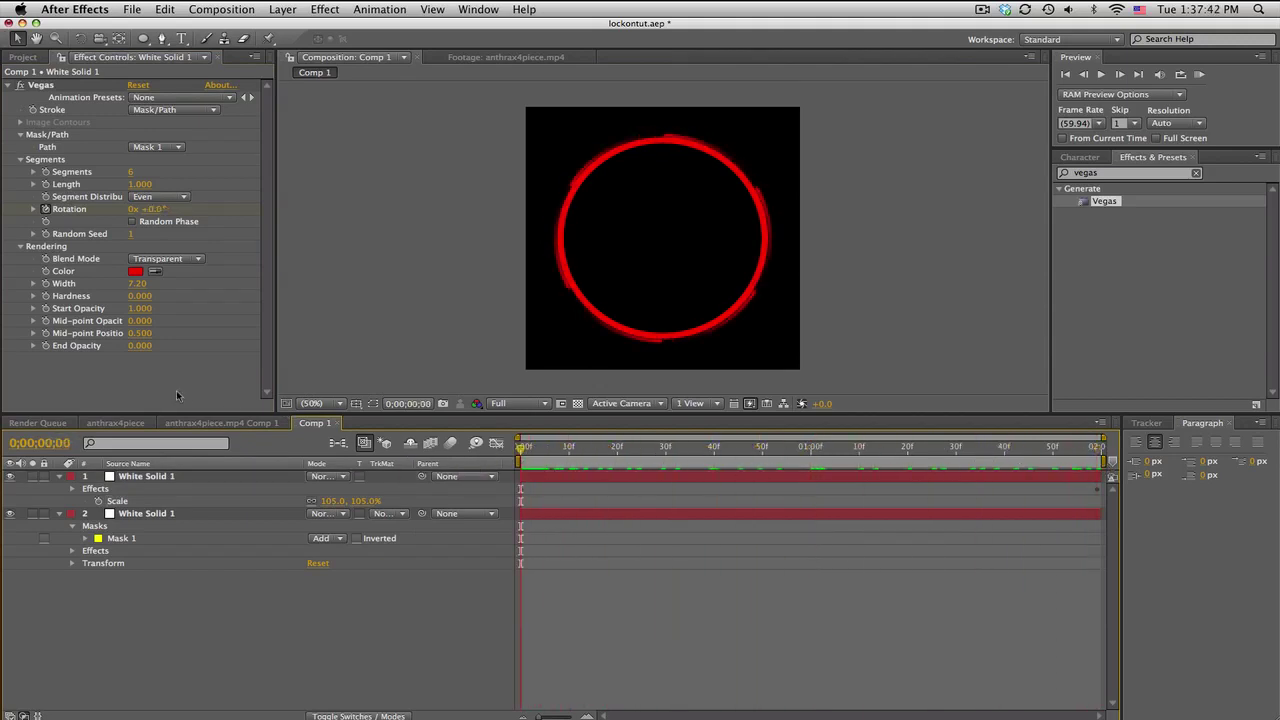
Open the lockon 7.mov footage, play it to examine the finished target design, and close it.
click(23, 57)
double_click(68, 325)
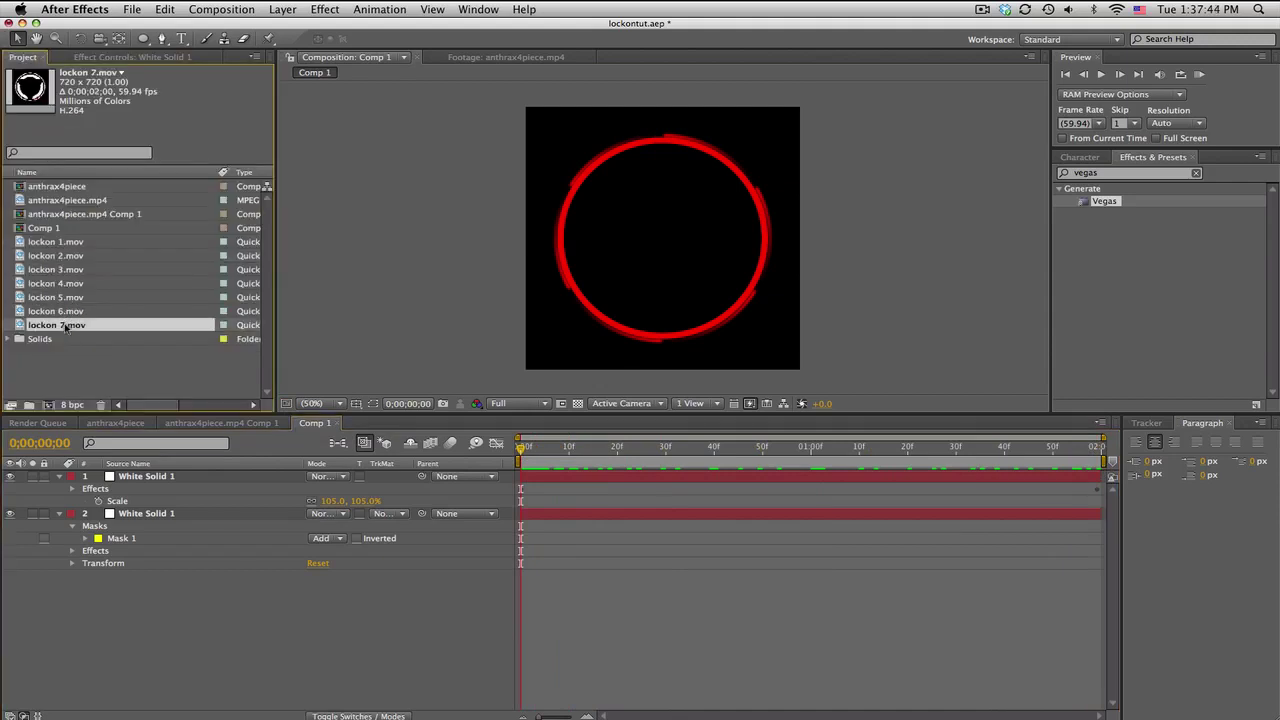
click(44, 569)
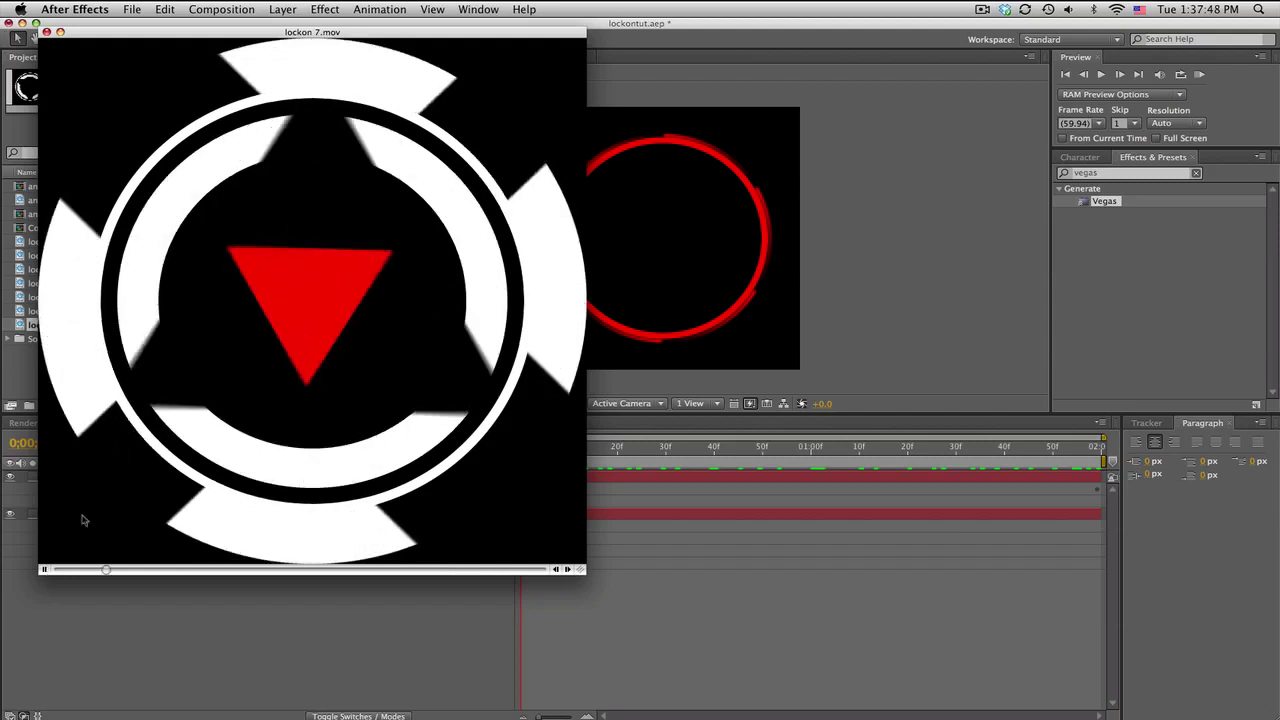
click(46, 32)
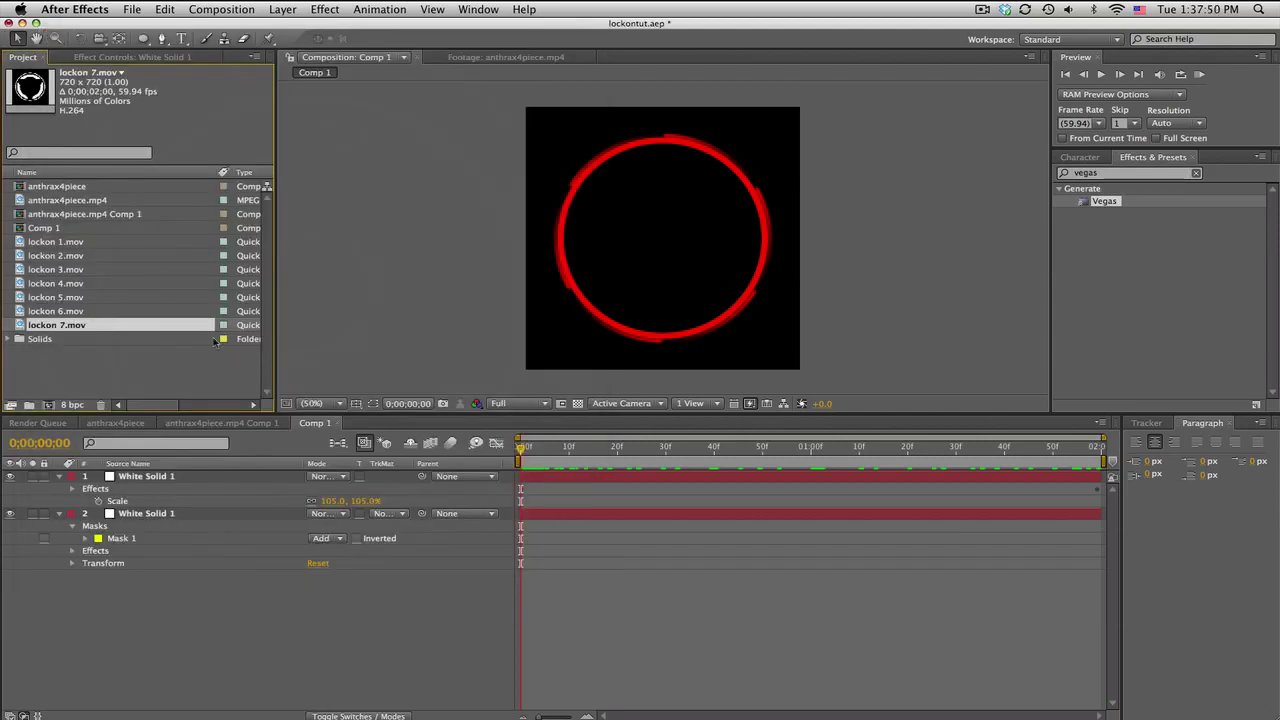
Delete both White Solid 1 layers from Comp 1.
click(190, 514)
shift+click(186, 478)
key(Delete)
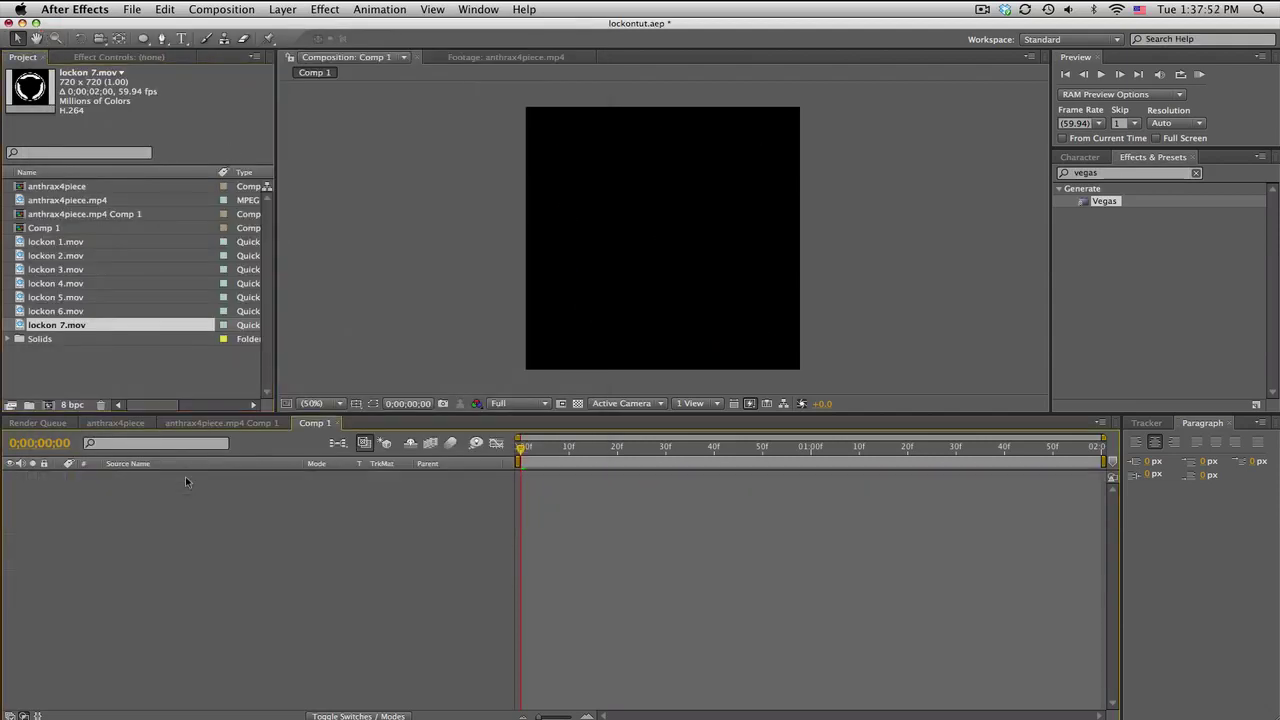
Create a new white solid layer that fills the composition.
click(281, 9)
mouse_move(280, 25)
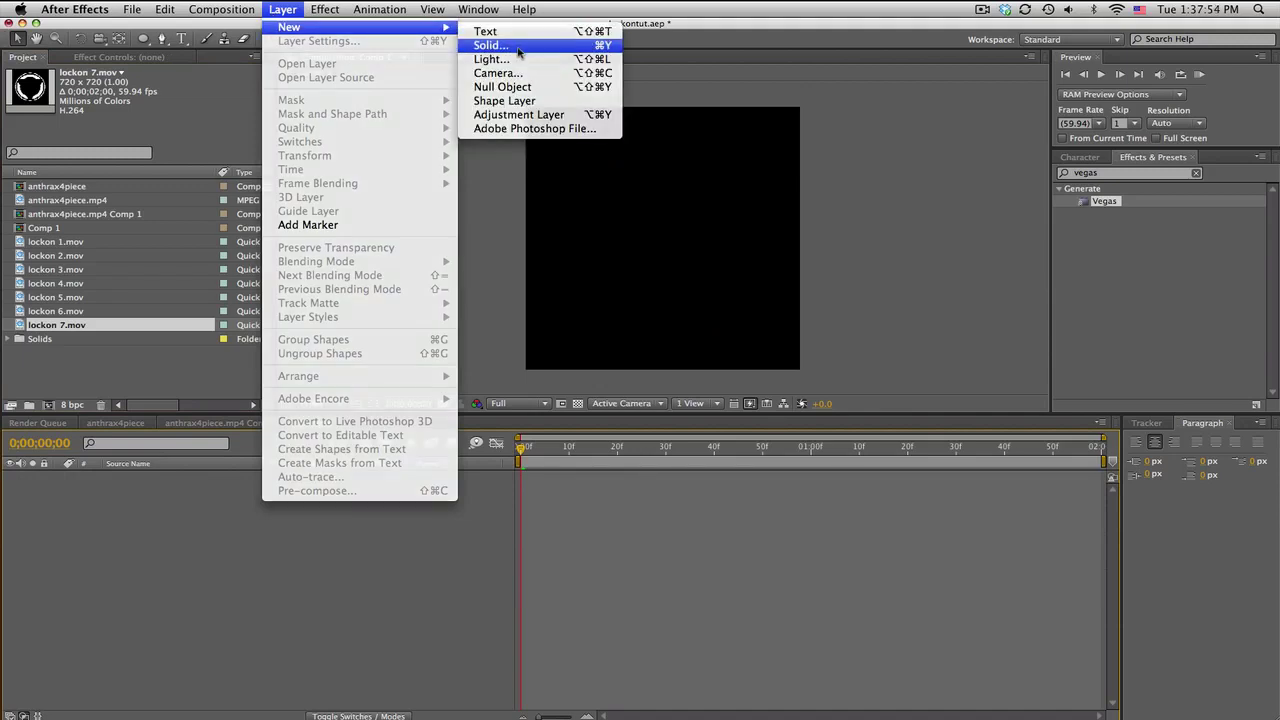
click(518, 48)
click(600, 497)
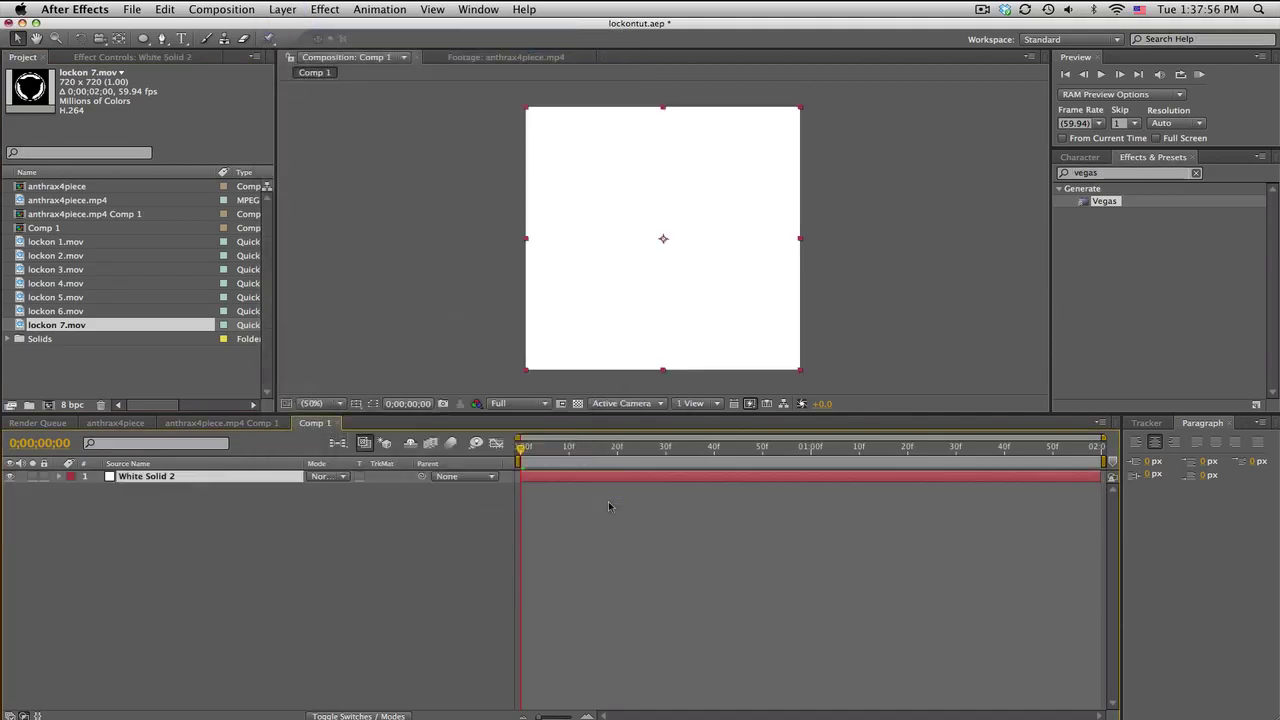
Add an elliptical mask fitted to the full size of the new white solid.
drag(145, 40, 147, 44)
double_click(145, 40)
key(v)
click(310, 524)
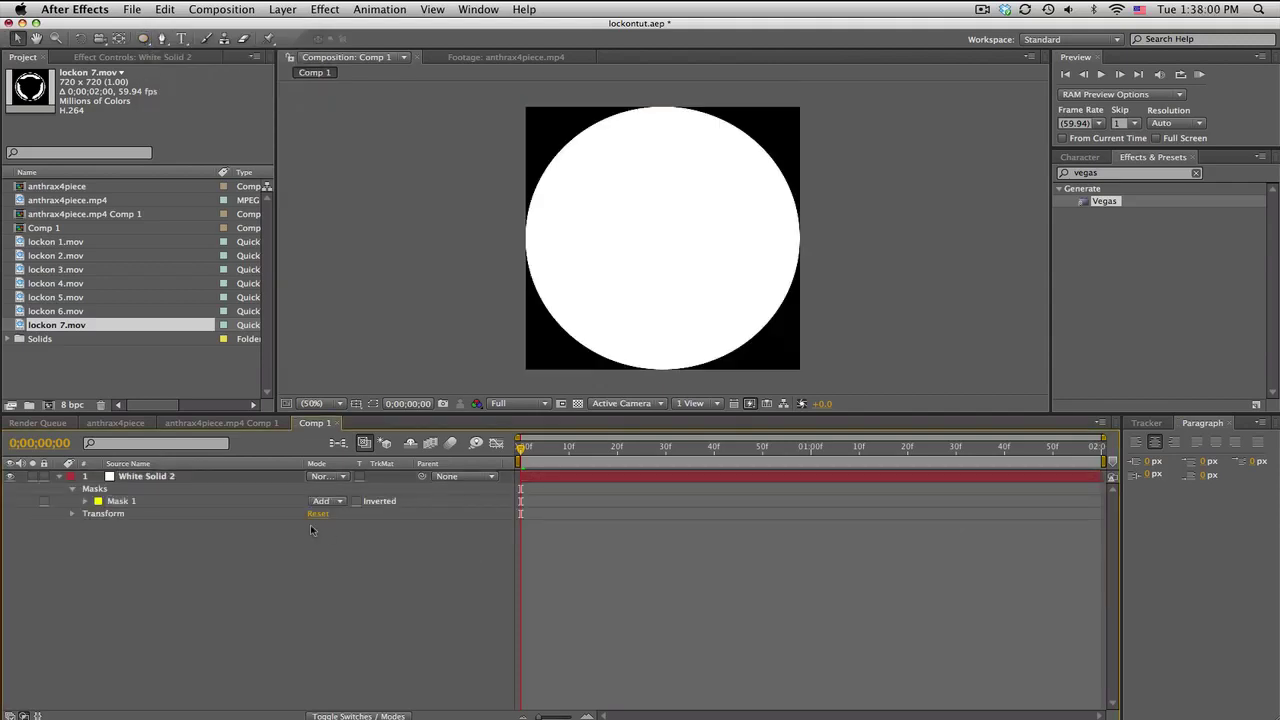
Duplicate the white solid's circular mask, set the copy's mode to Subtract, and set its Mask Expansion to -68 pixels.
click(129, 503)
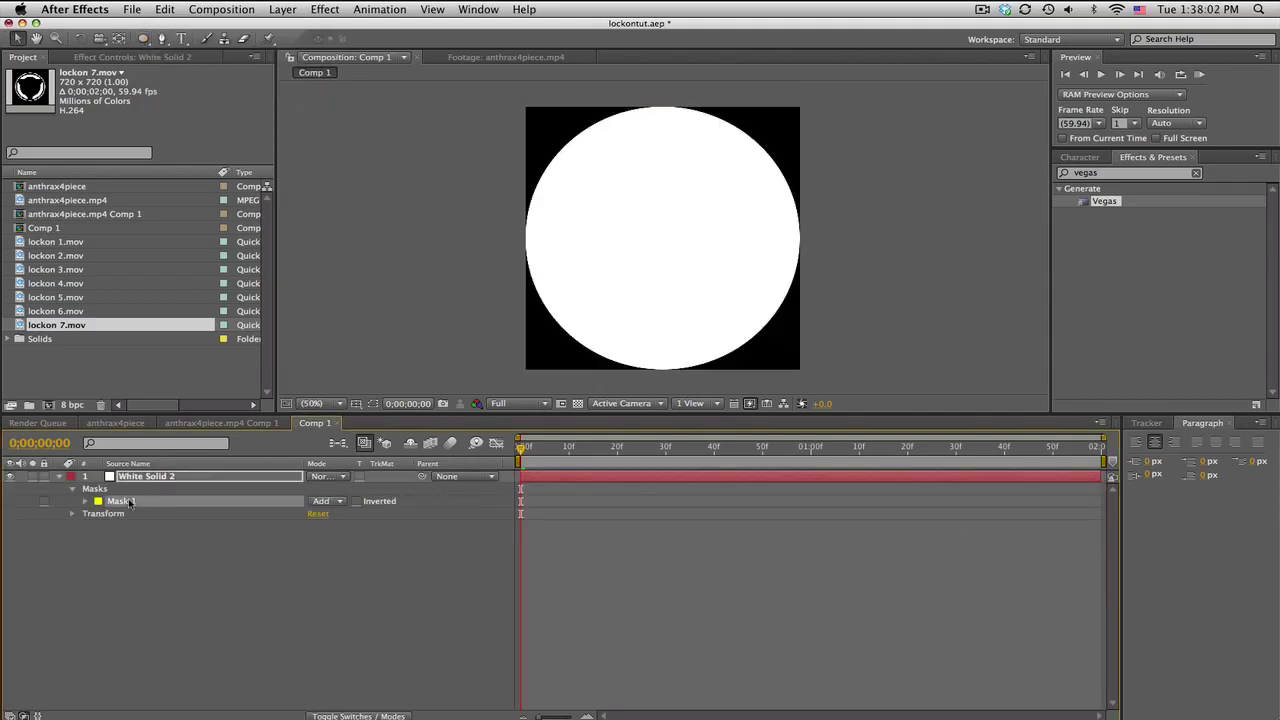
key(ctrl+d)
click(86, 513)
click(322, 513)
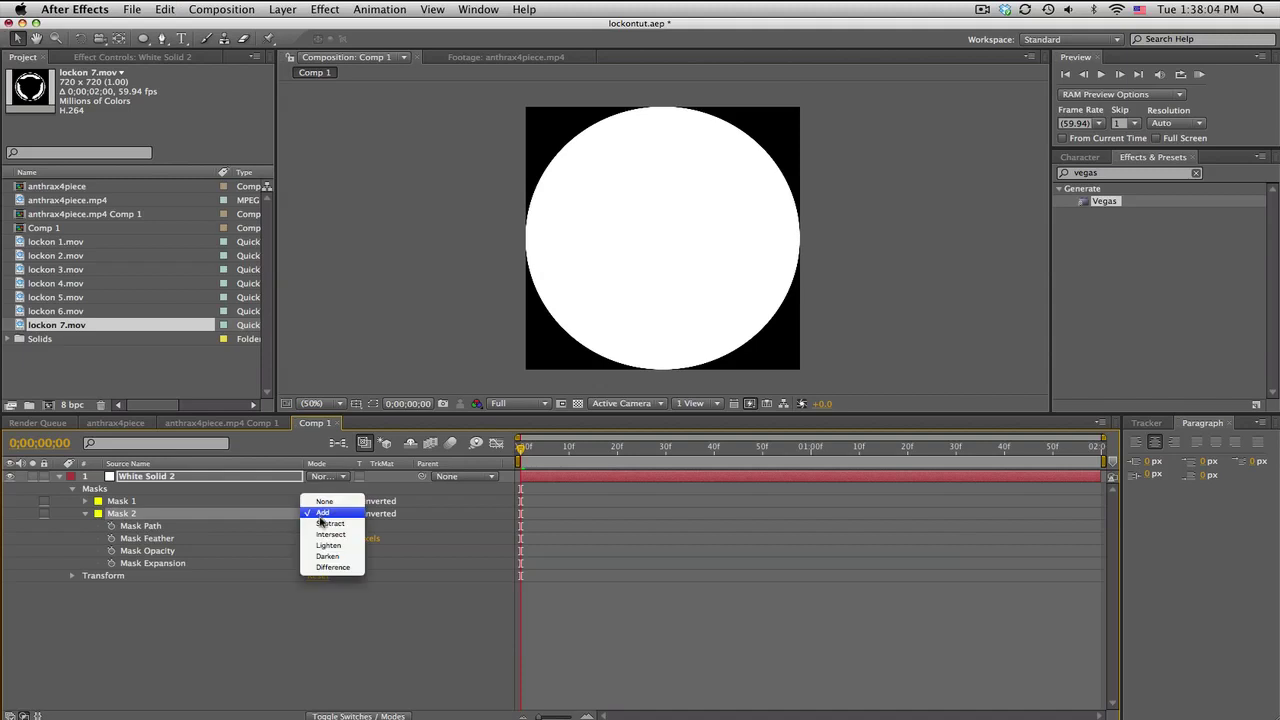
click(321, 523)
drag(320, 563, 265, 563)
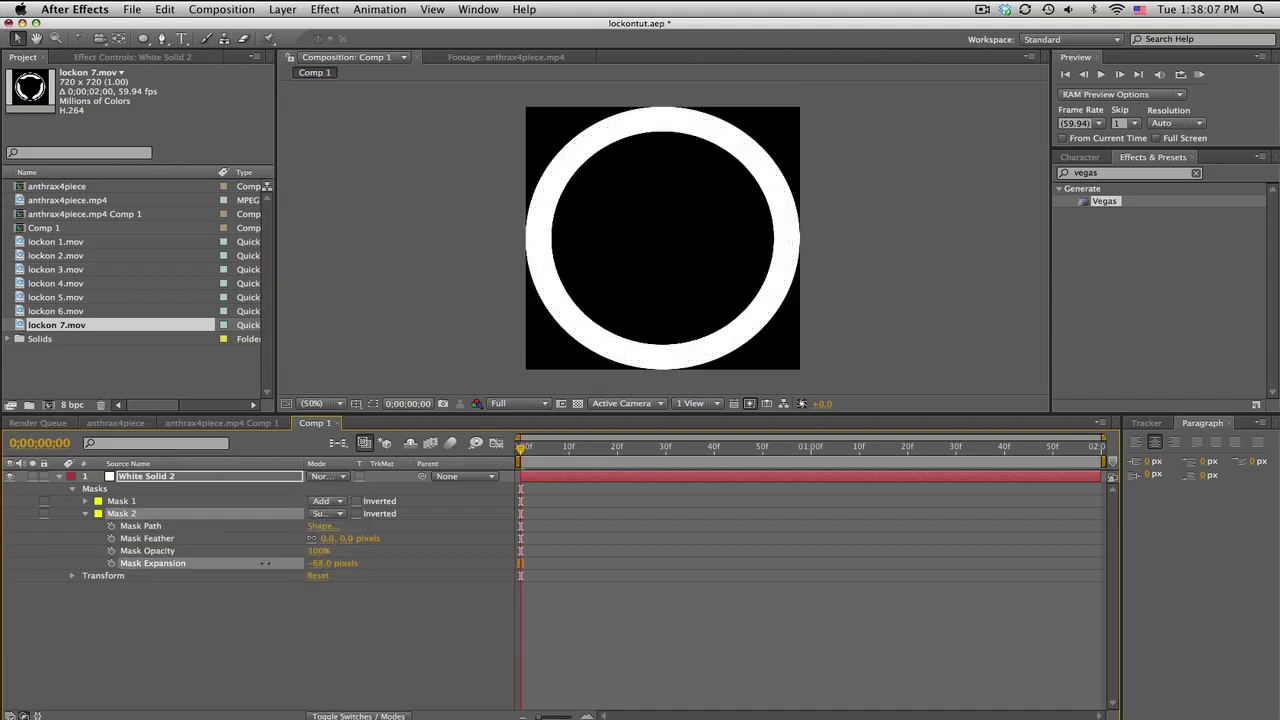
click(432, 602)
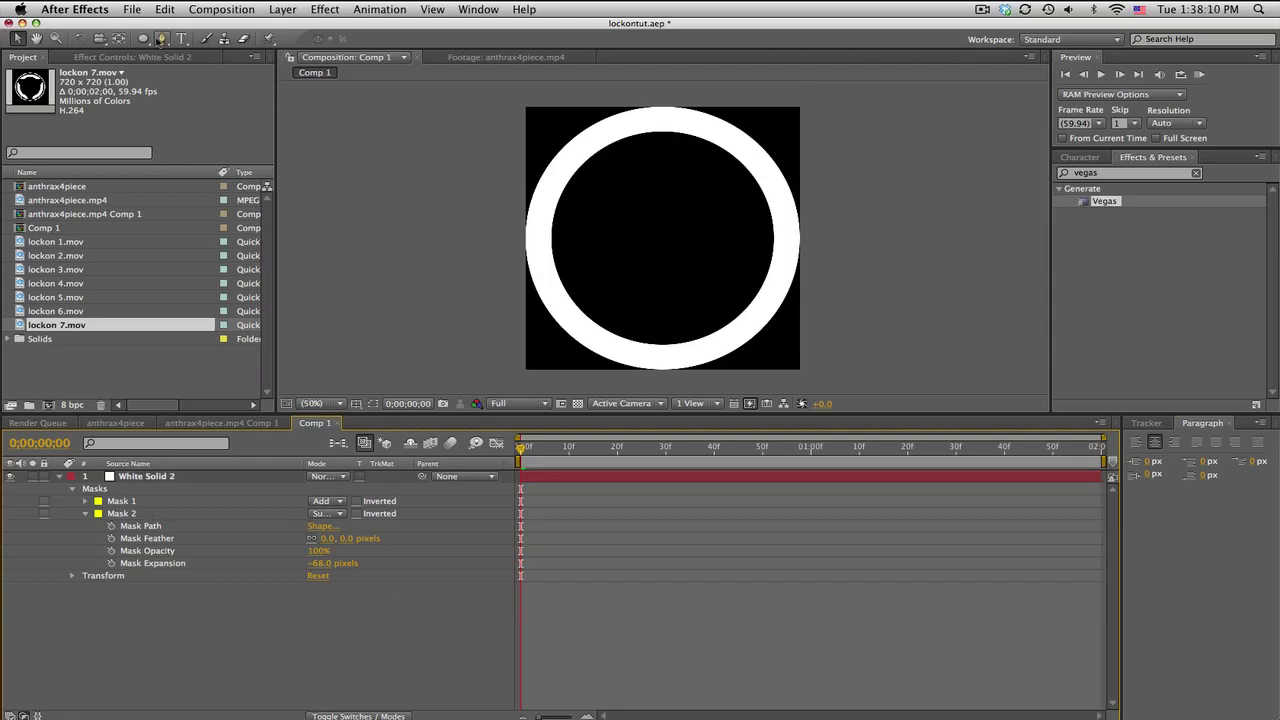
Activate the Rectangle tool and set the composition view's magnification to 33.3%.
click(143, 38)
click(176, 40)
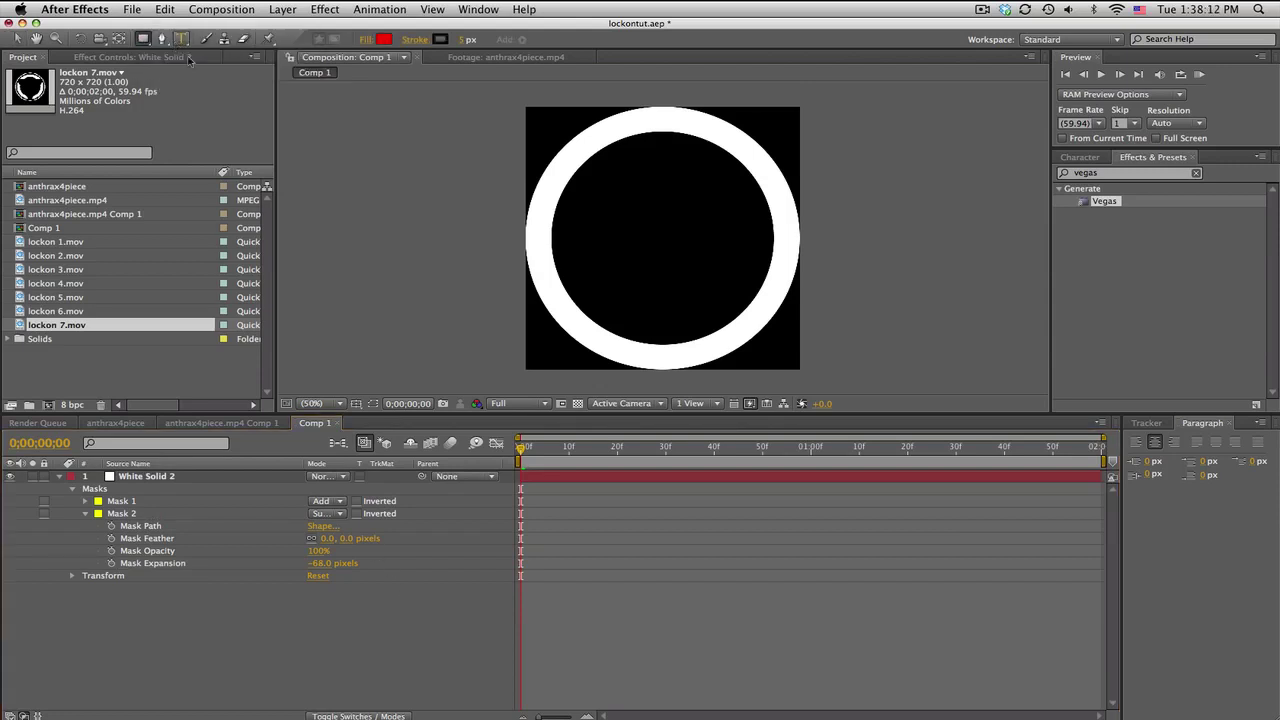
click(312, 403)
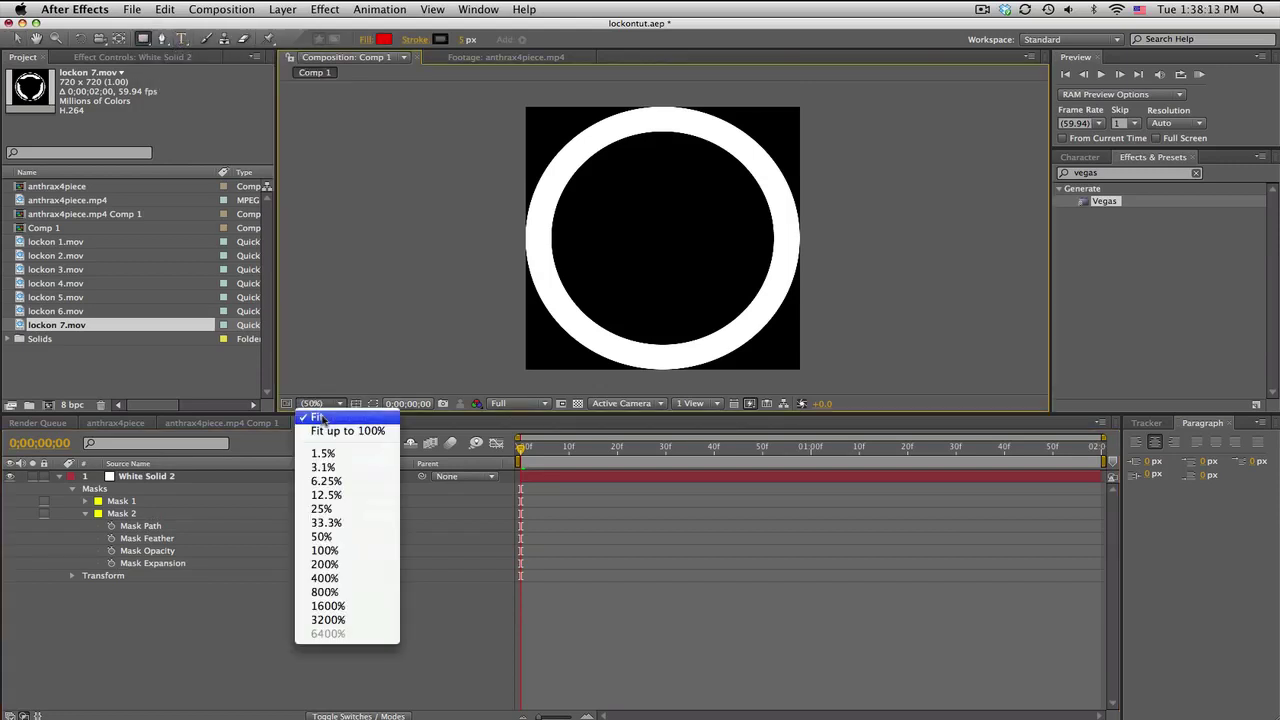
click(326, 523)
drag(660, 224, 645, 226)
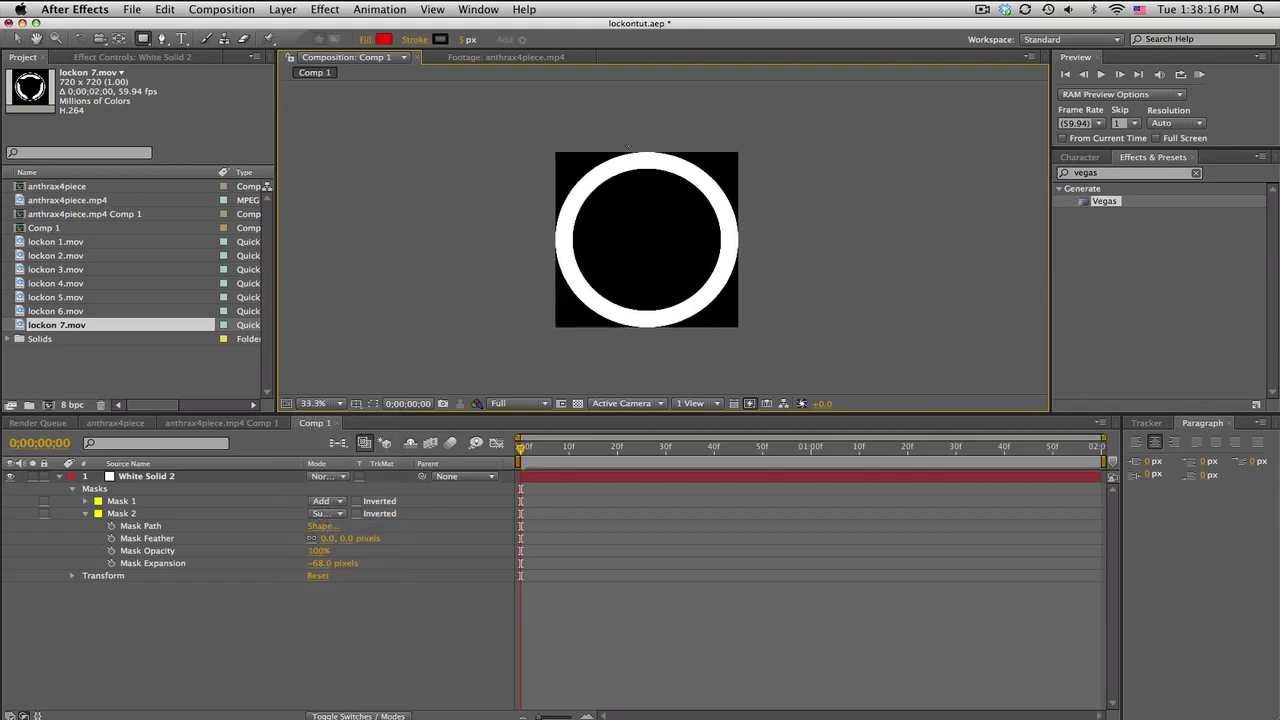
drag(619, 126, 673, 369)
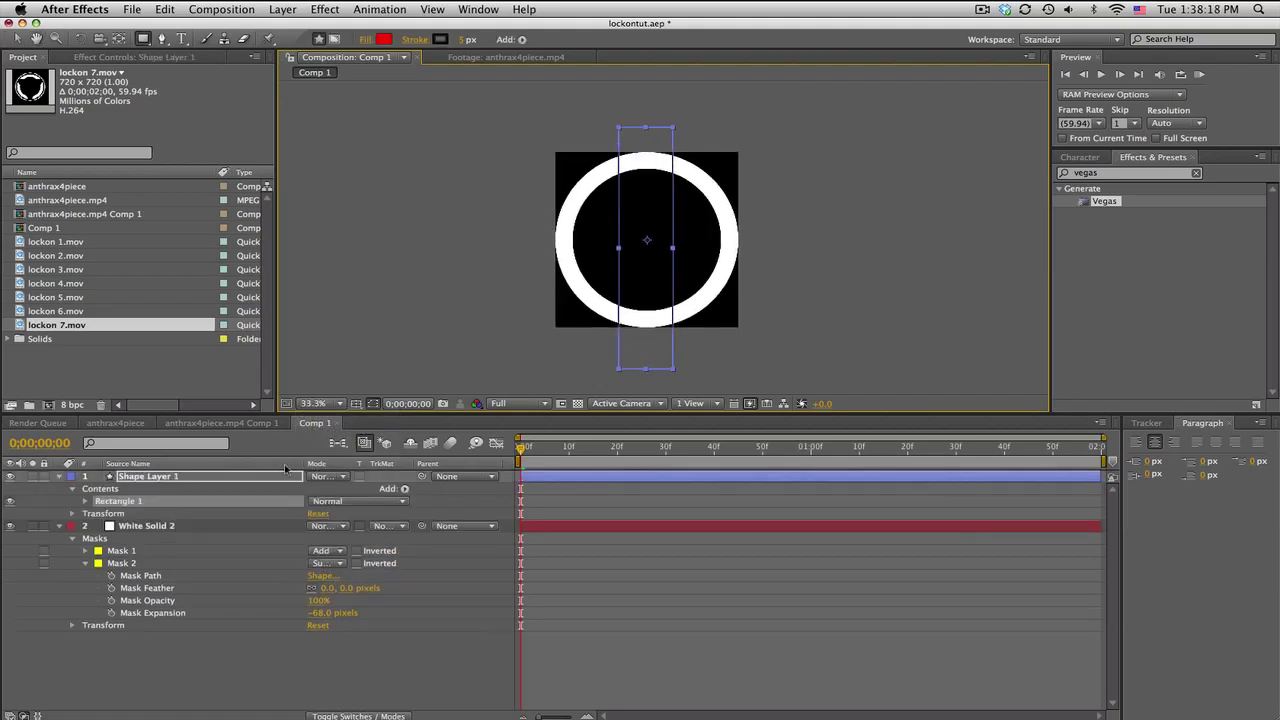
click(246, 476)
key(Delete)
Add a tall rectangular mask through the middle of White Solid 2, extending past the ring vertically, in Subtract mode.
click(246, 476)
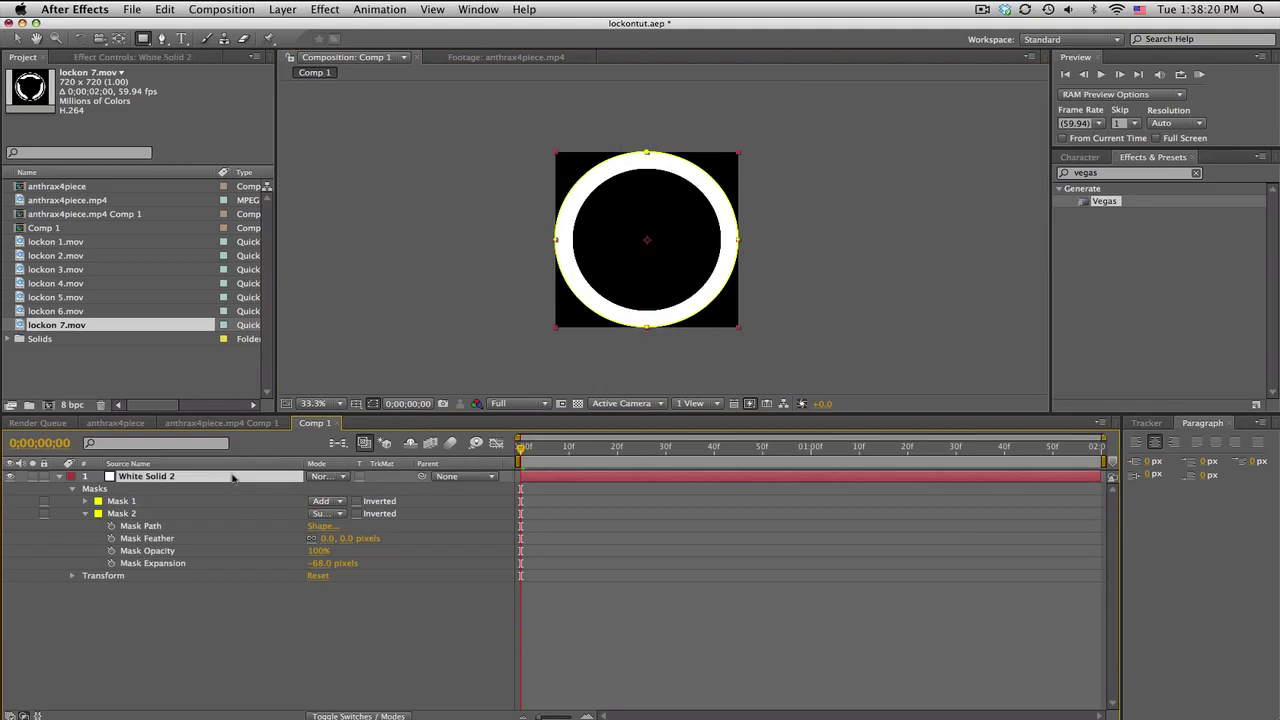
drag(614, 111, 683, 387)
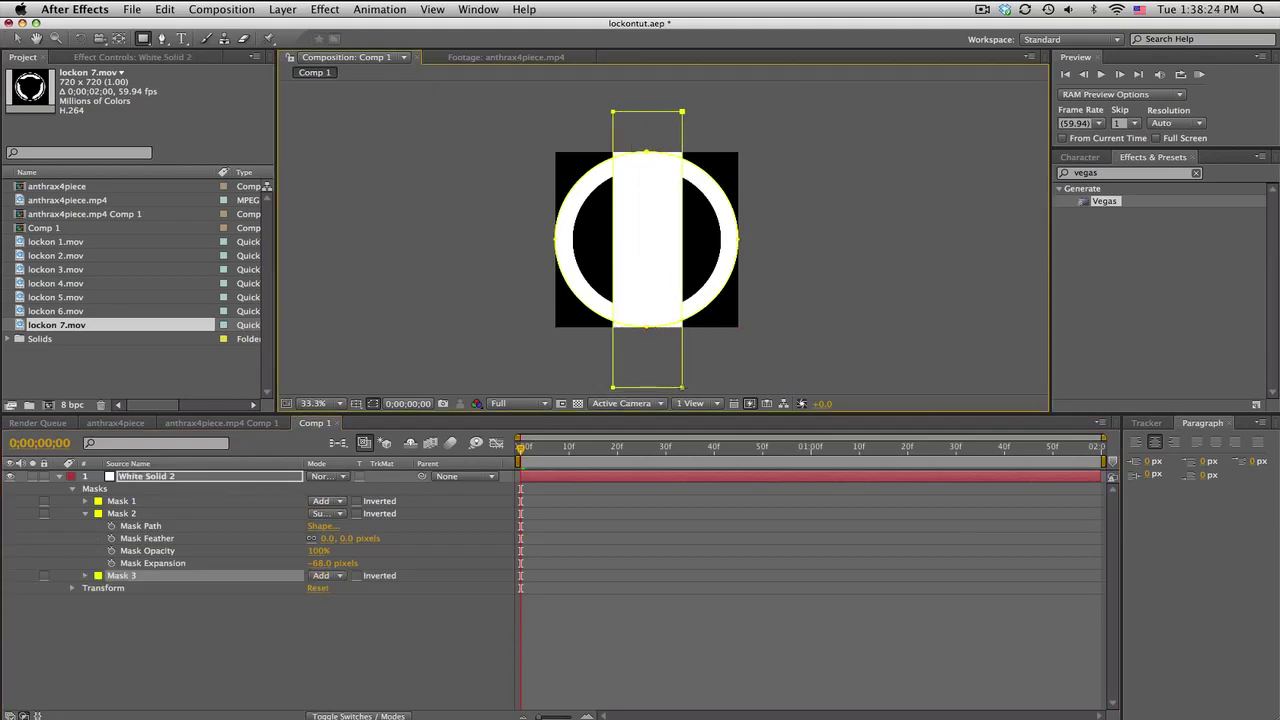
click(614, 589)
click(338, 577)
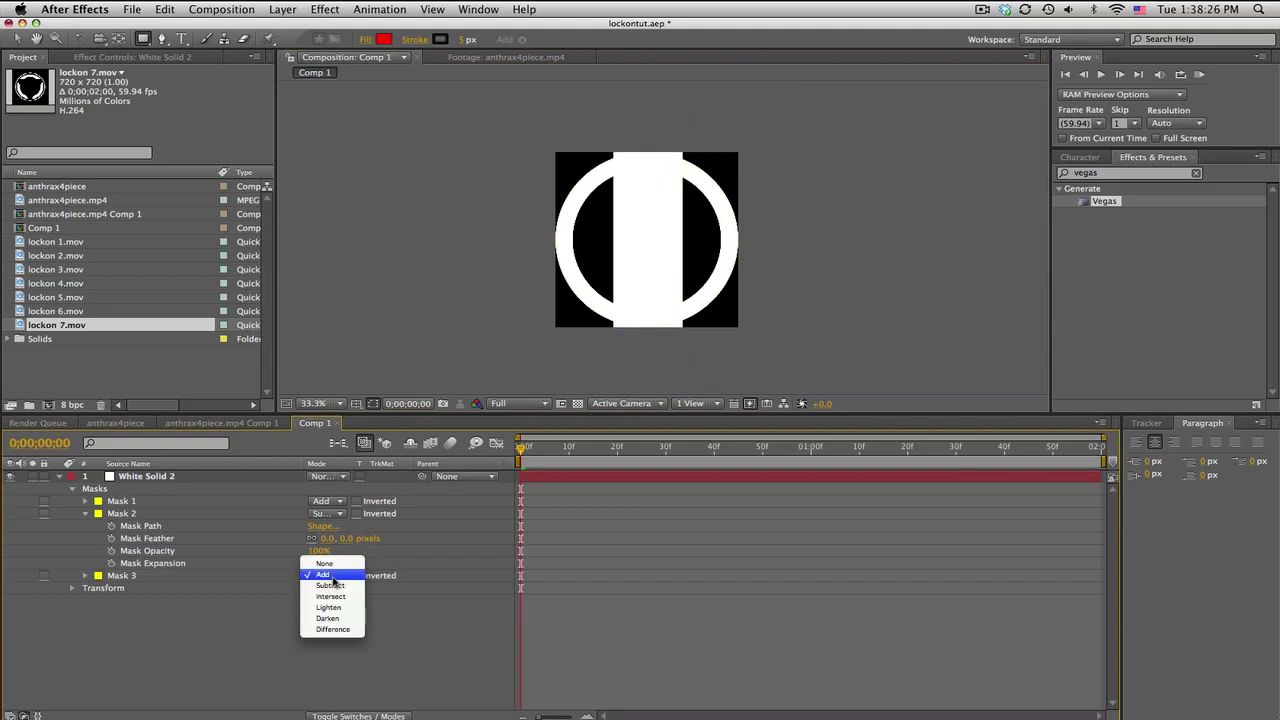
click(332, 589)
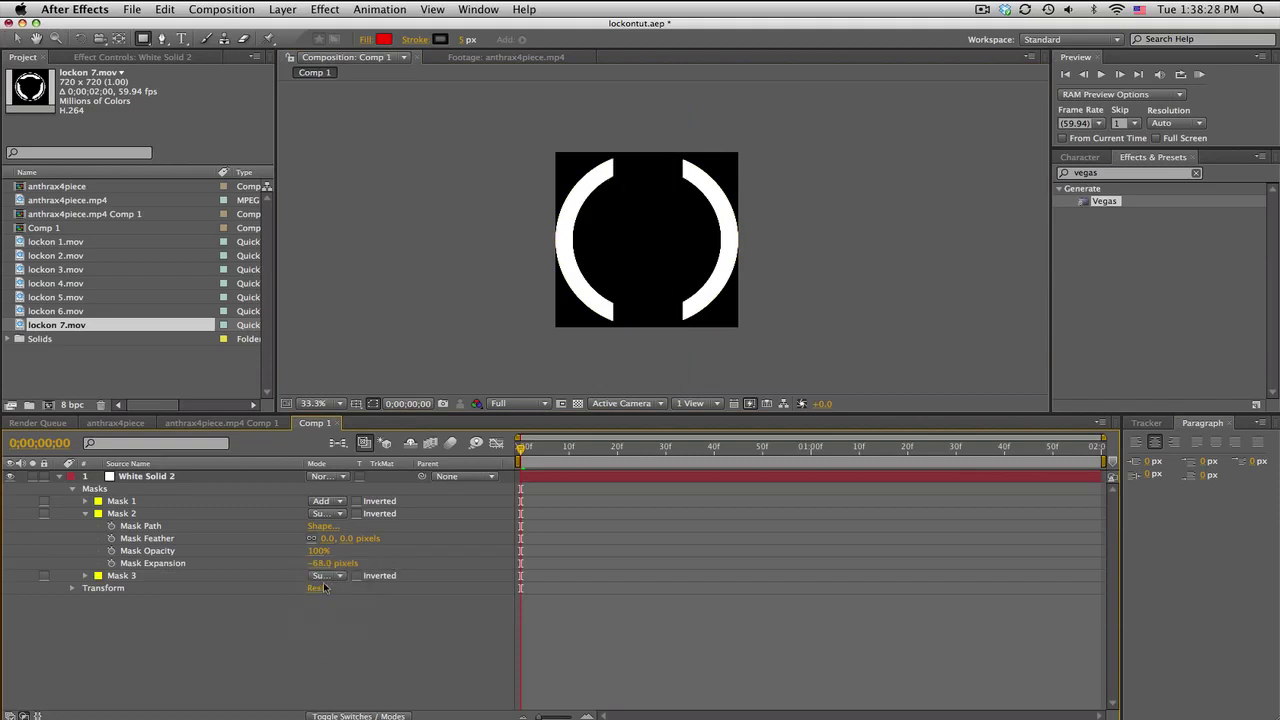
Set the Mask Expansion of rectangular Mask 3 to -40 pixels.
click(86, 576)
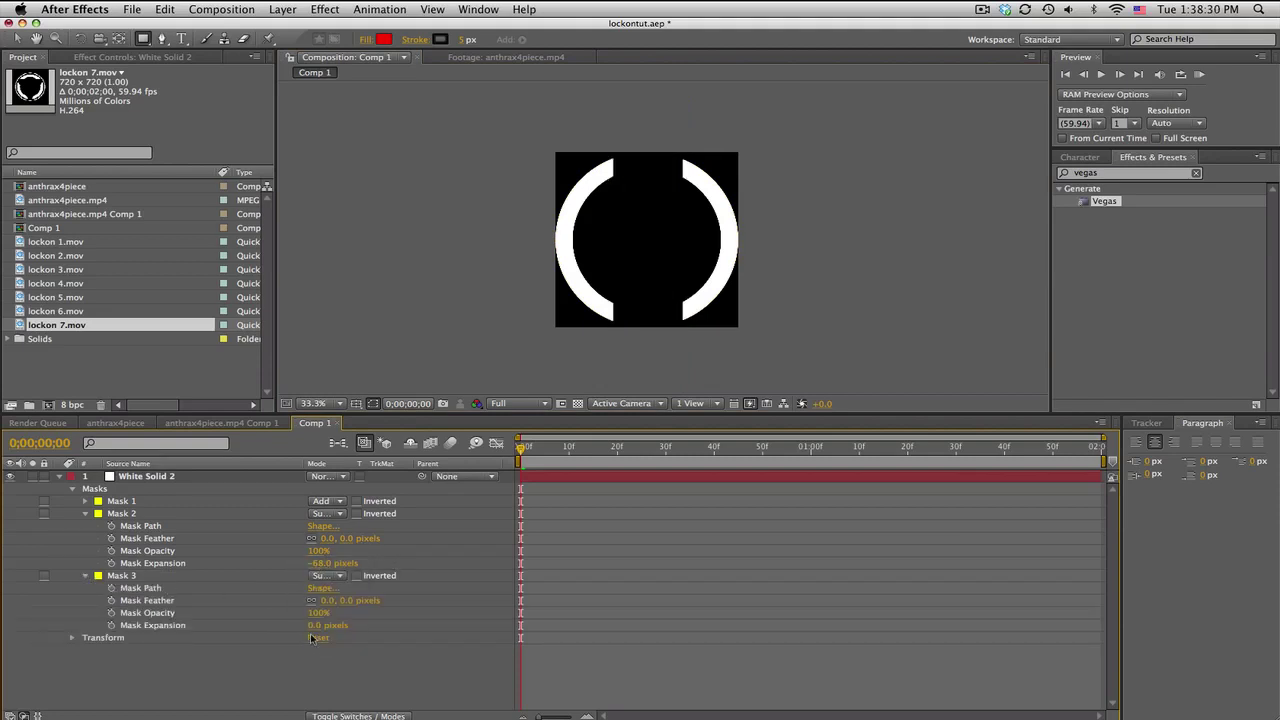
drag(320, 626, 283, 634)
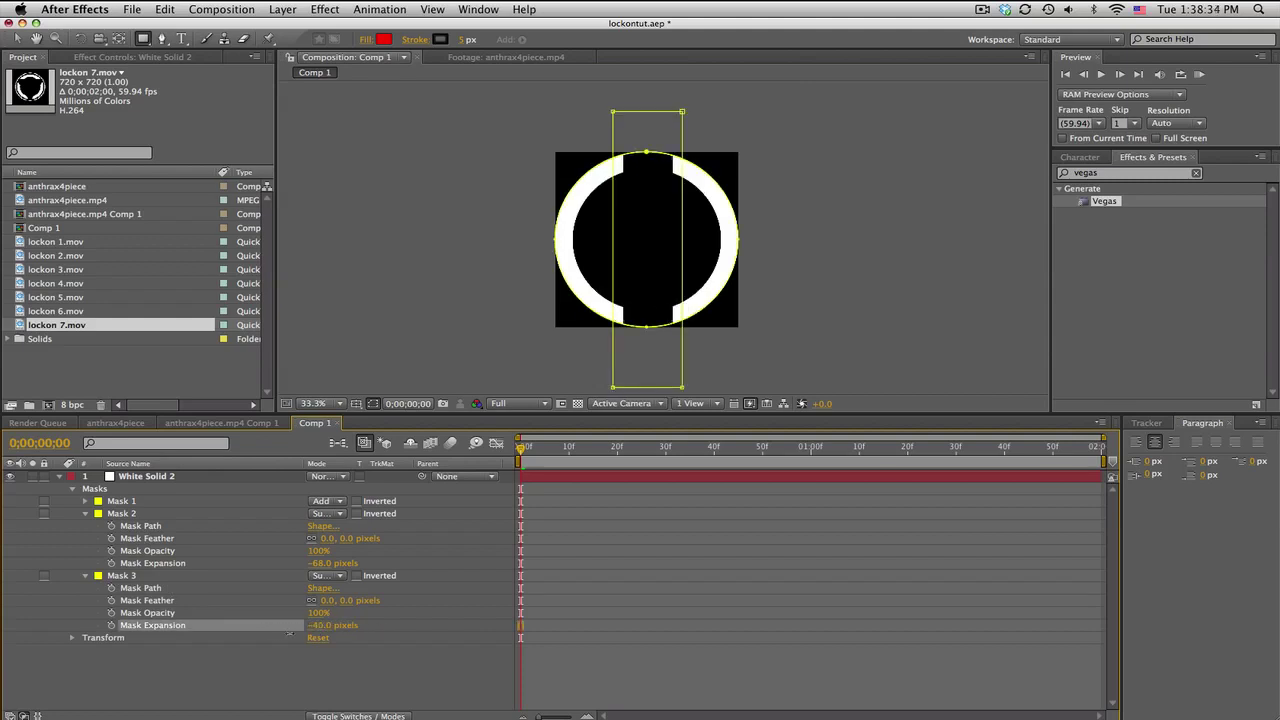
click(550, 653)
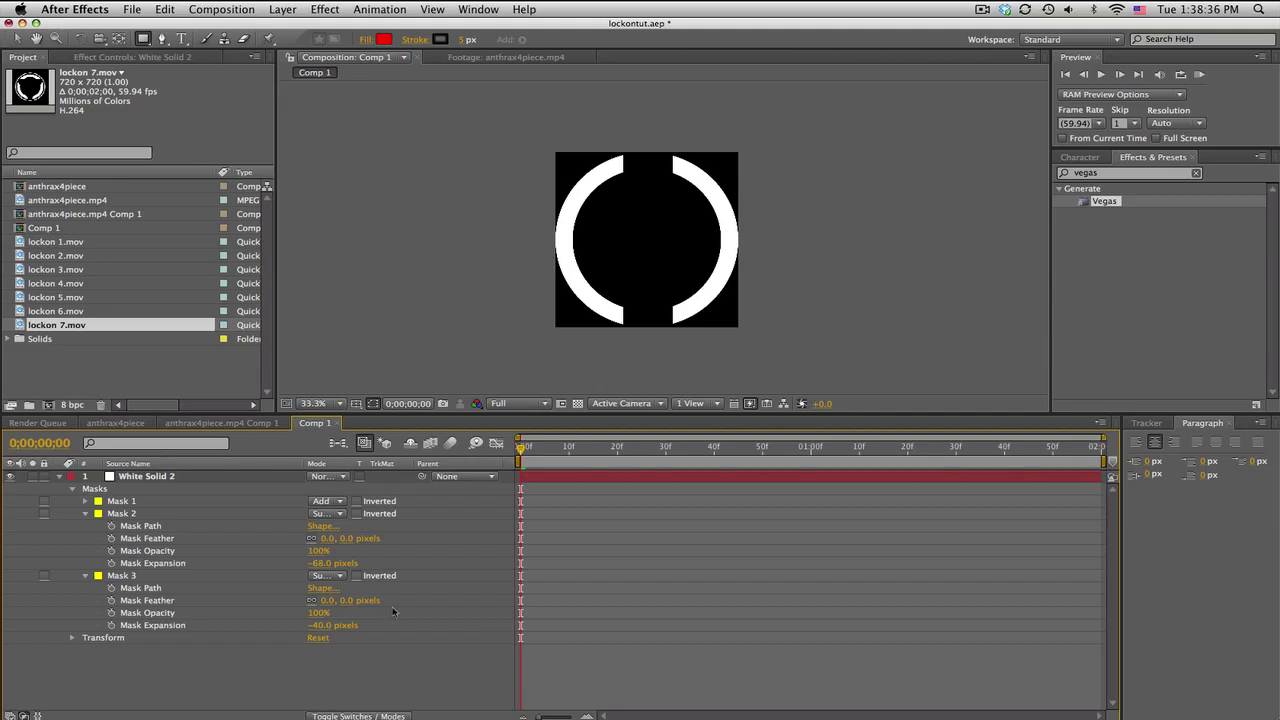
Duplicate the White Solid 2 layer and delete rectangular Mask 3 from the upper copy.
click(189, 477)
key(super+d)
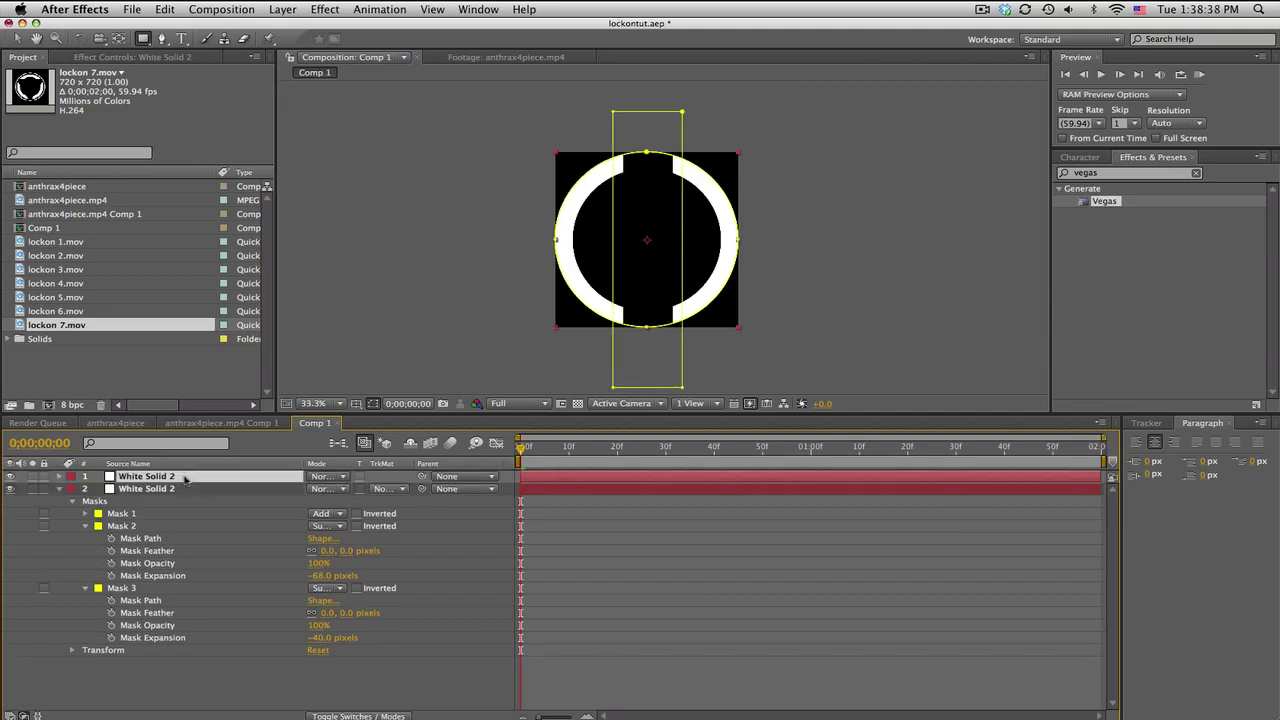
key(m)
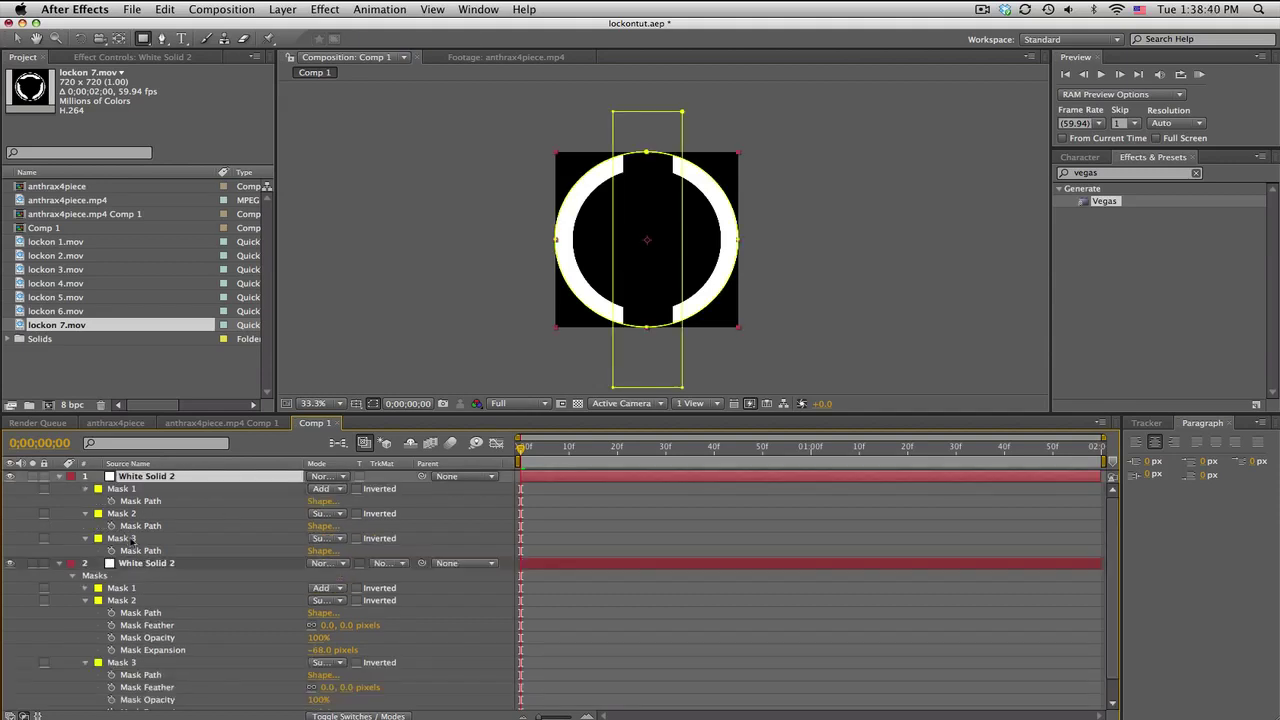
click(133, 540)
key(Delete)
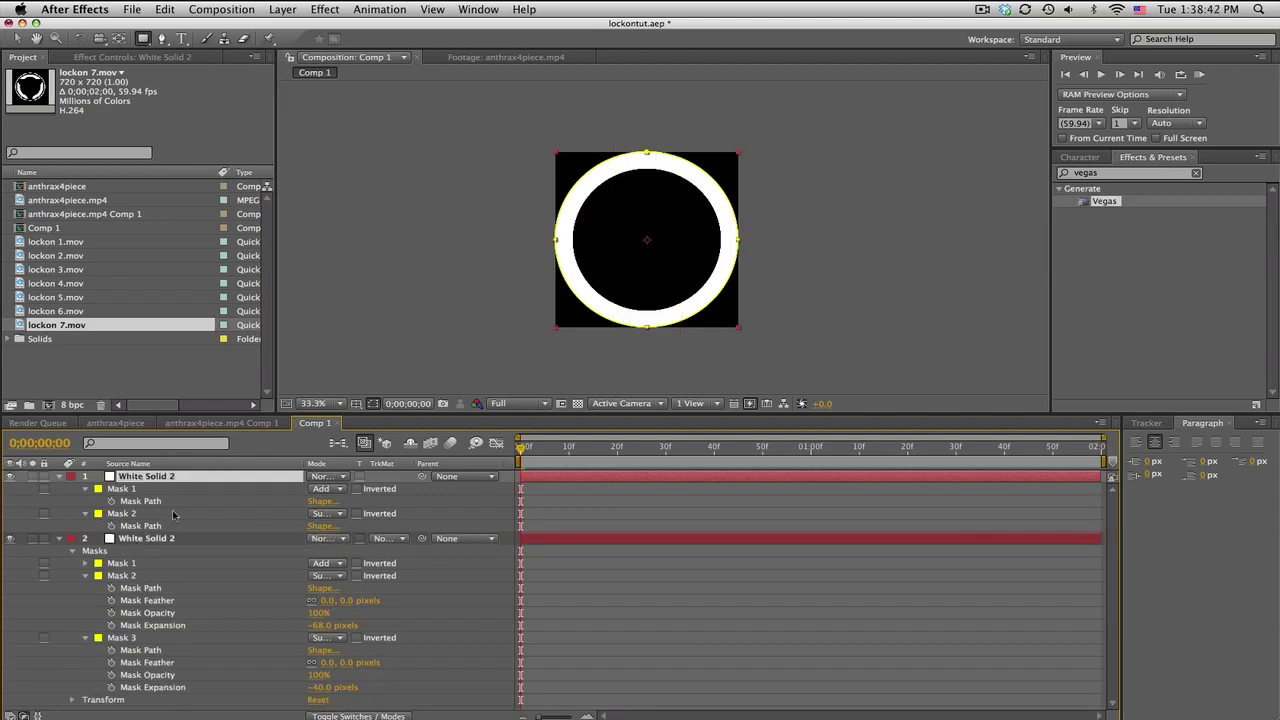
Set Mask 1's expansion to -51 pixels on the upper White Solid 2 layer and fit the composition in the viewer.
click(122, 489)
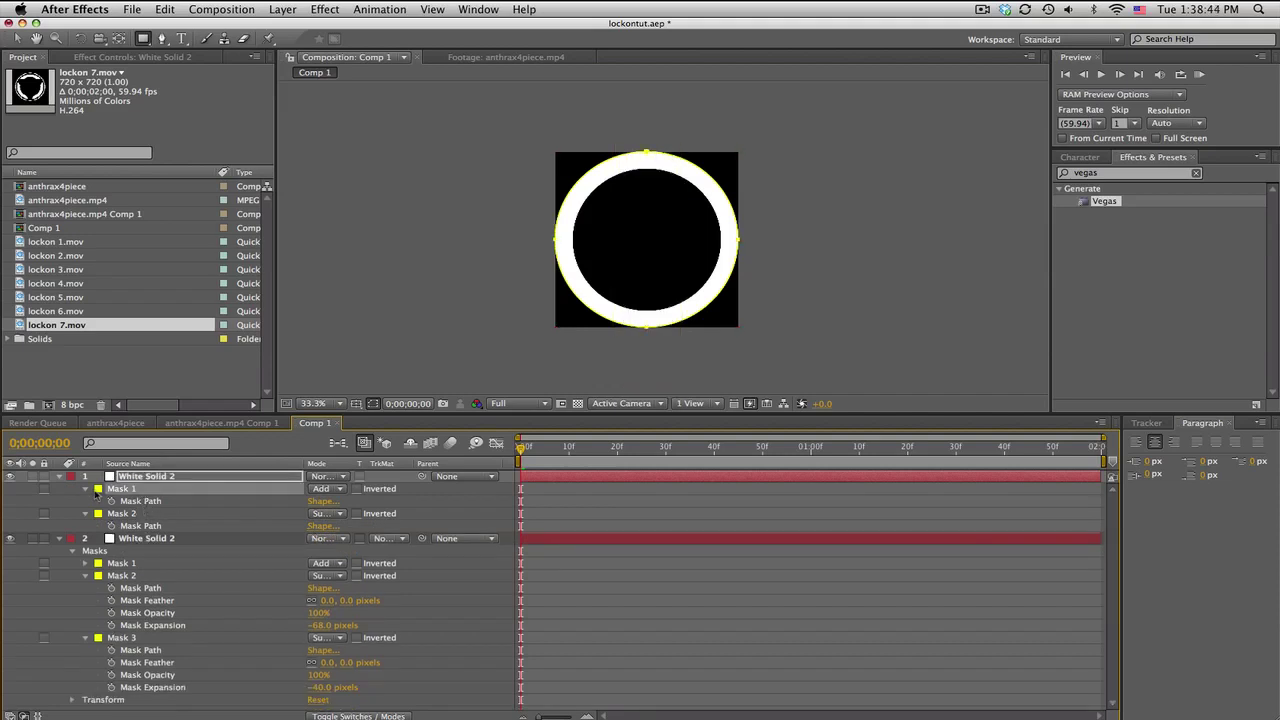
click(86, 489)
drag(310, 538, 268, 539)
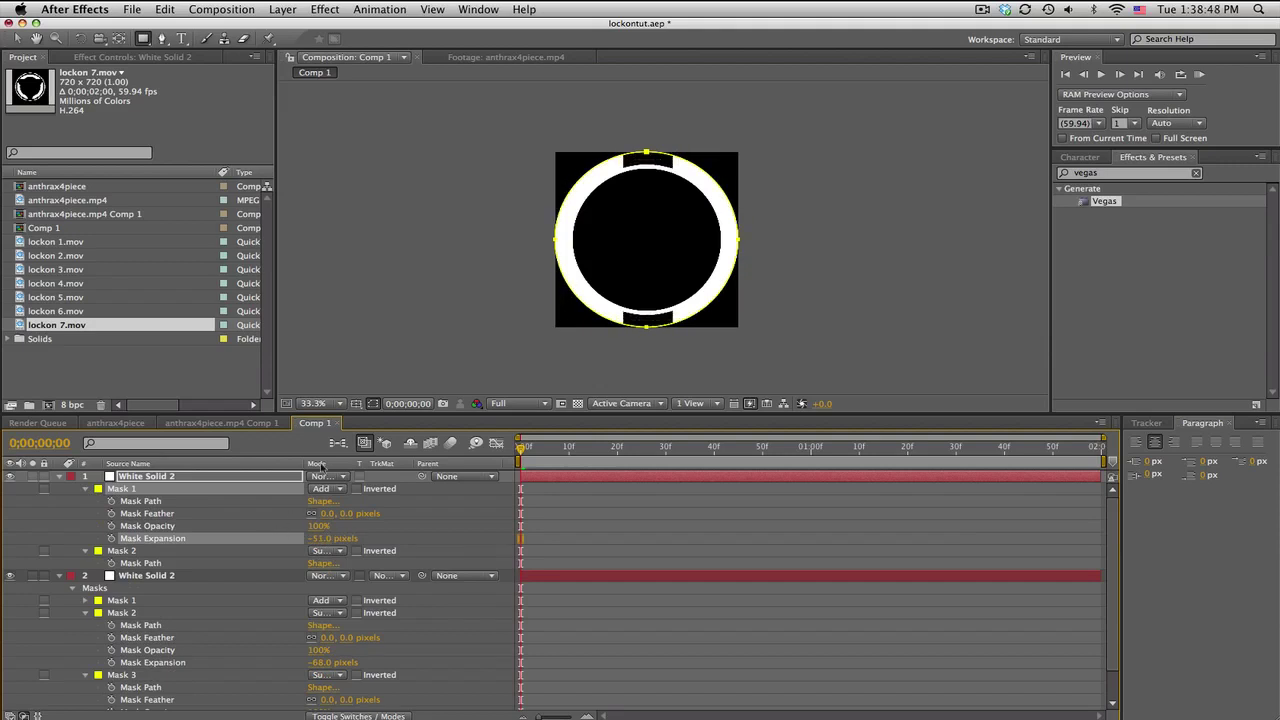
click(313, 403)
click(322, 566)
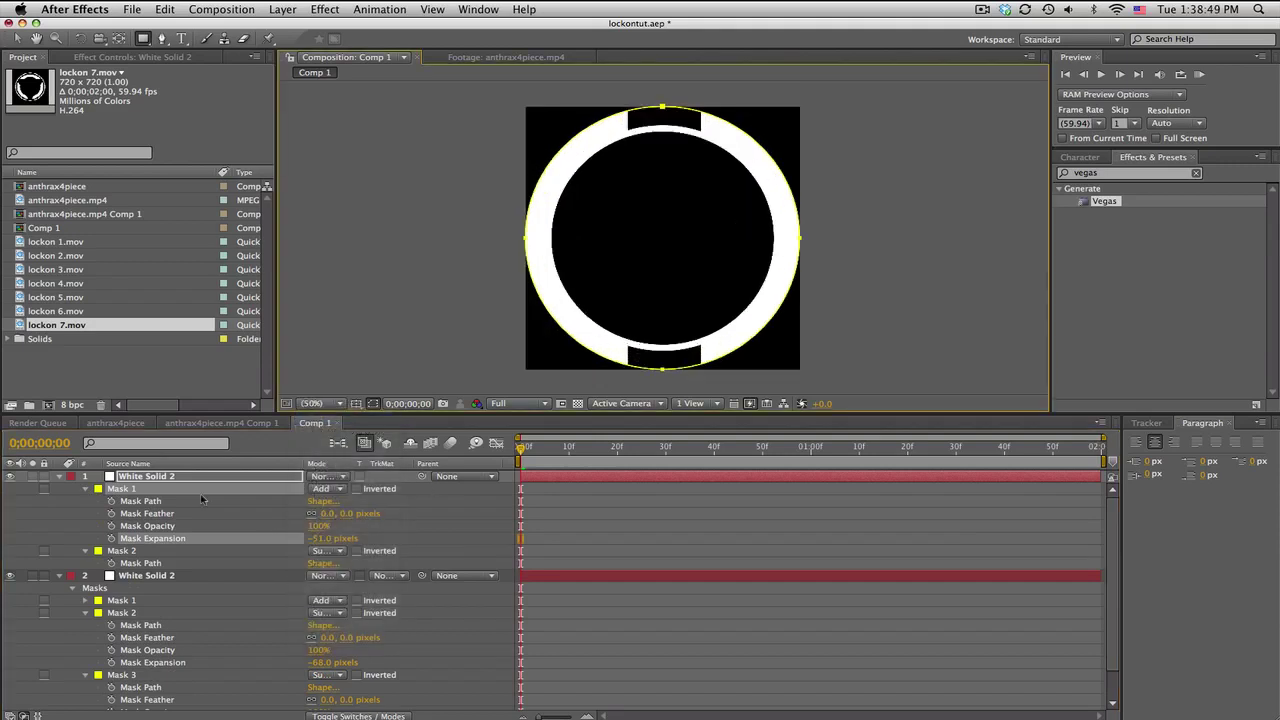
click(31, 476)
click(31, 476)
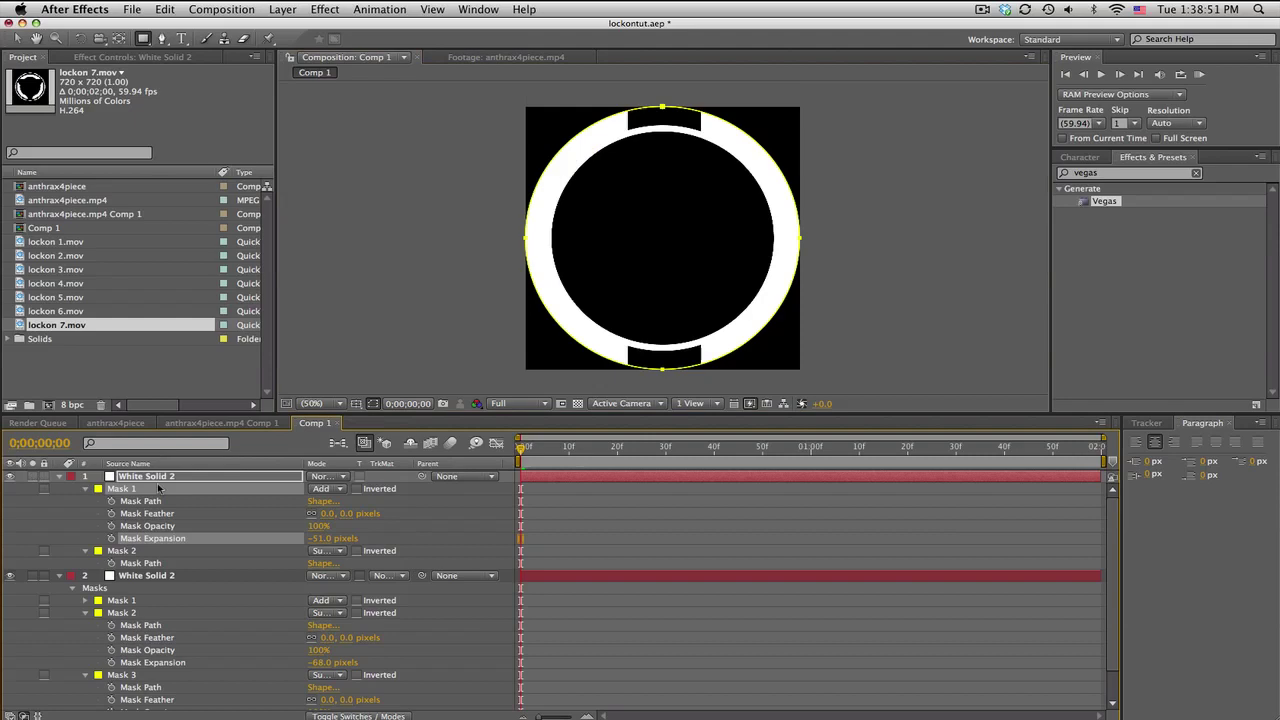
click(550, 526)
Collapse both White Solid 2 layers and check the lockon 7.mov footage as a design reference.
click(58, 477)
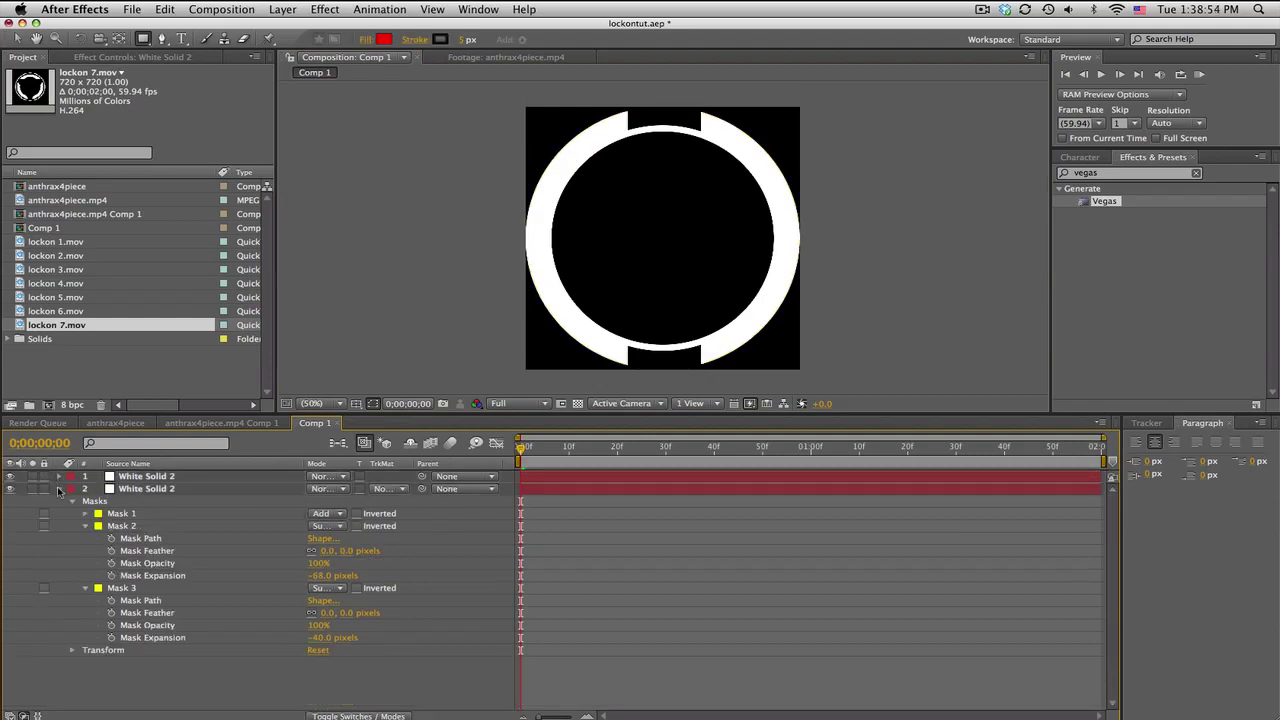
click(60, 490)
double_click(96, 328)
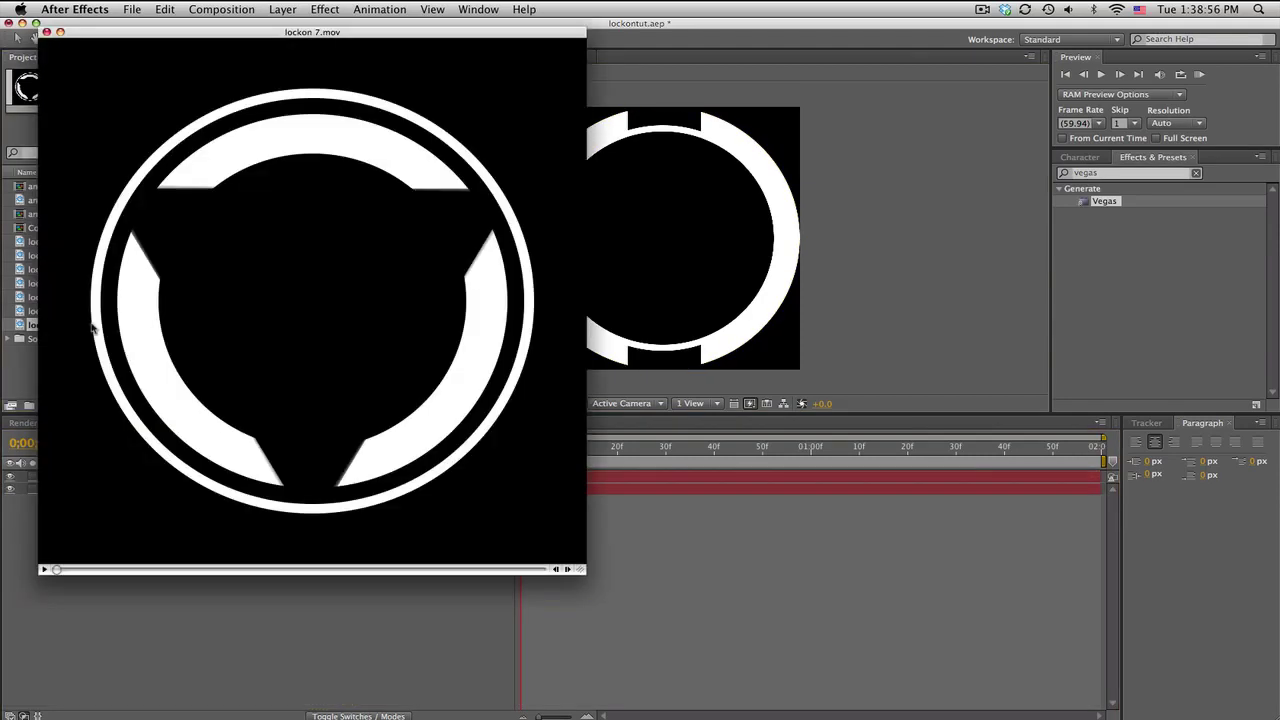
click(46, 32)
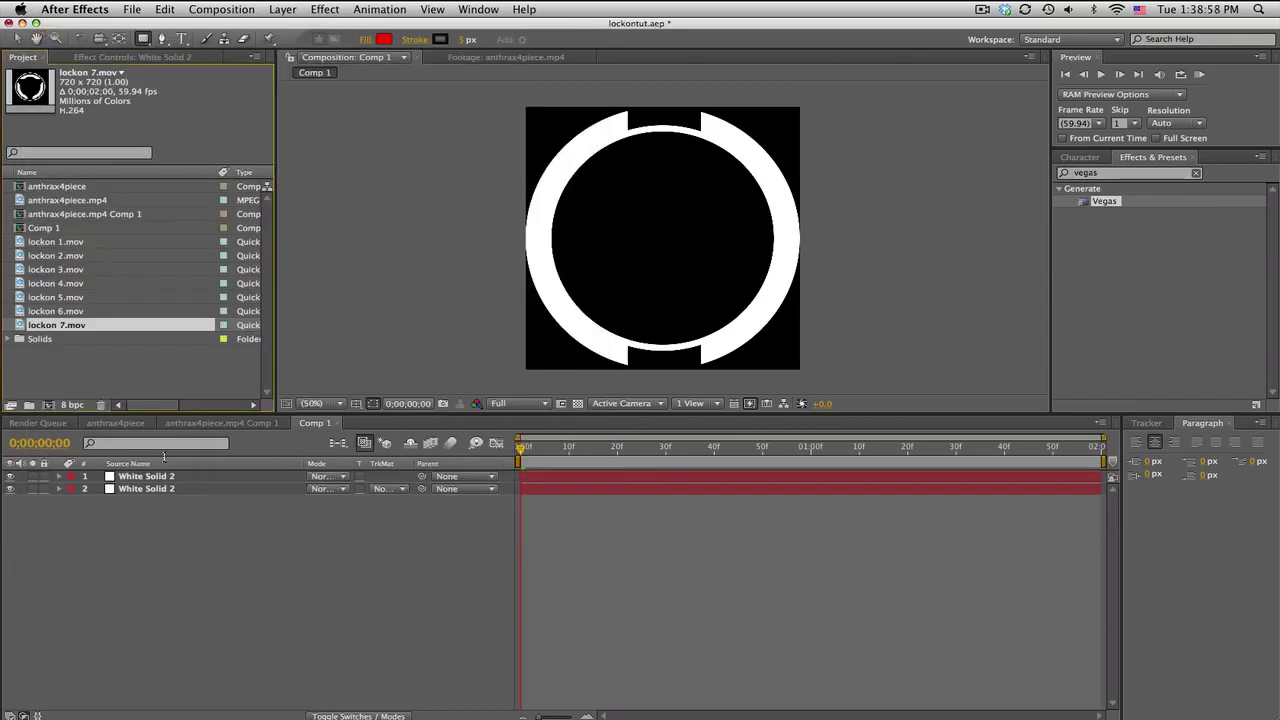
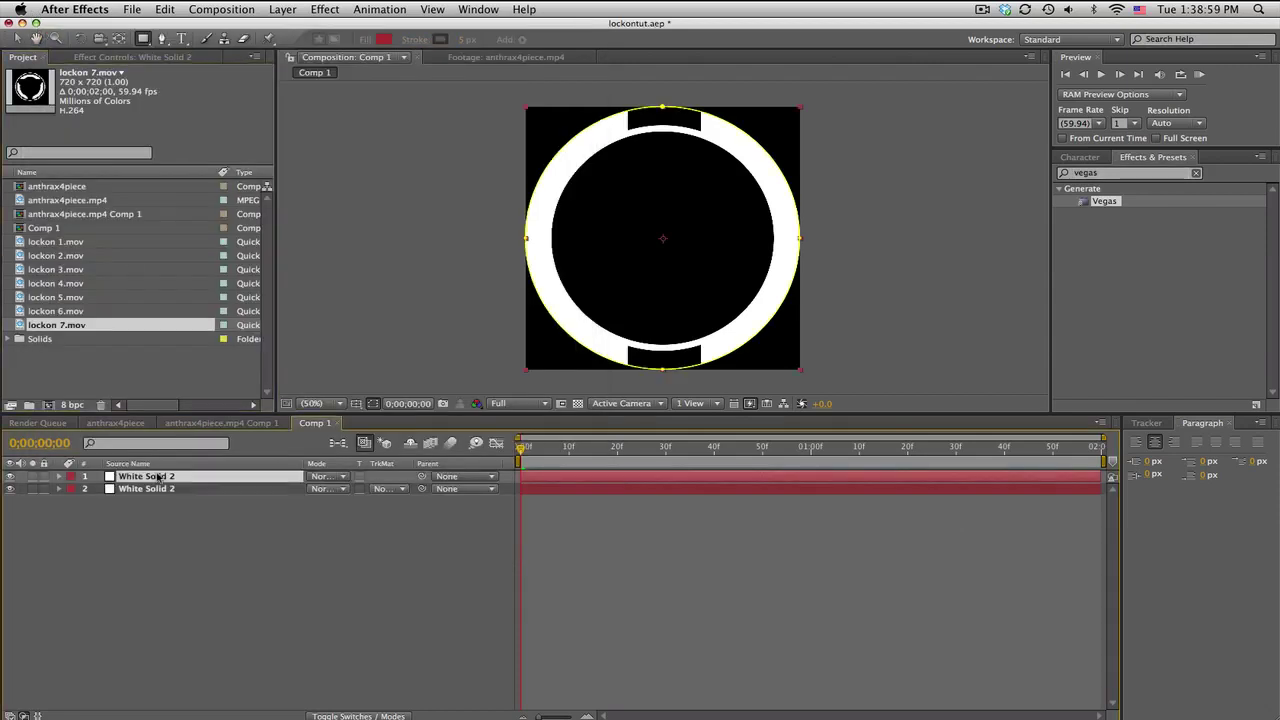
Duplicate the thin ring layer and set the copy's Mask 2 expansion to -143 pixels and Mask 1 expansion to -89 pixels.
key(m)
key(m)
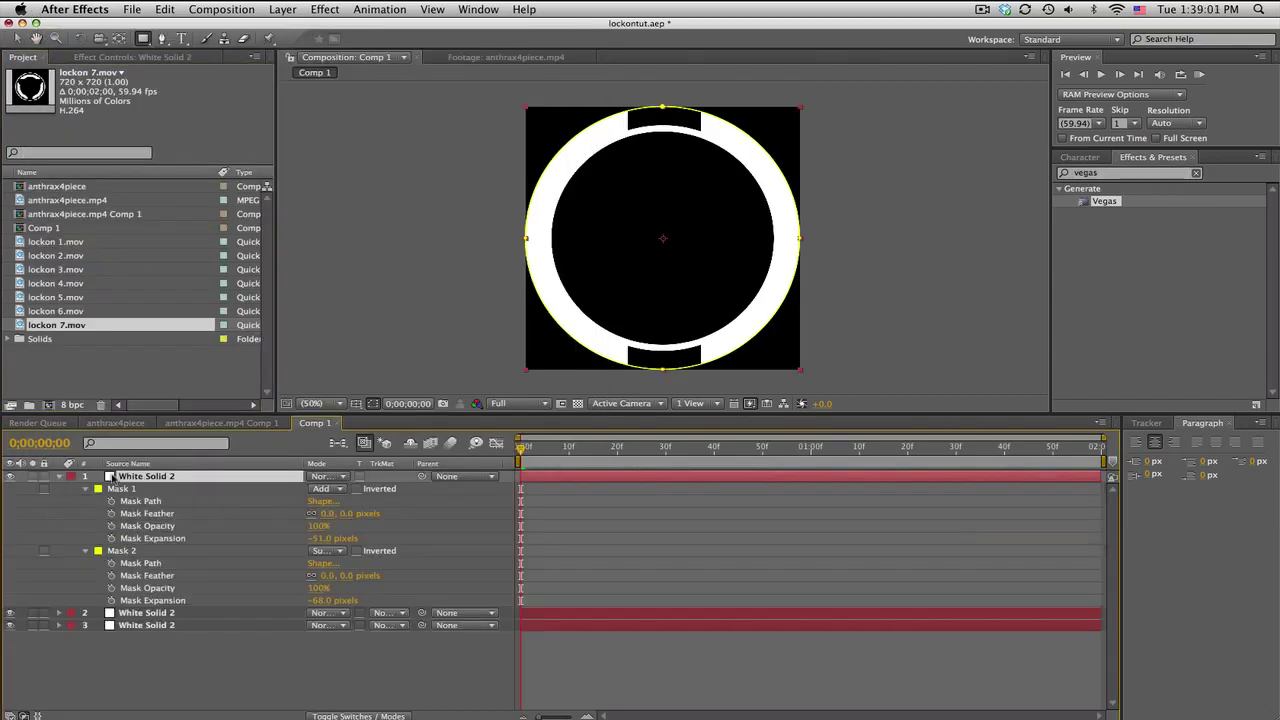
drag(322, 601, 265, 603)
mouse_move(324, 538)
mouse_down()
mouse_move(293, 538)
mouse_move(308, 538)
mouse_up()
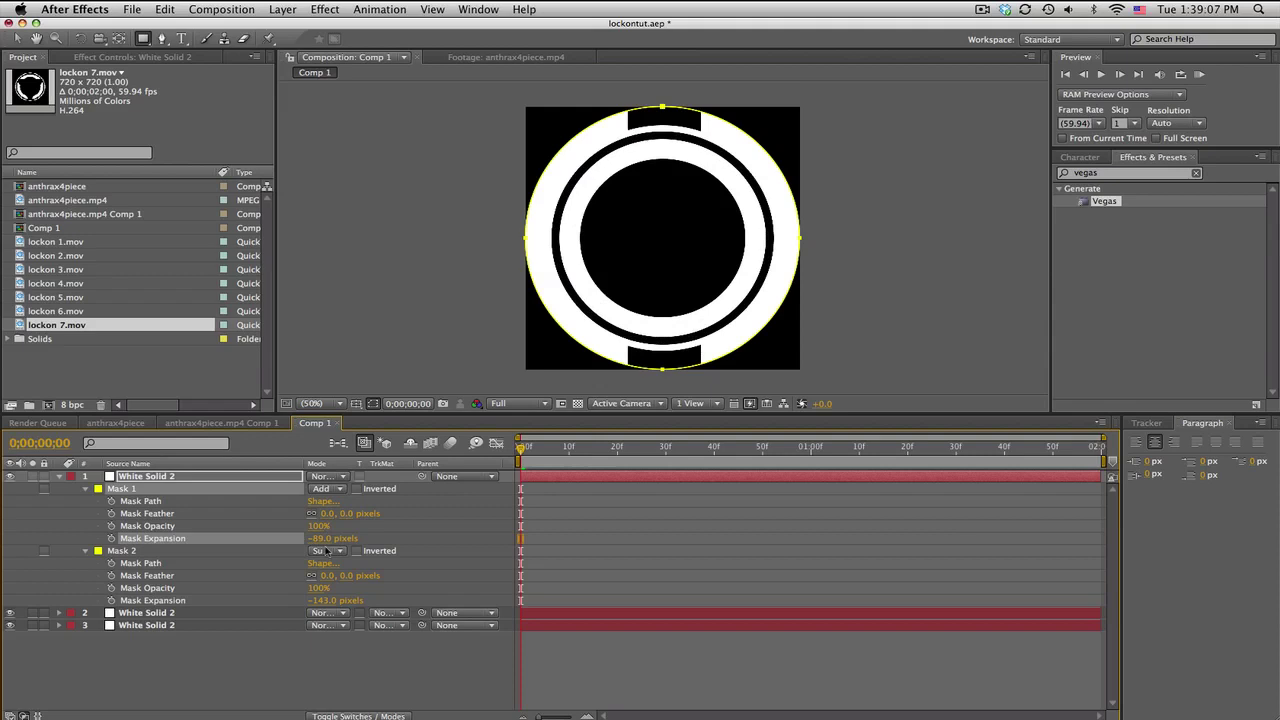
click(32, 477)
click(32, 477)
click(580, 530)
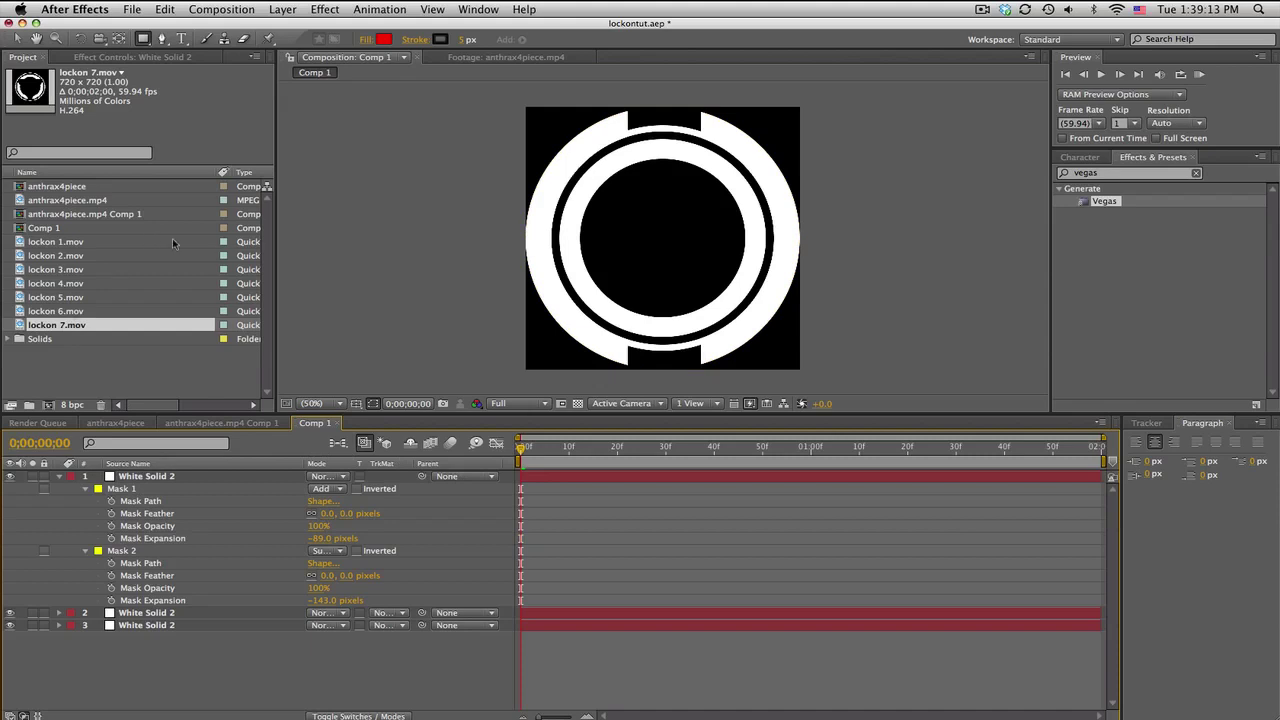
Draw a polygon shape from the composition's centre with an outer radius of about 299 px on a new shape layer.
click(143, 39)
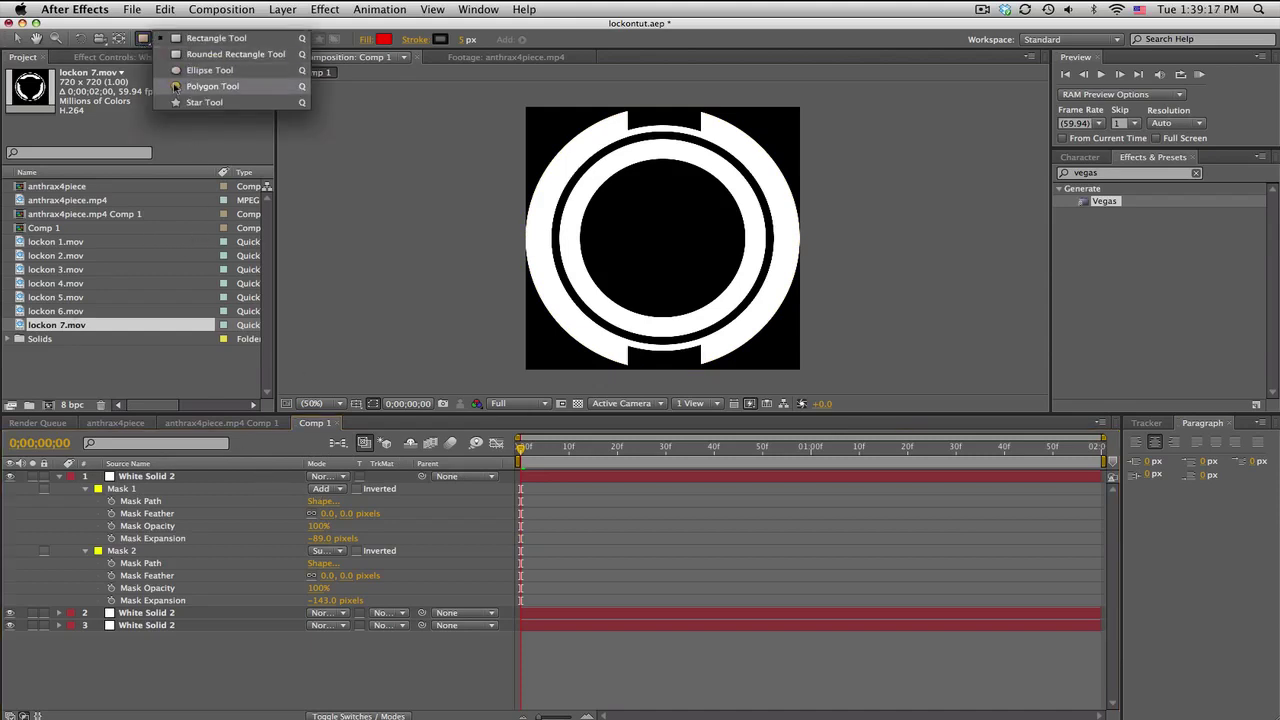
click(176, 87)
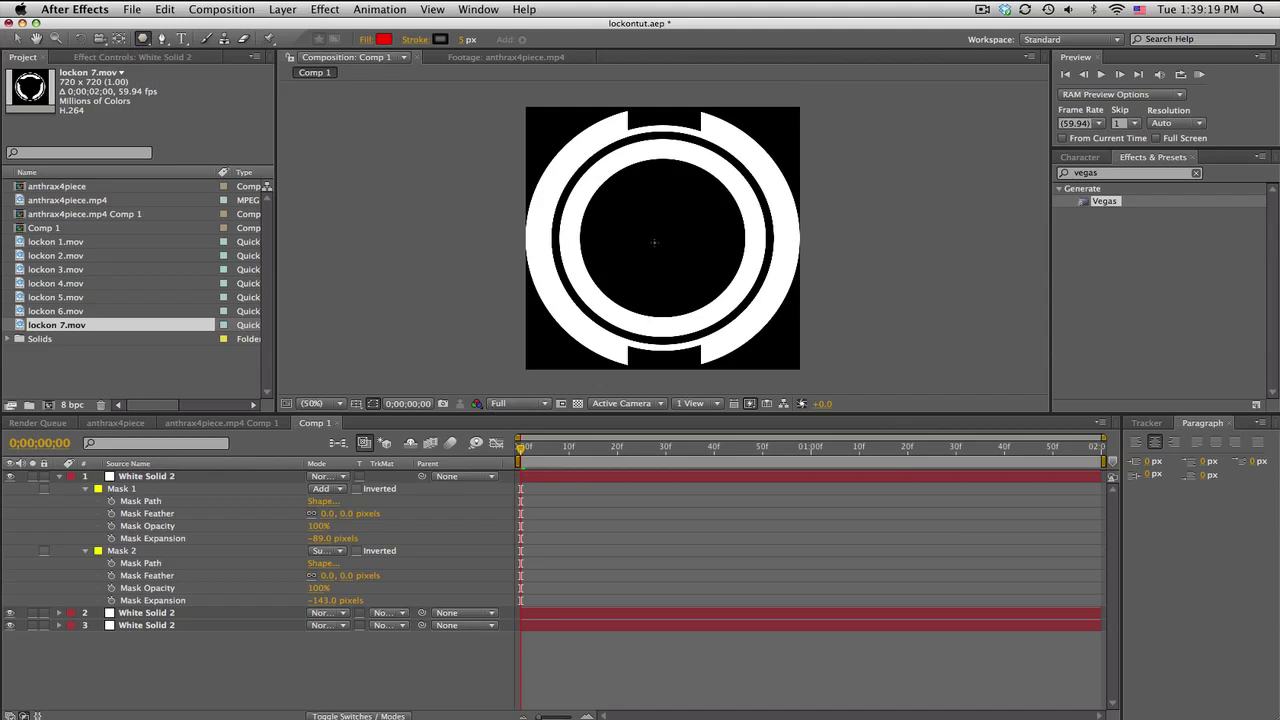
drag(661, 235, 664, 127)
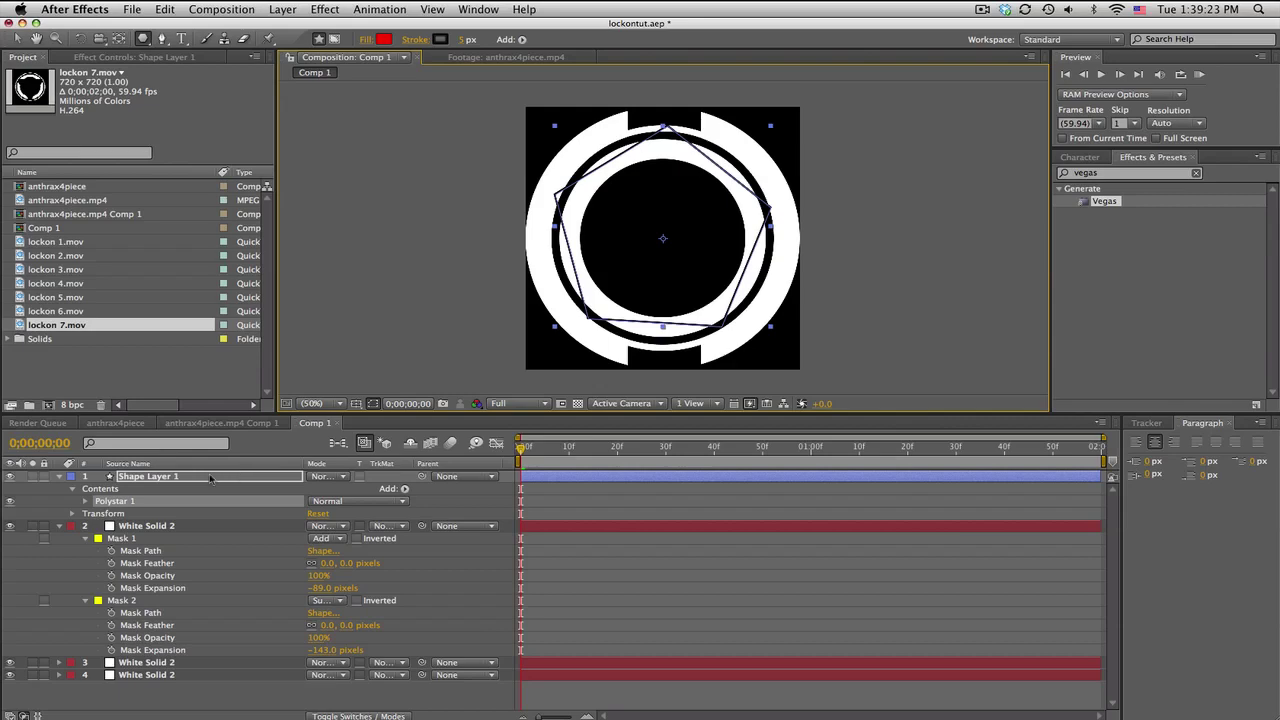
Set the polygon path's Points to 3 to make it a triangle.
click(86, 501)
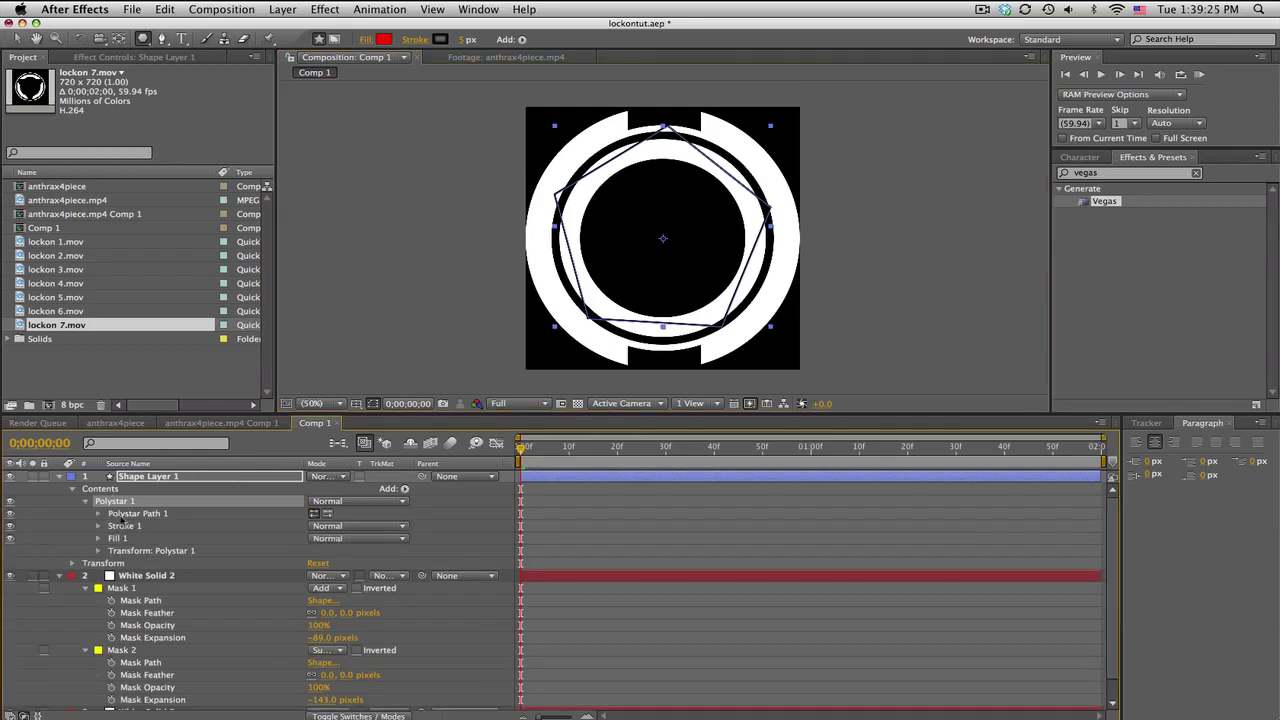
click(98, 513)
click(314, 538)
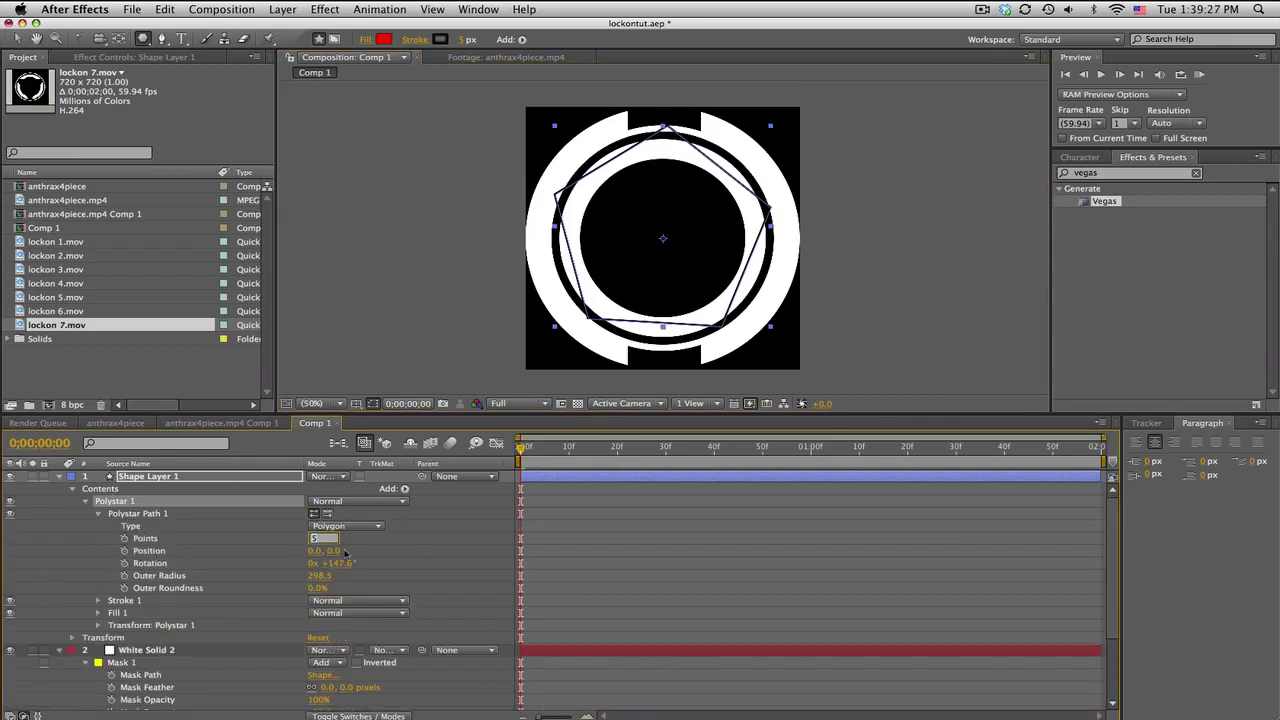
text(3)
key(Return)
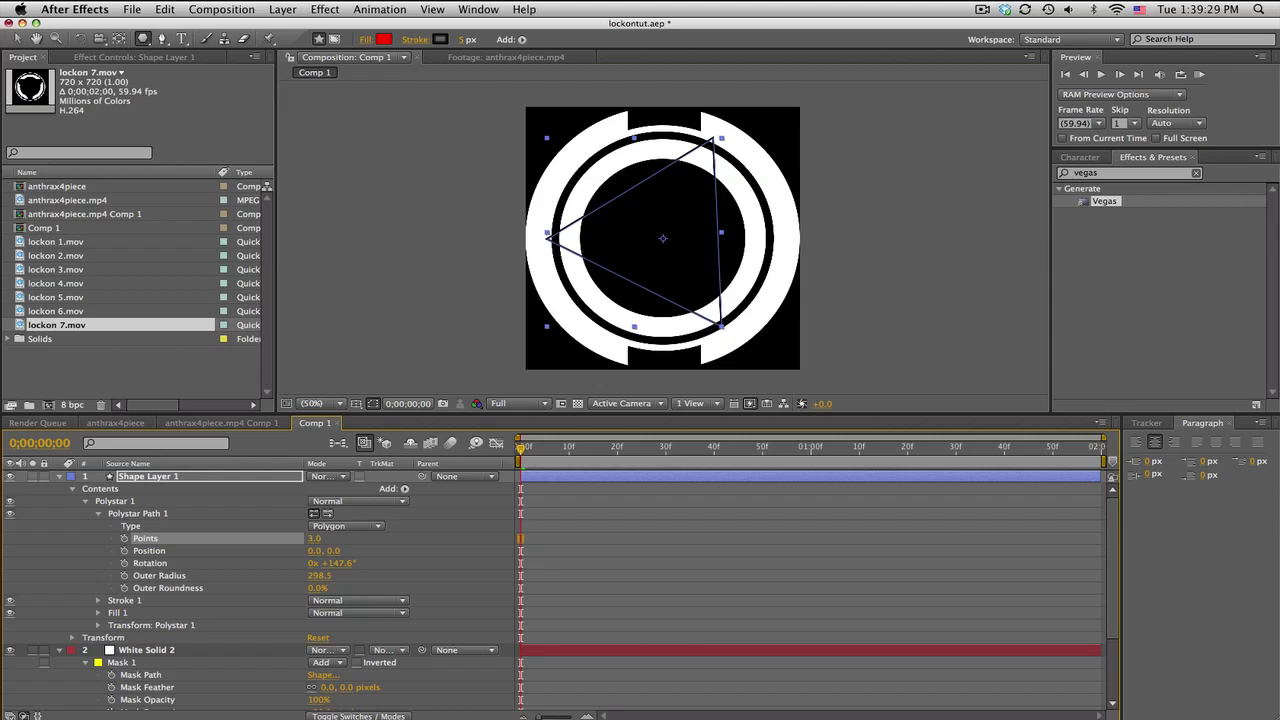
Fade out the stroke of Shape Layer 1's triangle by lowering its opacity, and raise the fill opacity to solid red.
click(208, 478)
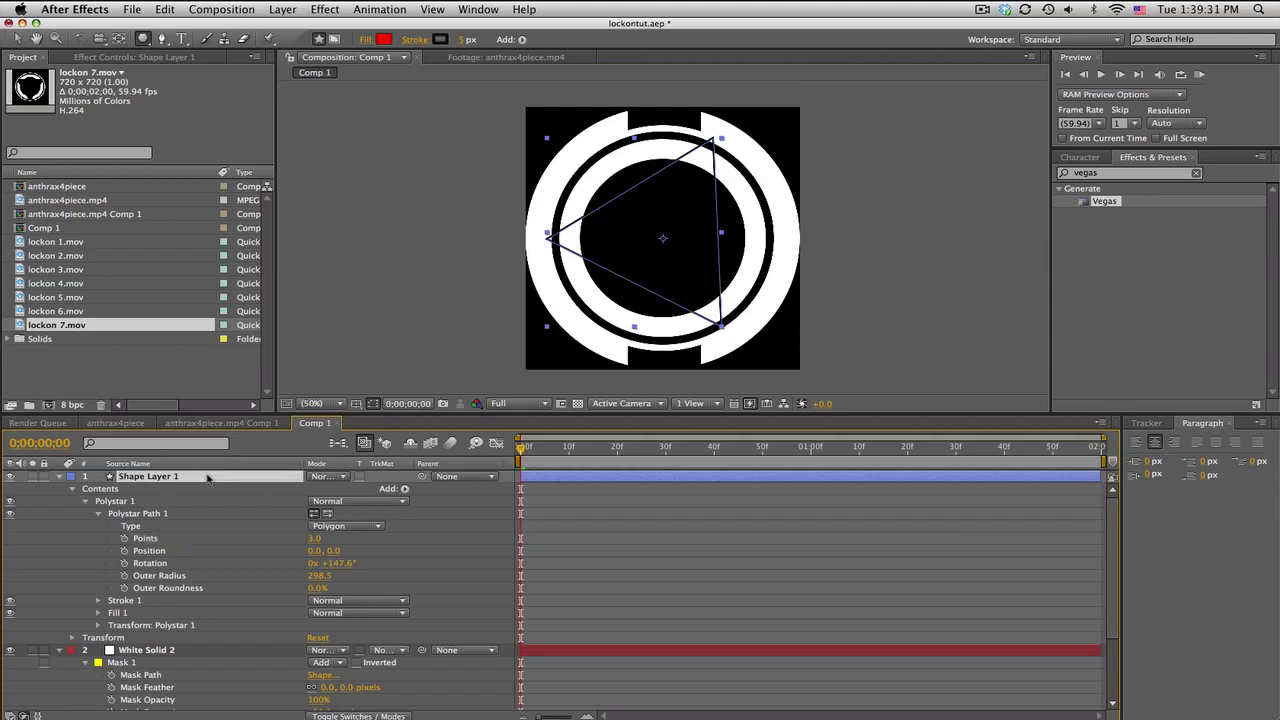
key(Return)
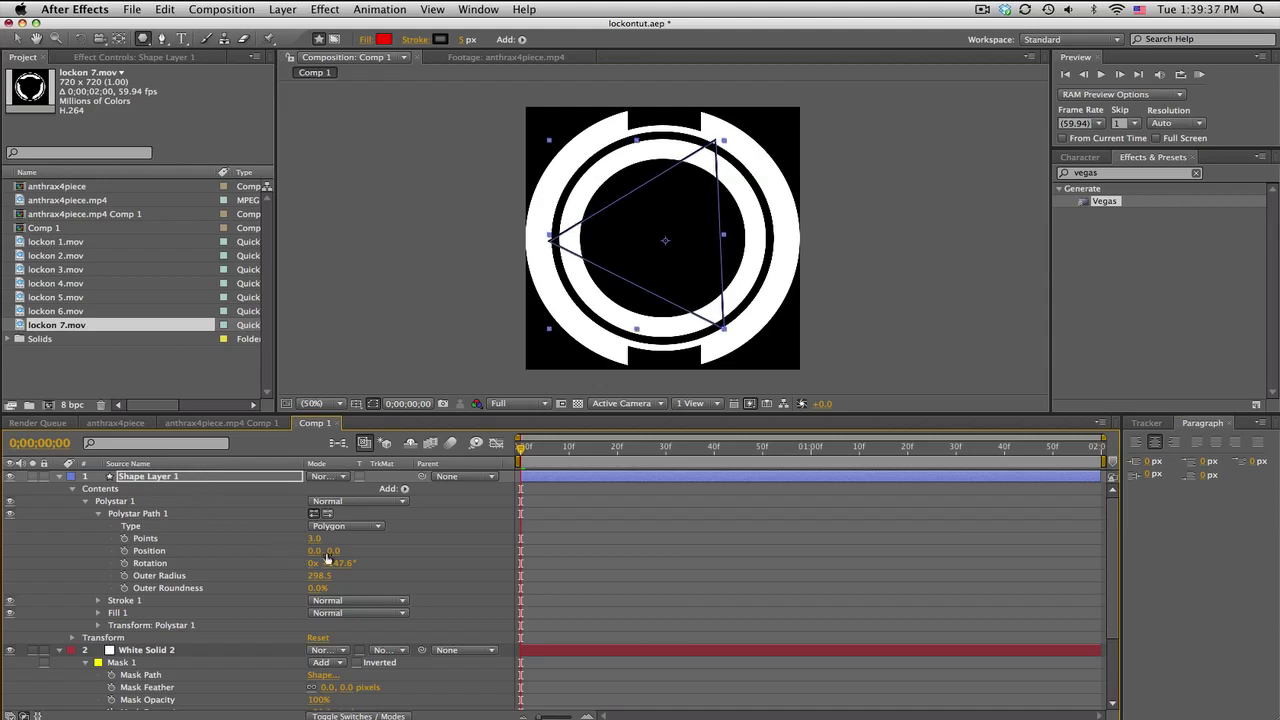
click(98, 600)
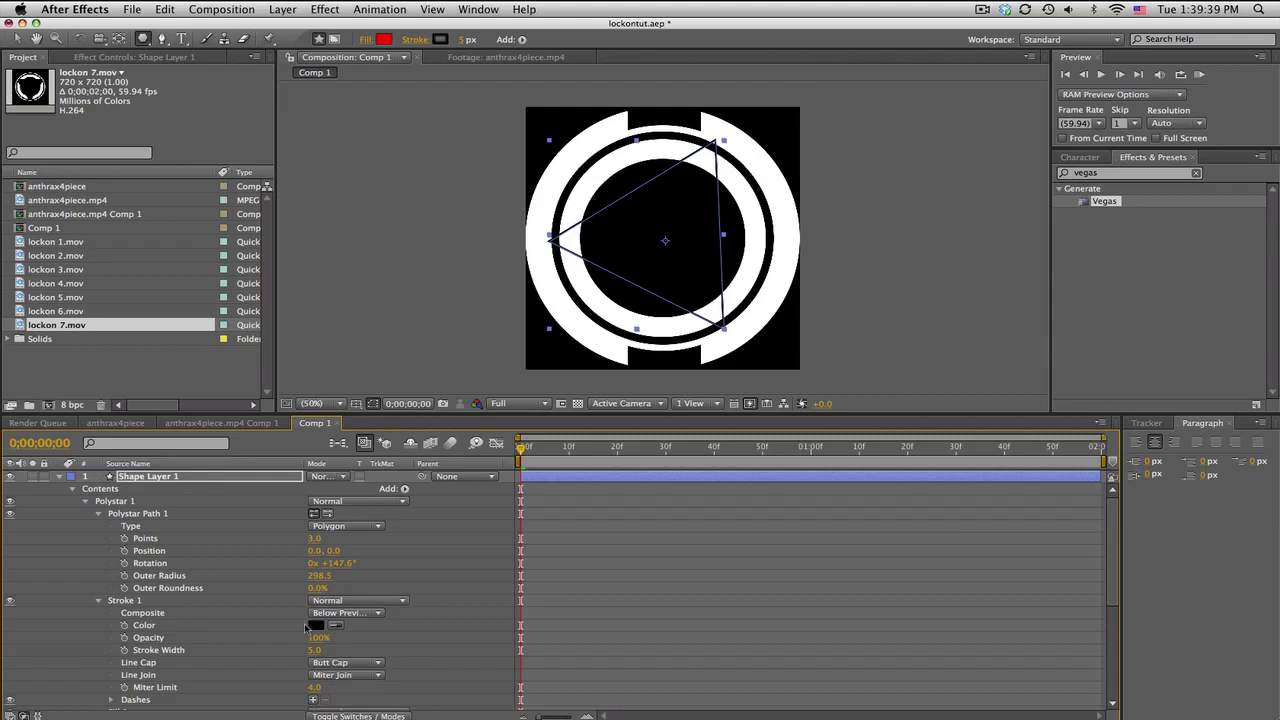
drag(315, 640, 113, 620)
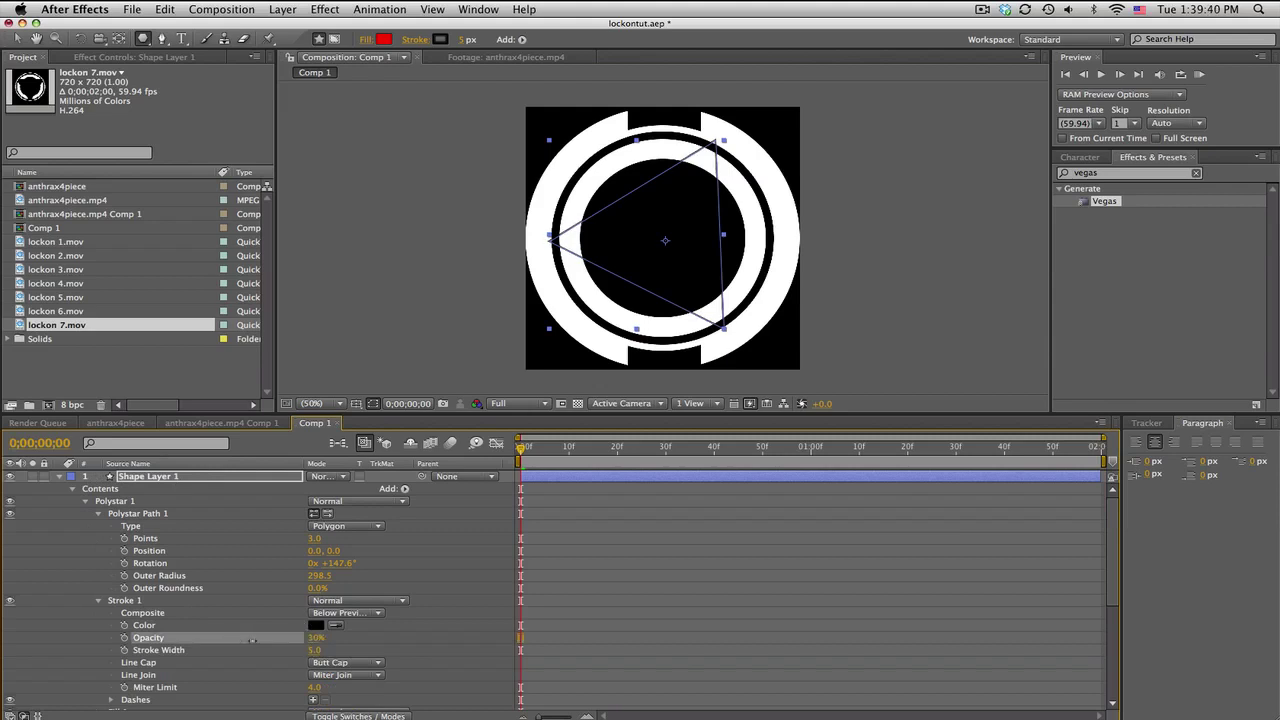
click(98, 600)
click(98, 612)
drag(312, 663, 462, 650)
click(98, 612)
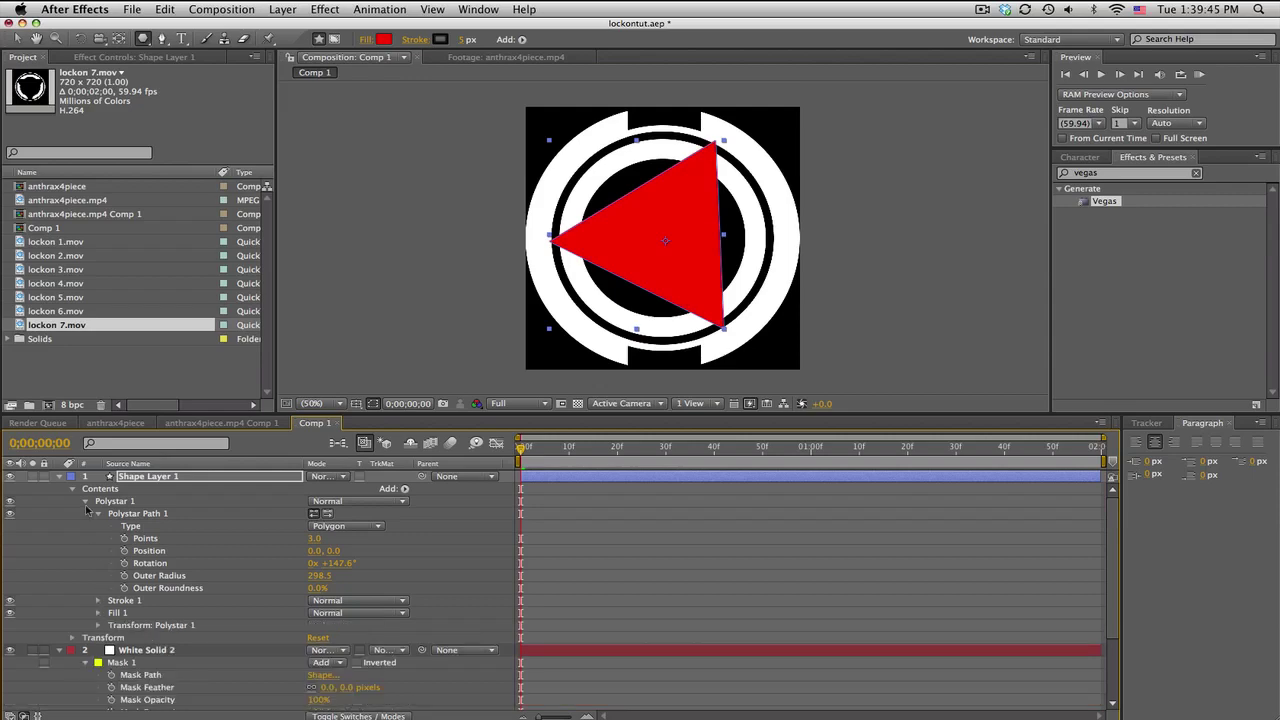
click(73, 490)
Set the inner ring's White Solid 2 layer to use Alpha Inverted Matte "Shape Layer 1", trying the plain Alpha Matte first.
click(195, 527)
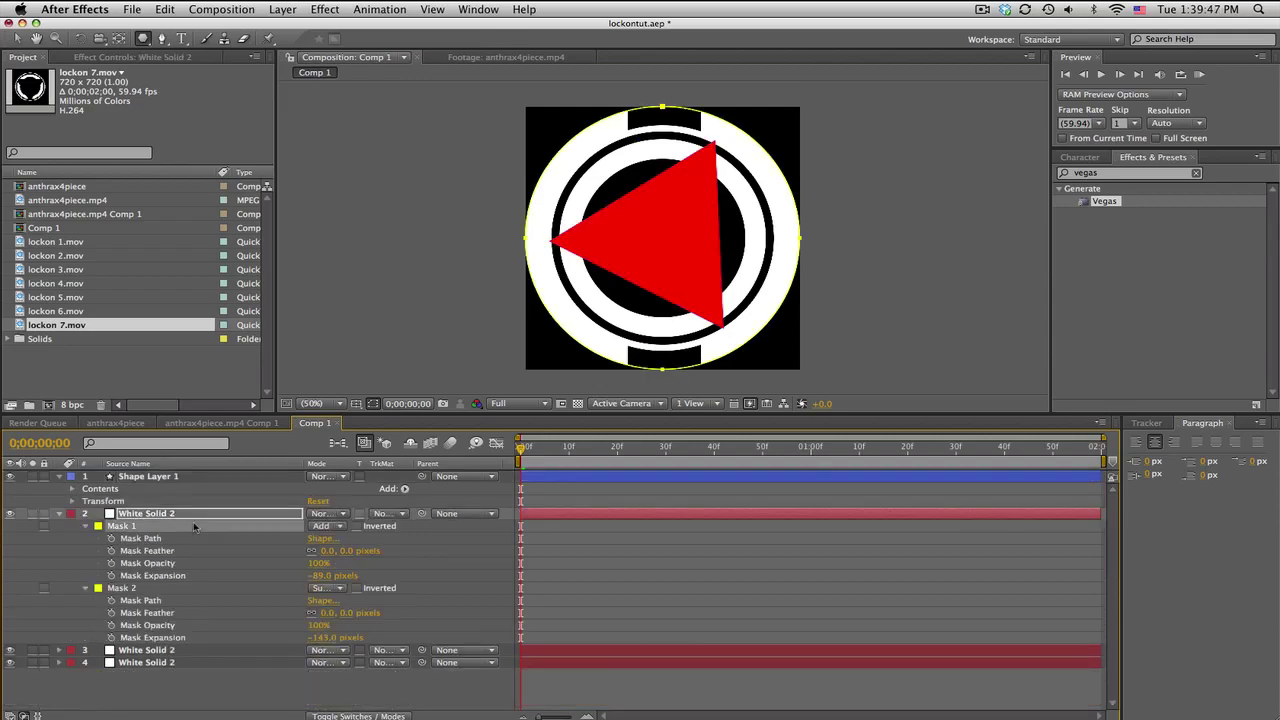
click(390, 513)
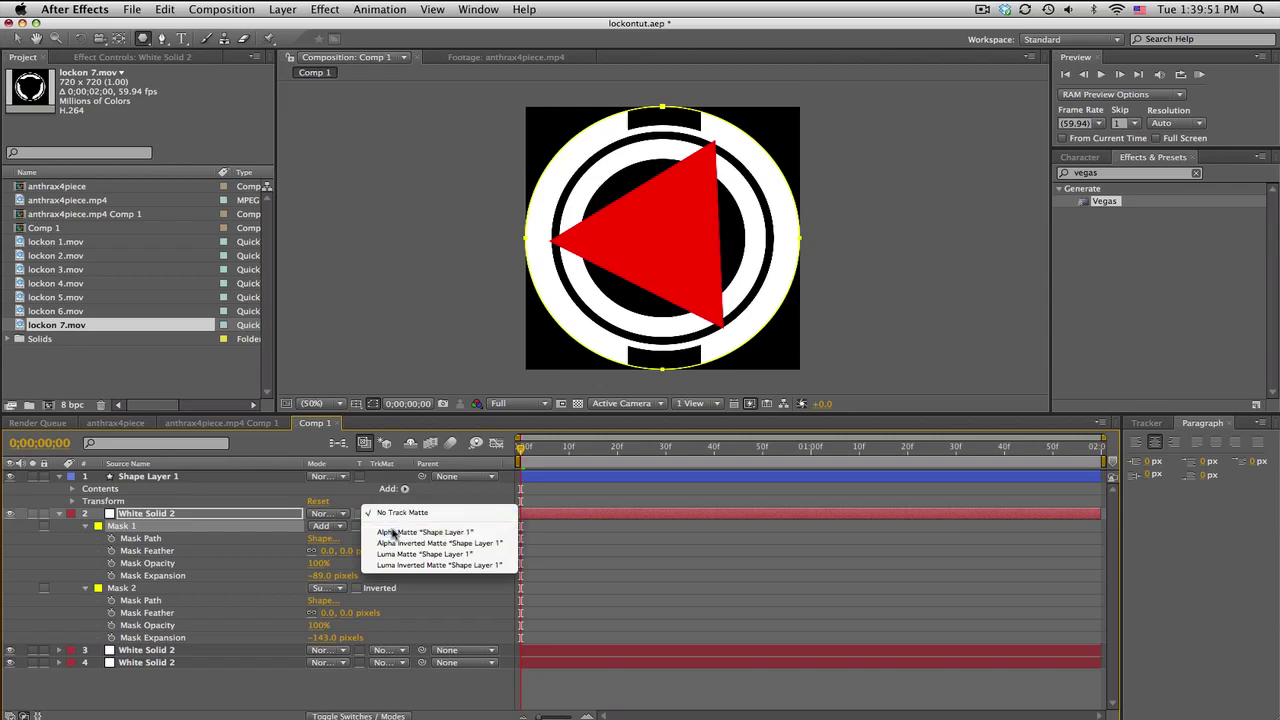
click(393, 533)
click(390, 517)
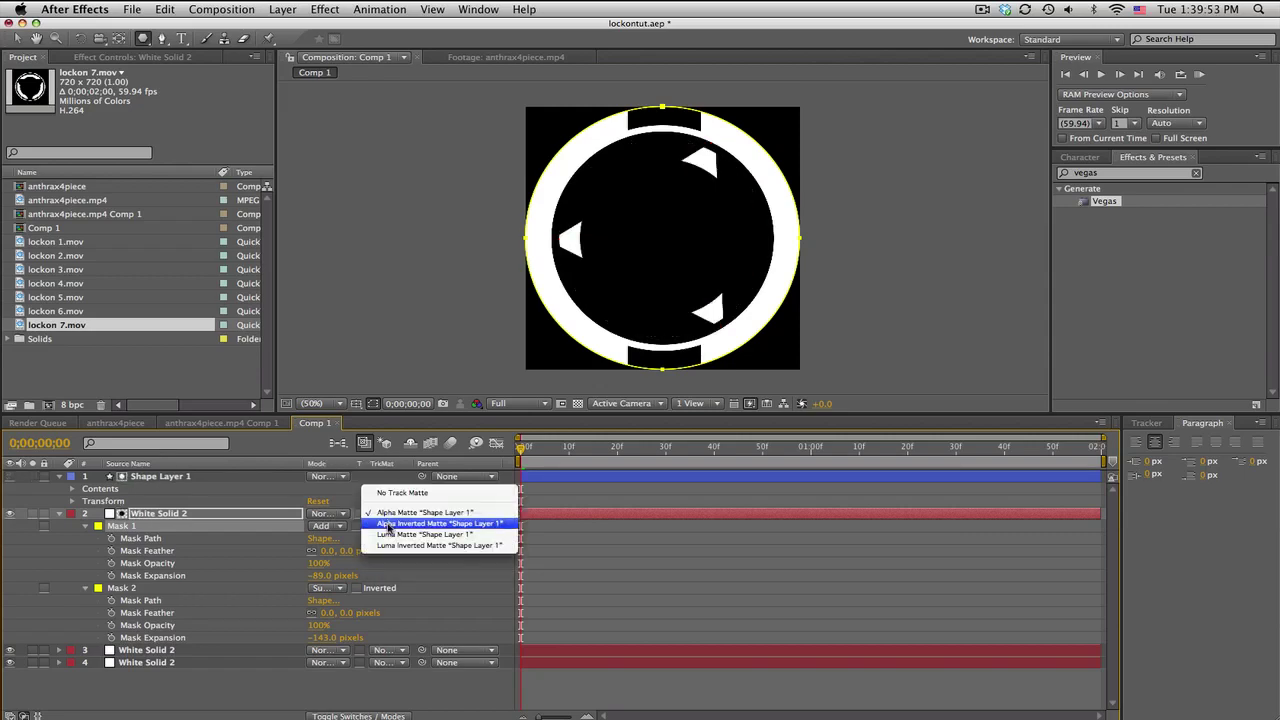
click(389, 524)
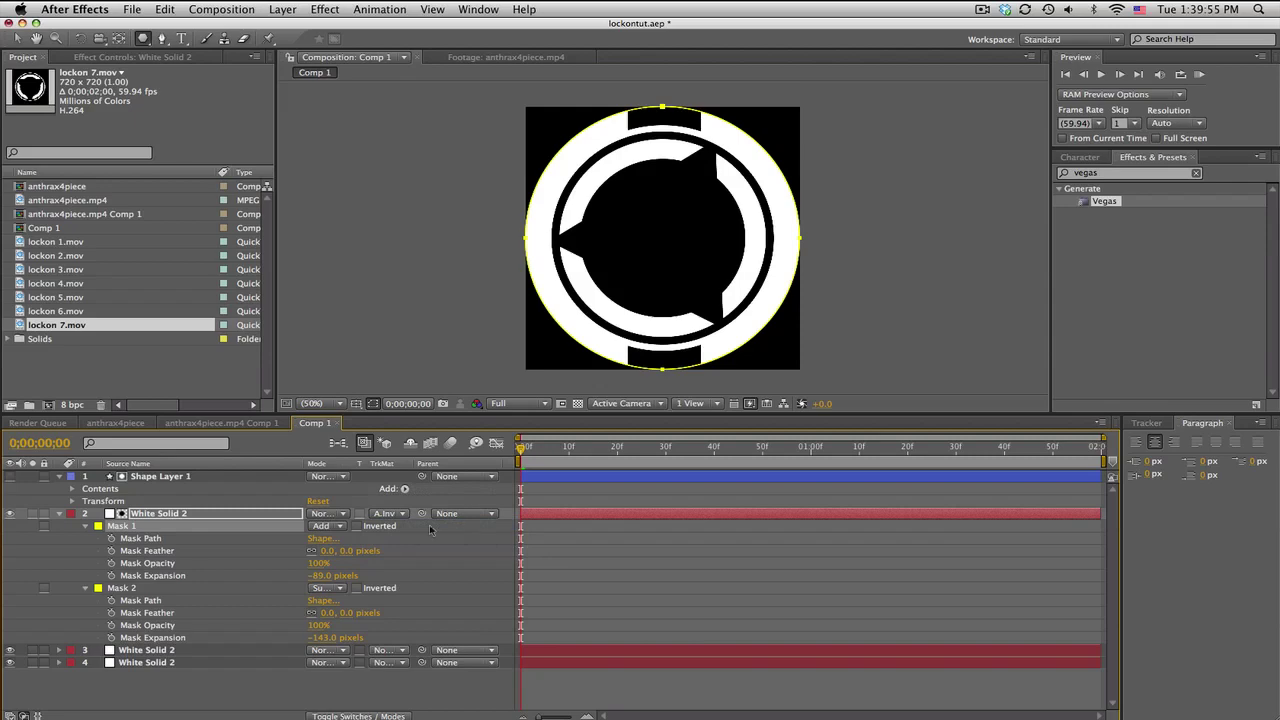
click(596, 543)
click(577, 403)
click(577, 403)
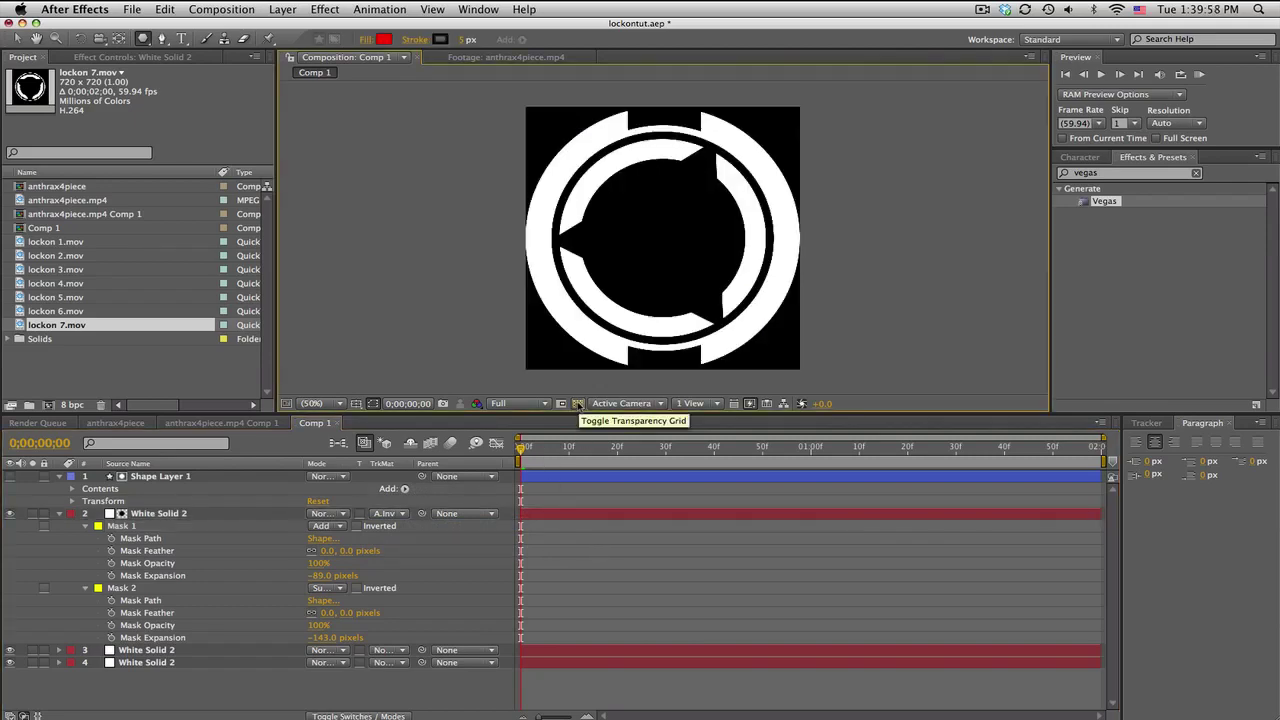
Increase the outer radius of Shape Layer 1's triangle path to 324.5 to widen the cuts in the inner ring.
click(71, 488)
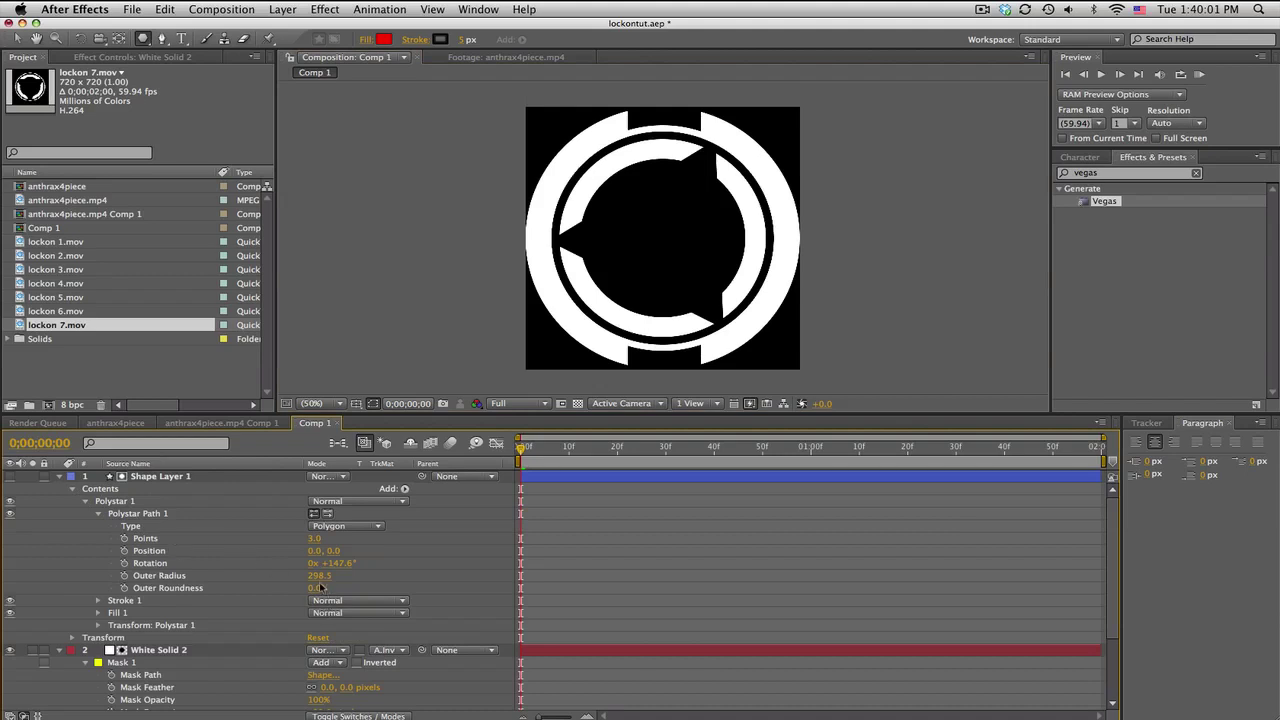
mouse_move(319, 576)
mouse_down()
mouse_move(471, 574)
mouse_move(233, 580)
mouse_move(335, 577)
mouse_up()
click(638, 585)
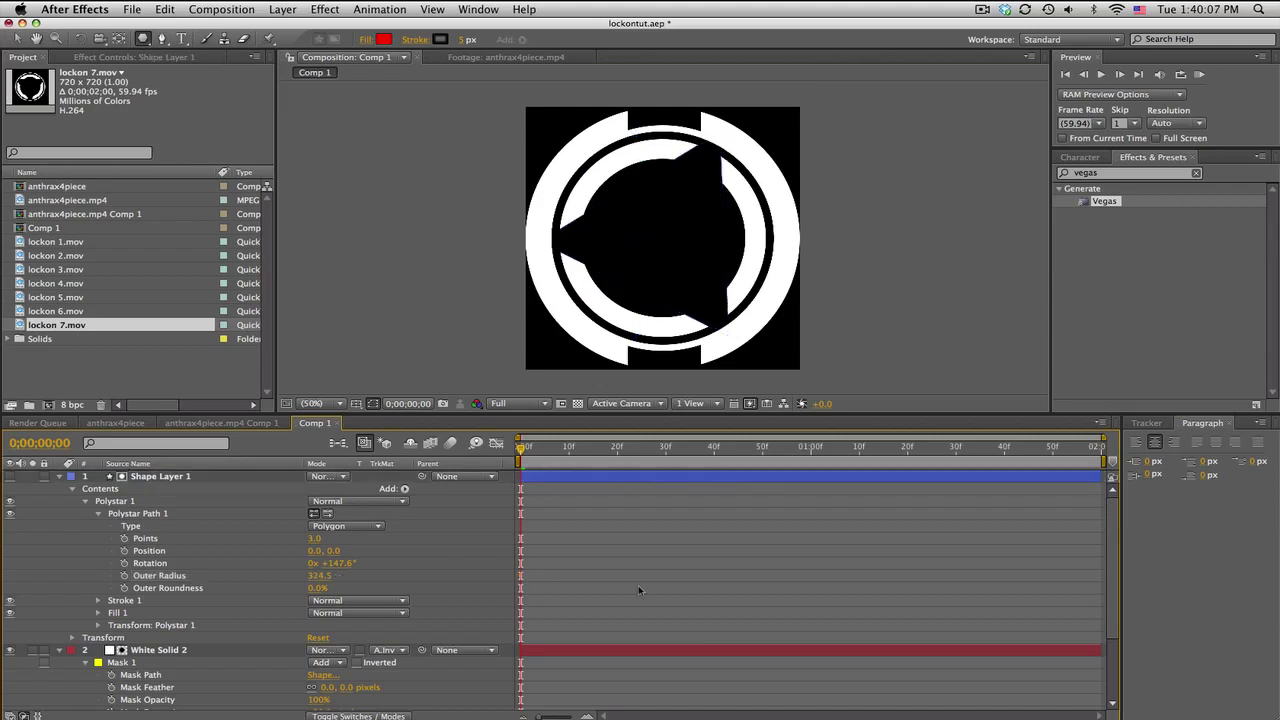
click(60, 477)
Duplicate Shape Layer 1 and make the copy visible.
click(163, 478)
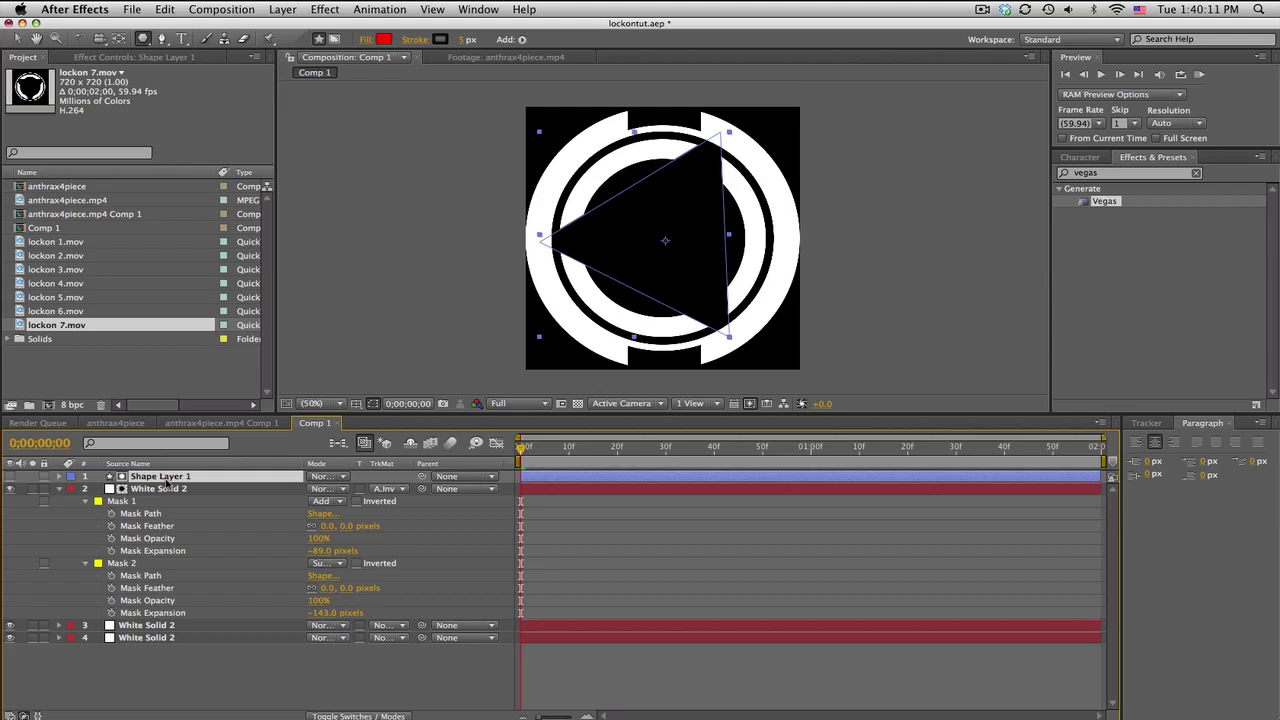
key(super+d)
click(9, 477)
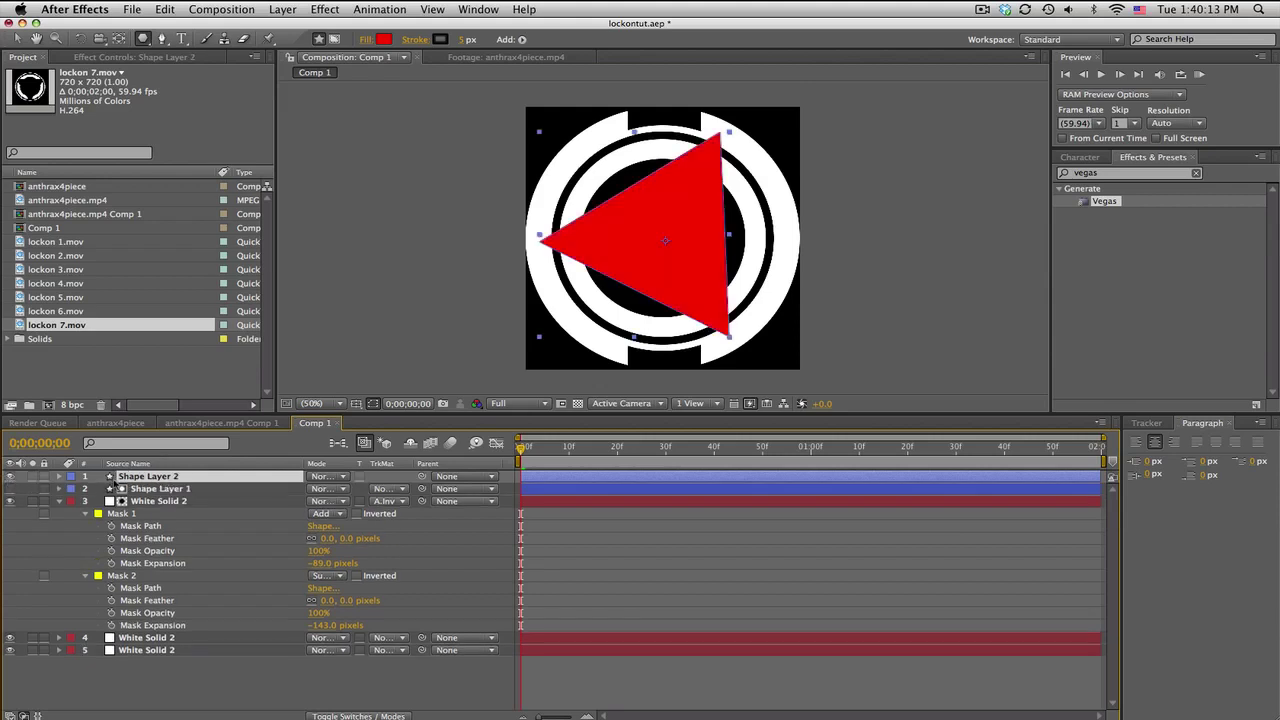
Set the duplicated triangle's polystar path to an outer radius of 204.5 and a rotation of 204.6°.
click(59, 477)
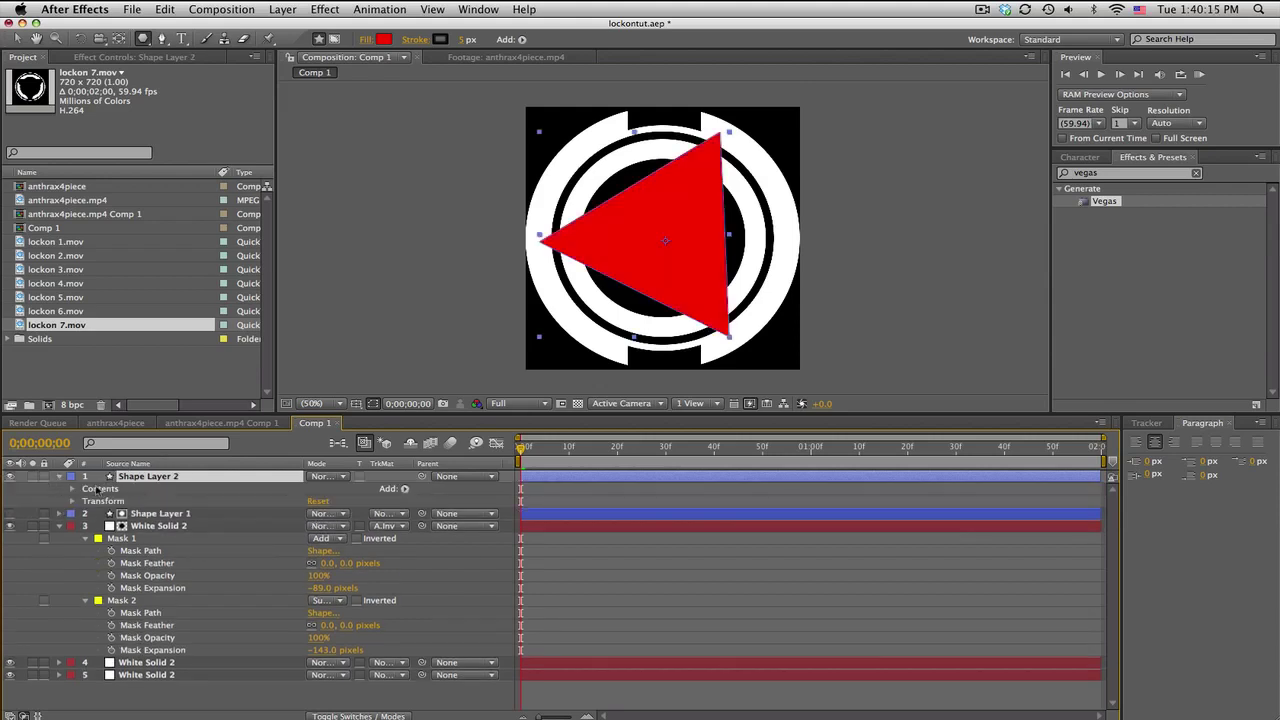
click(72, 489)
click(85, 501)
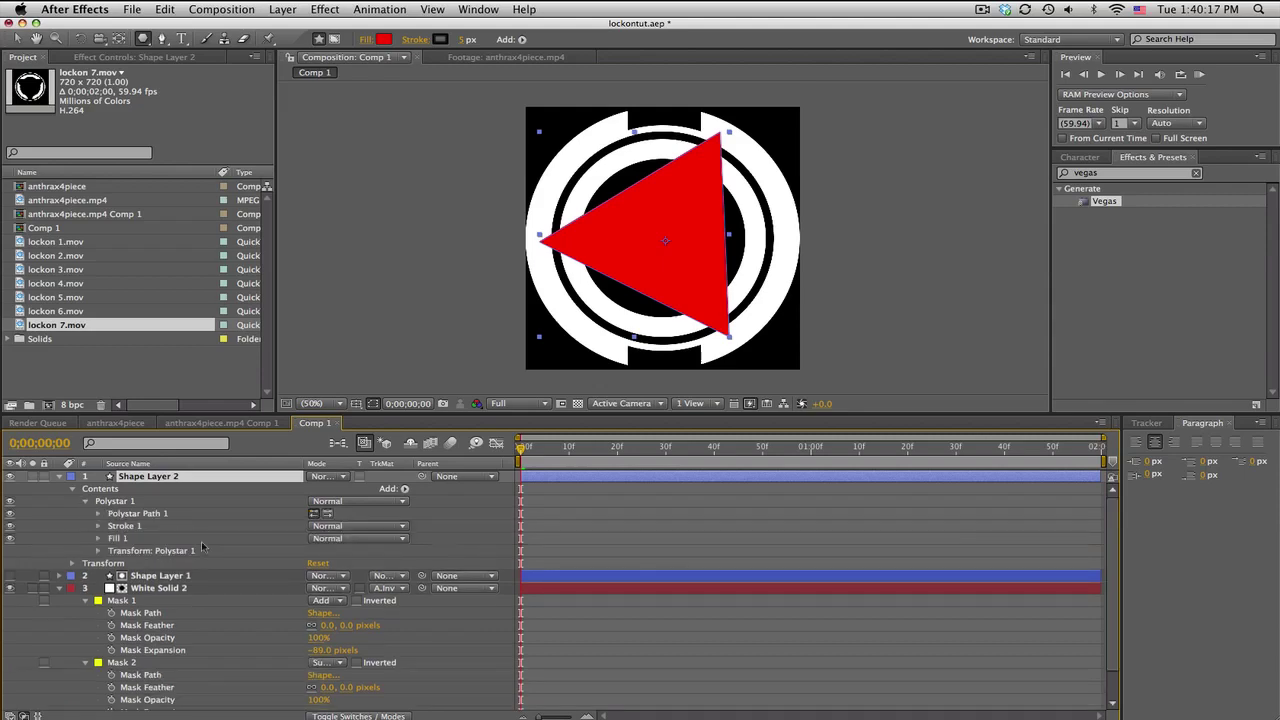
click(99, 513)
drag(318, 580, 232, 576)
drag(331, 566, 384, 566)
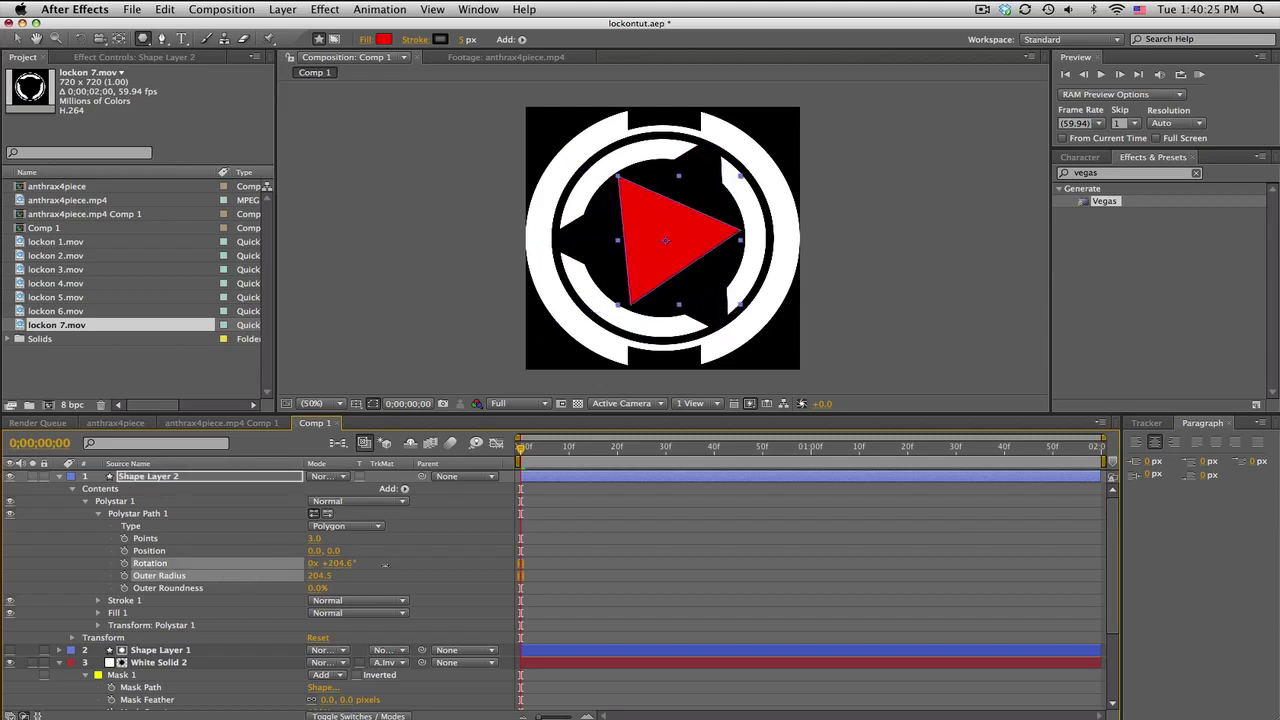
click(610, 569)
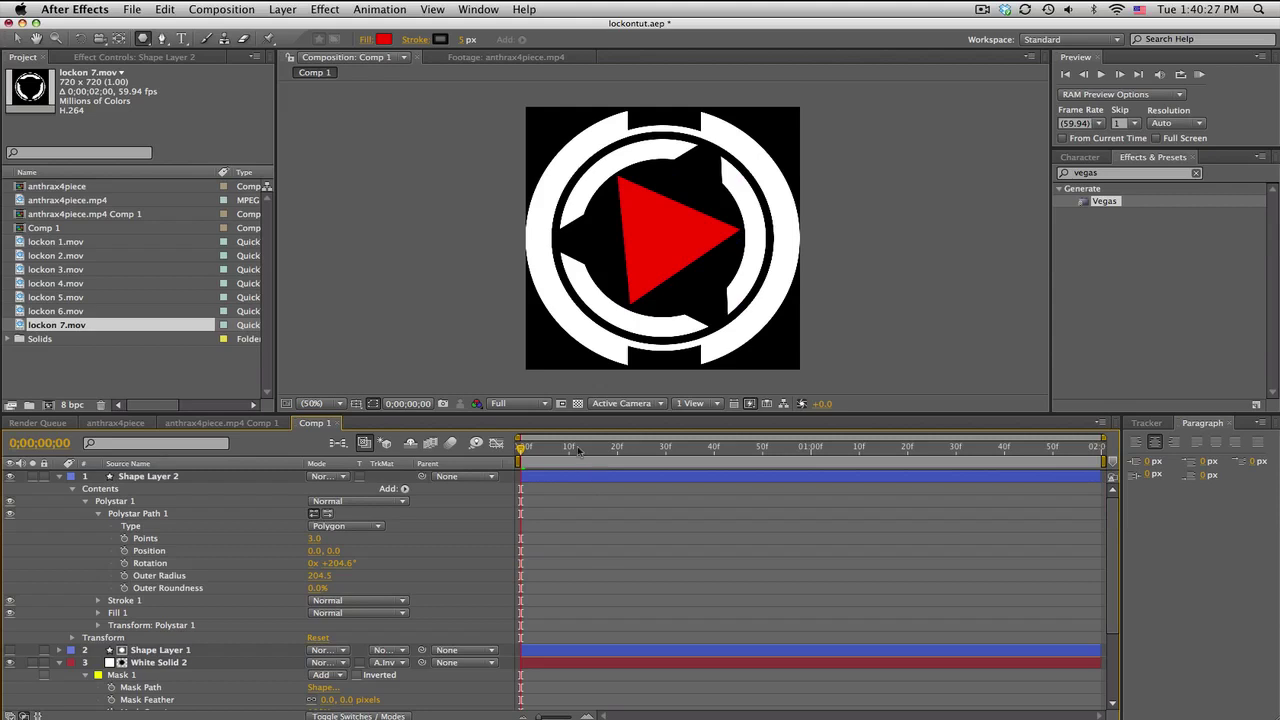
Reduce the inner red triangle's outer radius a little further and collapse the expanded layer properties.
click(545, 447)
drag(329, 580, 301, 580)
click(611, 548)
drag(547, 451, 520, 451)
click(59, 477)
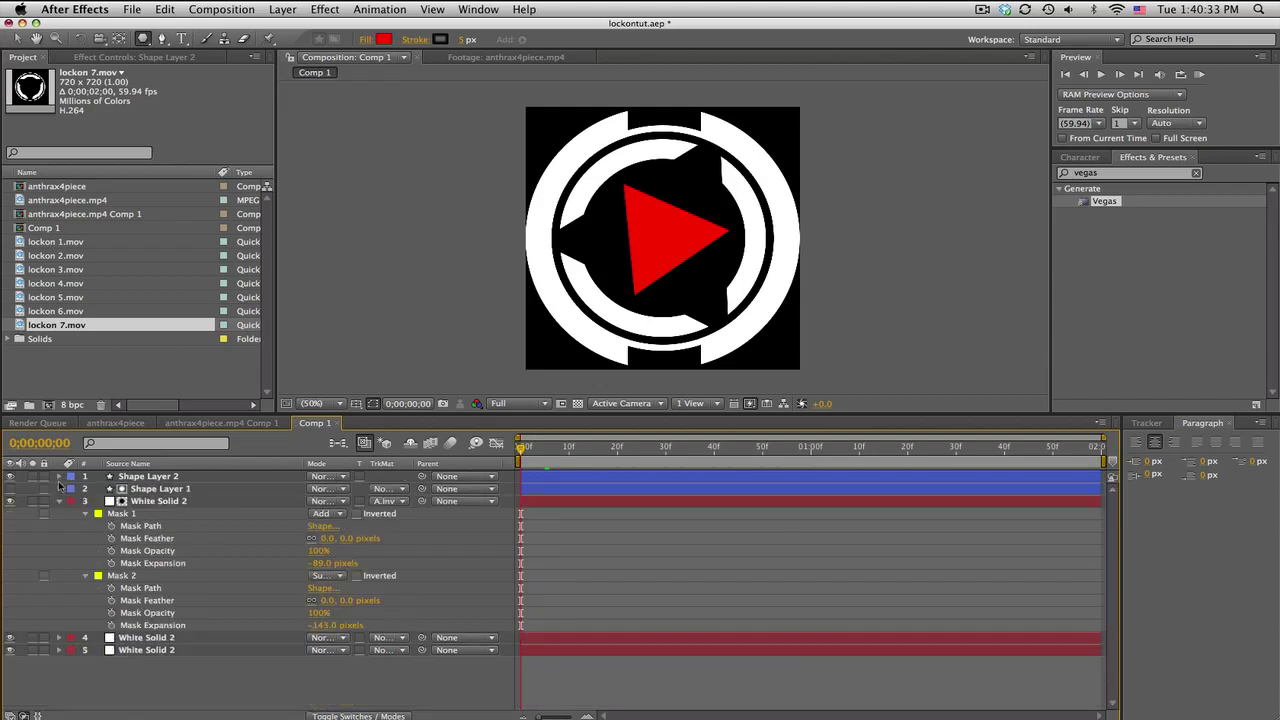
click(59, 501)
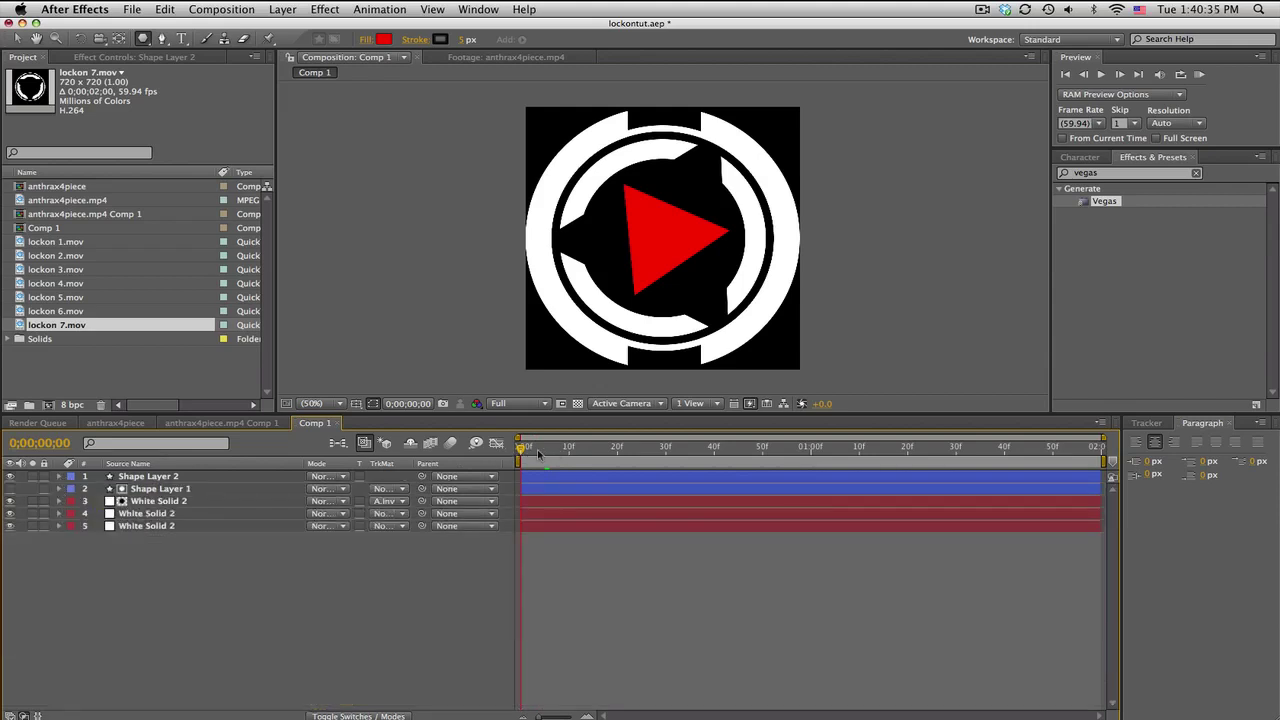
Keyframe the bottom White Solid 2 layer's rotation from 0° at the start to 180° at 0;00;01;59 and scrub the start.
click(150, 526)
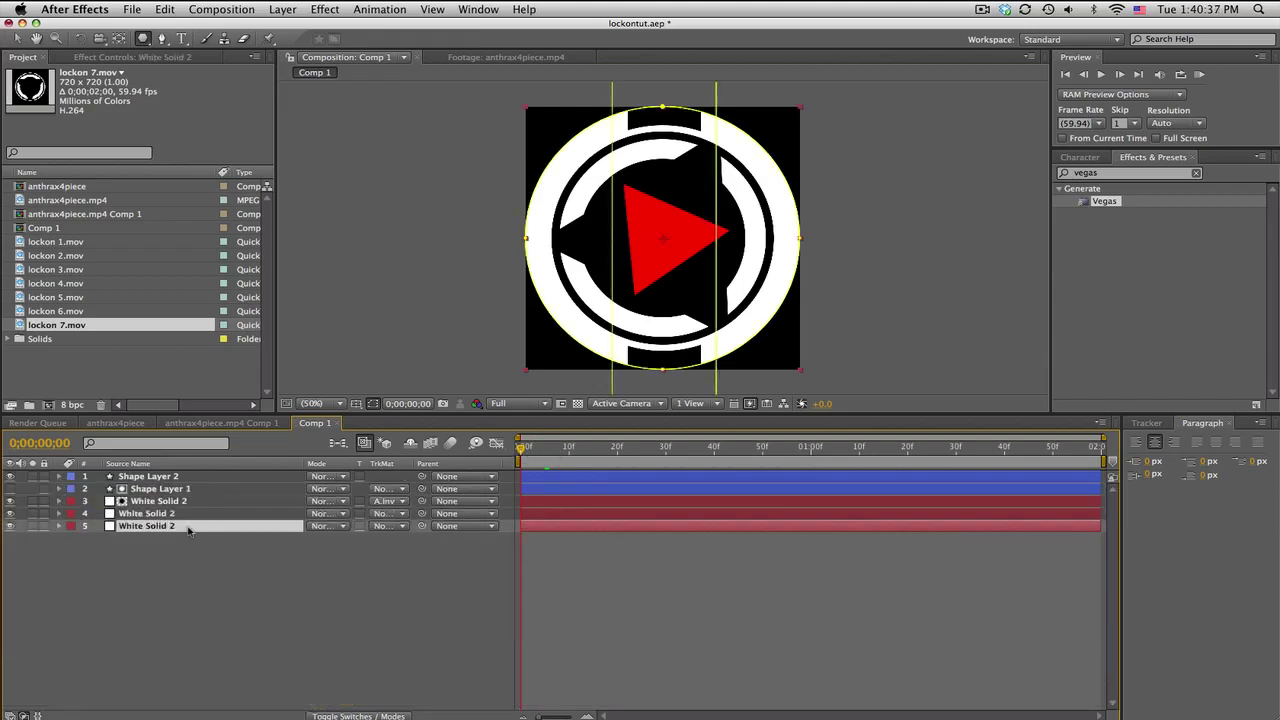
key(r)
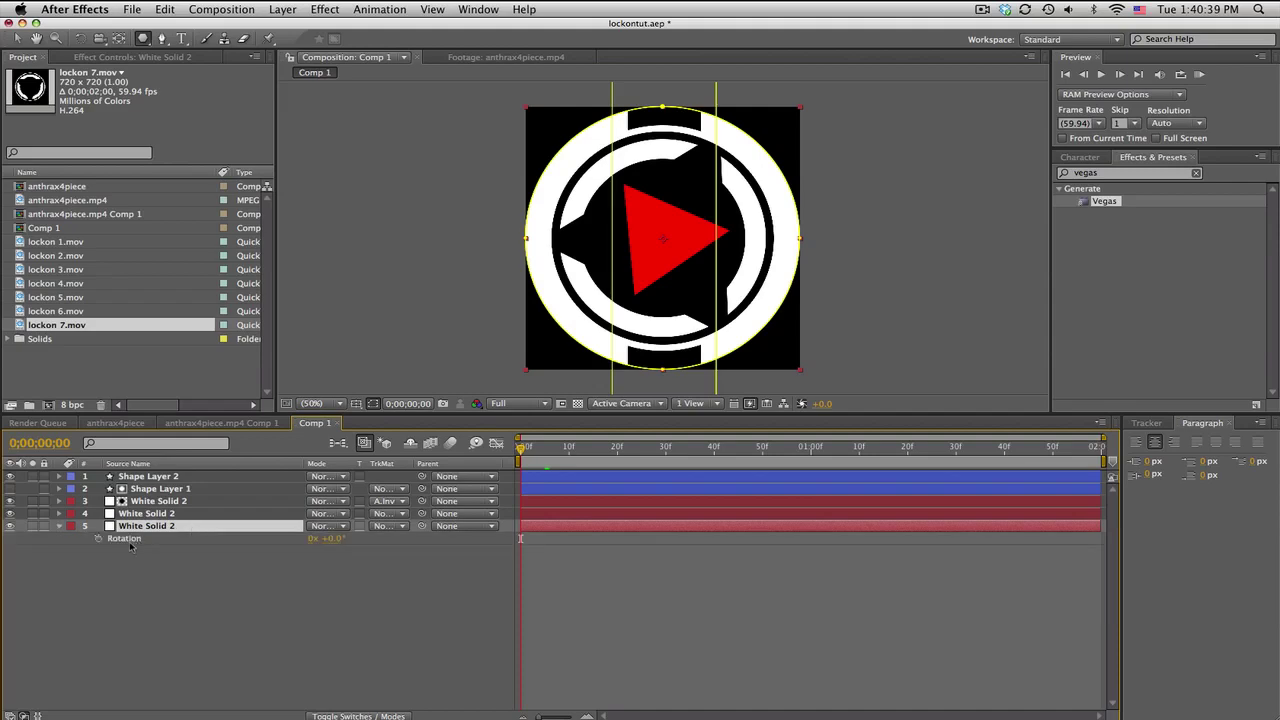
click(98, 538)
drag(924, 447, 1097, 447)
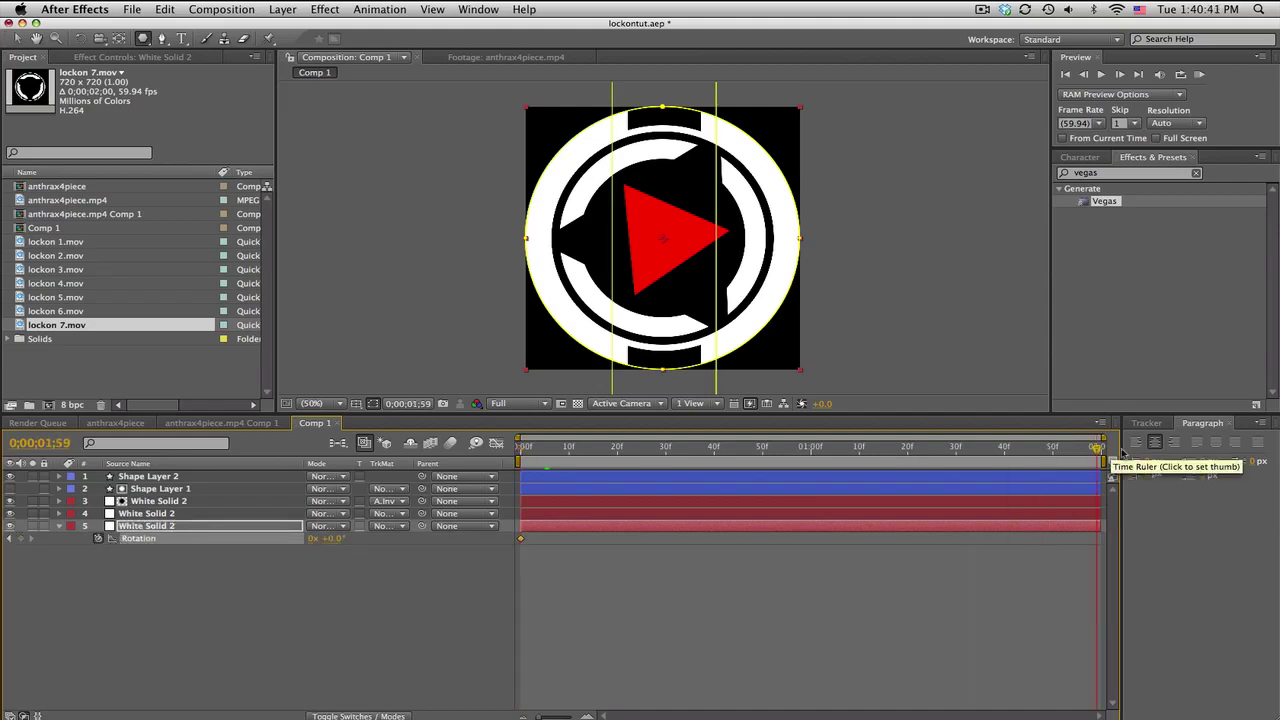
drag(342, 548, 425, 545)
click(573, 573)
click(545, 451)
drag(545, 451, 503, 455)
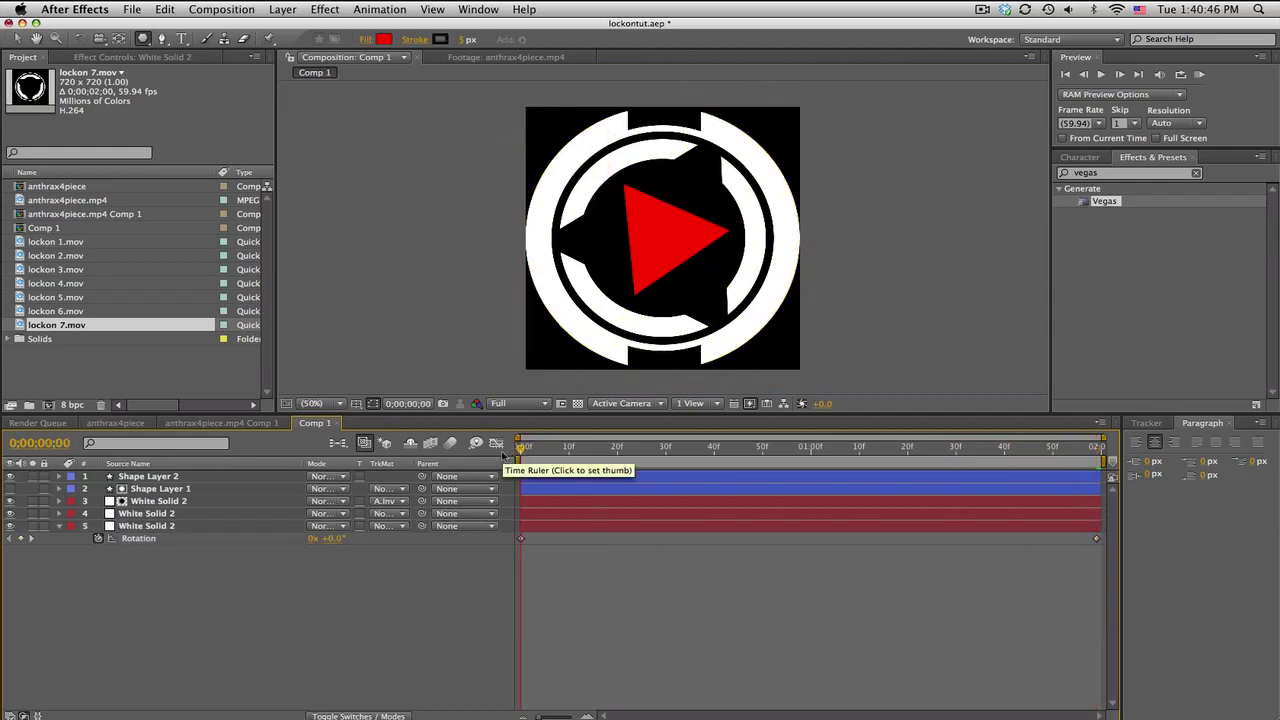
Keyframe Shape Layer 1's rotation from 0° at the start to one full revolution at 0;00;01;59.
click(152, 514)
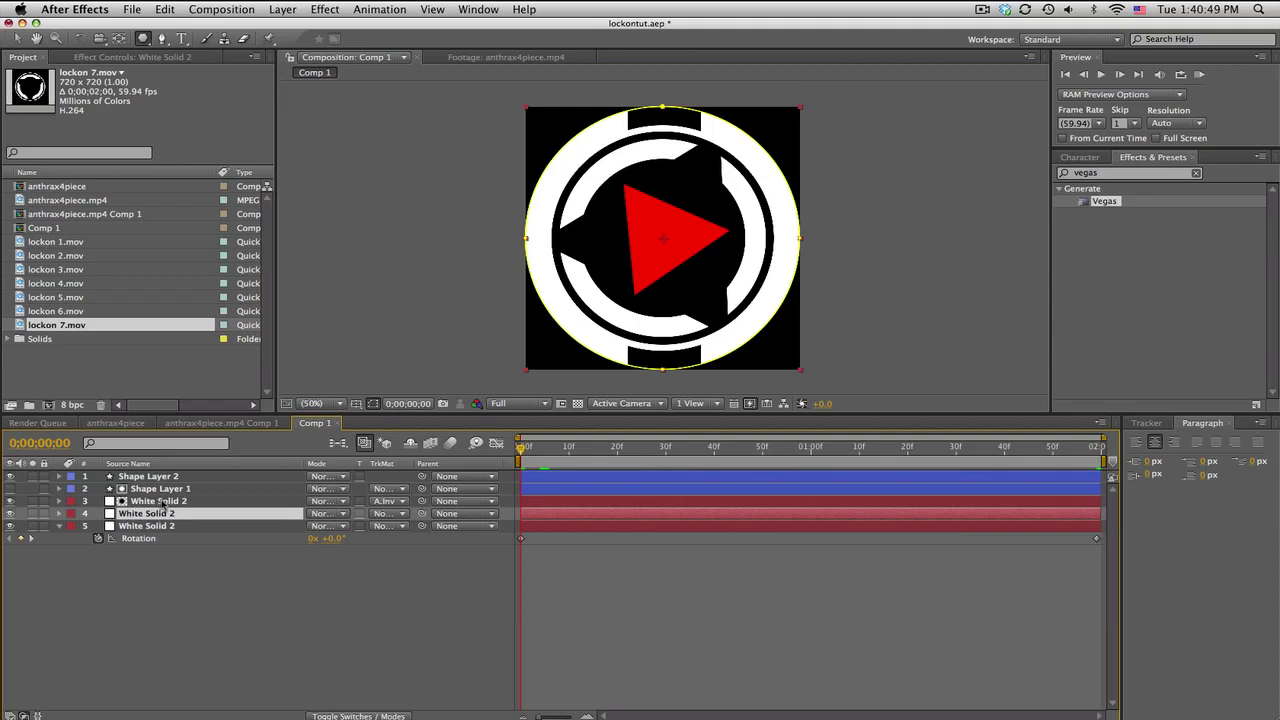
click(163, 502)
click(164, 489)
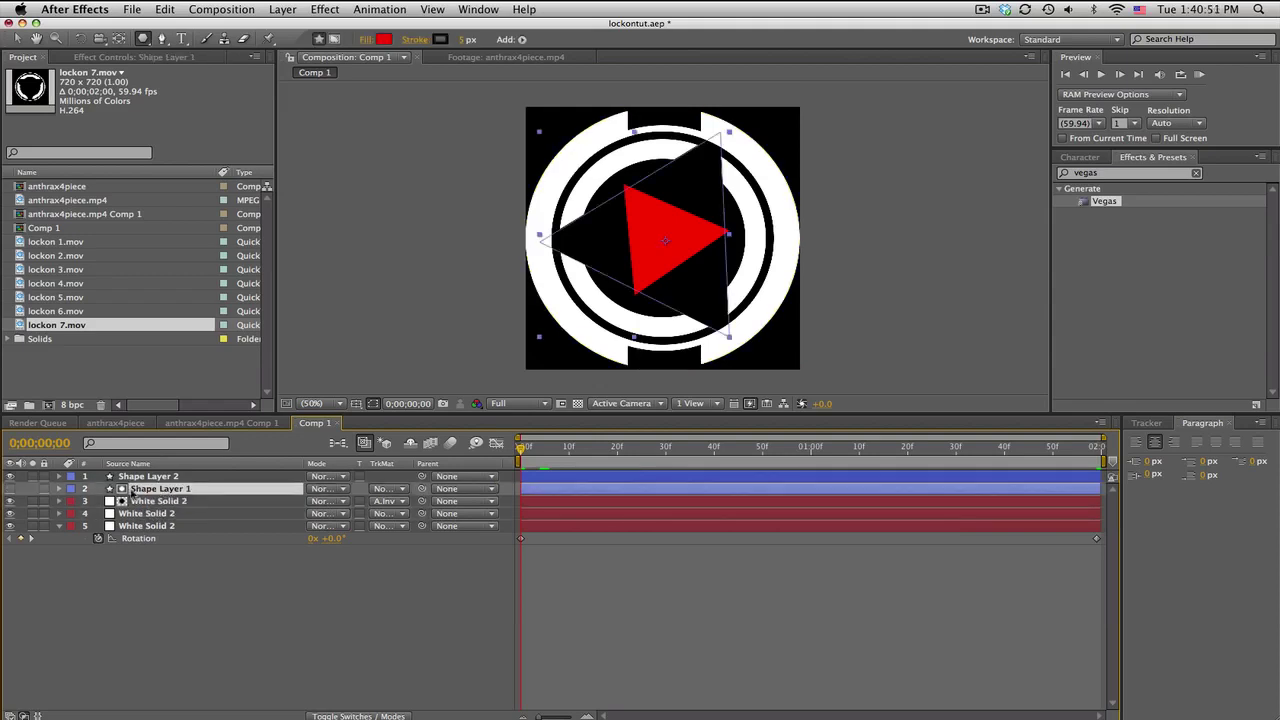
key(r)
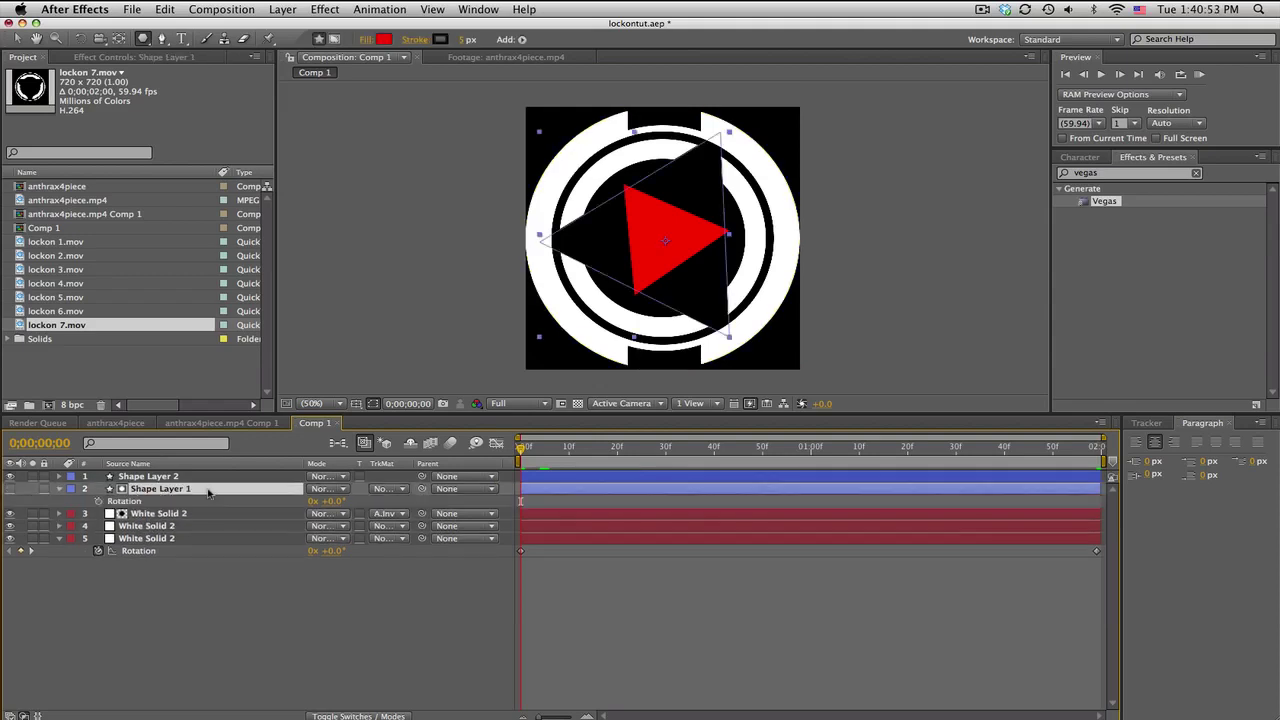
click(99, 499)
key(End)
click(312, 500)
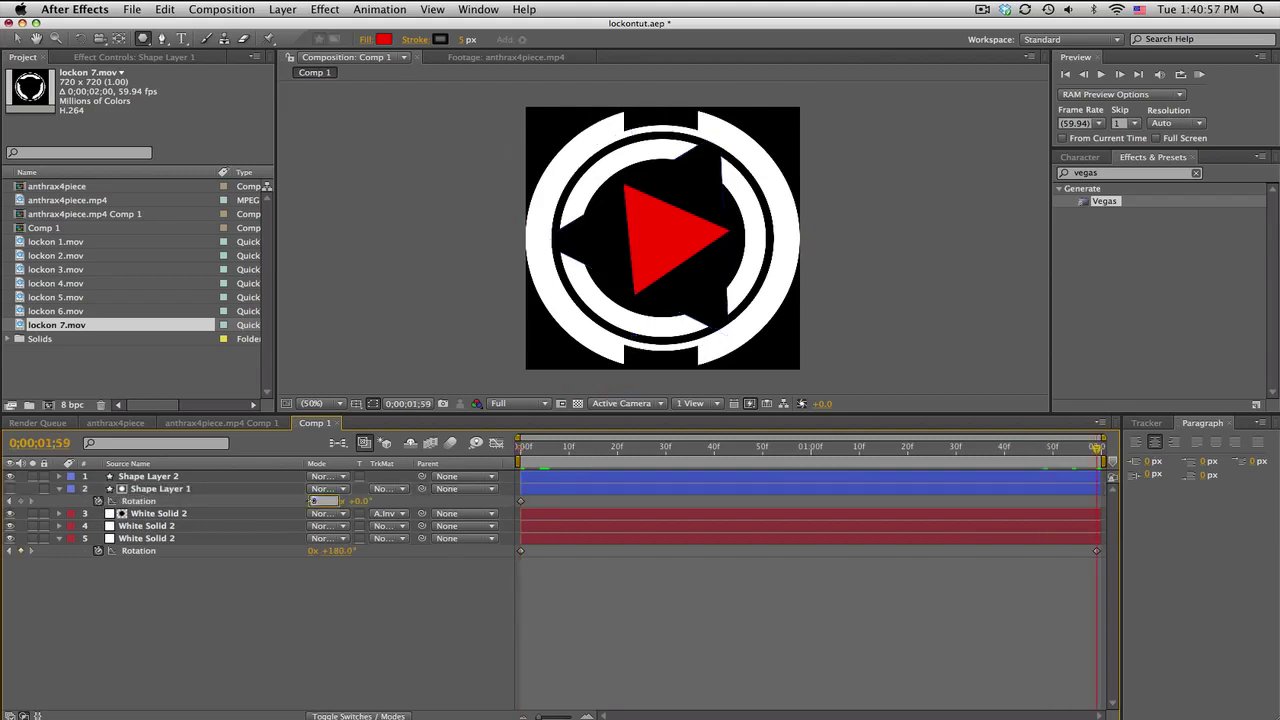
text(1)
key(Return)
Scrub through the animation and set Shape Layer 1's rotation at 0;00;01;59 to two full revolutions.
drag(530, 450, 1100, 457)
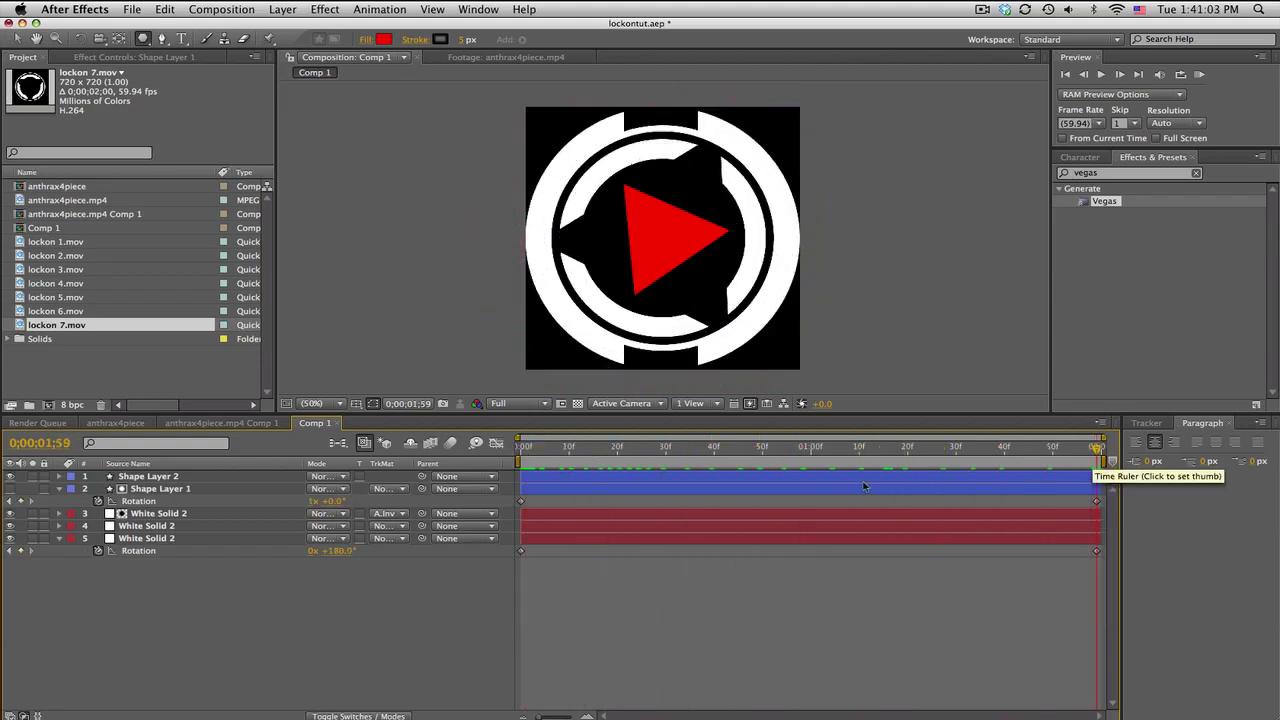
click(312, 501)
text(2)
key(Return)
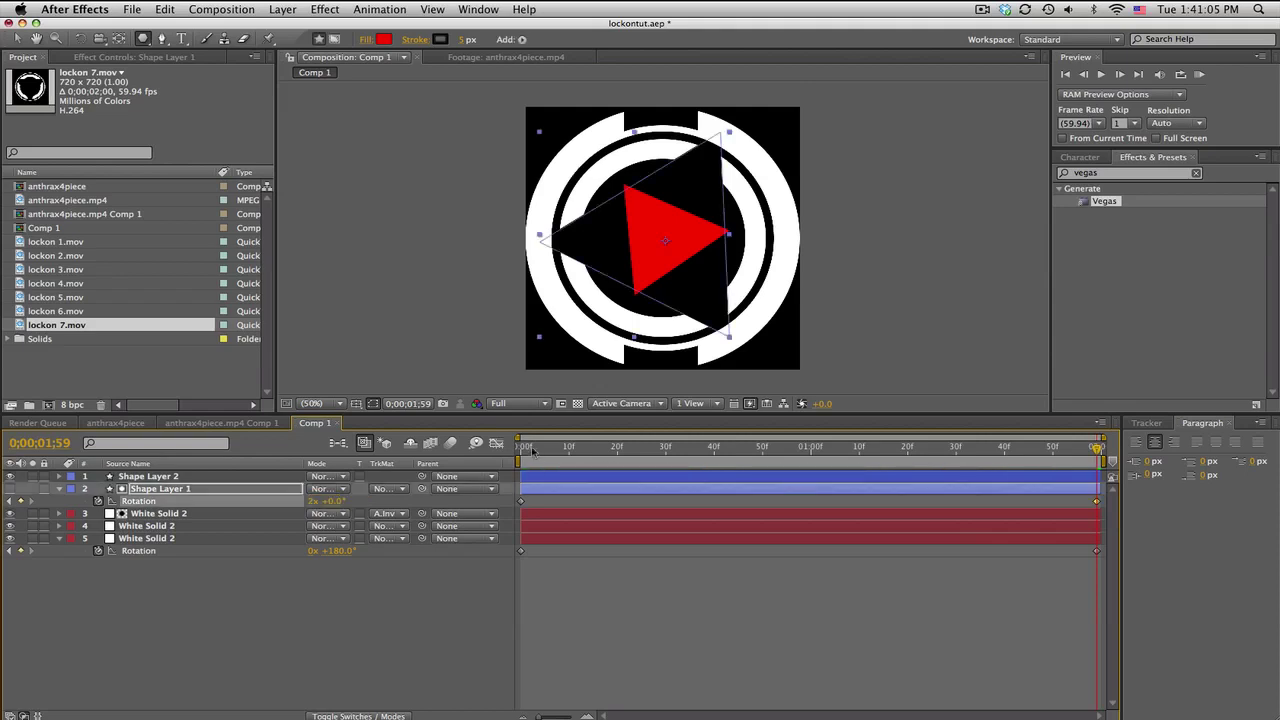
mouse_move(541, 451)
mouse_down()
mouse_move(715, 452)
mouse_move(520, 449)
mouse_up()
click(736, 609)
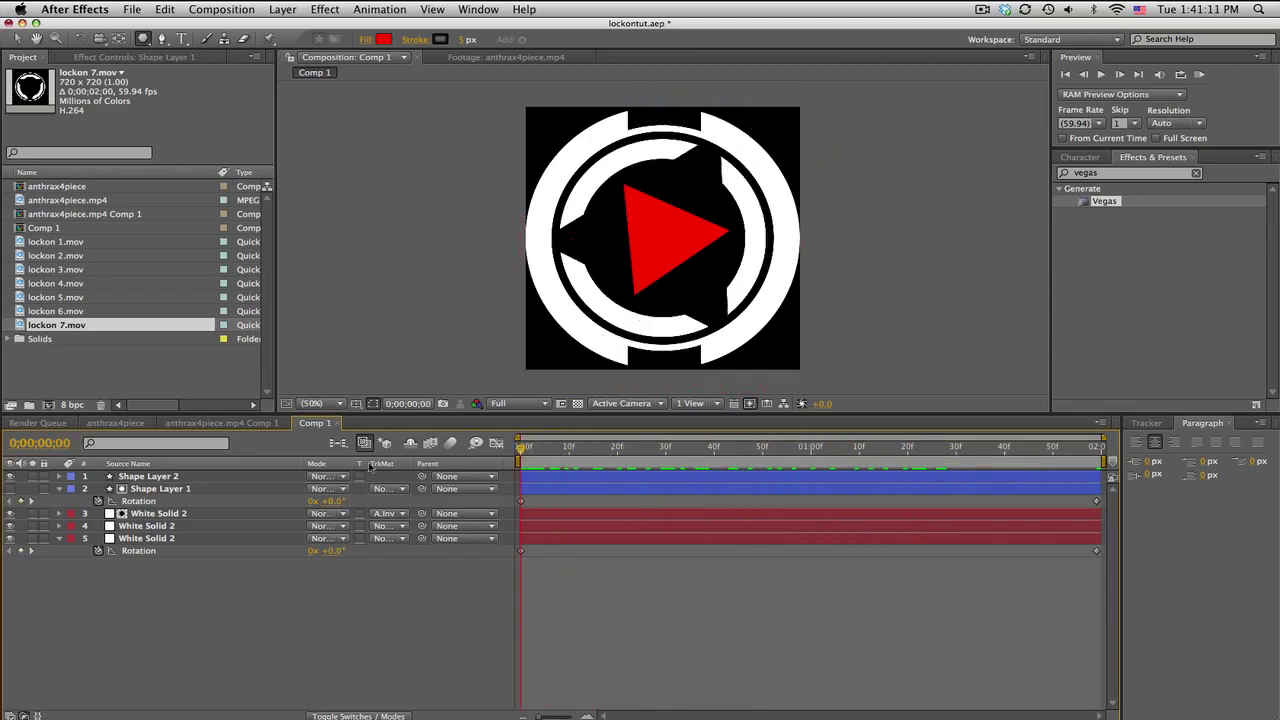
Keyframe Shape Layer 2's rotation from 0° at the start to two full revolutions at 0;00;01;59.
click(214, 478)
key(r)
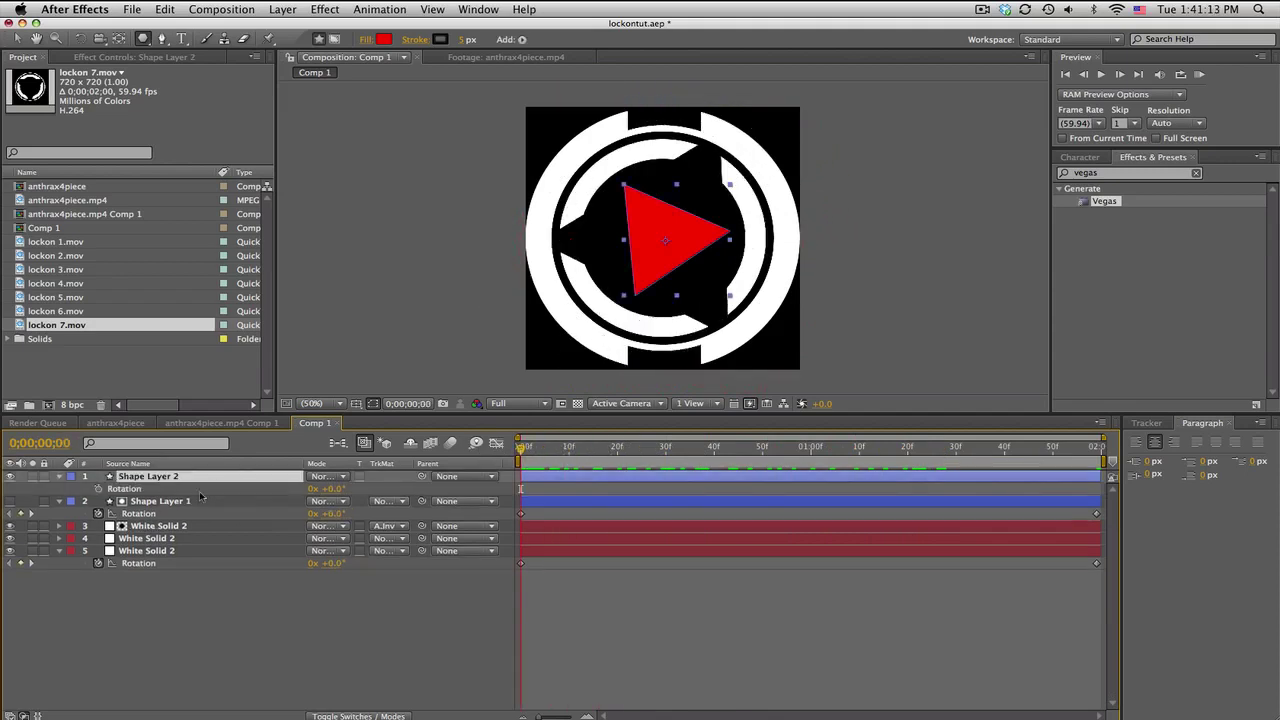
drag(1089, 457, 1126, 460)
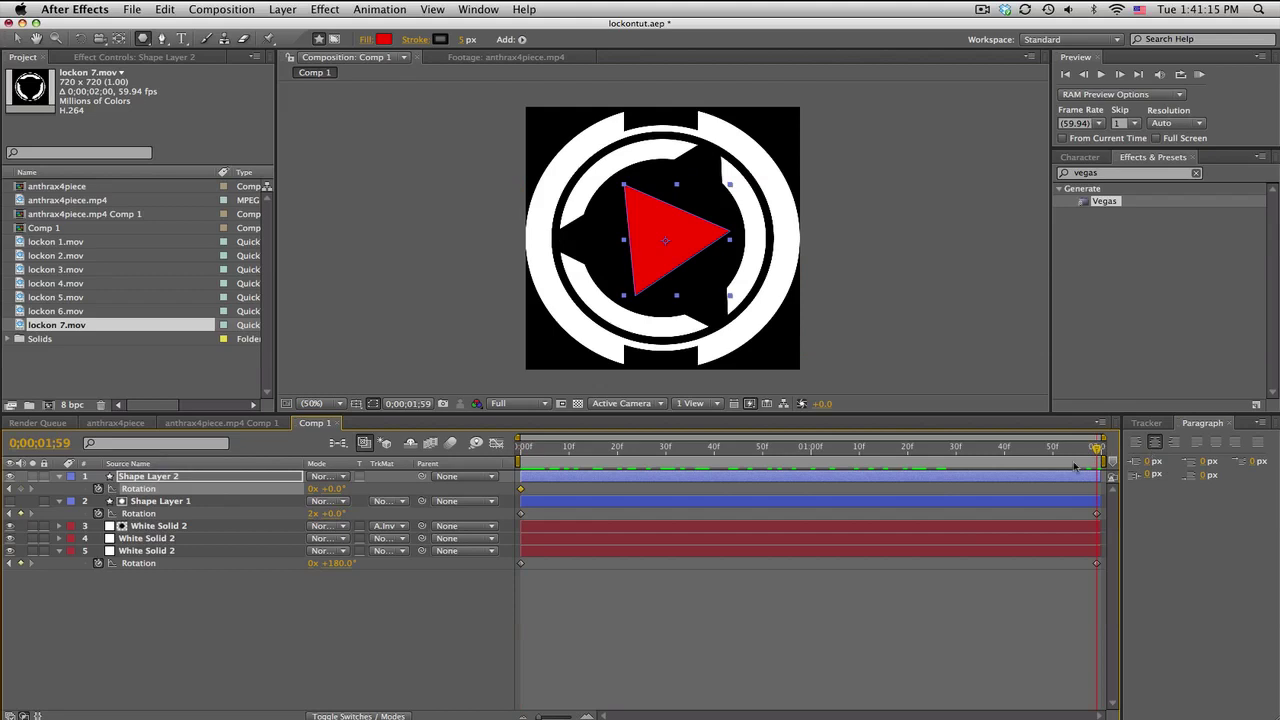
click(312, 489)
click(554, 494)
Keyframe Shape Layer 2's scale from 0% at the start to 100% at 0;00;00;40.
drag(554, 447, 714, 458)
click(258, 480)
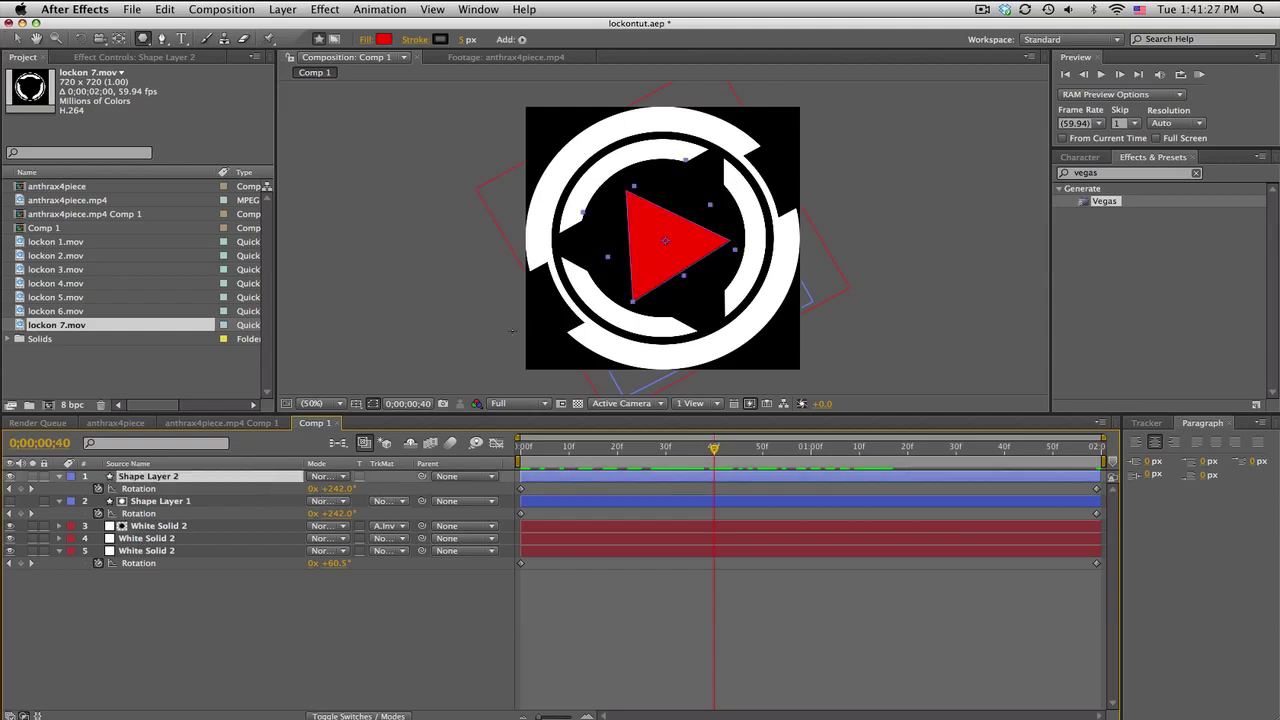
key(s)
click(99, 488)
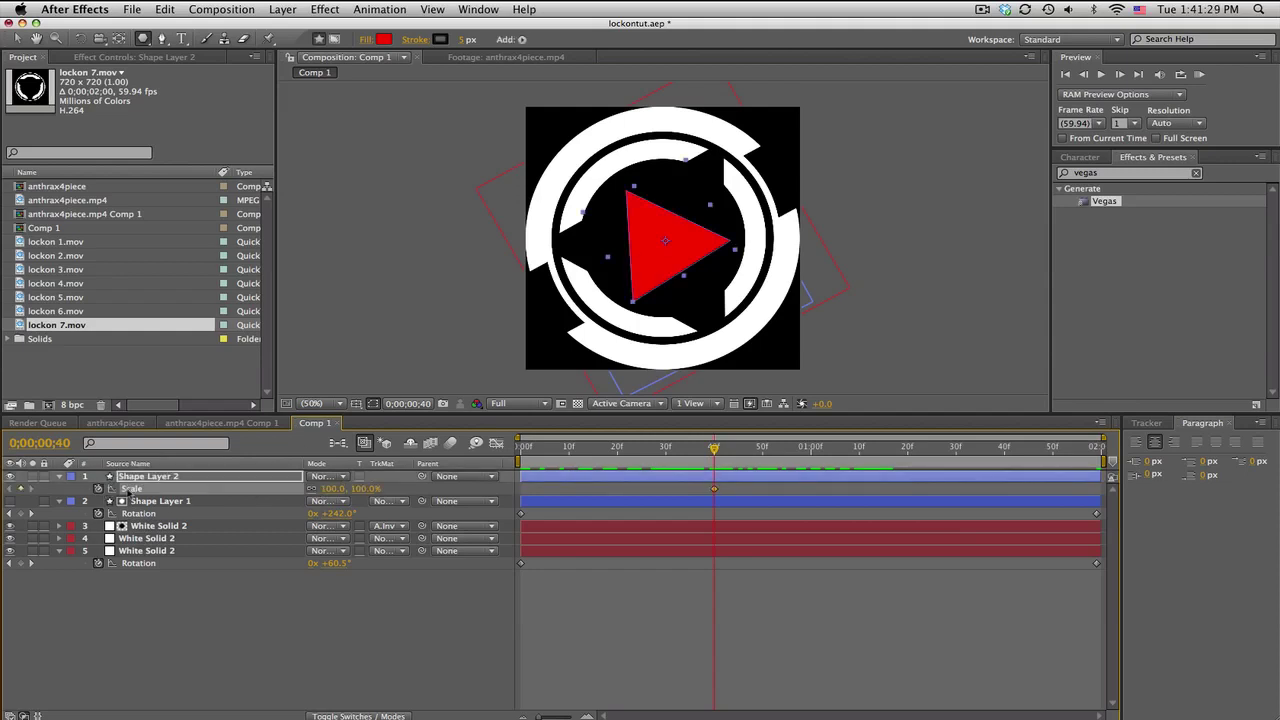
click(522, 447)
click(362, 488)
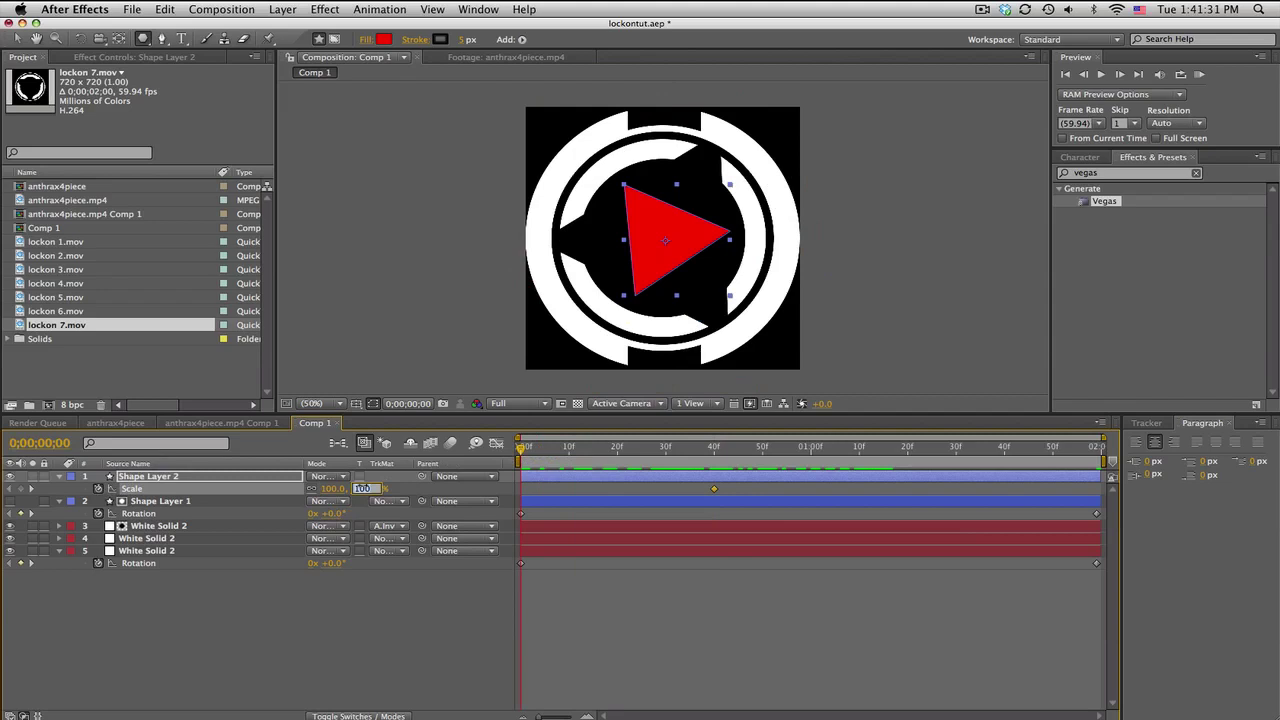
text(0)
key(Return)
click(690, 607)
mouse_move(523, 447)
mouse_down()
mouse_move(651, 444)
mouse_move(520, 447)
mouse_up()
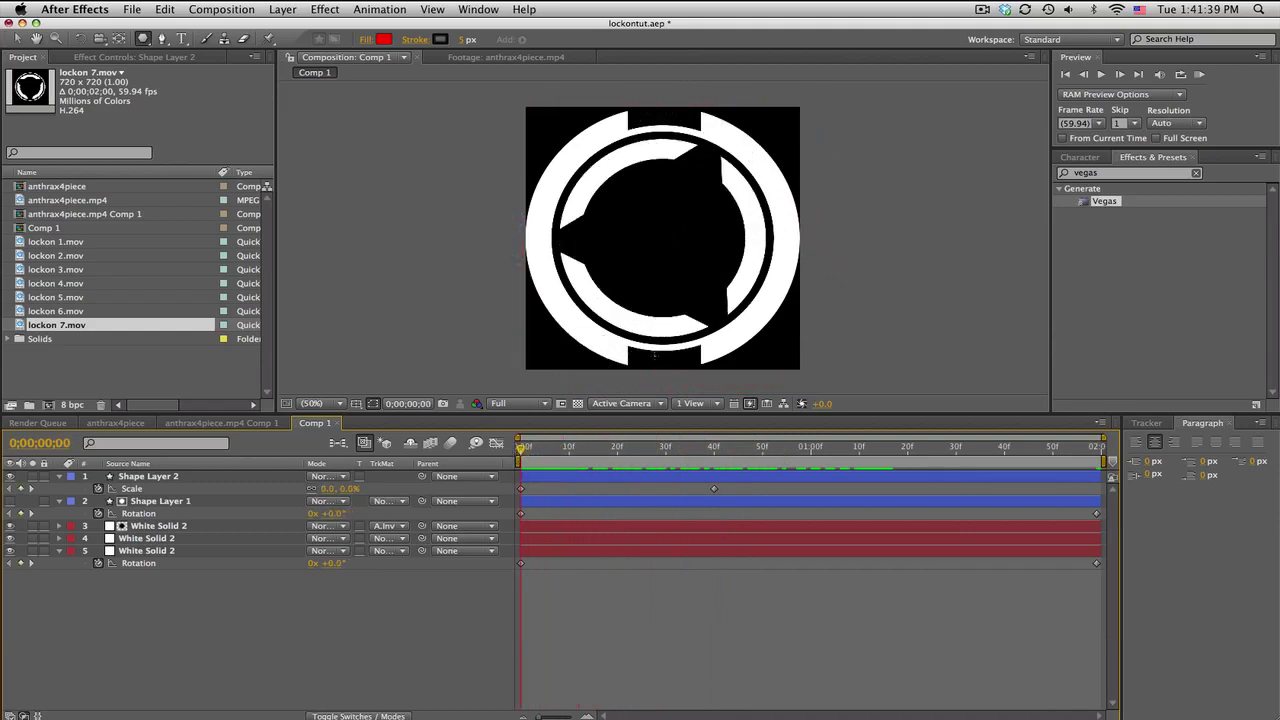
Draw a wide horizontal rectangle mask across the middle of the bottom White Solid 2 layer and set its mode to Subtract.
click(226, 554)
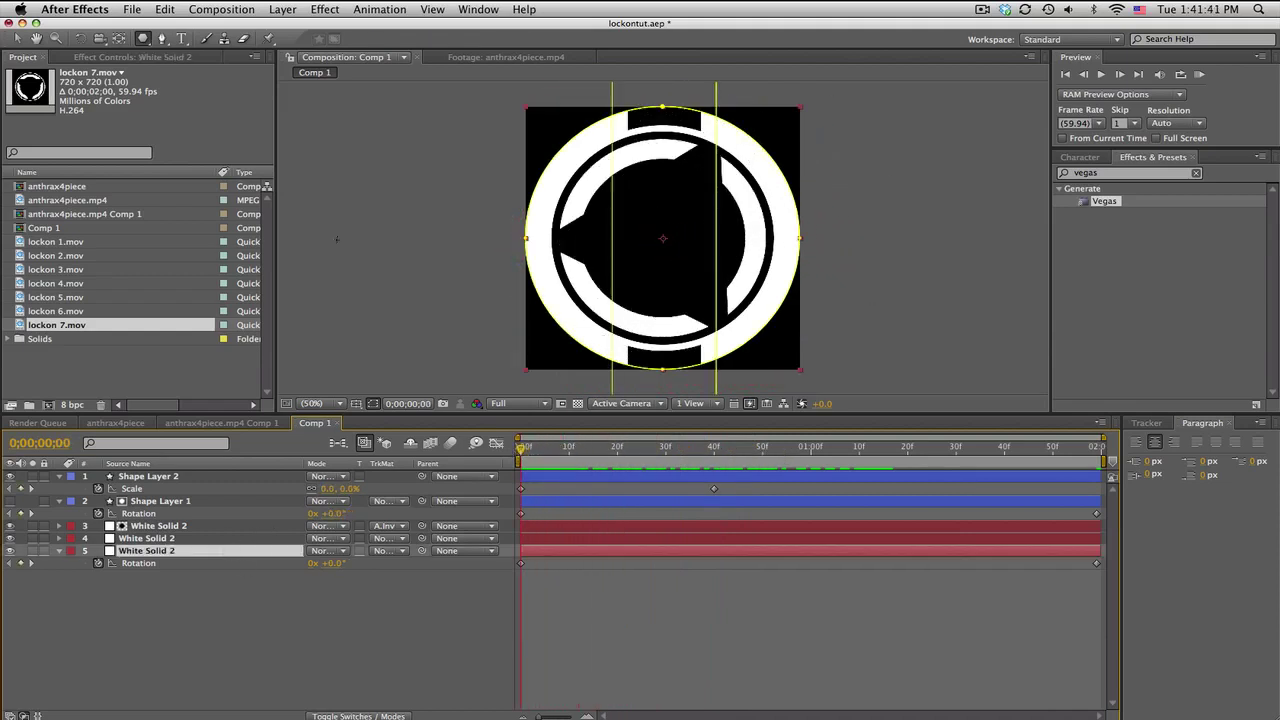
click(143, 38)
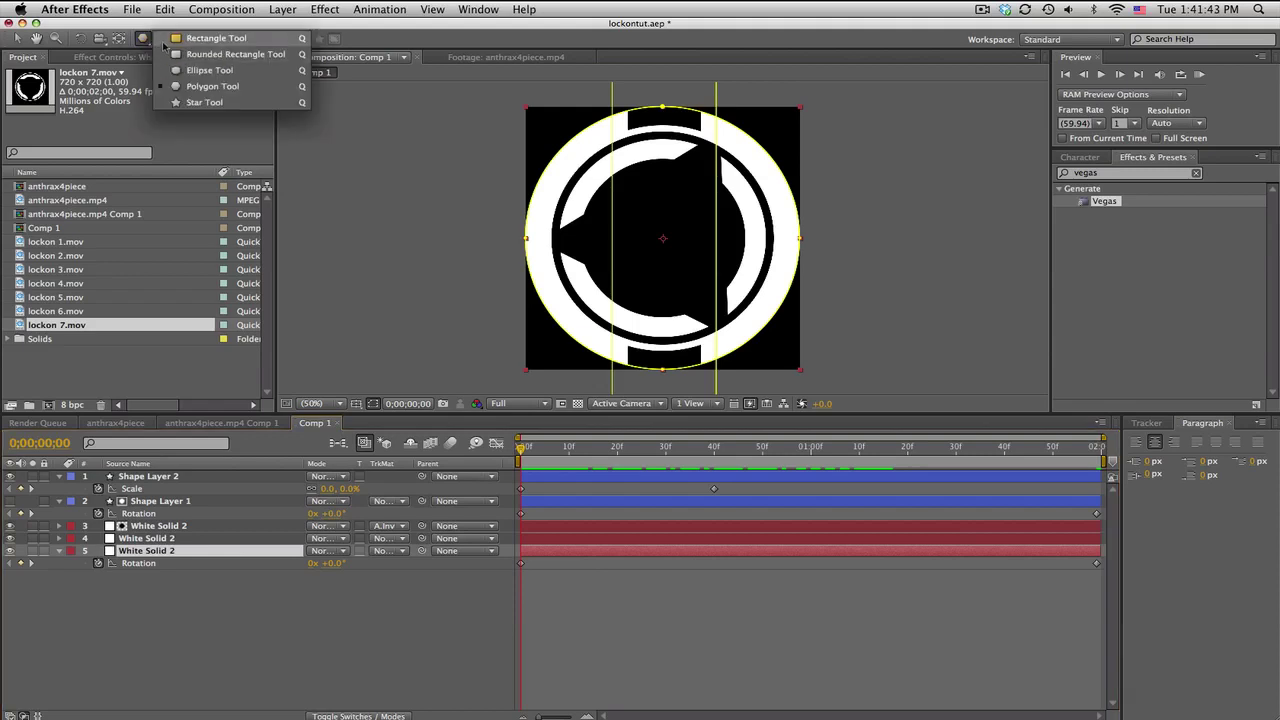
click(168, 40)
drag(372, 186, 935, 287)
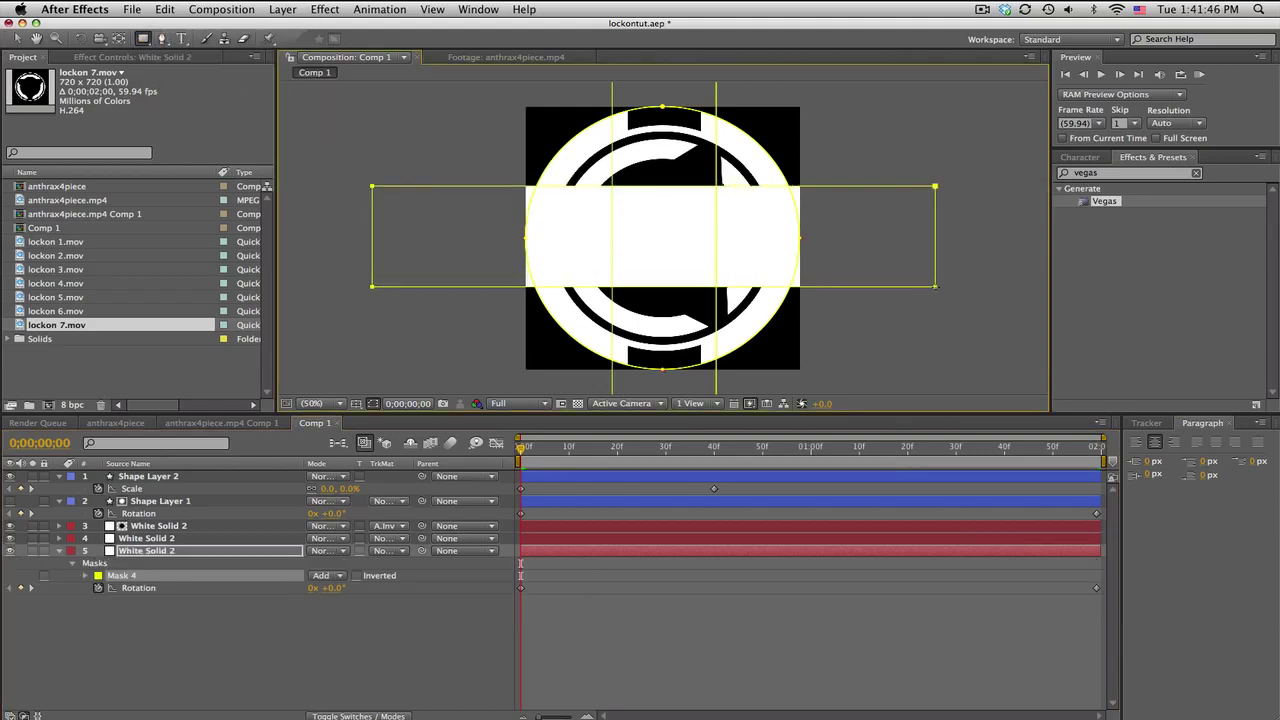
click(330, 576)
click(330, 587)
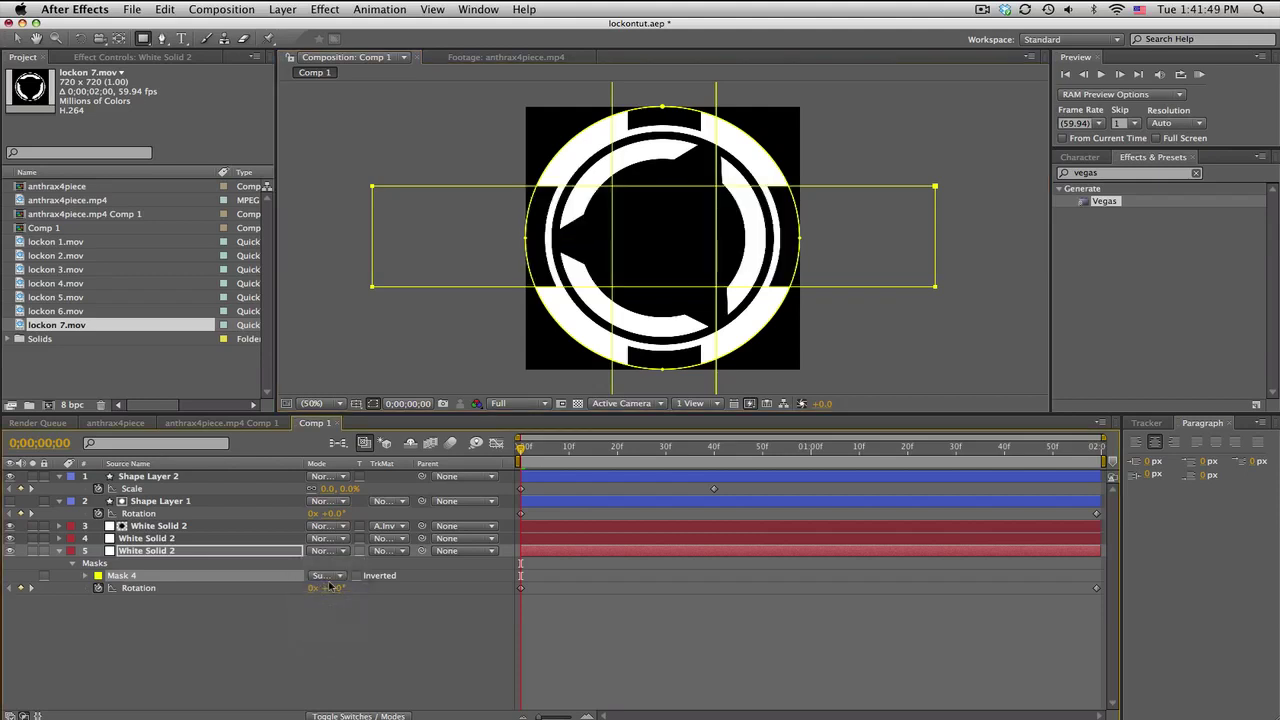
Keyframe Mask 4's expansion from 223 pixels at the start to -123 pixels at 0;00;01;00 and scrub through the animation.
click(86, 576)
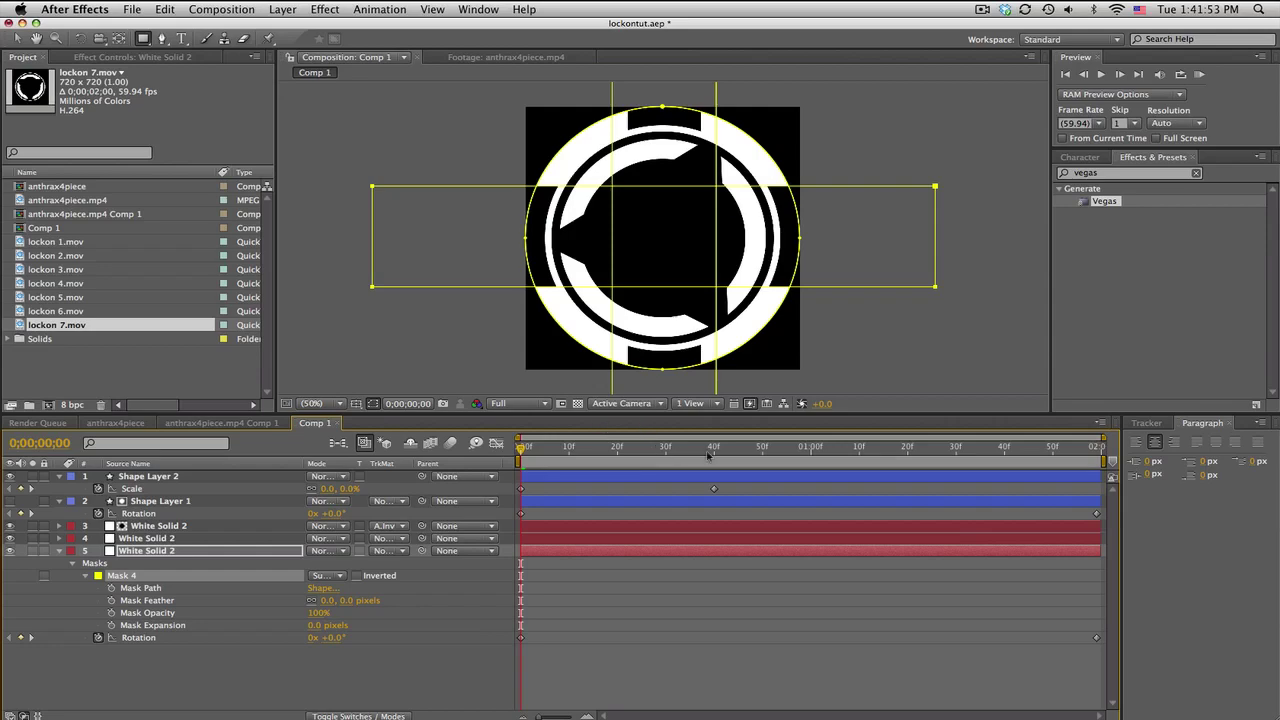
click(811, 452)
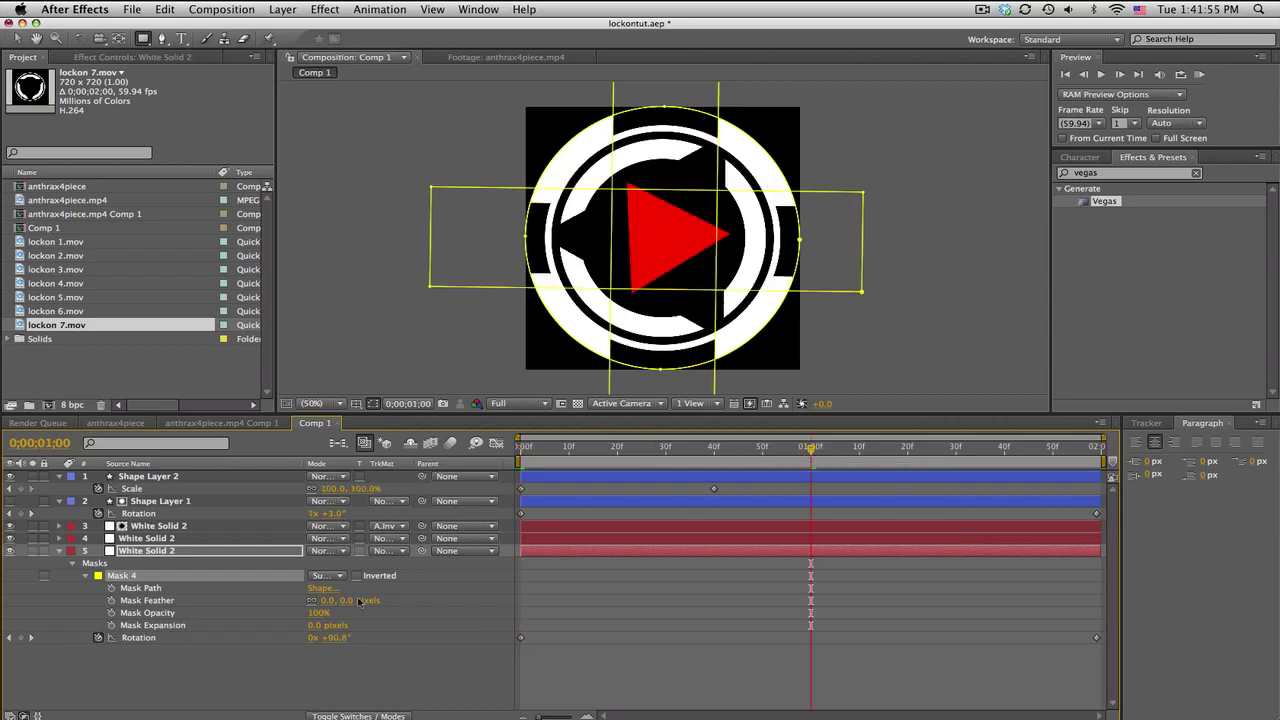
drag(316, 625, 221, 627)
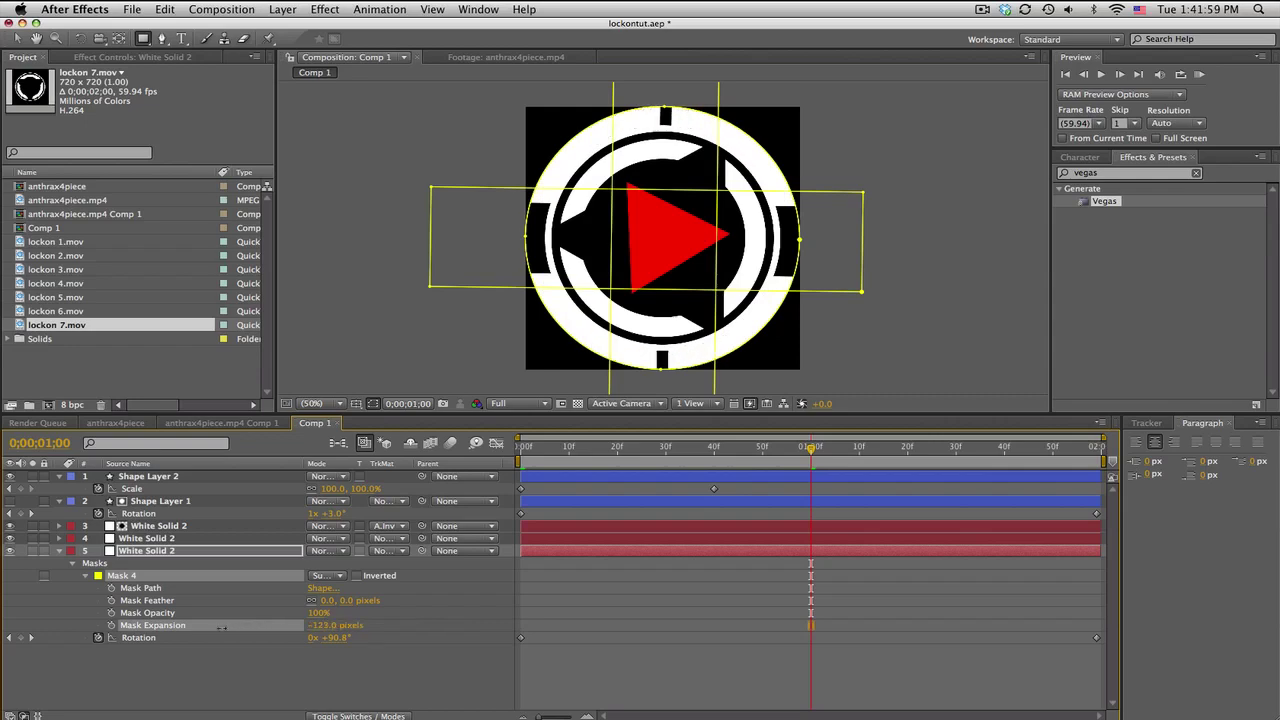
click(110, 625)
drag(545, 453, 520, 453)
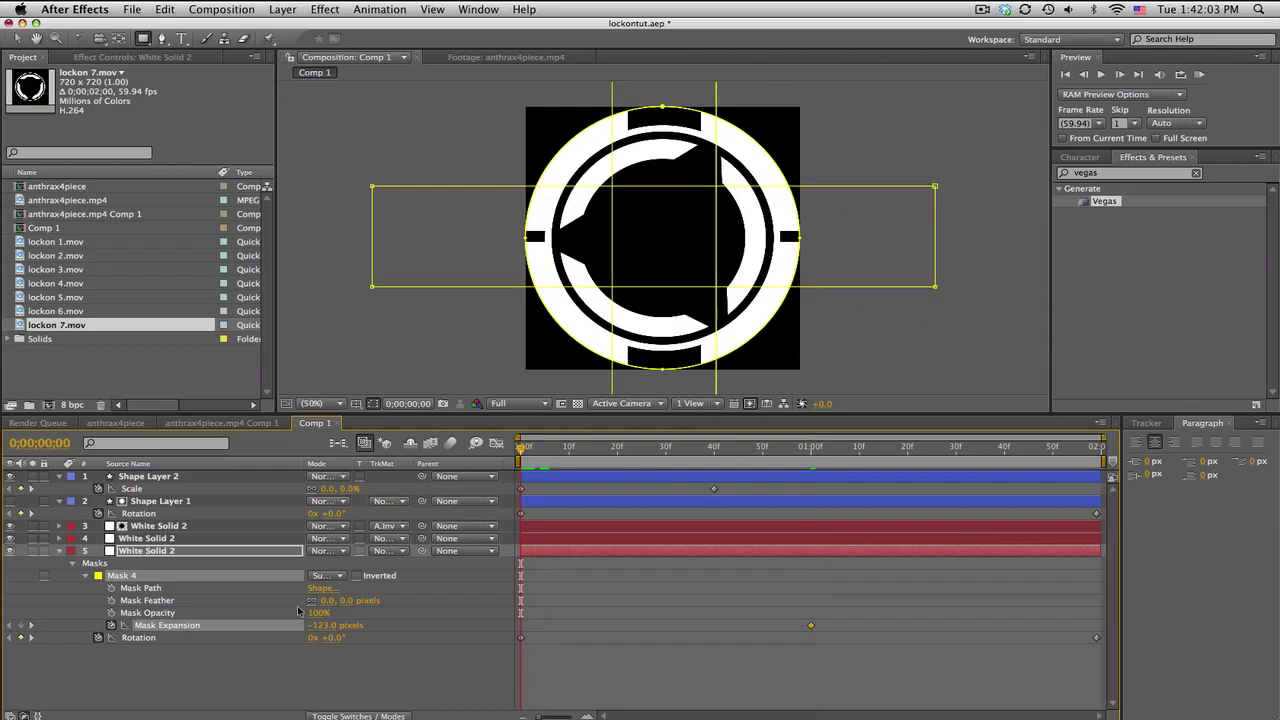
drag(315, 626, 570, 622)
click(652, 622)
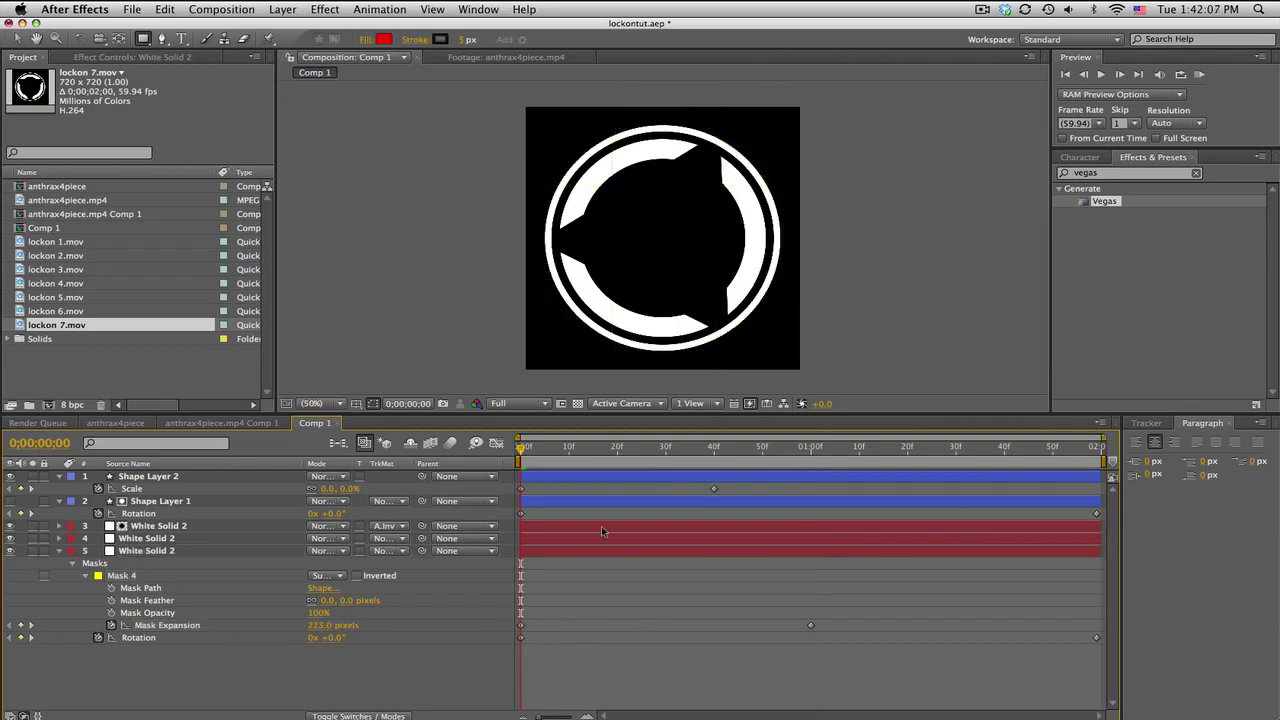
drag(521, 450, 628, 503)
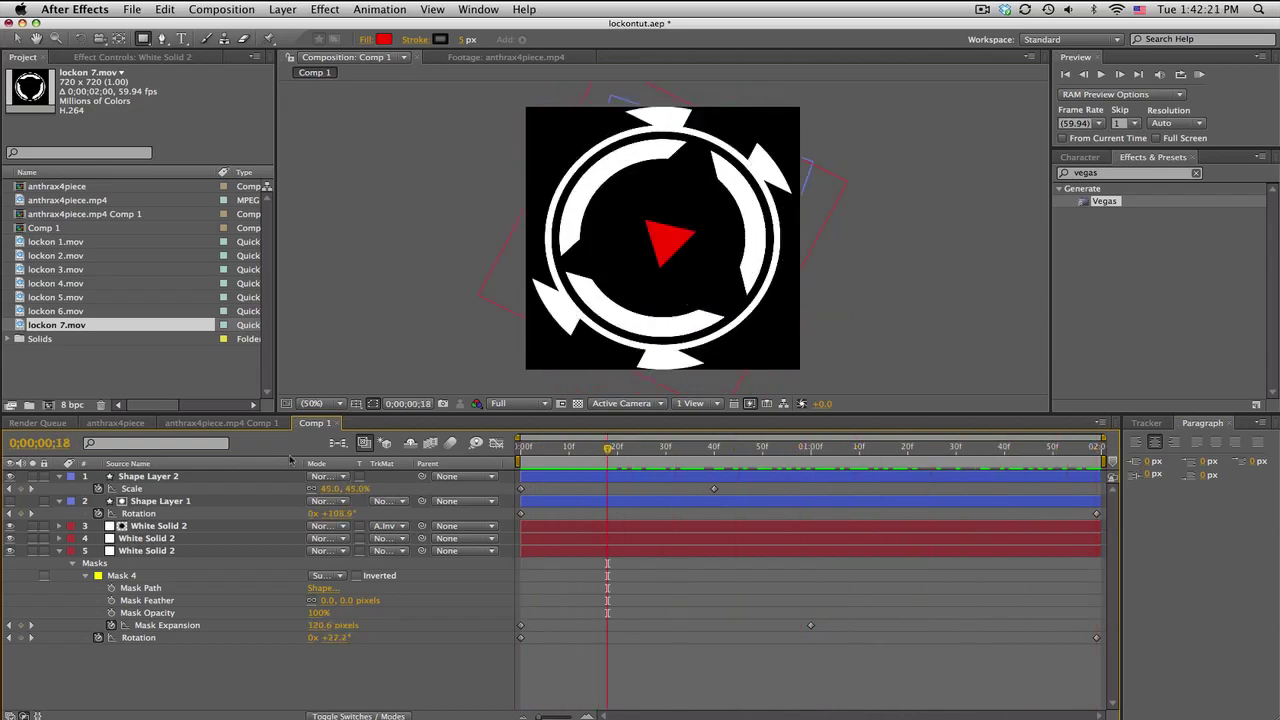
Open the anthrax4piece composition and run a RAM preview of the gameplay footage.
click(115, 422)
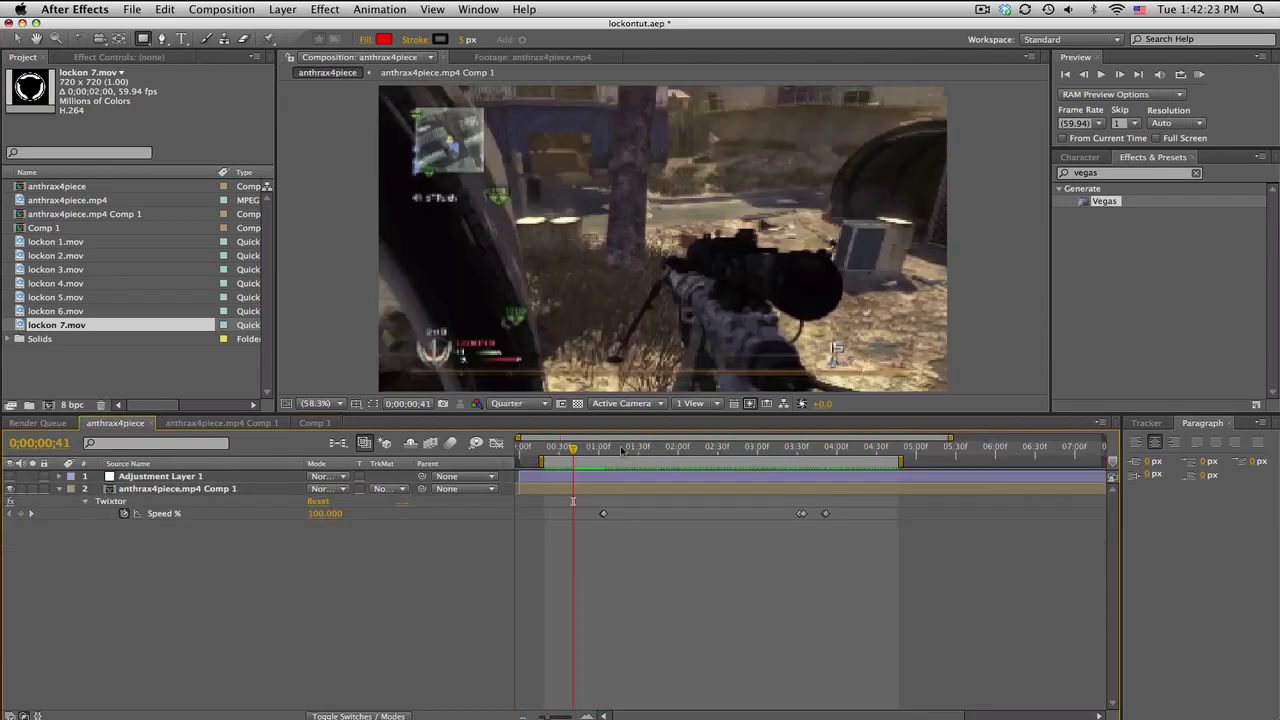
click(1199, 76)
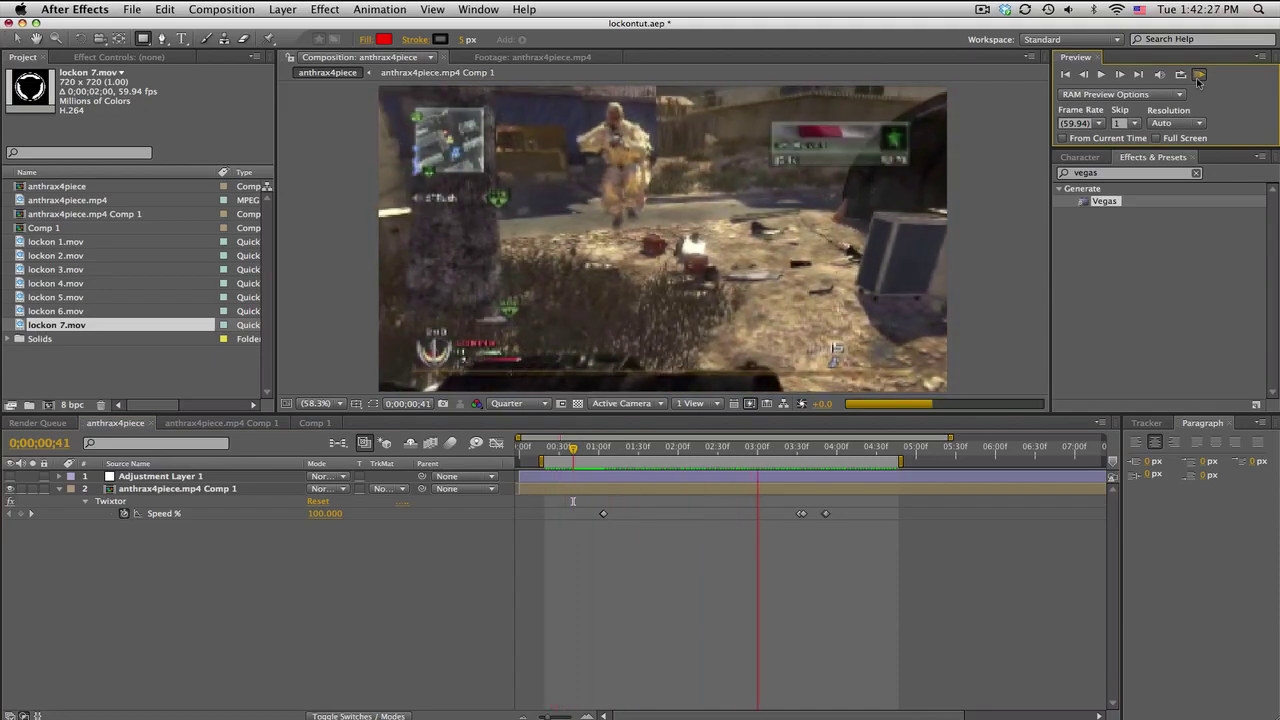
key(space)
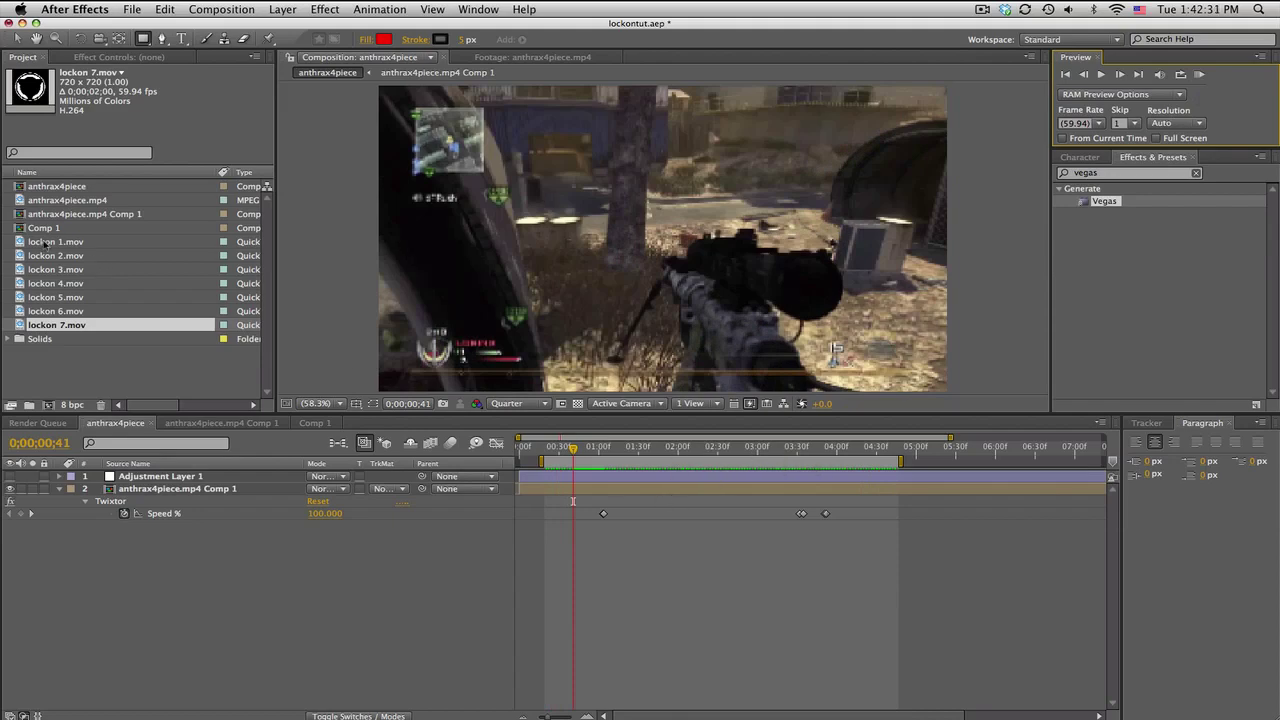
Add a null object to the anthrax4piece composition and move it onto the enemy player at 0;00;01;03.
click(282, 9)
mouse_move(300, 27)
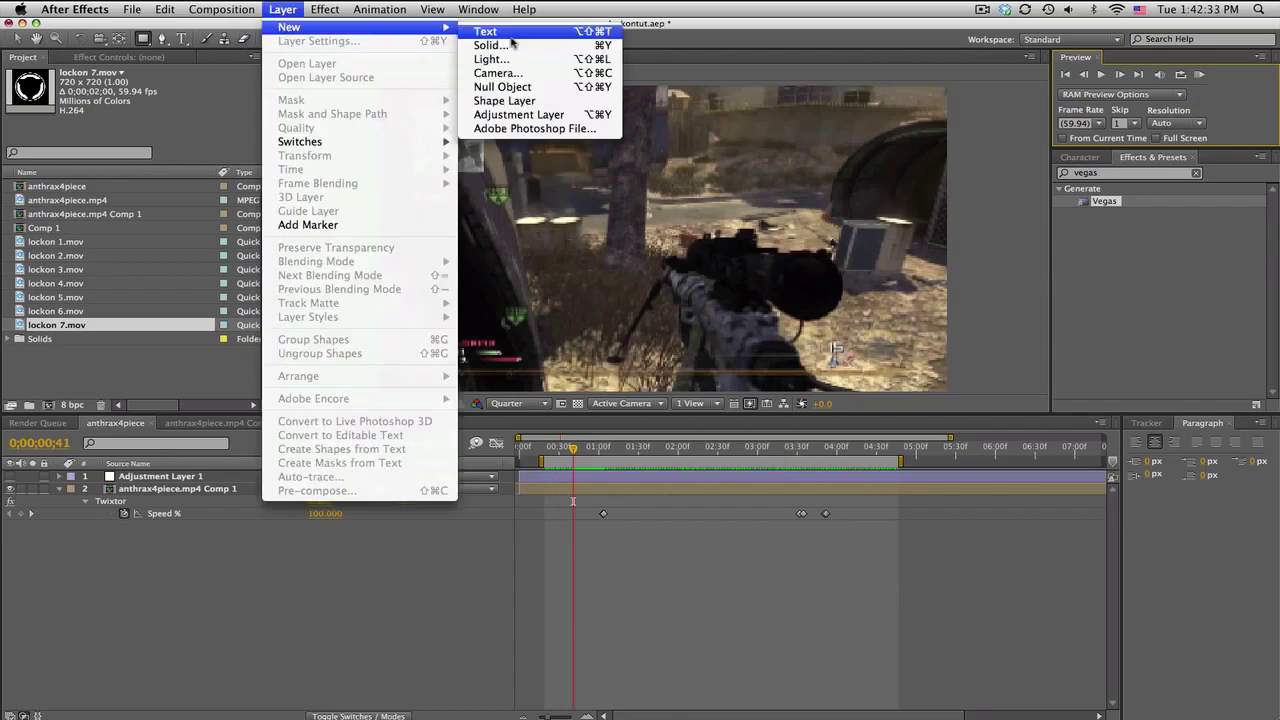
click(510, 87)
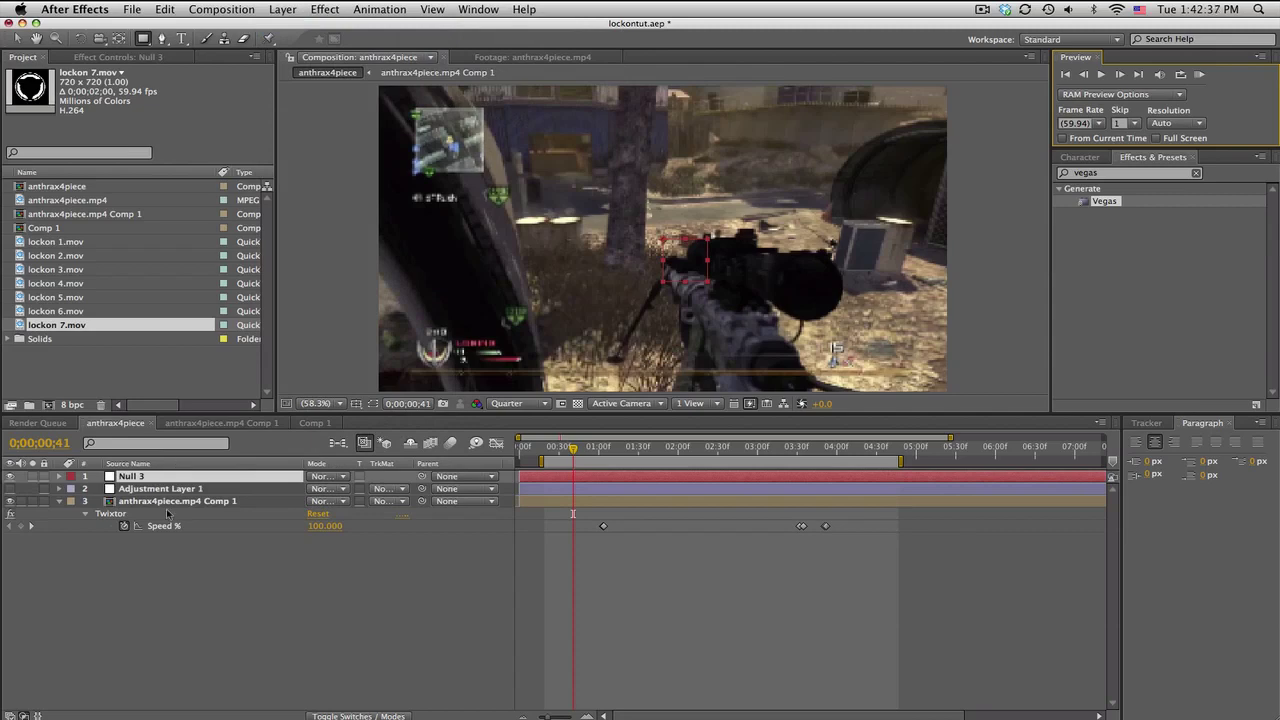
click(605, 450)
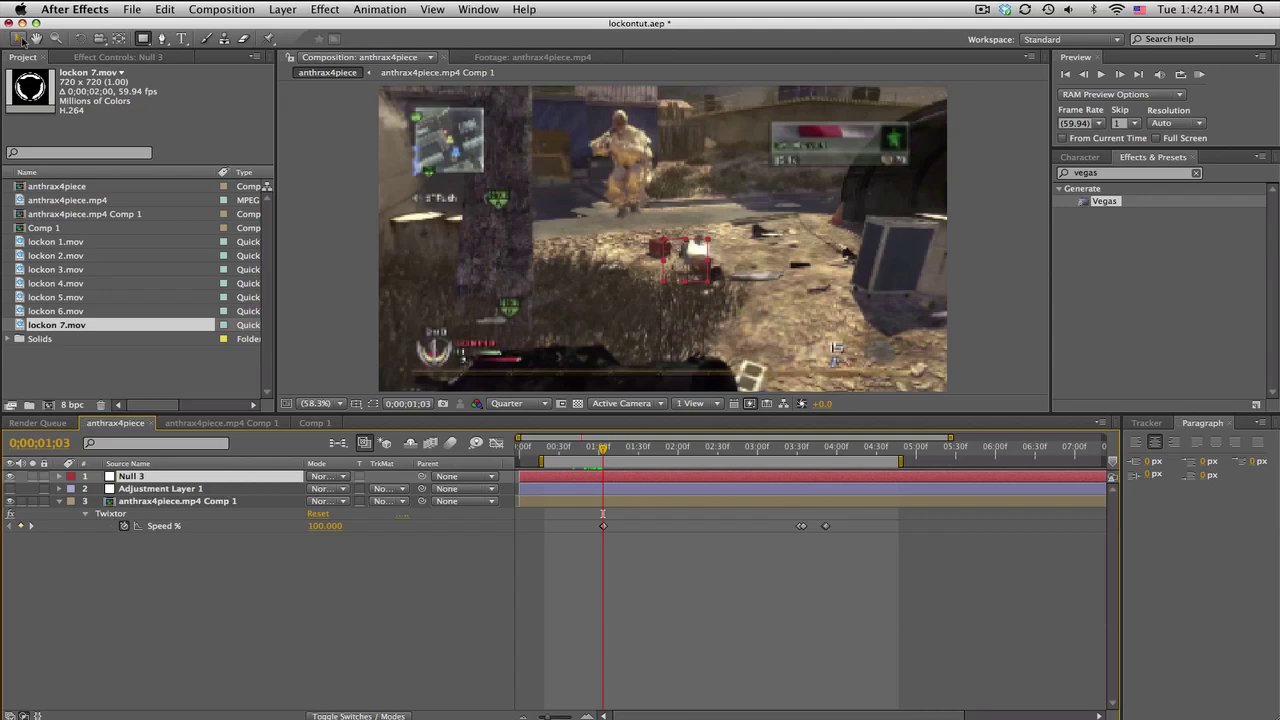
drag(674, 262, 637, 145)
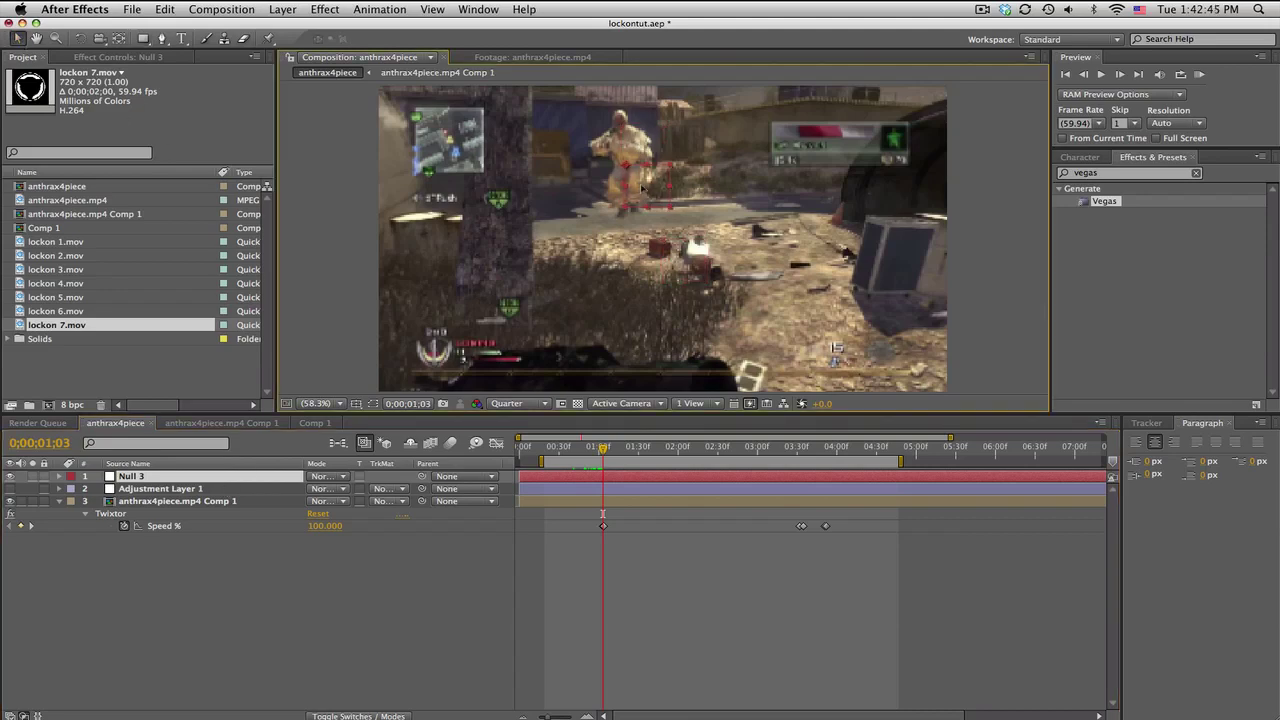
key(Return)
Keyframe Null 3's position on the enemy at 0;00;01;03 and reposition it to follow the enemy at 0;00;02;23.
click(135, 478)
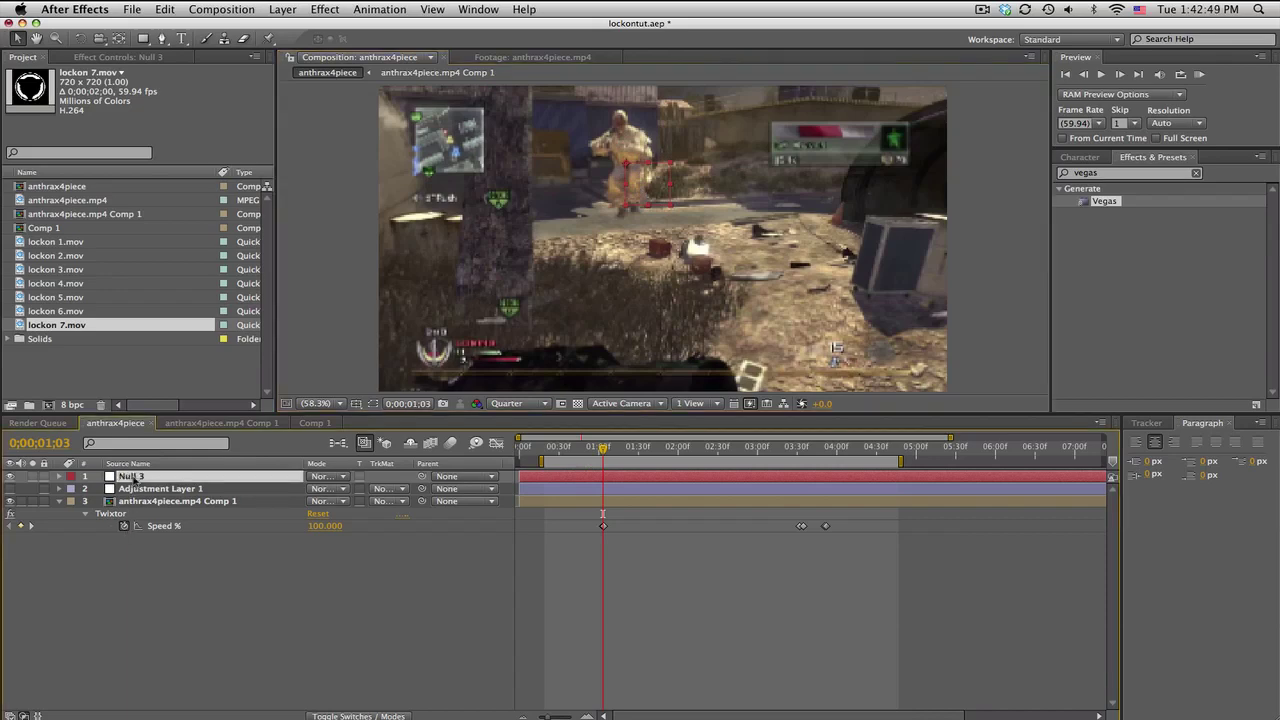
key(p)
click(99, 489)
drag(636, 452, 708, 452)
drag(662, 175, 658, 177)
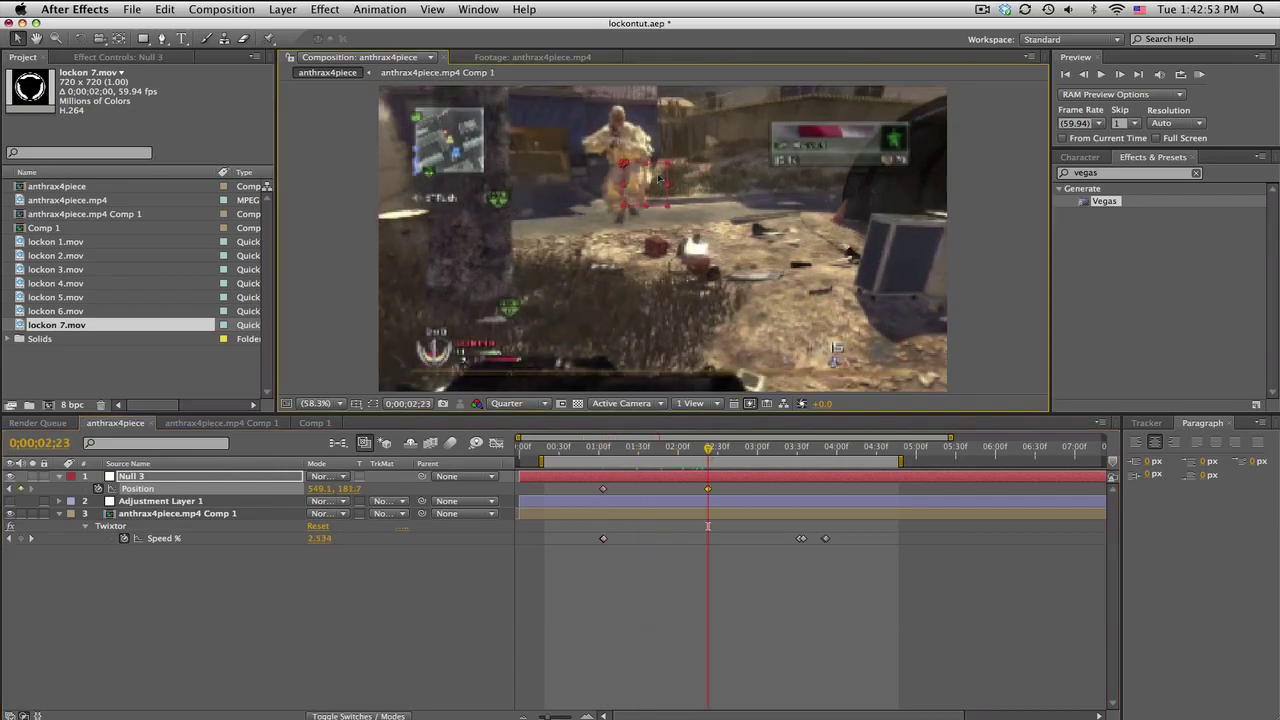
Add position keyframes to Null 3 at 0;00;03;24 and 0;00;03;35 to follow the enemy, and scrub to check the tracking.
drag(712, 452, 771, 449)
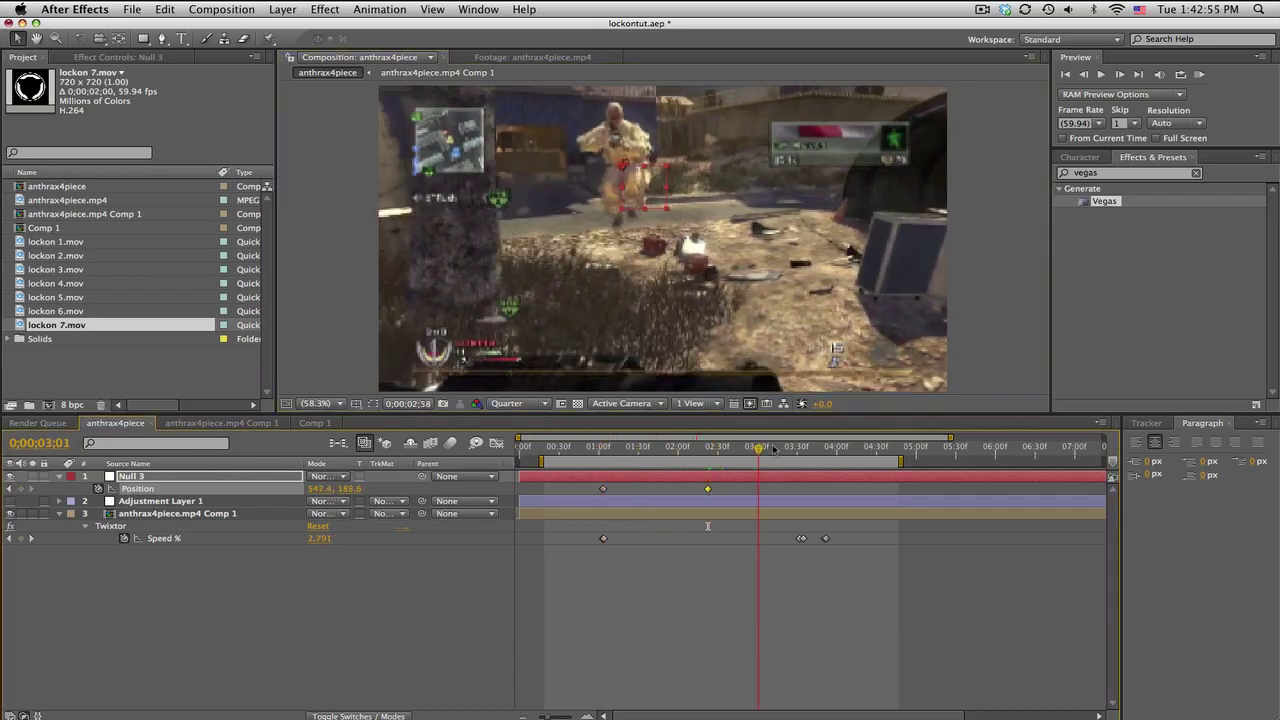
click(791, 447)
drag(641, 194, 641, 192)
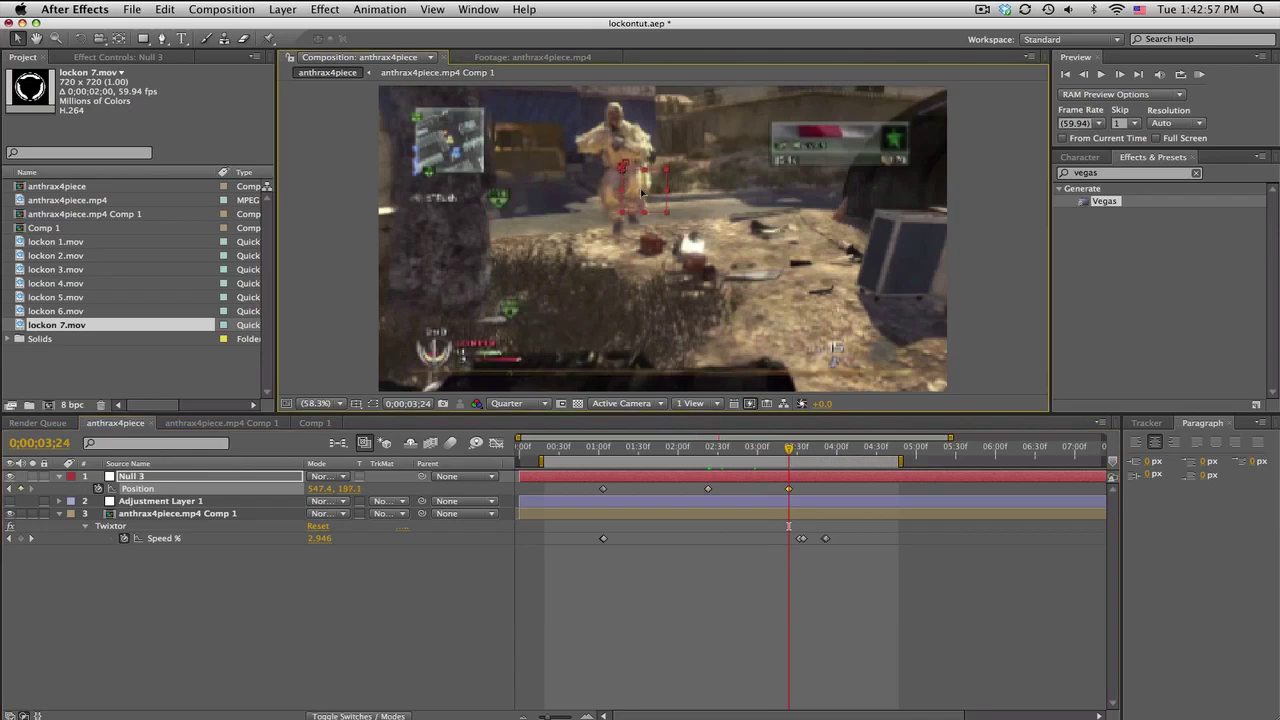
drag(796, 451, 803, 449)
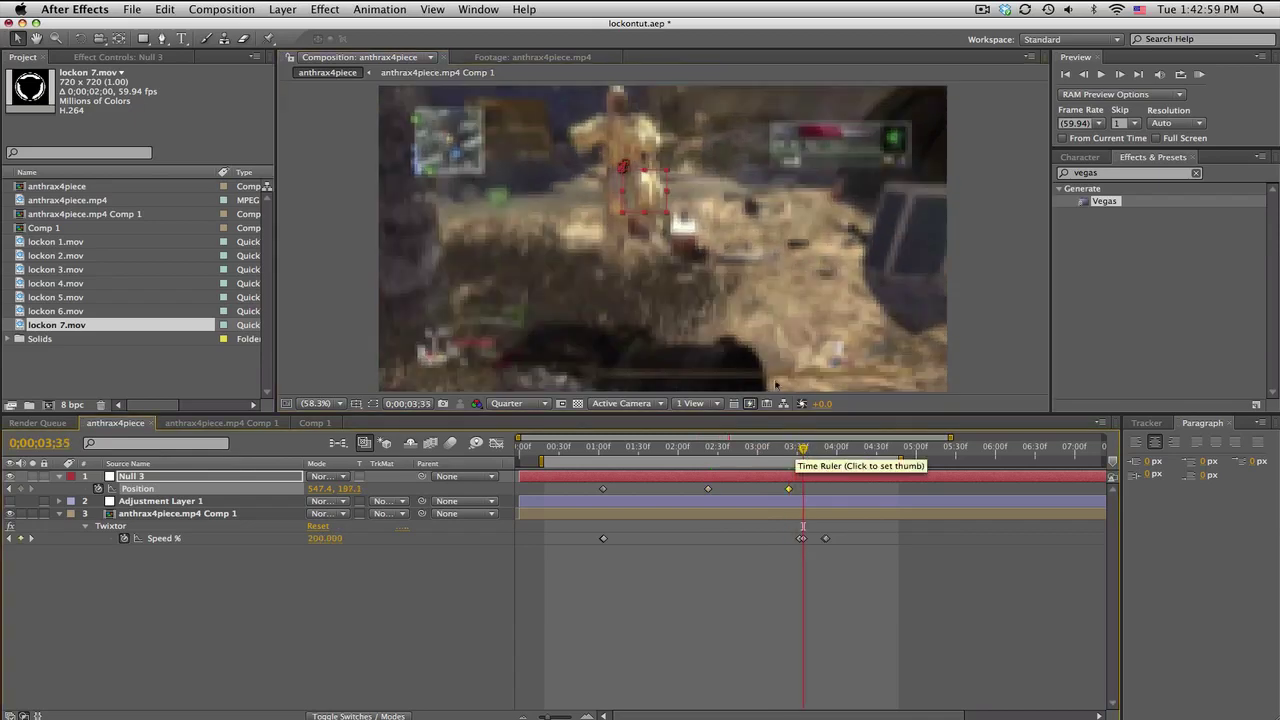
drag(634, 450, 777, 450)
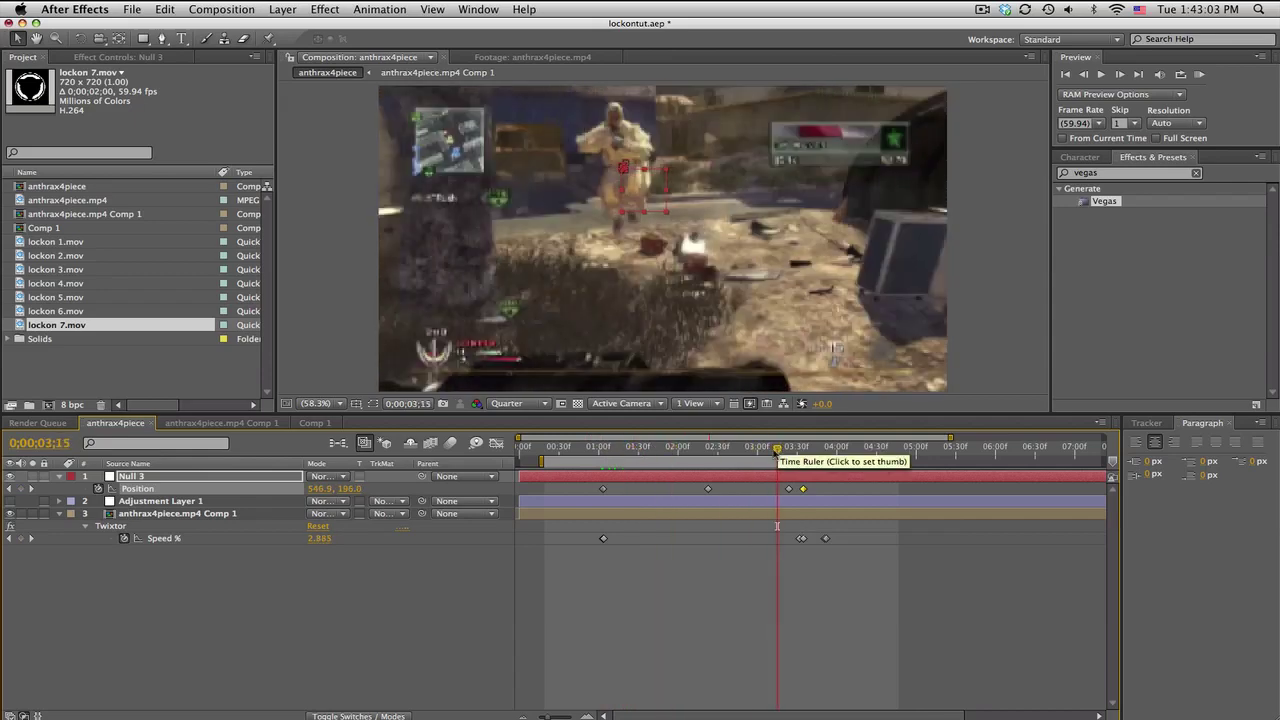
Place lockon 1.mov in the timeline between Adjustment Layer 1 and the gameplay layer, starting shortly after Null 3's first keyframe.
click(822, 613)
mouse_move(609, 450)
mouse_down()
mouse_move(819, 450)
mouse_move(629, 450)
mouse_up()
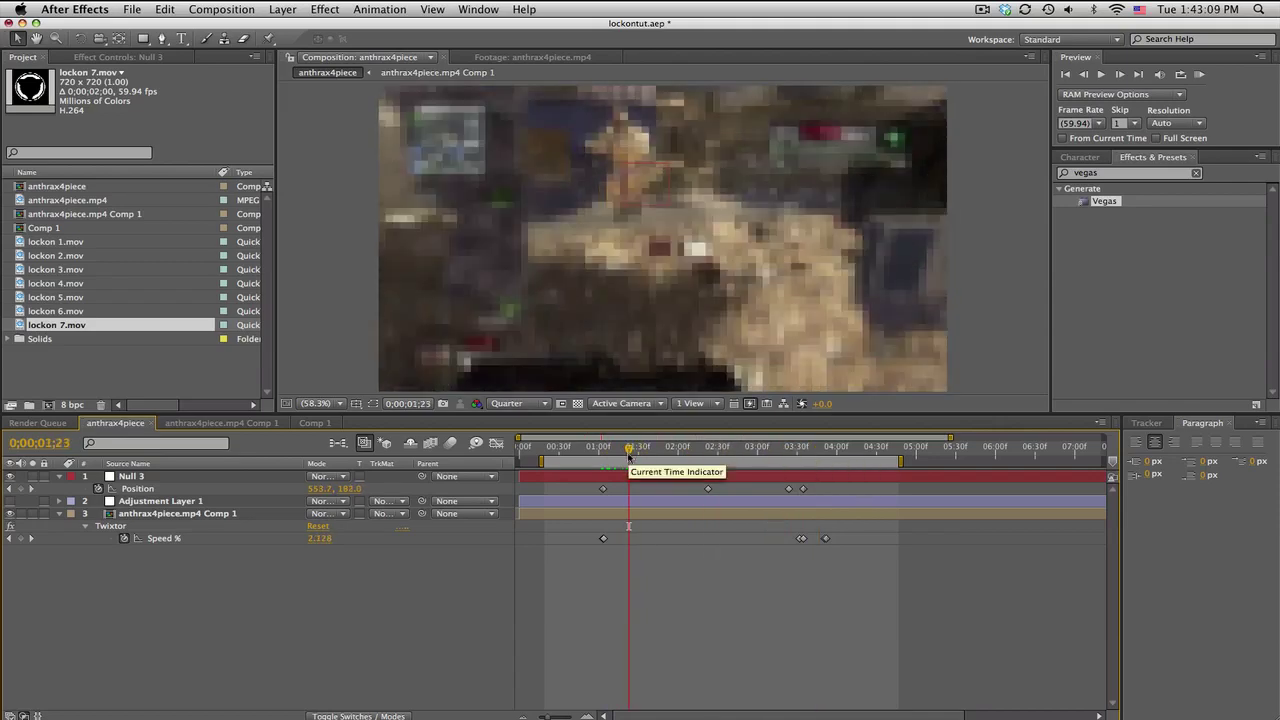
drag(58, 243, 691, 518)
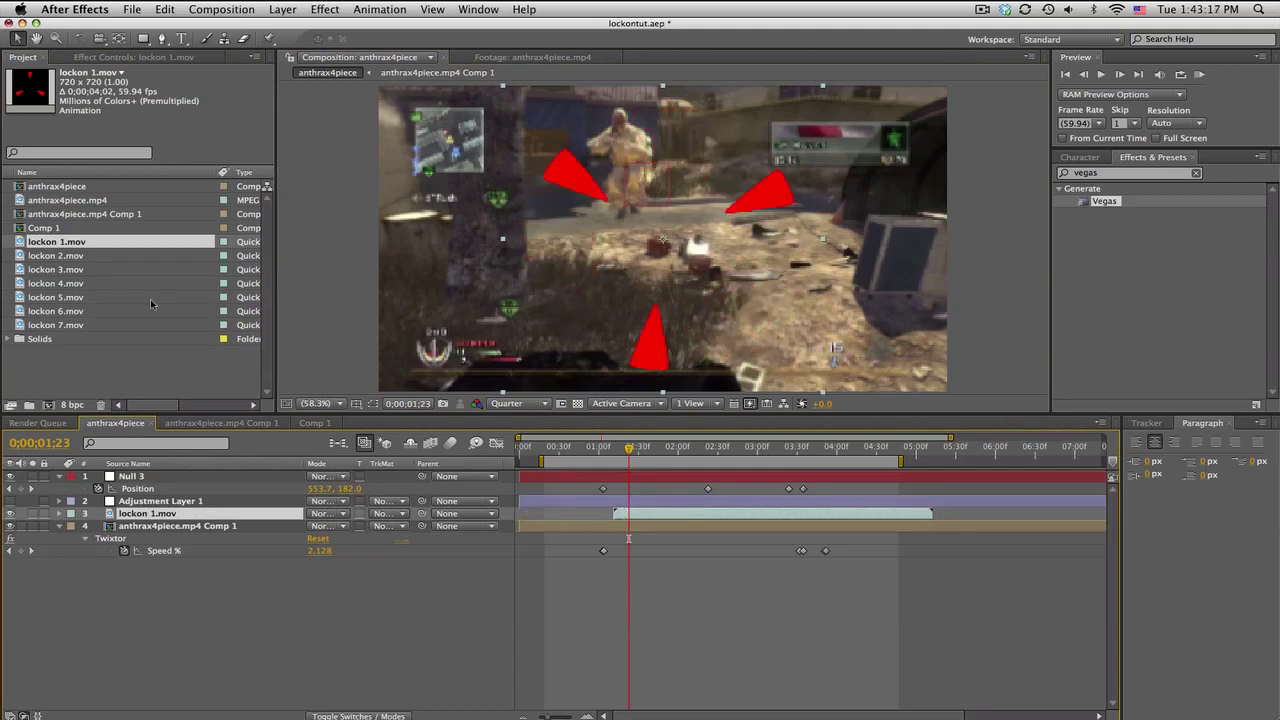
Set lockon 1.mov's footage interpretation to loop 1 time and scrub through the clip.
right_click(92, 242)
mouse_move(123, 297)
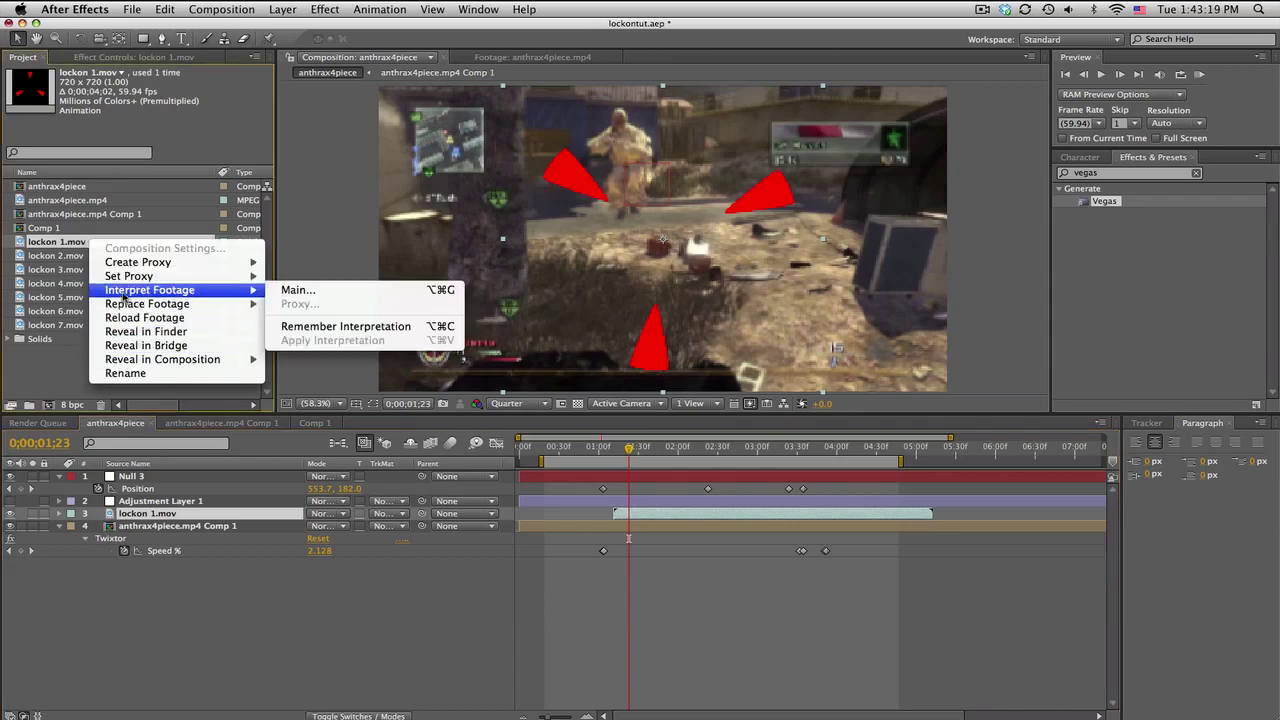
click(298, 289)
click(590, 565)
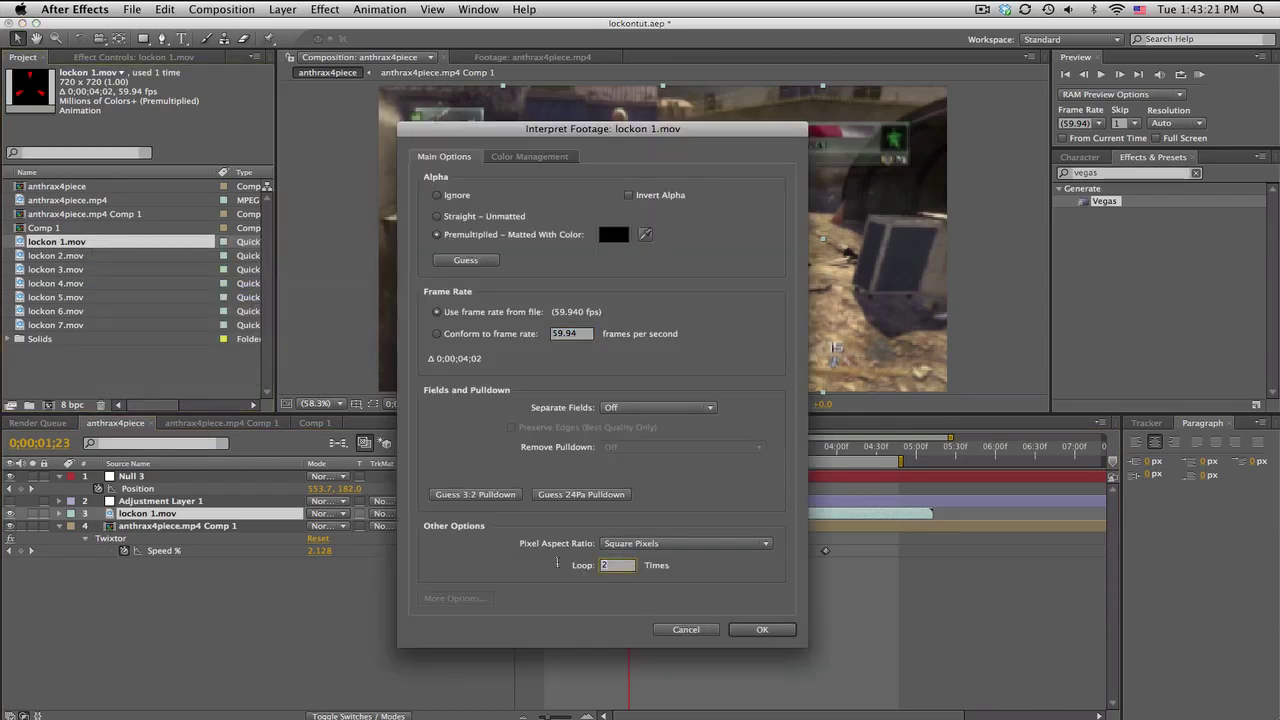
text(1)
key(Return)
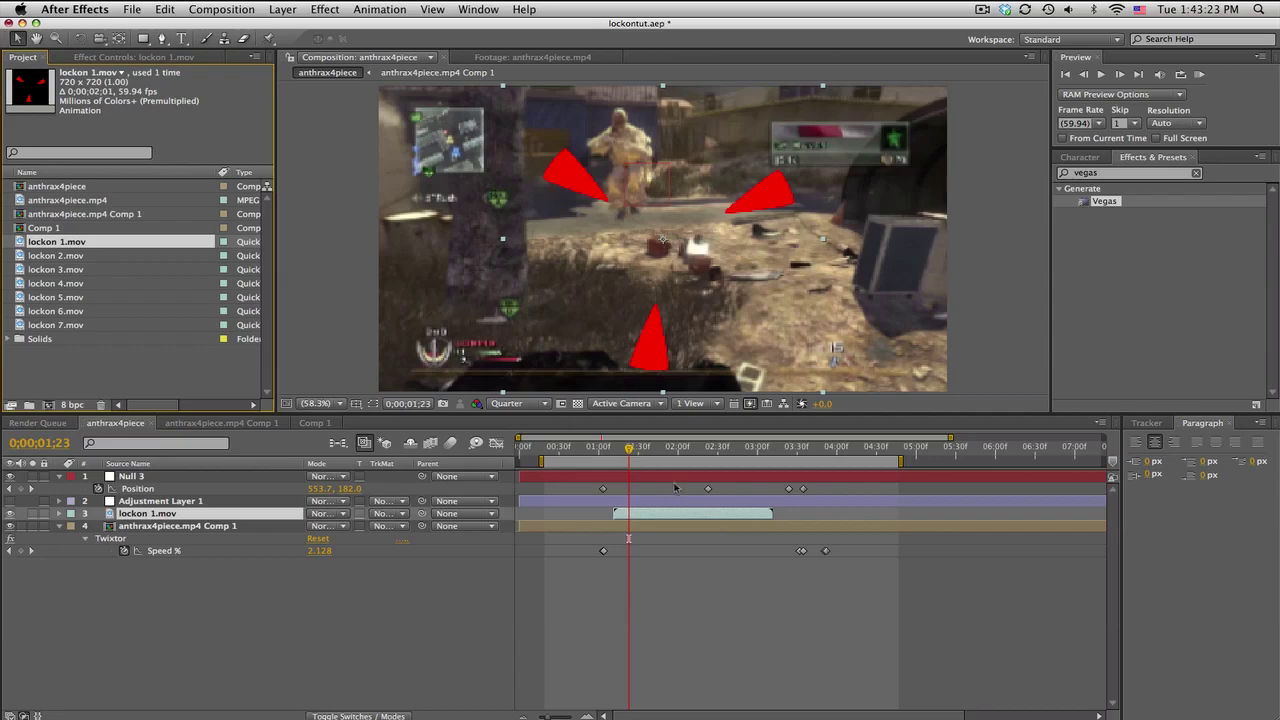
drag(628, 448, 718, 449)
Set lockon 1.mov's footage interpretation to loop 2 times.
right_click(64, 242)
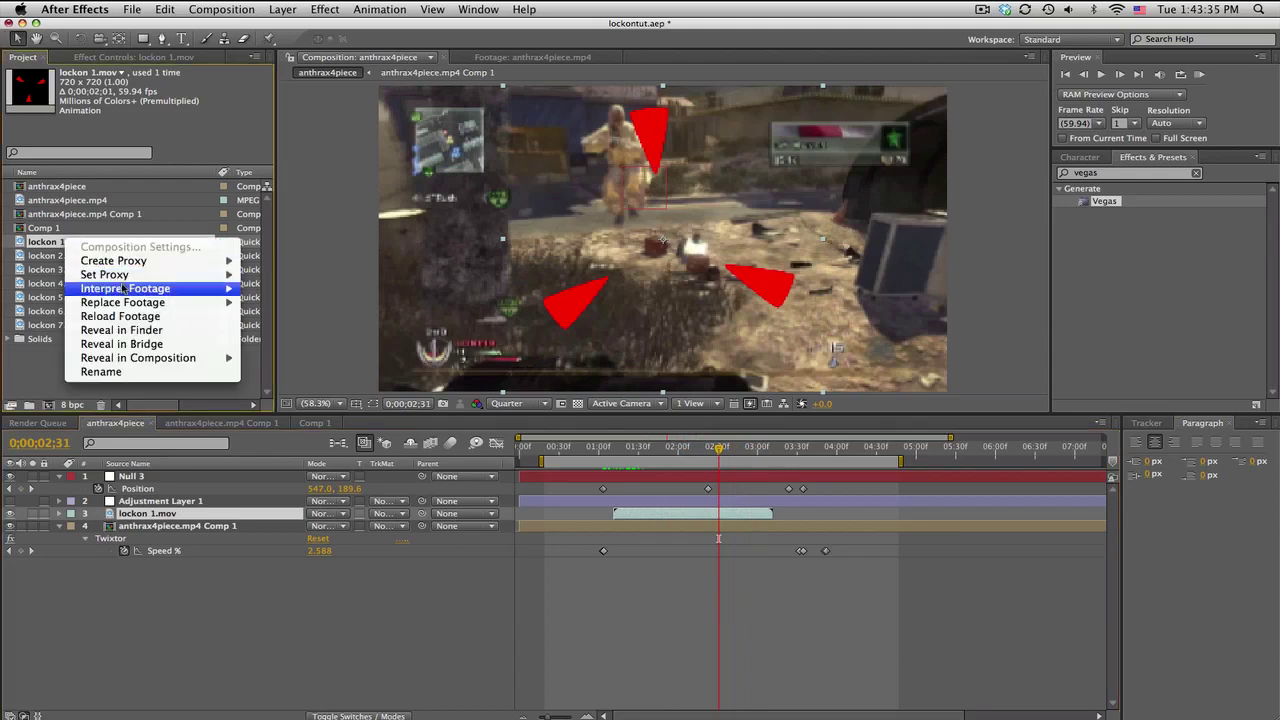
mouse_move(128, 290)
click(283, 291)
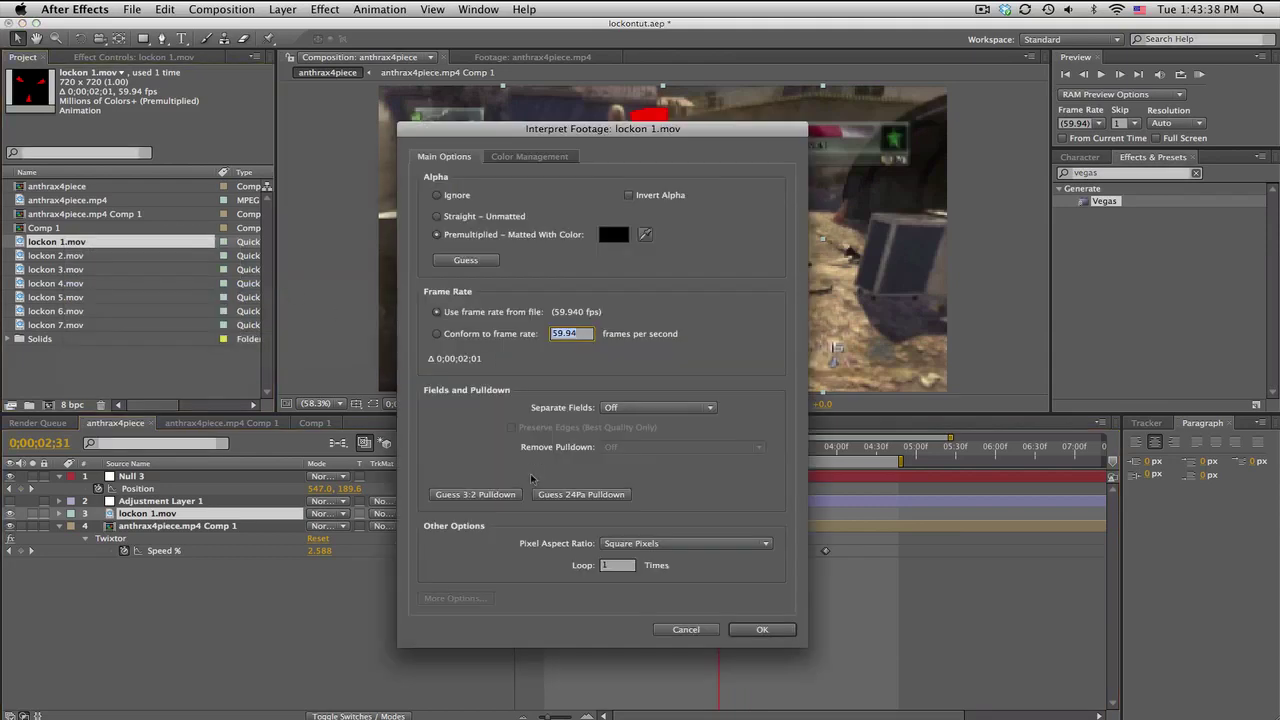
click(621, 566)
click(765, 629)
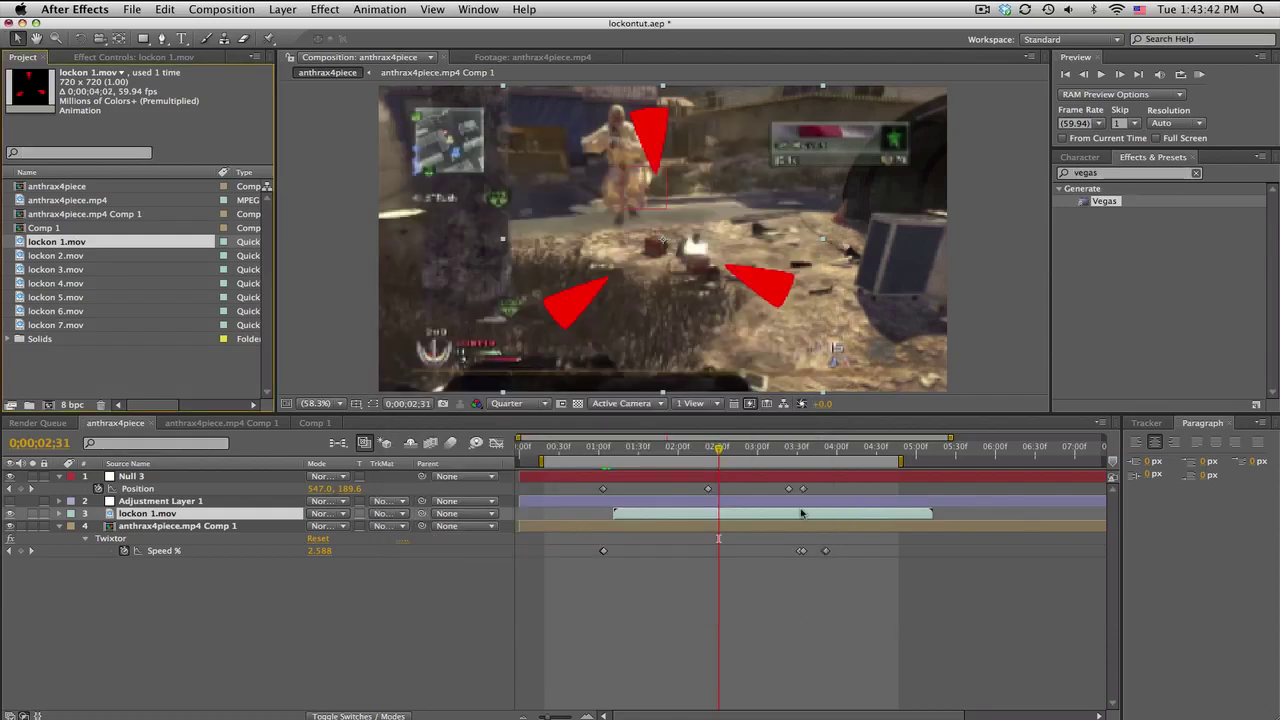
Shift lockon 1.mov slightly earlier in the timeline, closer to Null 3's first keyframe, and preview the clip from there.
drag(680, 513, 660, 515)
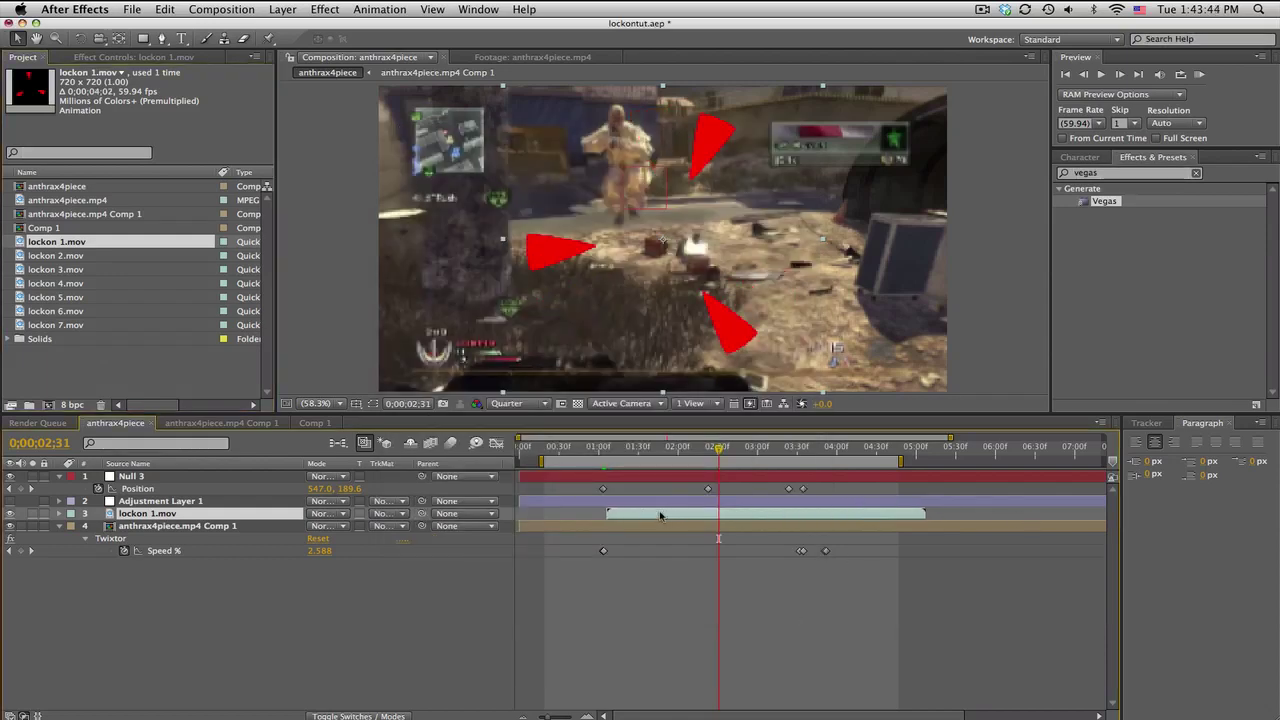
click(608, 452)
key(space)
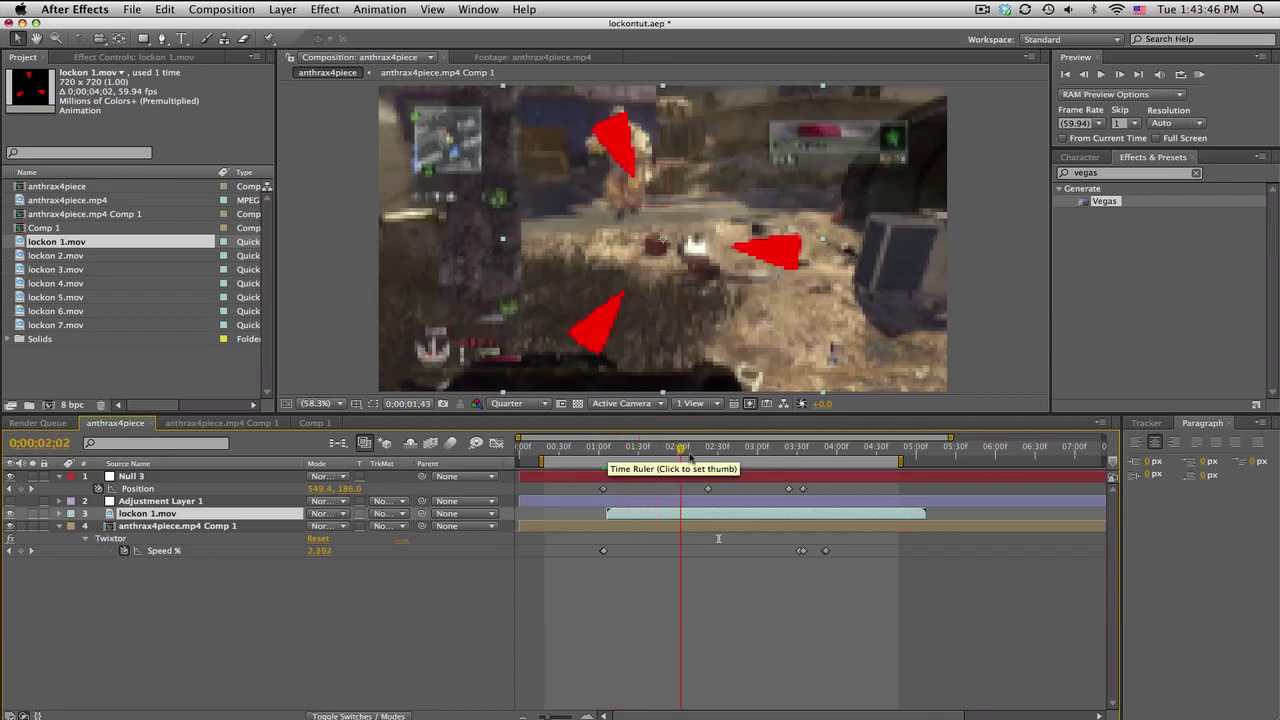
drag(810, 463, 698, 375)
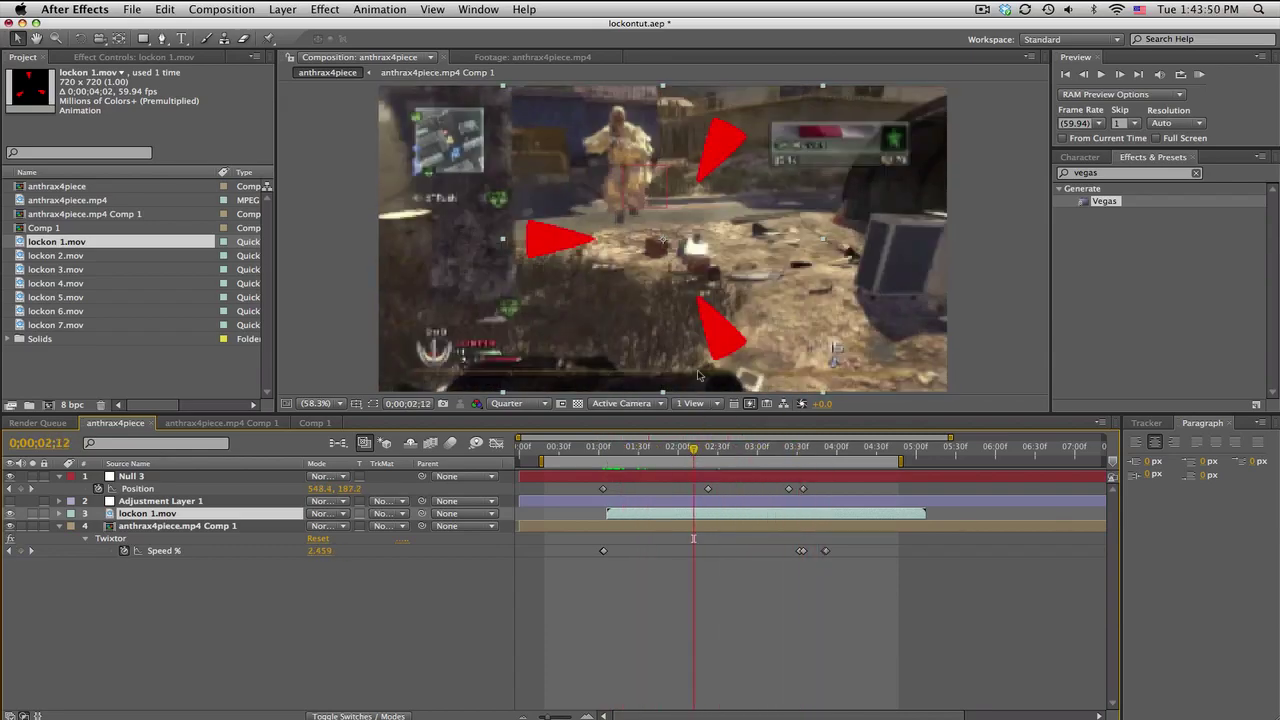
Set lockon 1.mov's blending mode to Add and turn on the visibility of Adjustment Layer 1.
click(331, 514)
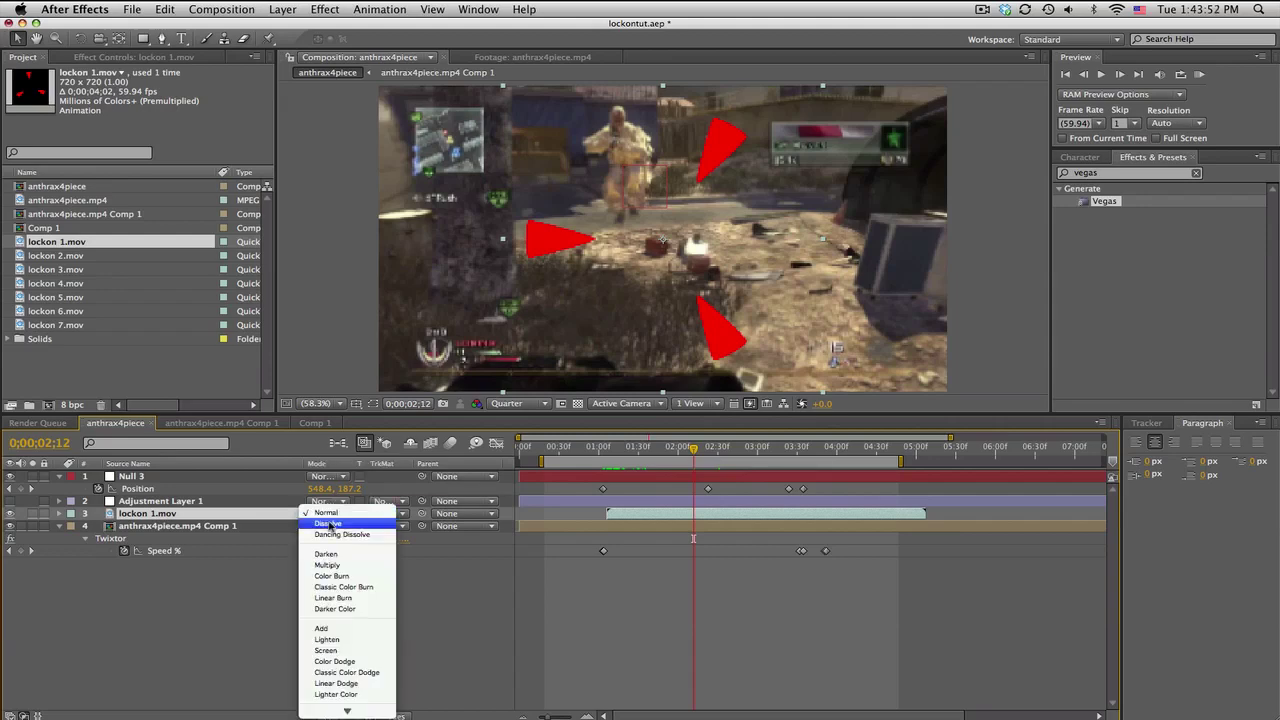
click(336, 631)
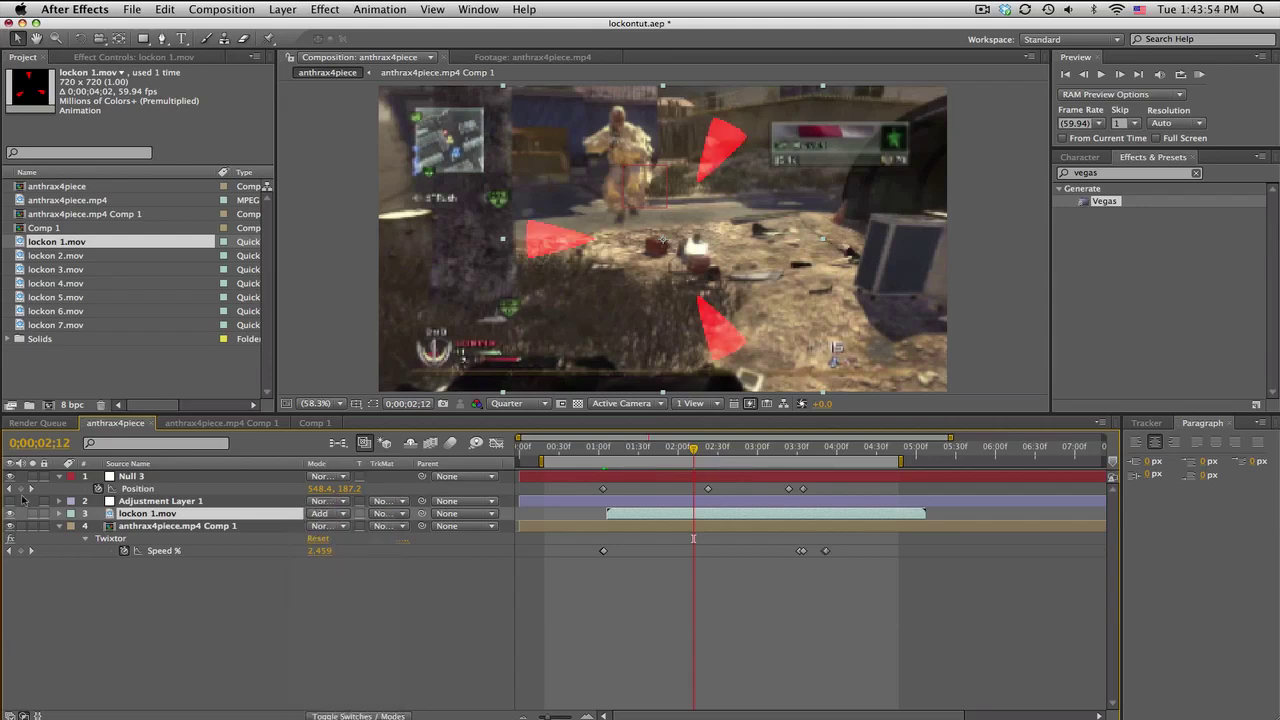
click(11, 502)
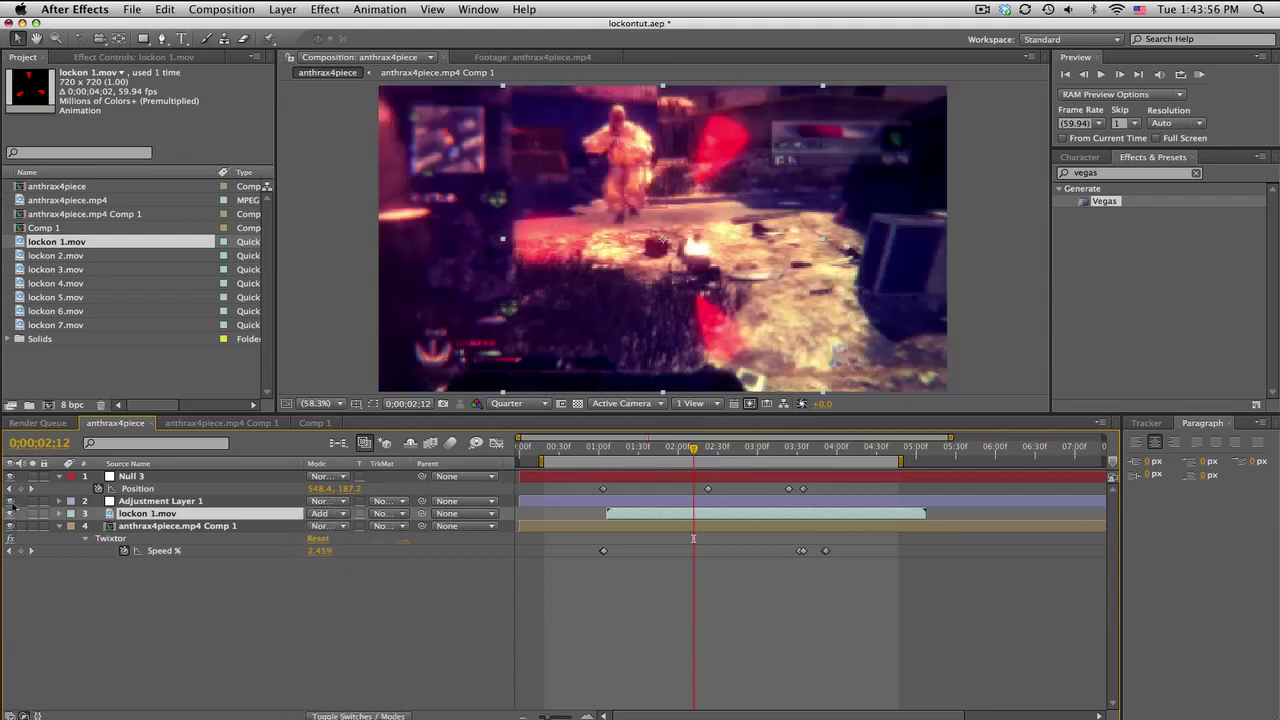
Align lockon 1.mov's start with Null 3's first keyframe and parent the layer to Null 3.
click(608, 447)
drag(634, 515, 628, 515)
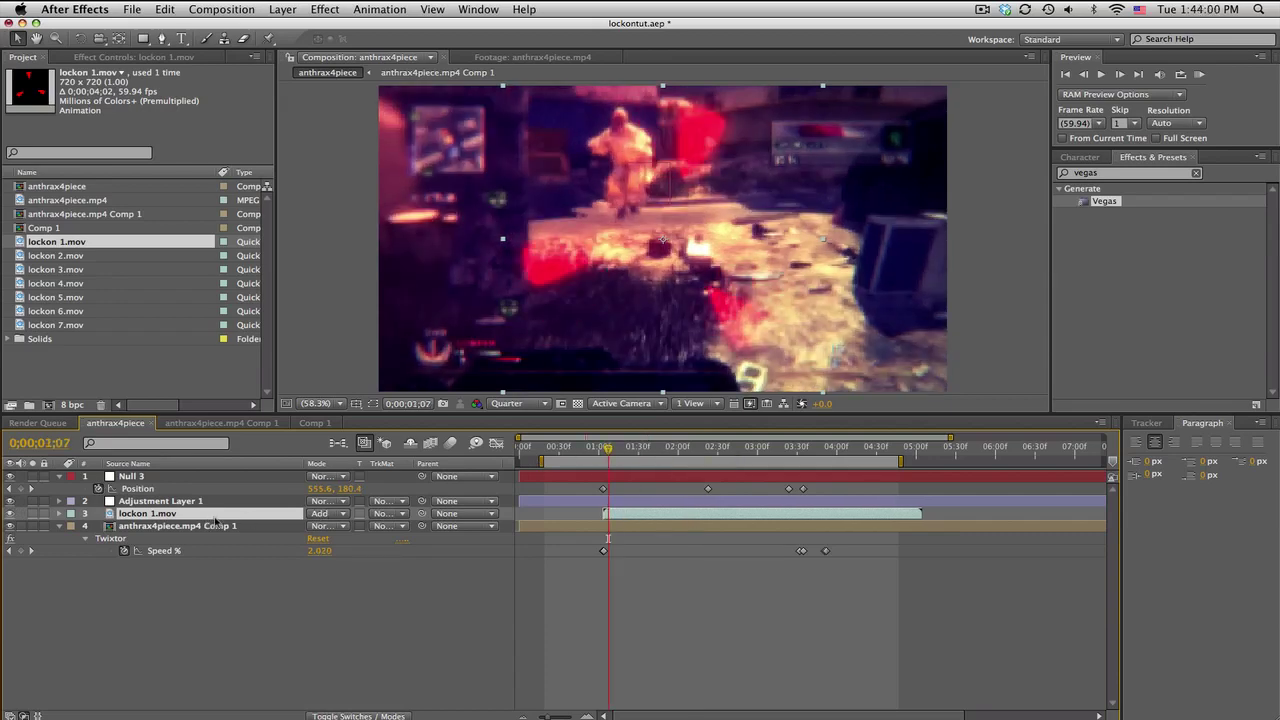
drag(423, 514, 153, 478)
Scale lockon 1.mov to 50%, position it over the enemy, and scrub the timeline to check how it follows.
drag(681, 264, 643, 321)
click(292, 513)
key(s)
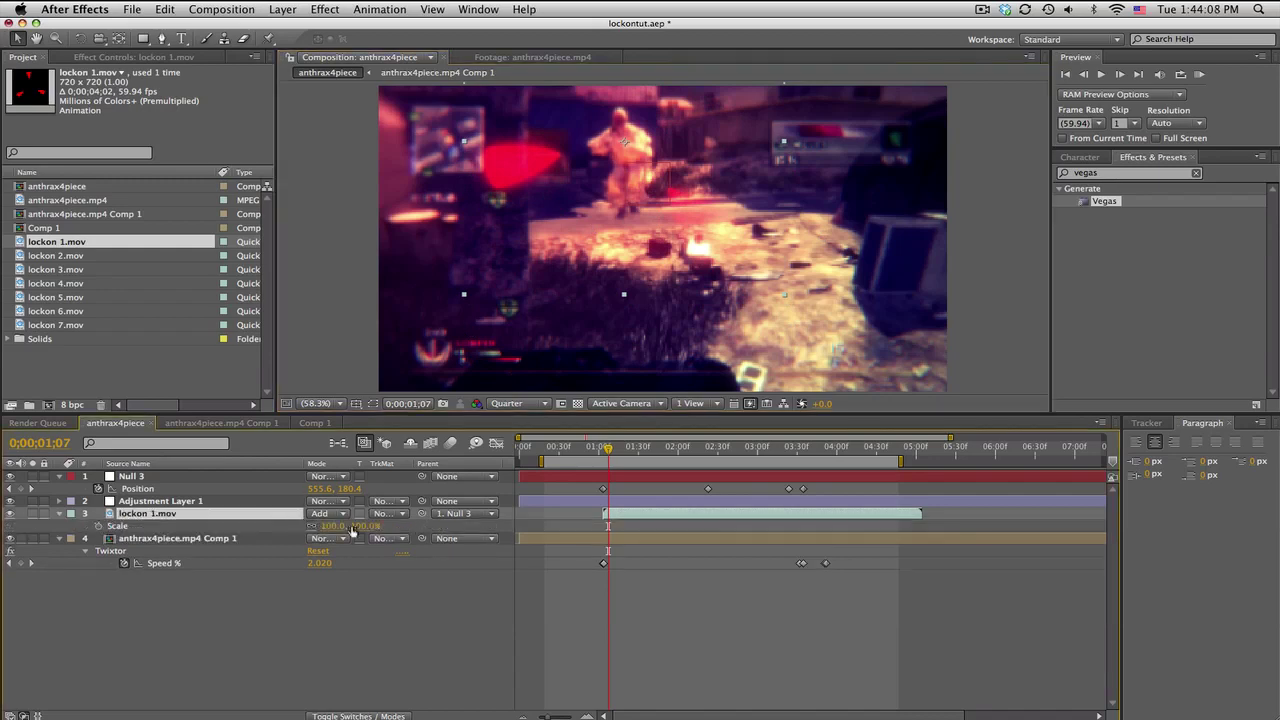
click(334, 527)
key(Return)
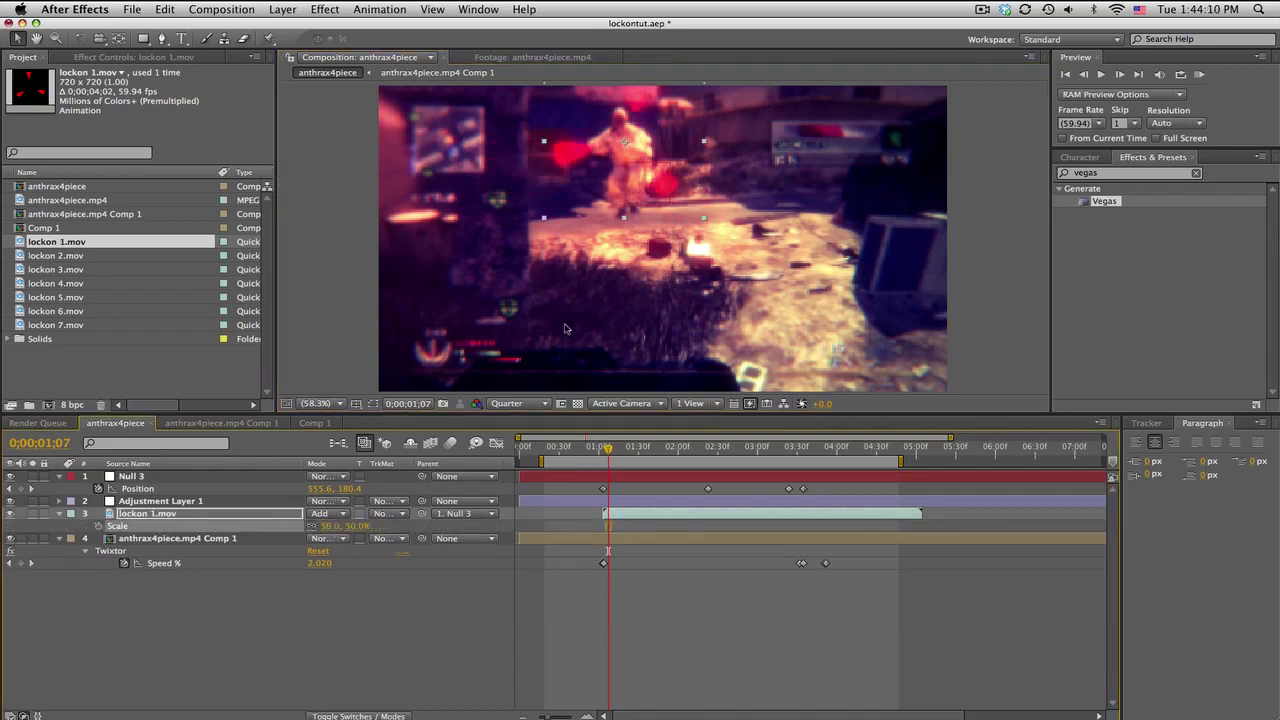
drag(650, 131, 650, 149)
click(658, 596)
click(597, 447)
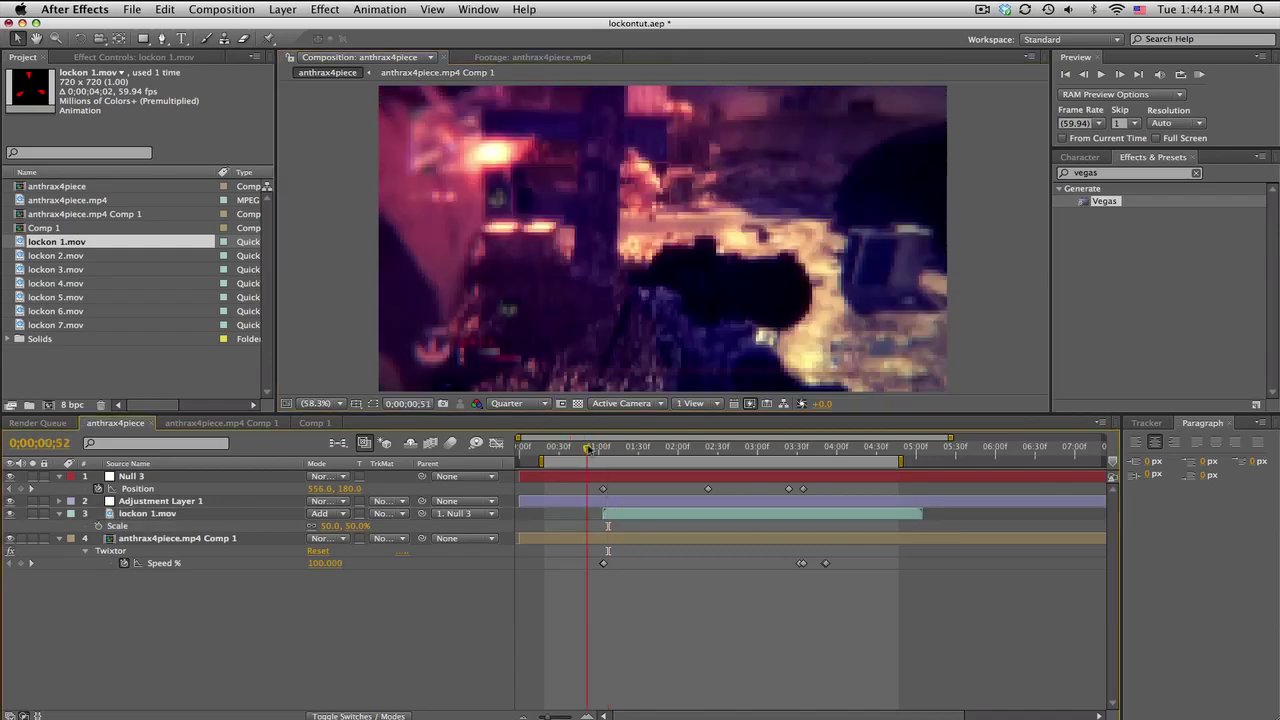
drag(597, 450, 760, 450)
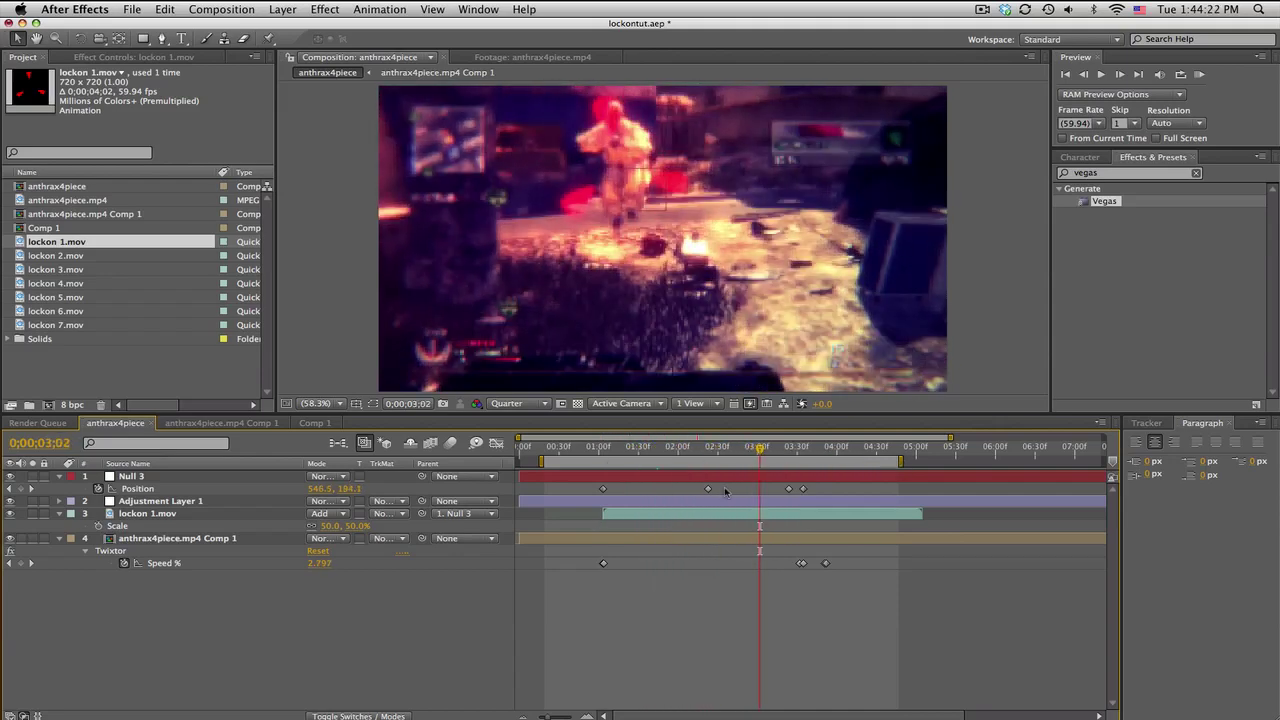
click(617, 449)
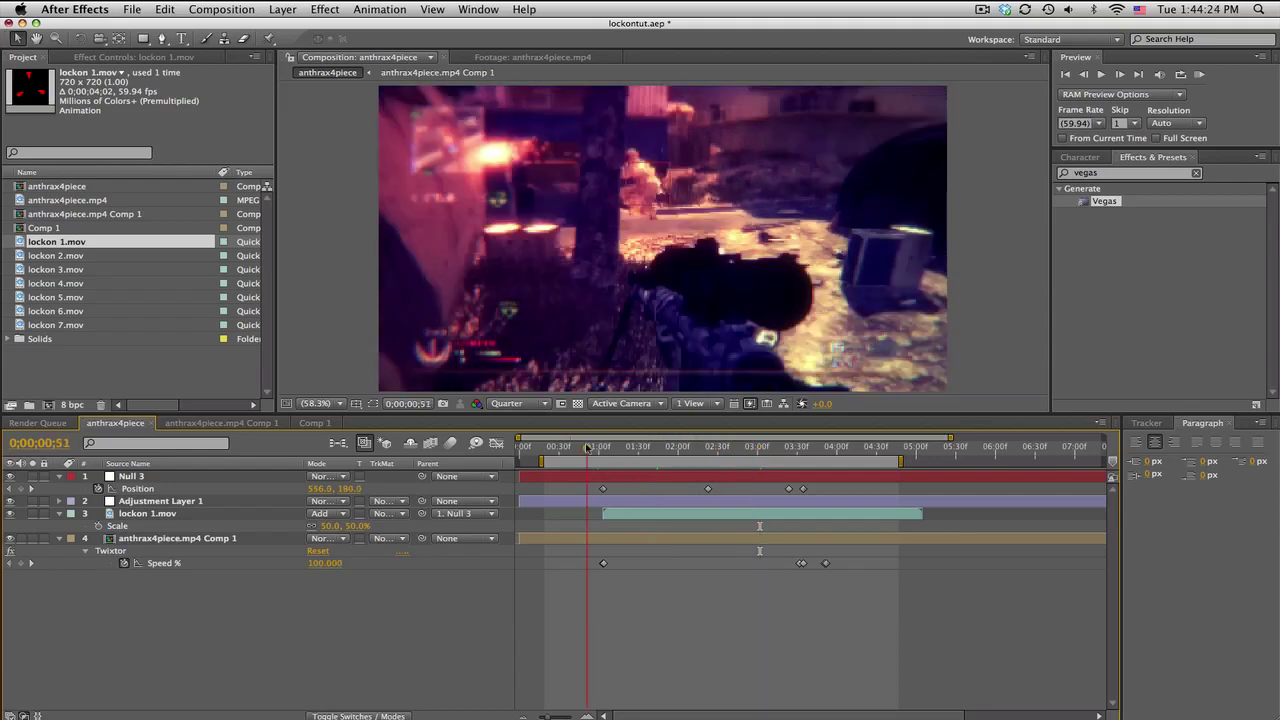
Add scale keyframes to lockon 1.mov at its start and at 0;00;01;28, and trim its end at 0;00;03;31.
drag(617, 449, 636, 449)
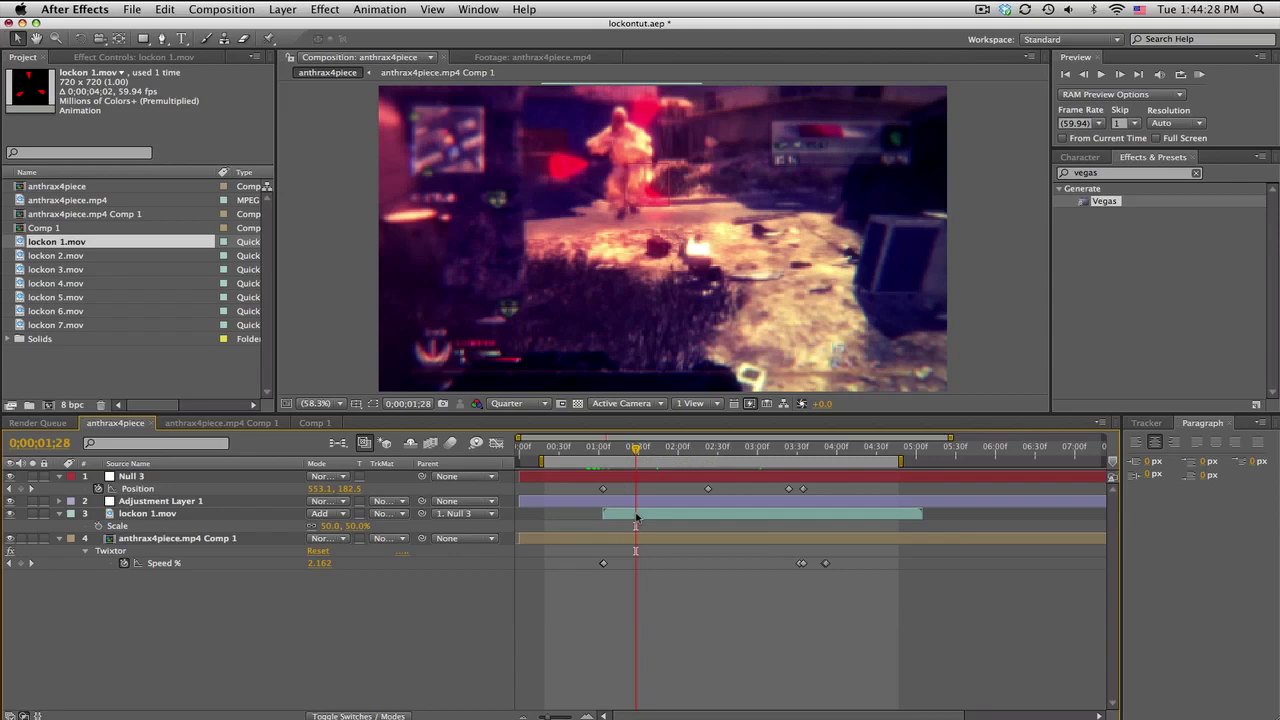
click(637, 514)
key(s)
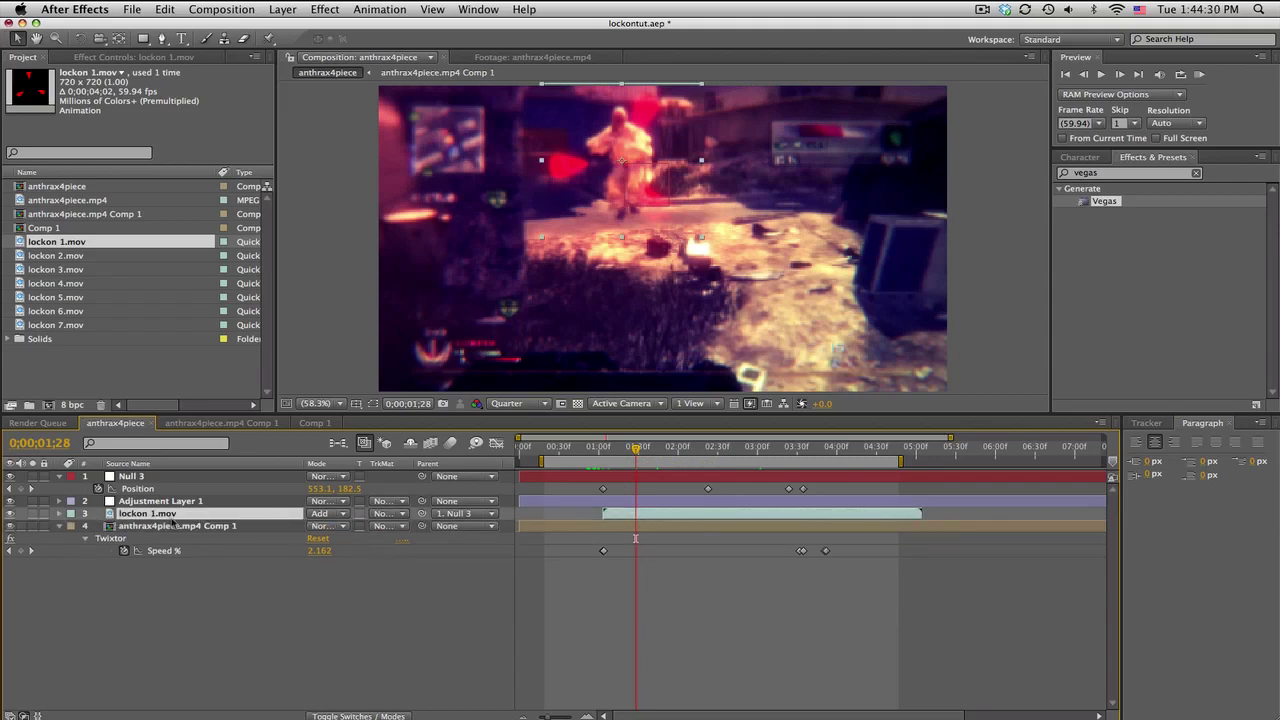
key(s)
click(99, 526)
drag(610, 451, 603, 449)
drag(358, 526, 799, 452)
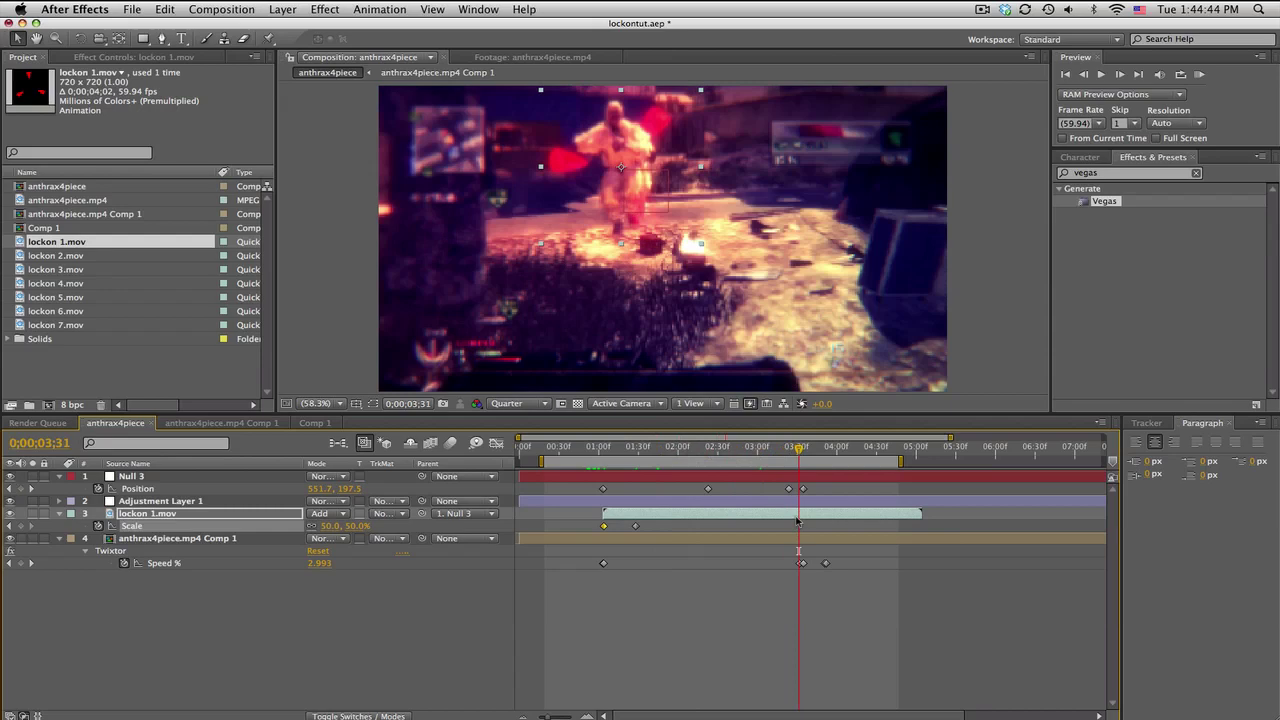
click(797, 518)
key(space)
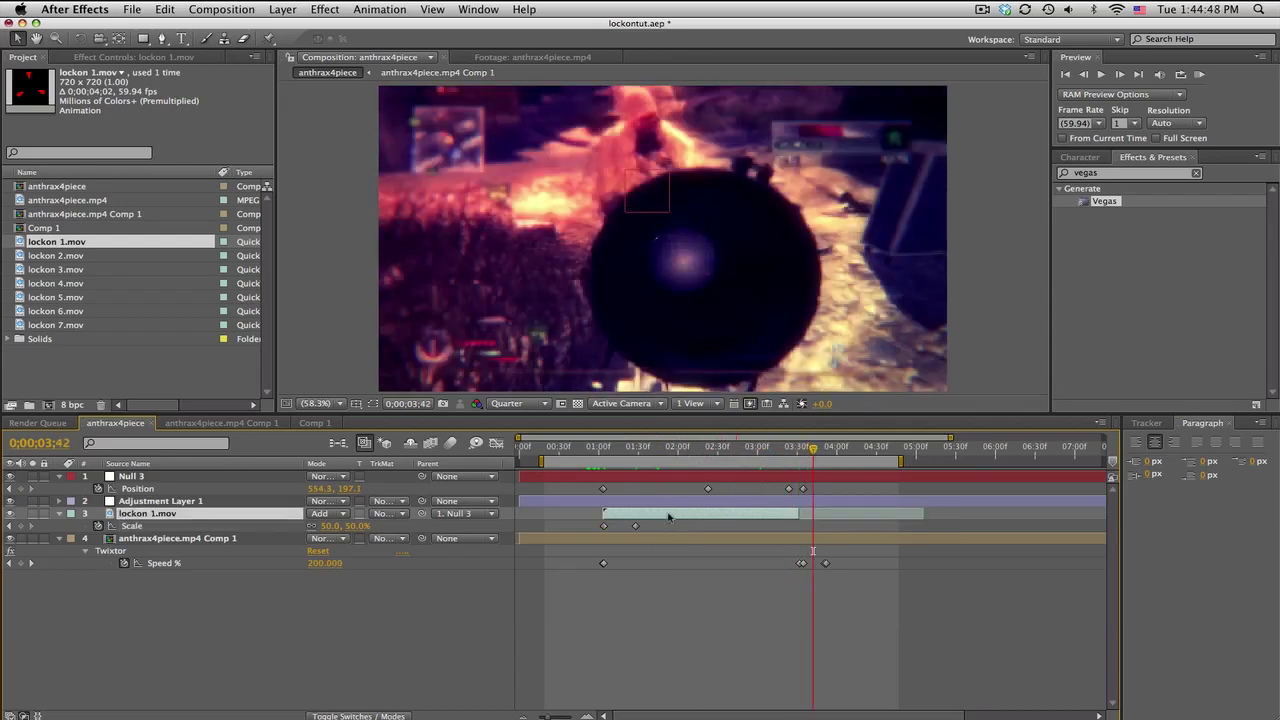
Delete lockon 1.mov from the timeline and place lockon 2.mov between Adjustment Layer 1 and the gameplay layer.
key(Delete)
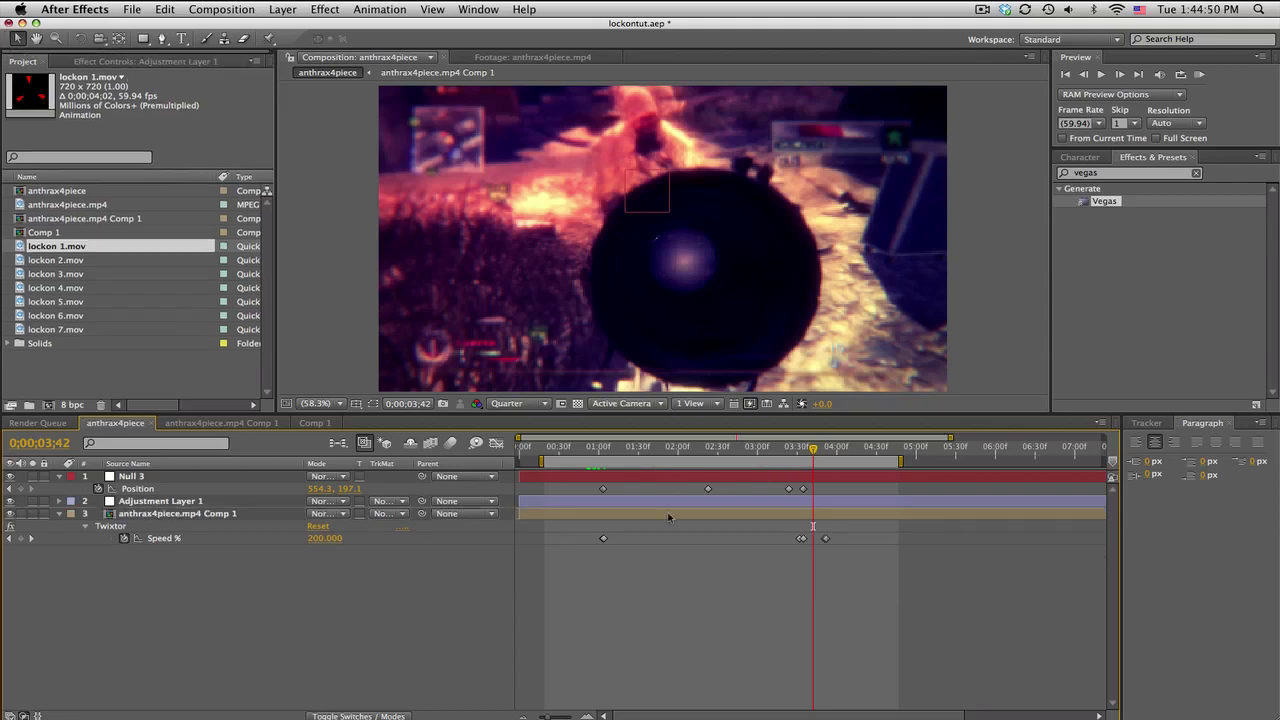
drag(45, 262, 150, 507)
click(600, 451)
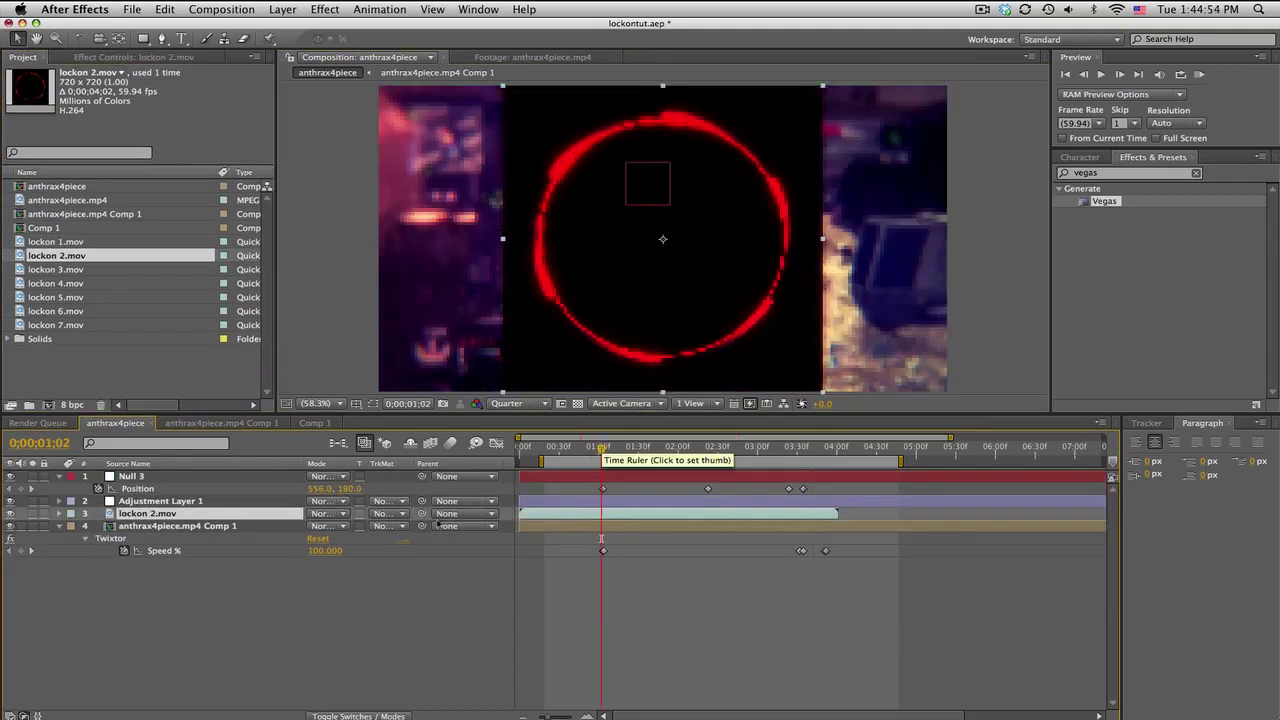
Set lockon 2.mov's blending mode to Add and shift the clip to start at about 0;00;01;02.
click(335, 513)
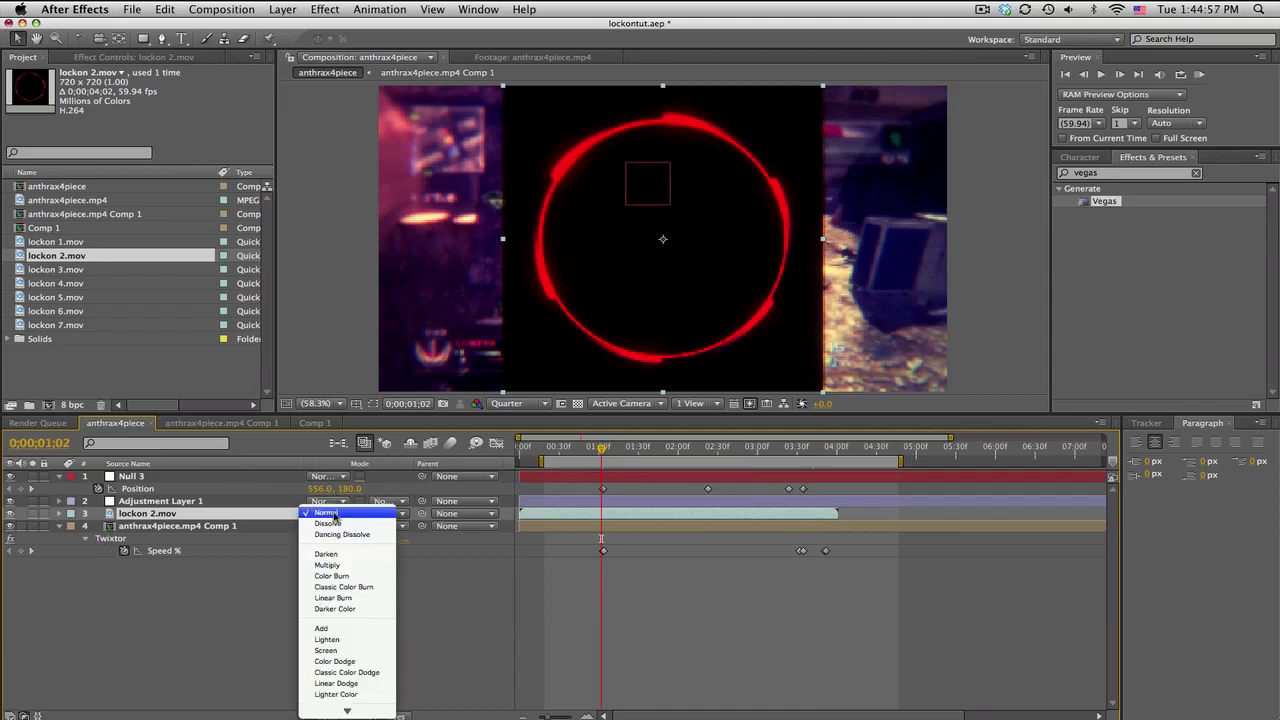
click(330, 633)
drag(551, 517, 629, 520)
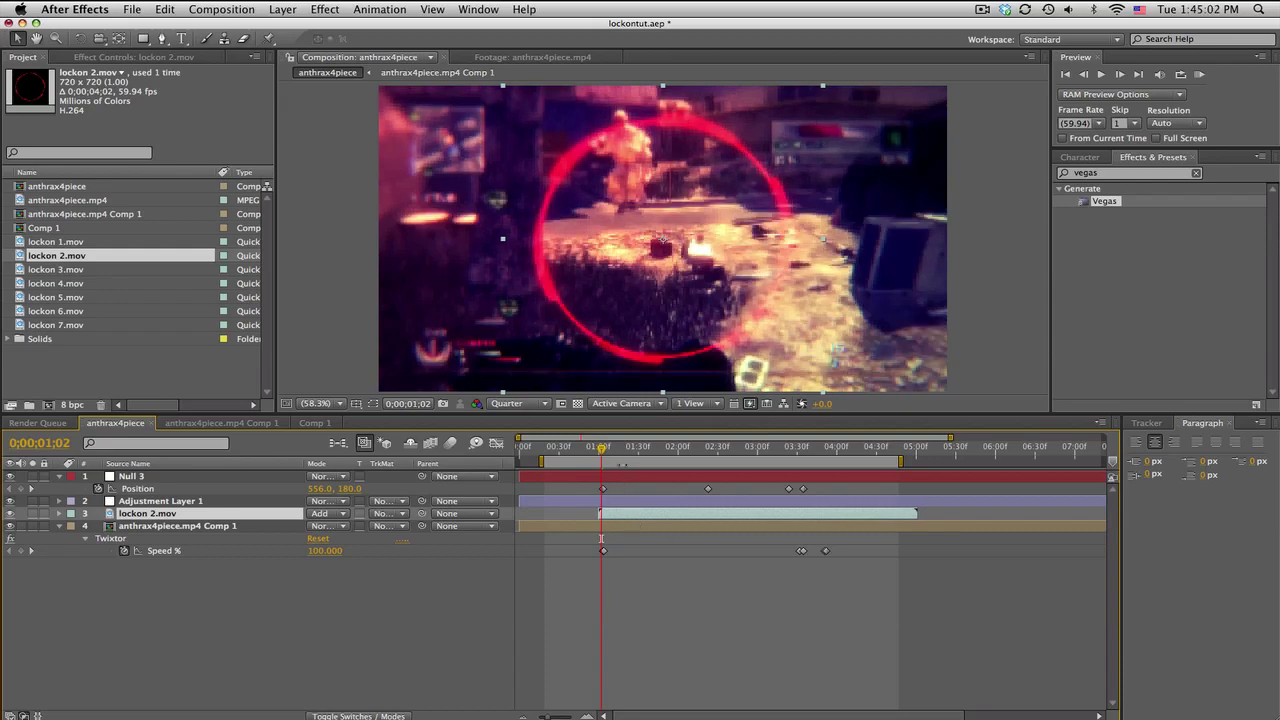
Parent lockon 2.mov to Null 3 and move the circle onto the enemy at 0;00;01;11.
drag(603, 450, 613, 450)
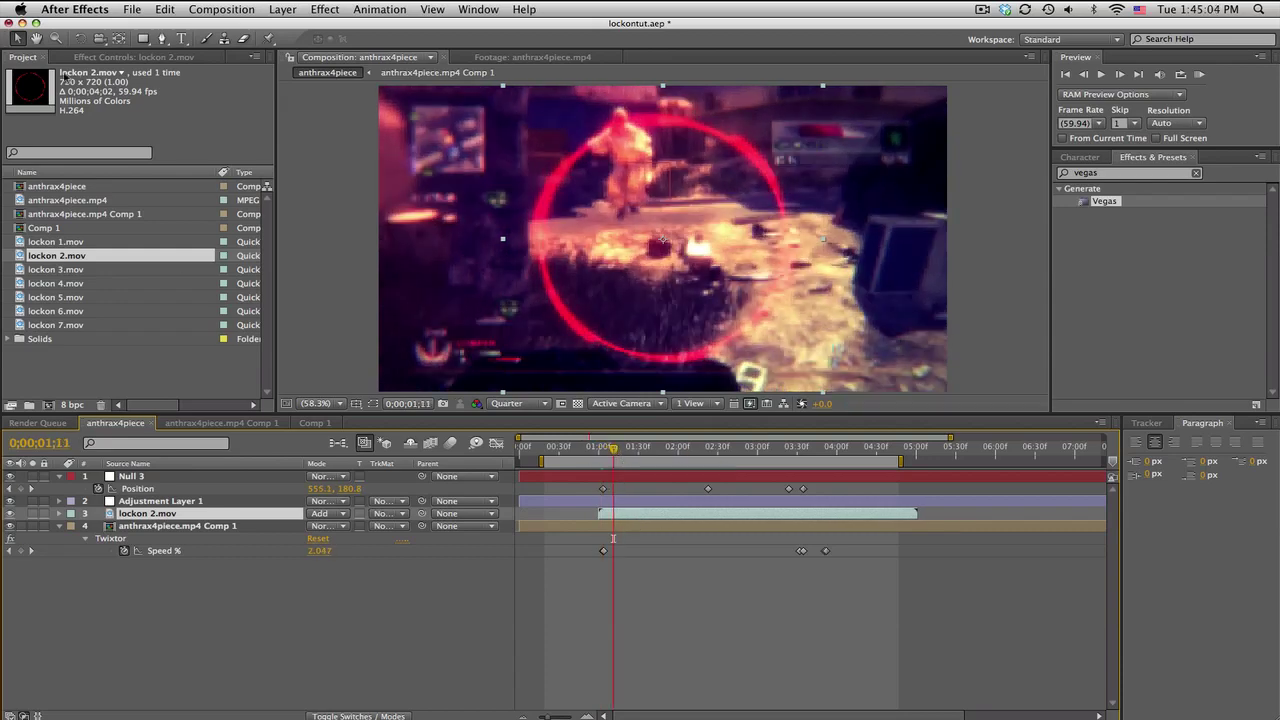
drag(421, 513, 135, 477)
drag(659, 280, 626, 206)
Scale lockon 2.mov to 48% and scrub the timeline to check that it follows the enemy.
click(259, 517)
key(s)
drag(326, 525, 284, 525)
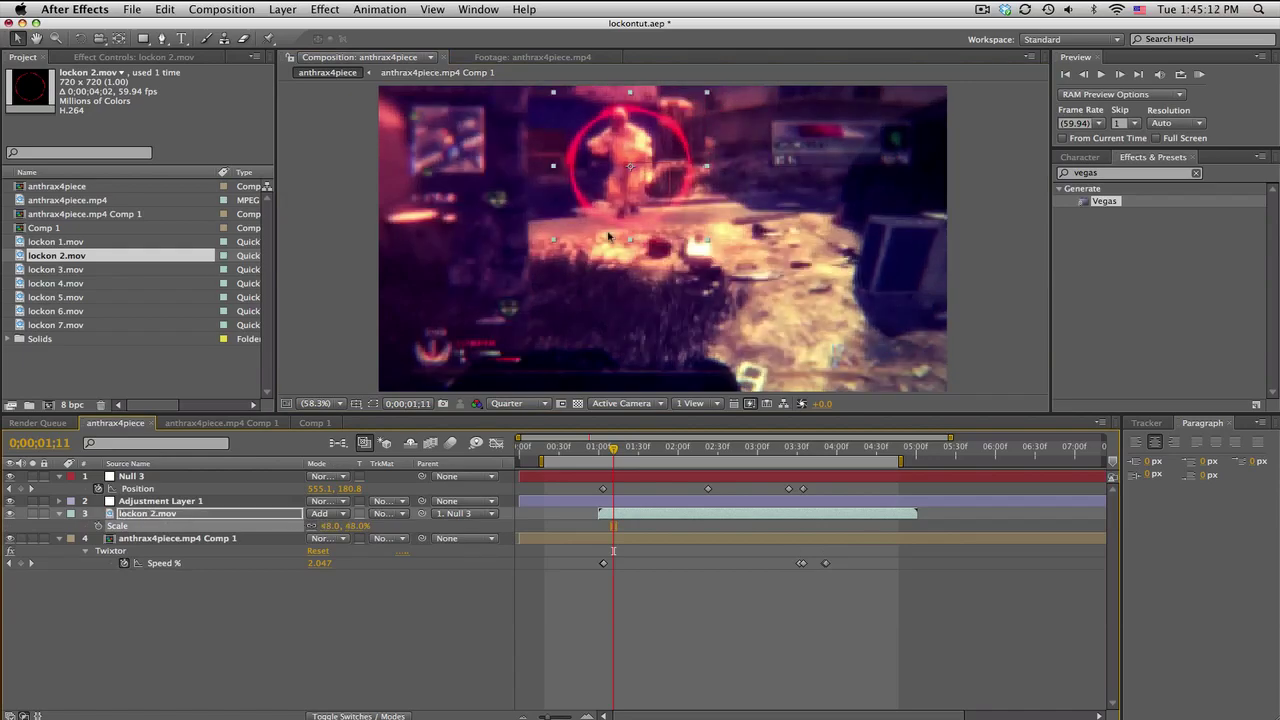
click(591, 450)
drag(593, 452, 718, 451)
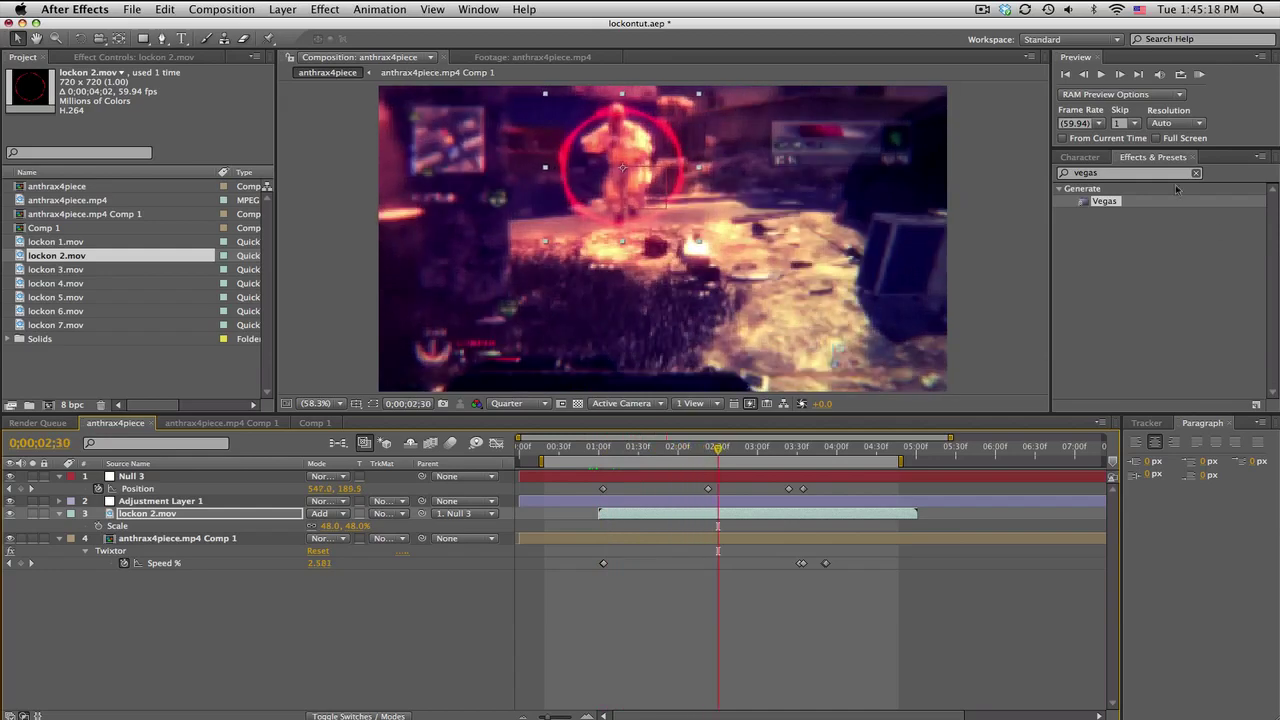
Apply the Hue/Saturation effect to lockon 2.mov and shift its Master Hue to 207° for a blue circle.
click(1124, 172)
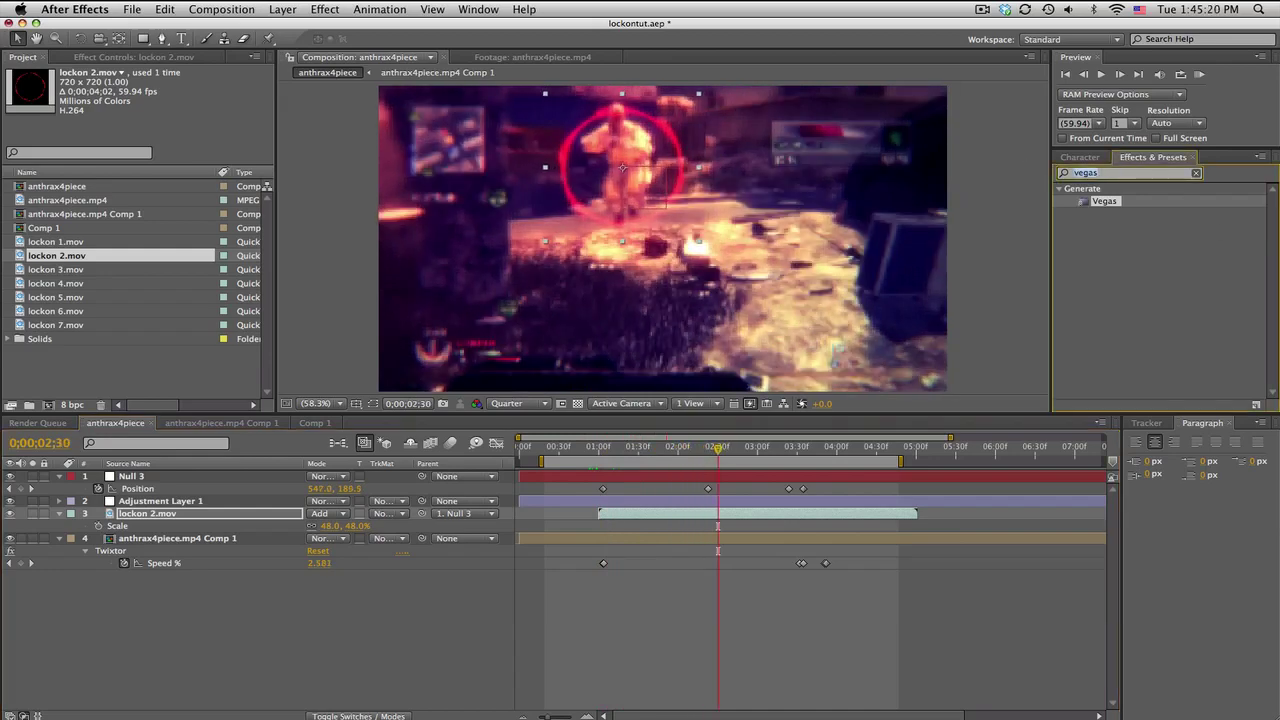
text(hue)
drag(1139, 267, 200, 519)
drag(155, 168, 244, 168)
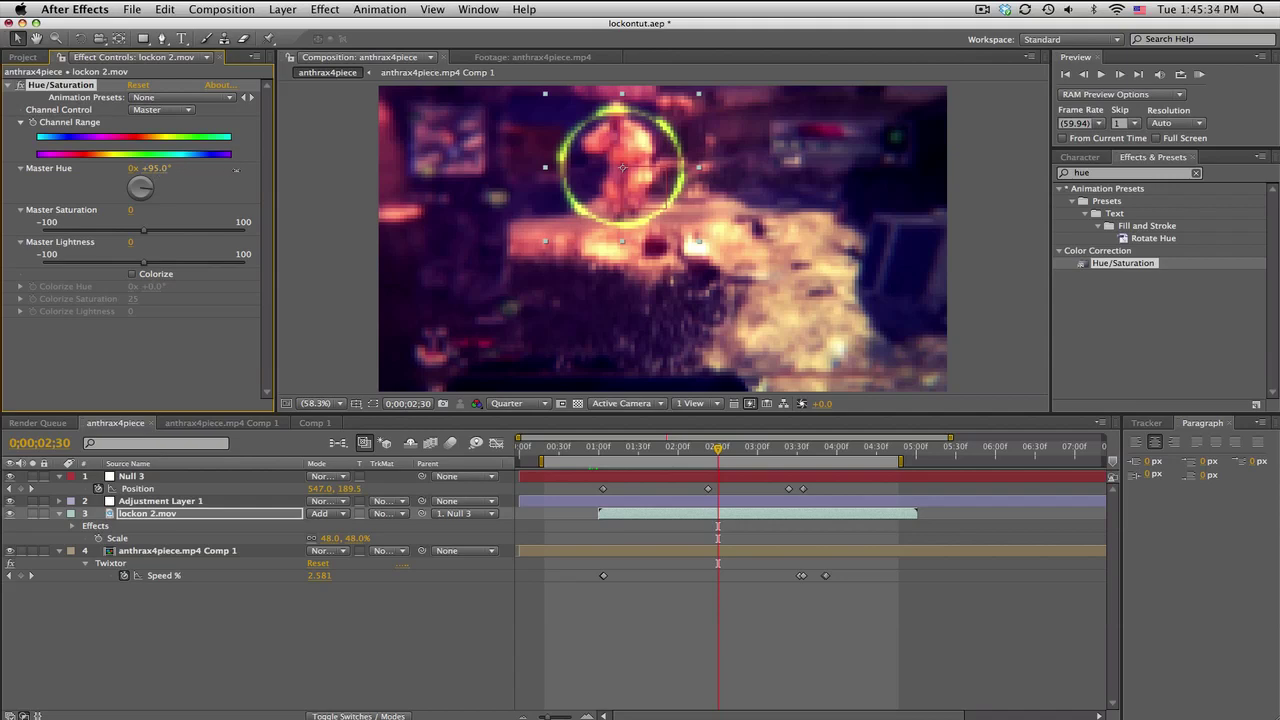
drag(236, 170, 295, 193)
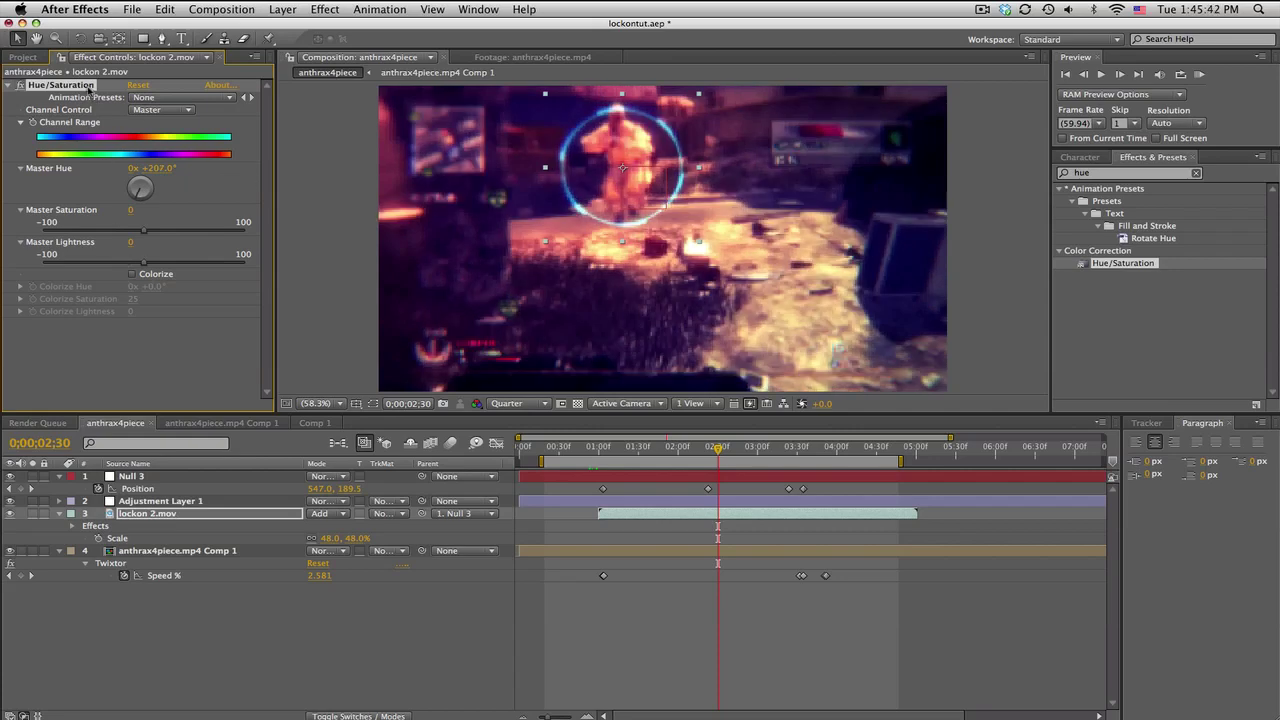
Delete the Hue/Saturation effect from lockon 2.mov and preview the clip.
key(Delete)
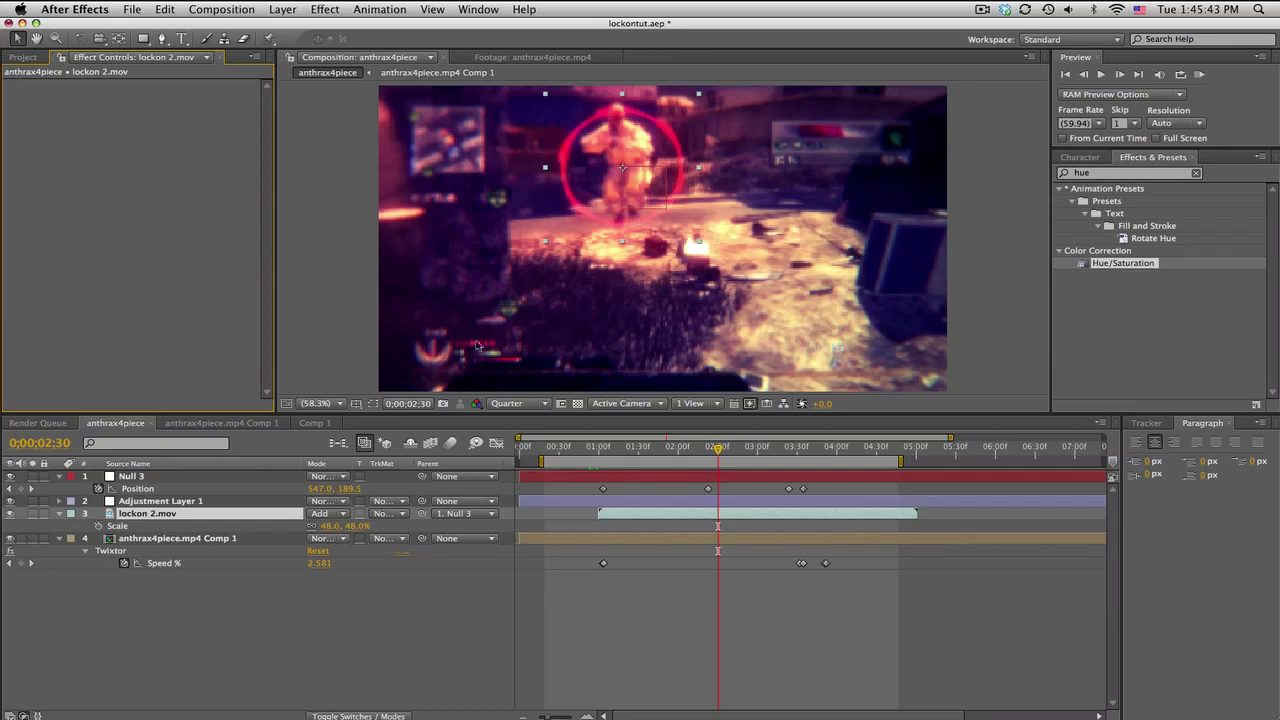
click(632, 451)
key(space)
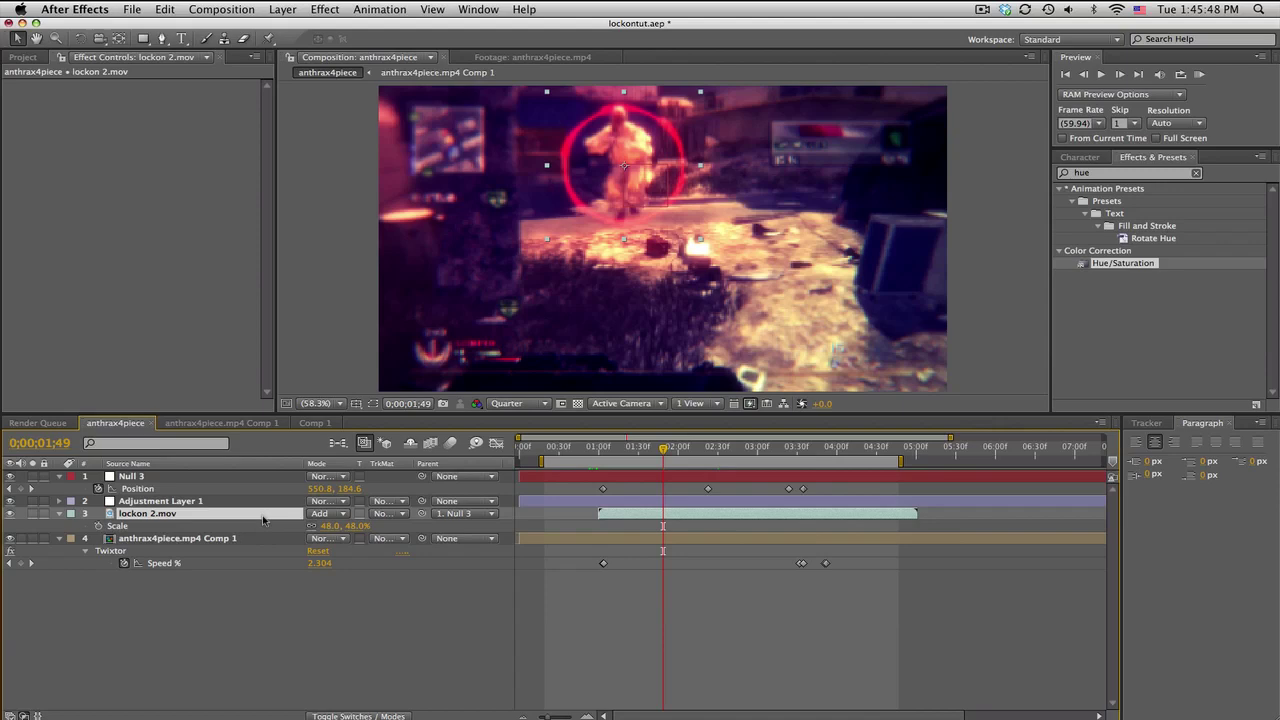
Delete lockon 2.mov from the timeline and place lockon 3.mov between Adjustment Layer 1 and the gameplay layer.
key(Delete)
click(25, 63)
drag(72, 272, 677, 517)
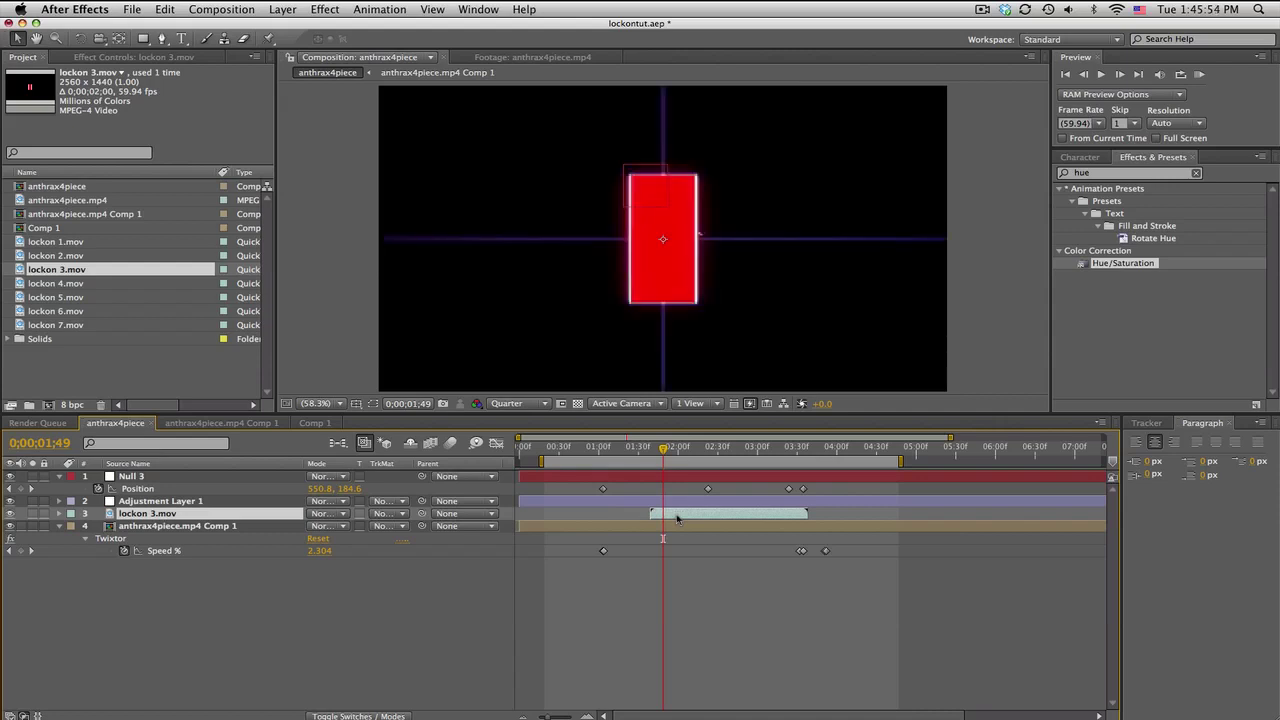
Move lockon 3.mov sideways to expose its edge, and bring it back near the centre of the frame.
drag(700, 276, 392, 268)
click(437, 274)
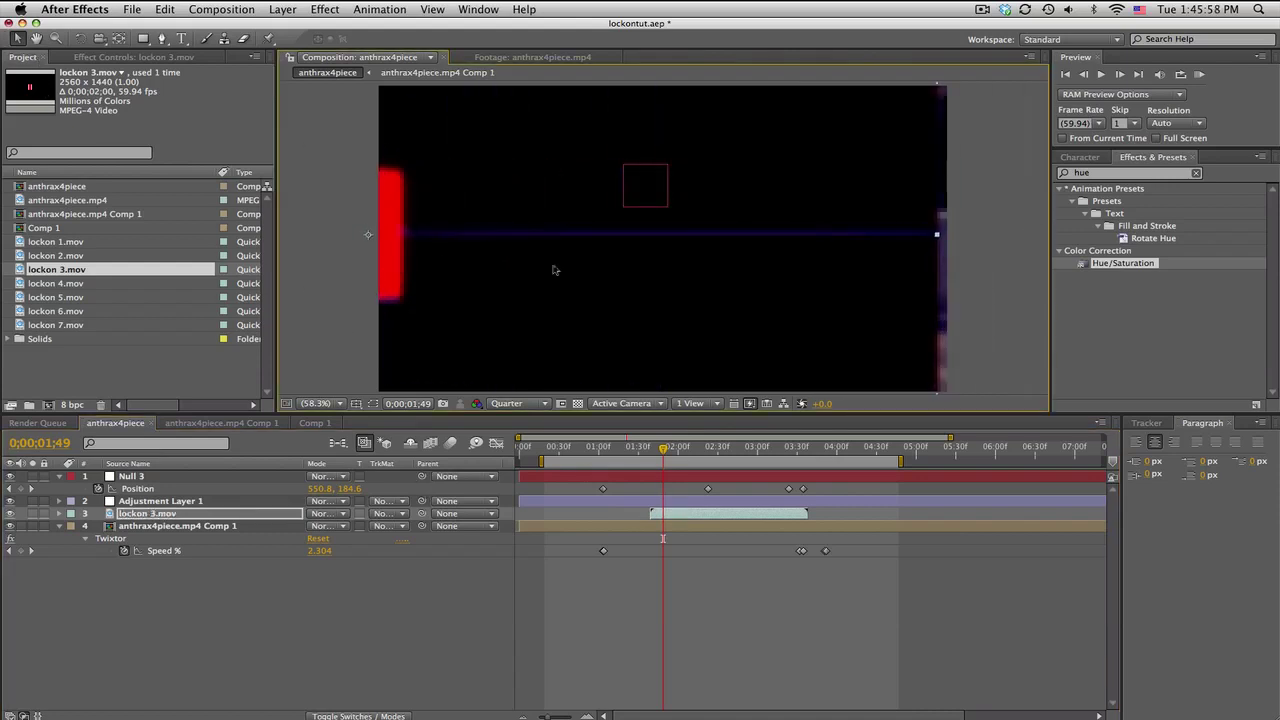
drag(393, 242, 661, 277)
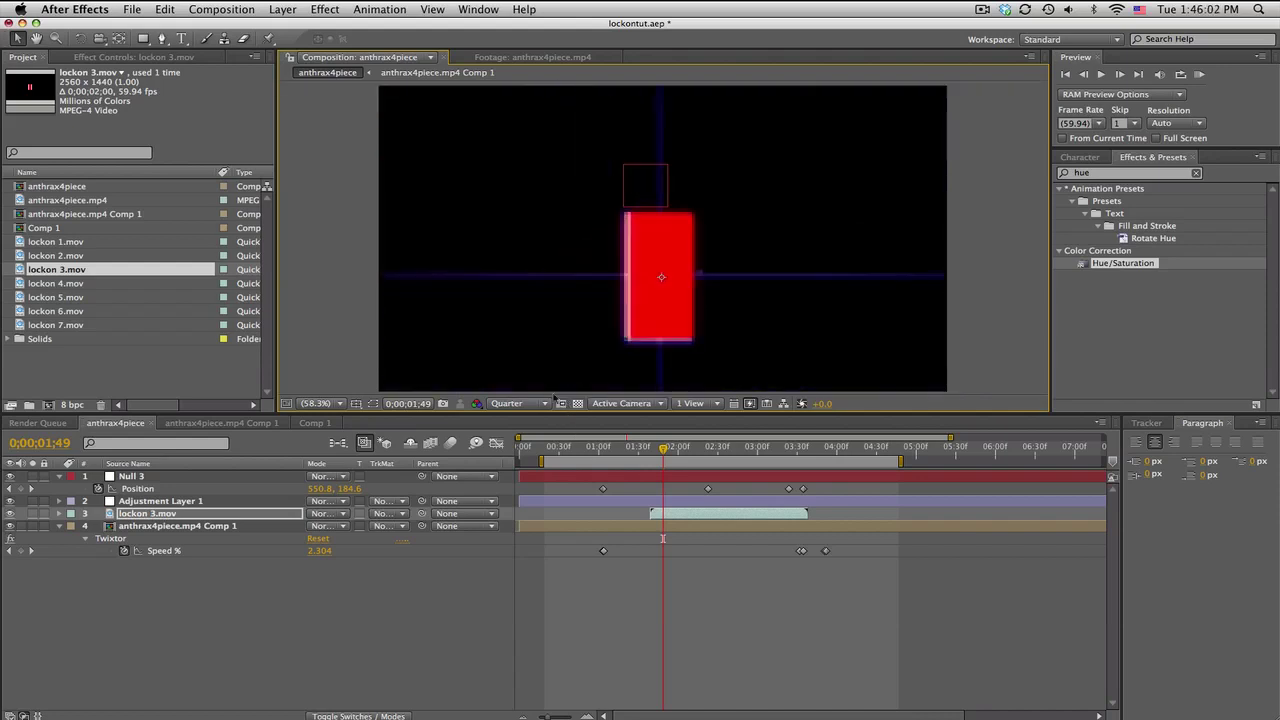
Set lockon 3.mov's blending mode to Add and move its red rectangle onto the enemy.
click(330, 513)
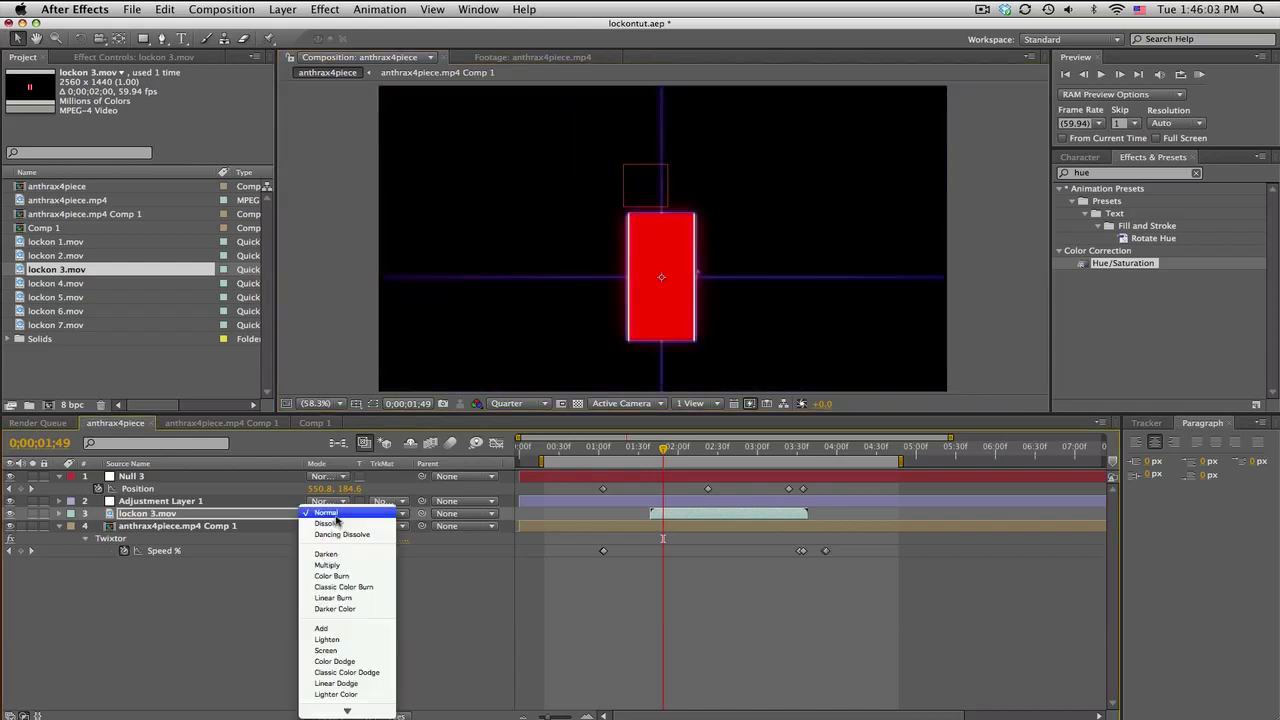
click(323, 629)
drag(660, 333, 625, 215)
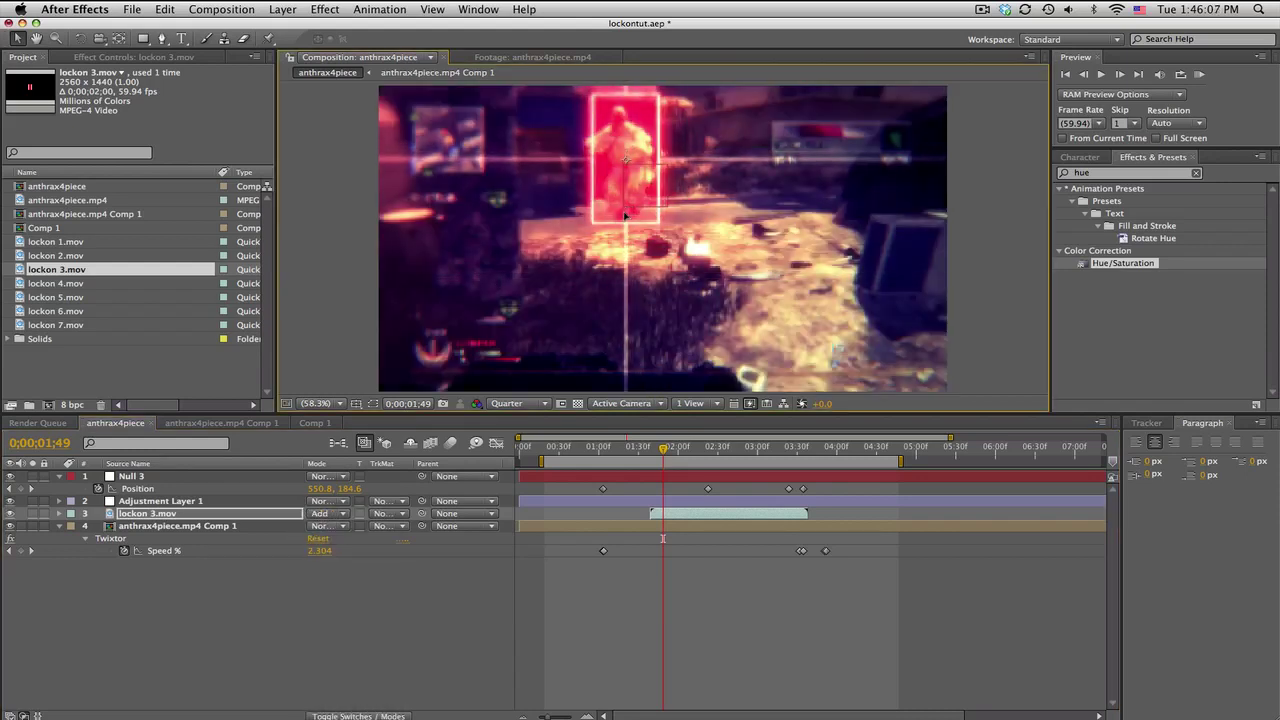
Try reducing lockon 3.mov's Scale to 62% over the enemy, and set the Scale back to 100%.
click(295, 518)
key(s)
drag(337, 527, 300, 525)
drag(617, 150, 620, 153)
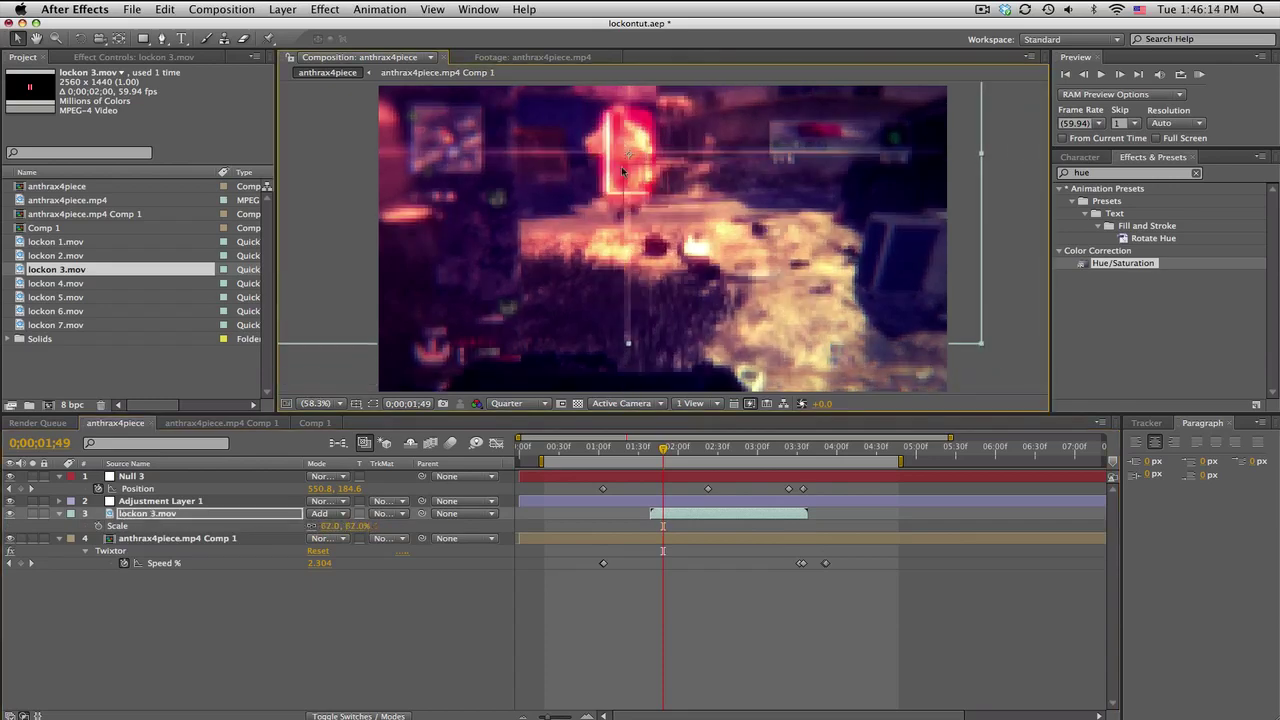
click(330, 526)
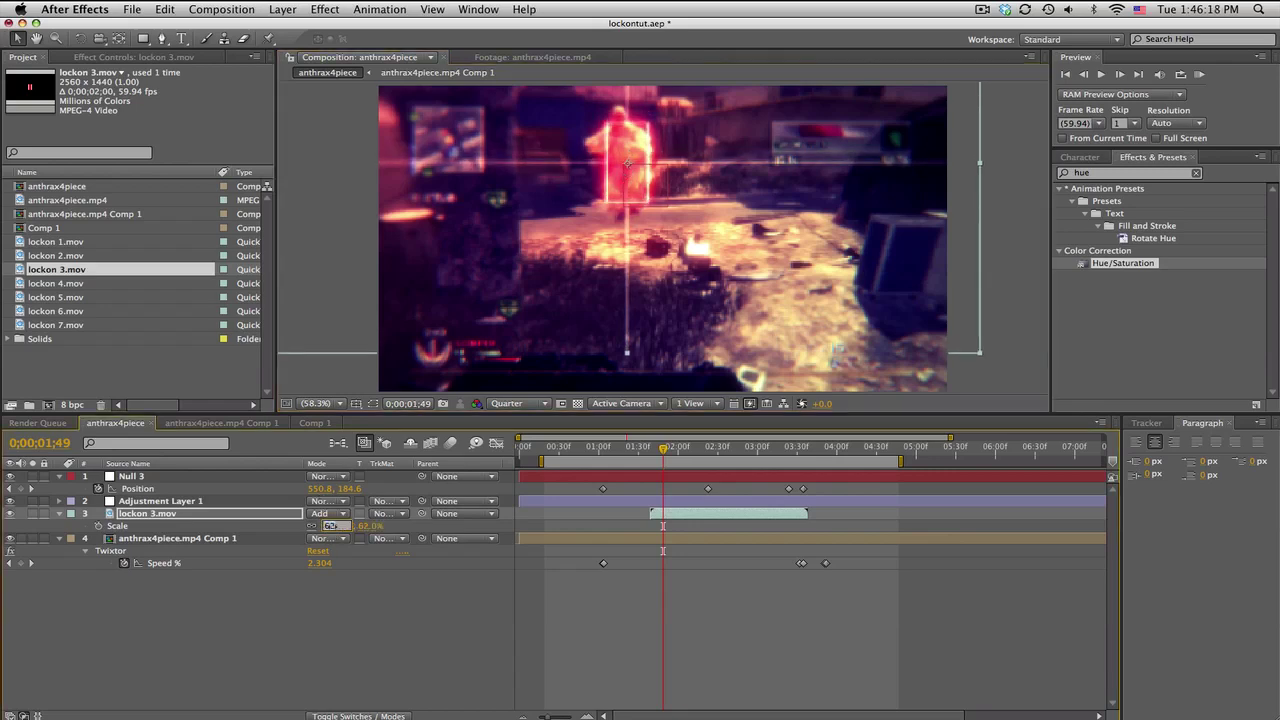
text(100)
key(Return)
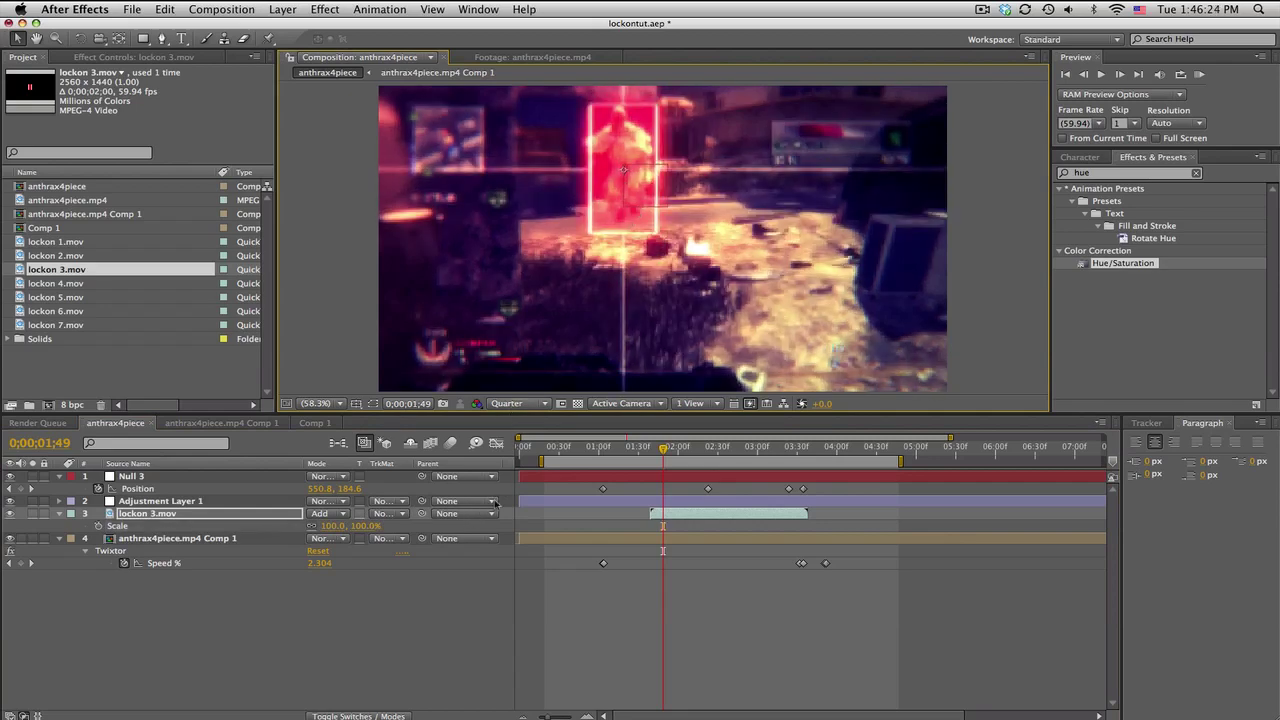
Parent lockon 3.mov to Null 3 and scrub through the timeline to preview the tracking.
drag(421, 515, 110, 476)
mouse_move(660, 446)
mouse_down()
mouse_move(627, 446)
mouse_move(684, 446)
mouse_up()
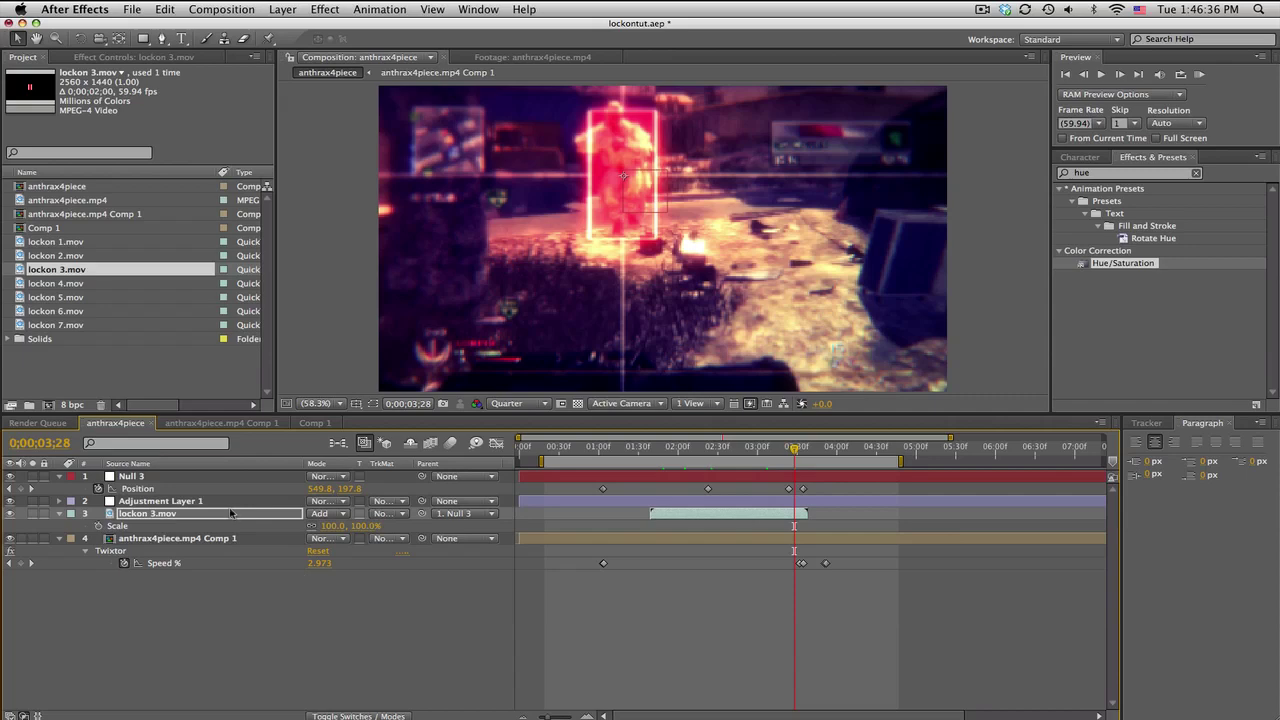
Delete lockon 3.mov from the timeline and place lockon 4.mov between Adjustment Layer 1 and the gameplay layer.
key(Delete)
click(74, 289)
drag(143, 514, 661, 514)
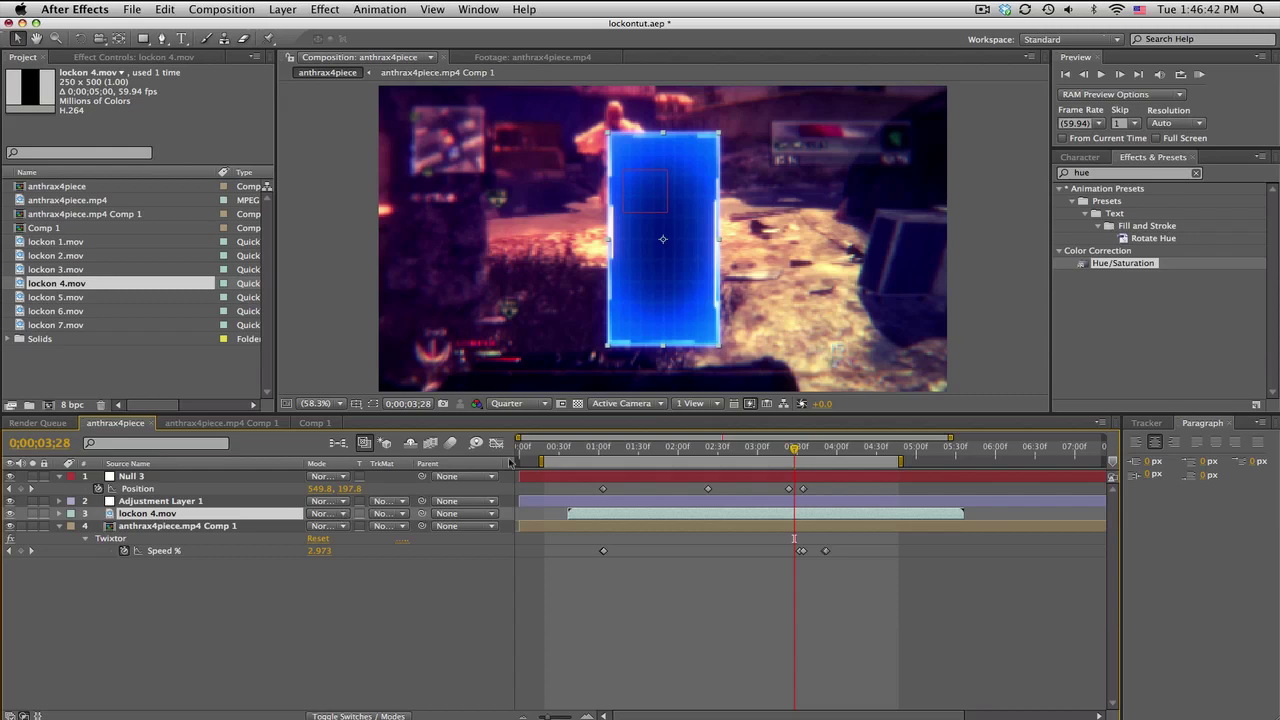
Set lockon 4.mov's blending mode to Add and move its blue rectangle up over the enemy.
click(343, 513)
click(334, 629)
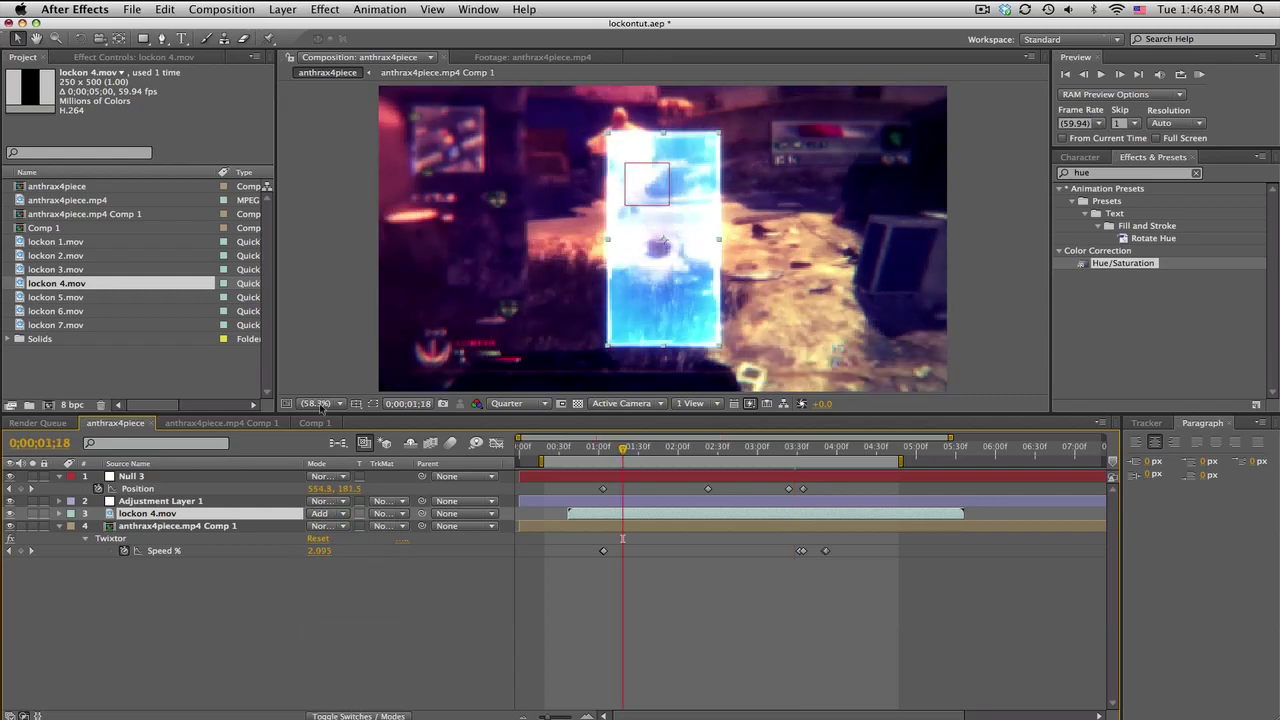
drag(643, 283, 619, 225)
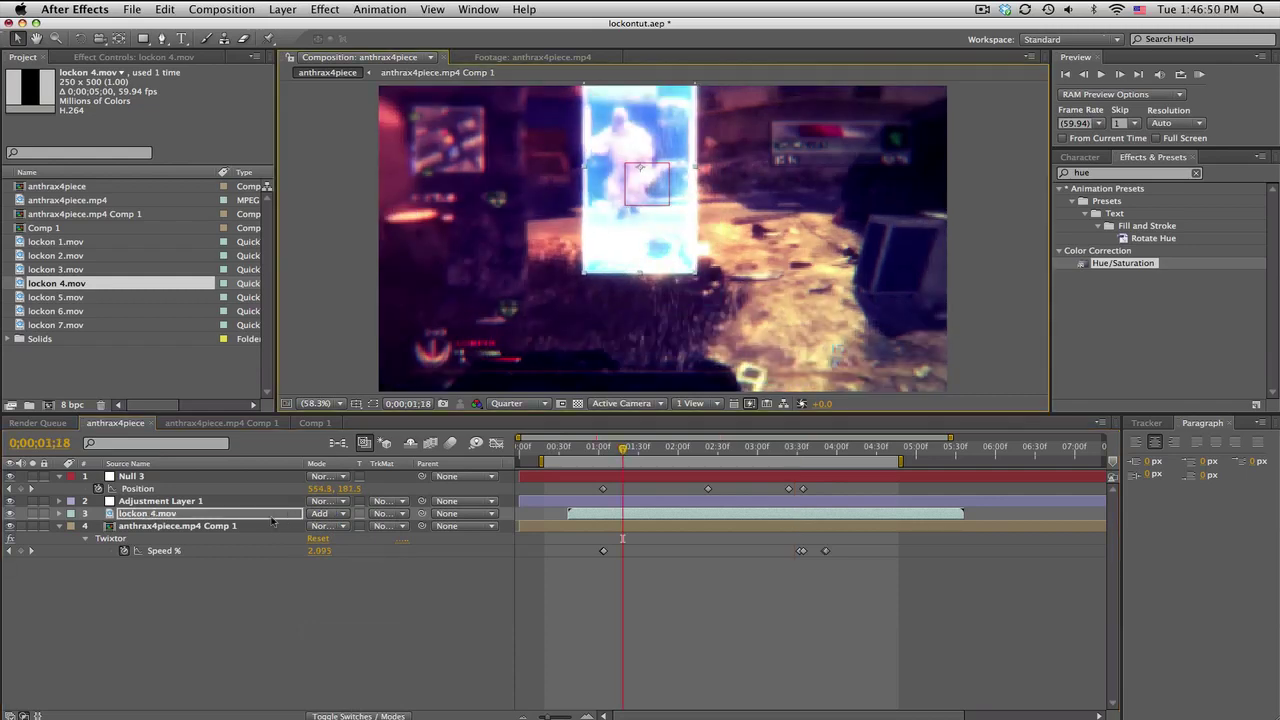
Try several proportional and unlinked Scale values on lockon 4.mov, ending with 100% for both width and height.
key(s)
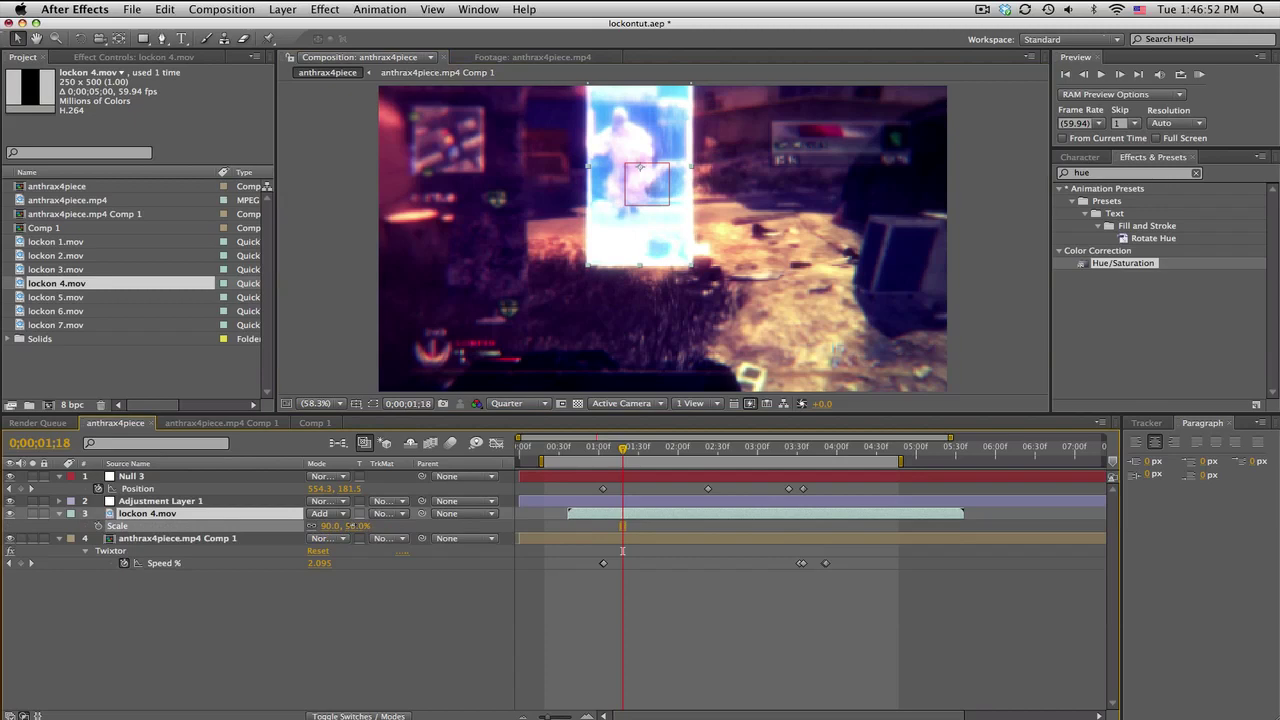
drag(337, 525, 659, 226)
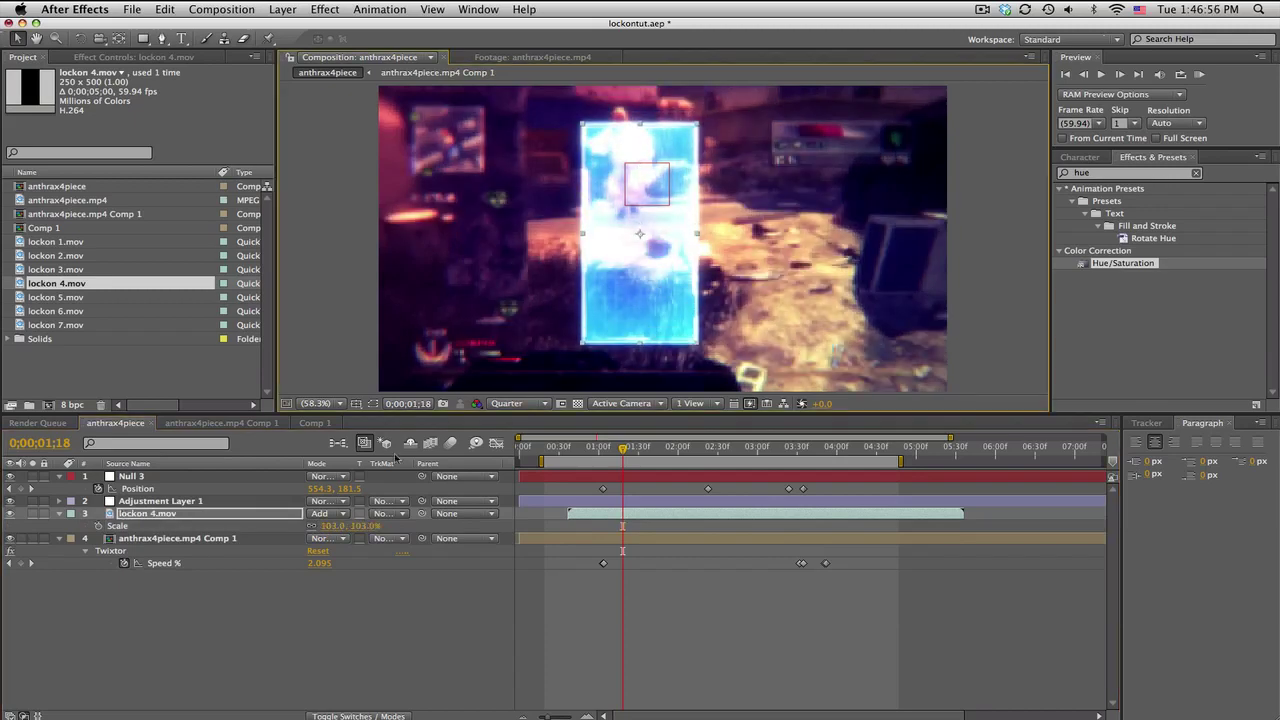
mouse_move(335, 526)
mouse_down()
mouse_move(597, 525)
mouse_move(271, 523)
mouse_move(344, 526)
mouse_up()
click(333, 526)
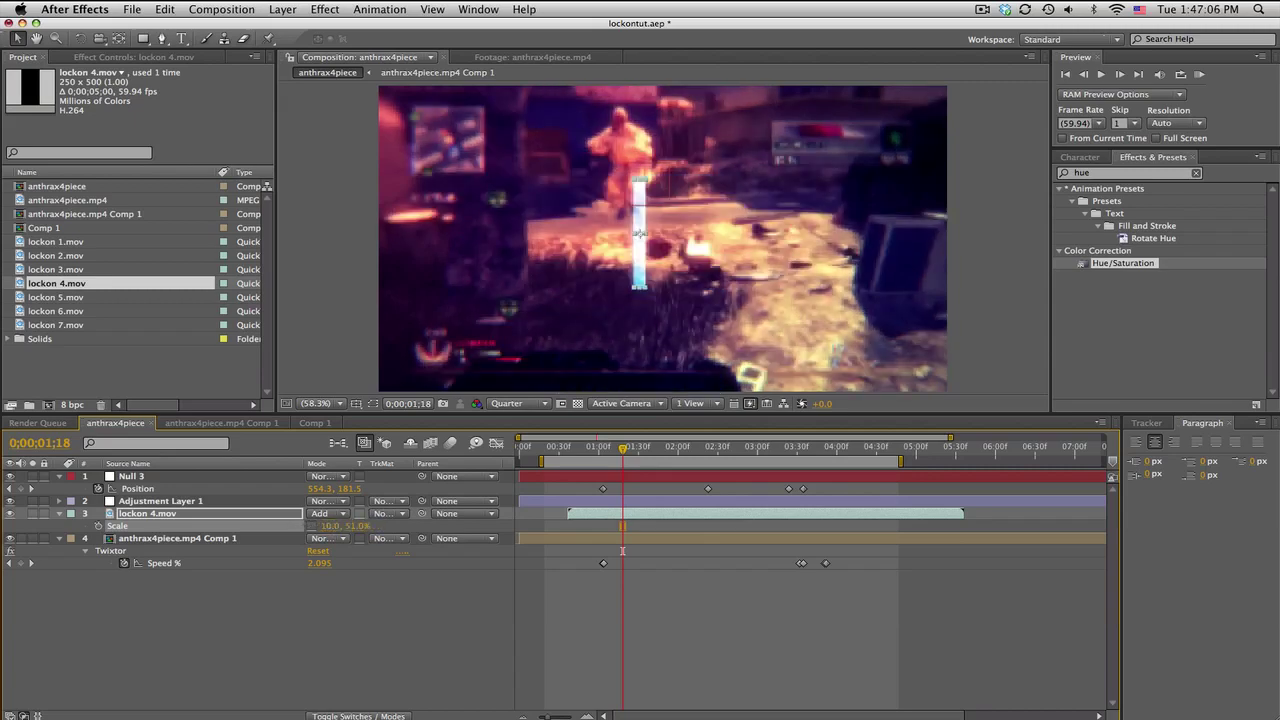
key(Return)
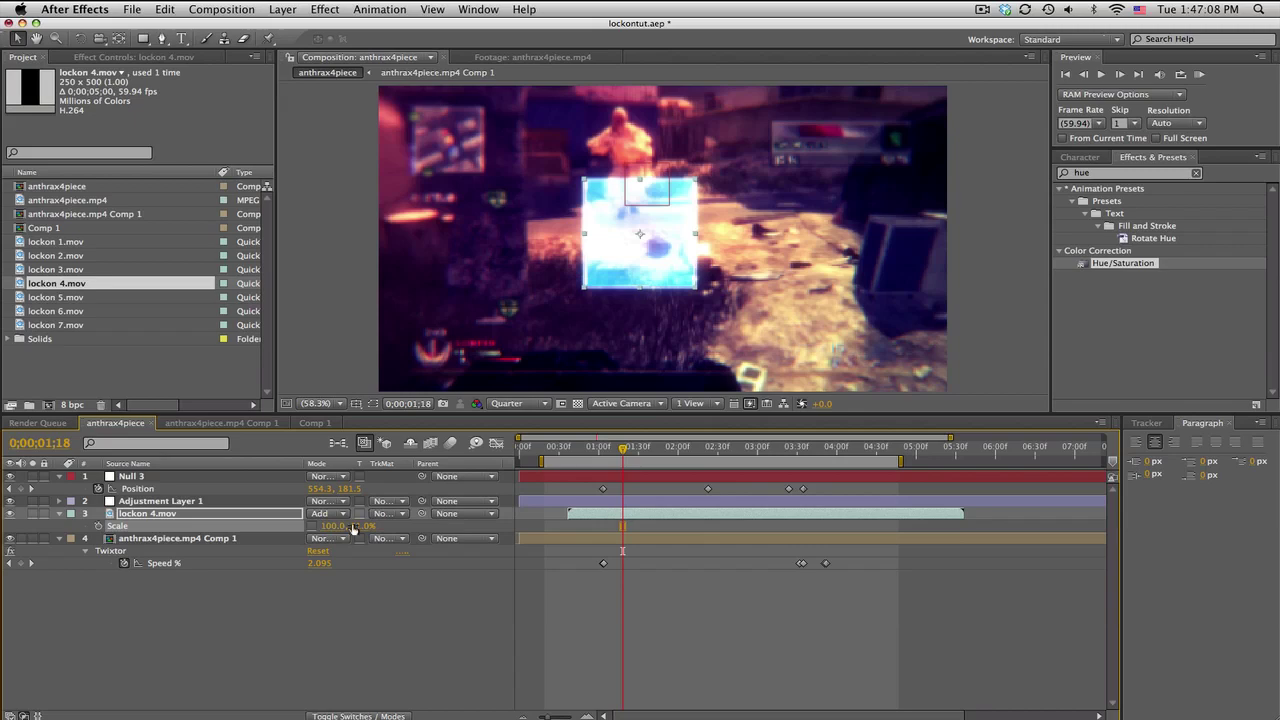
text(100)
key(Return)
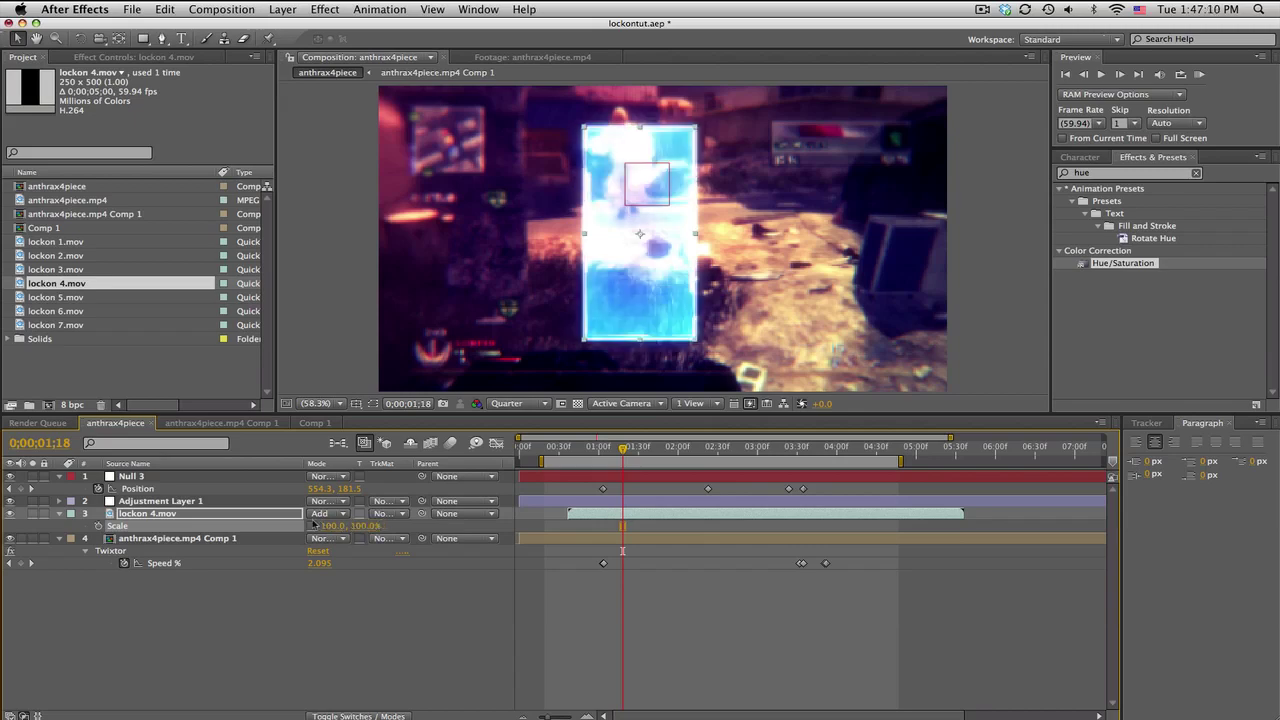
Set lockon 4.mov's linked Scale to 89% and move its rectangle back over the enemy.
drag(333, 530, 318, 530)
drag(655, 263, 645, 192)
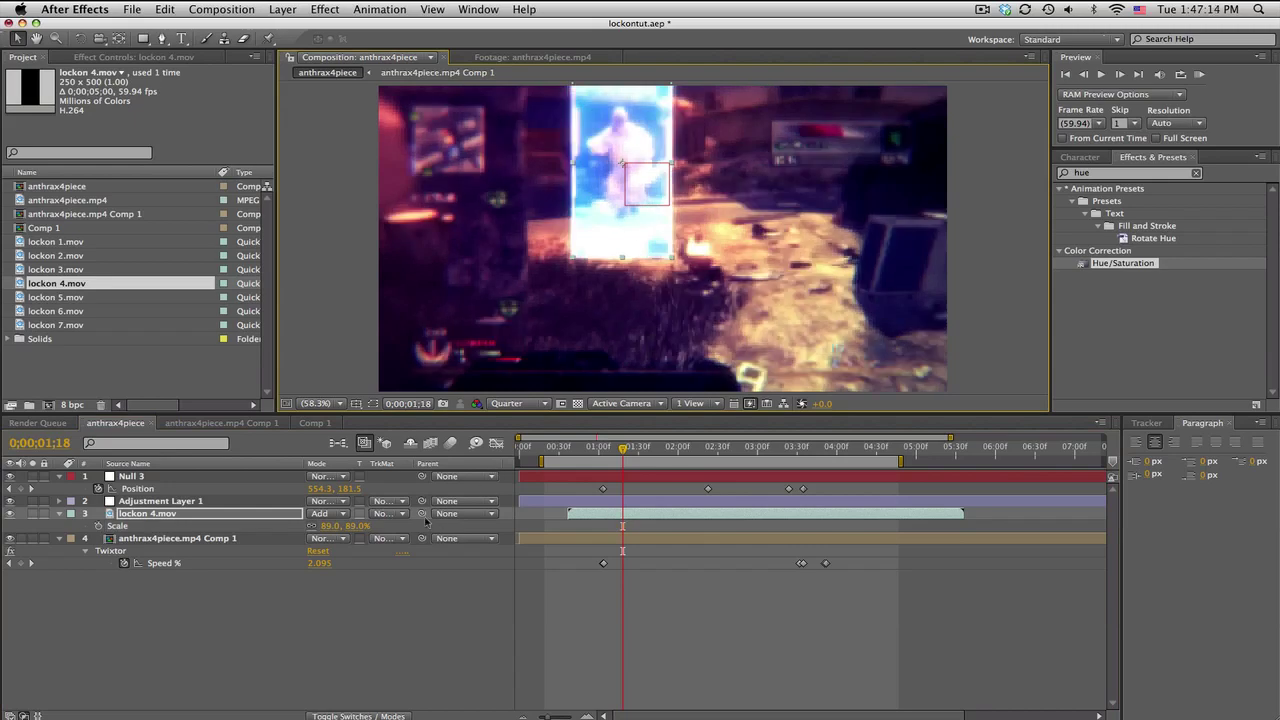
Parent lockon 4.mov to Null 3, slide its start to the null's first Position keyframe, and scrub the result.
drag(422, 513, 348, 487)
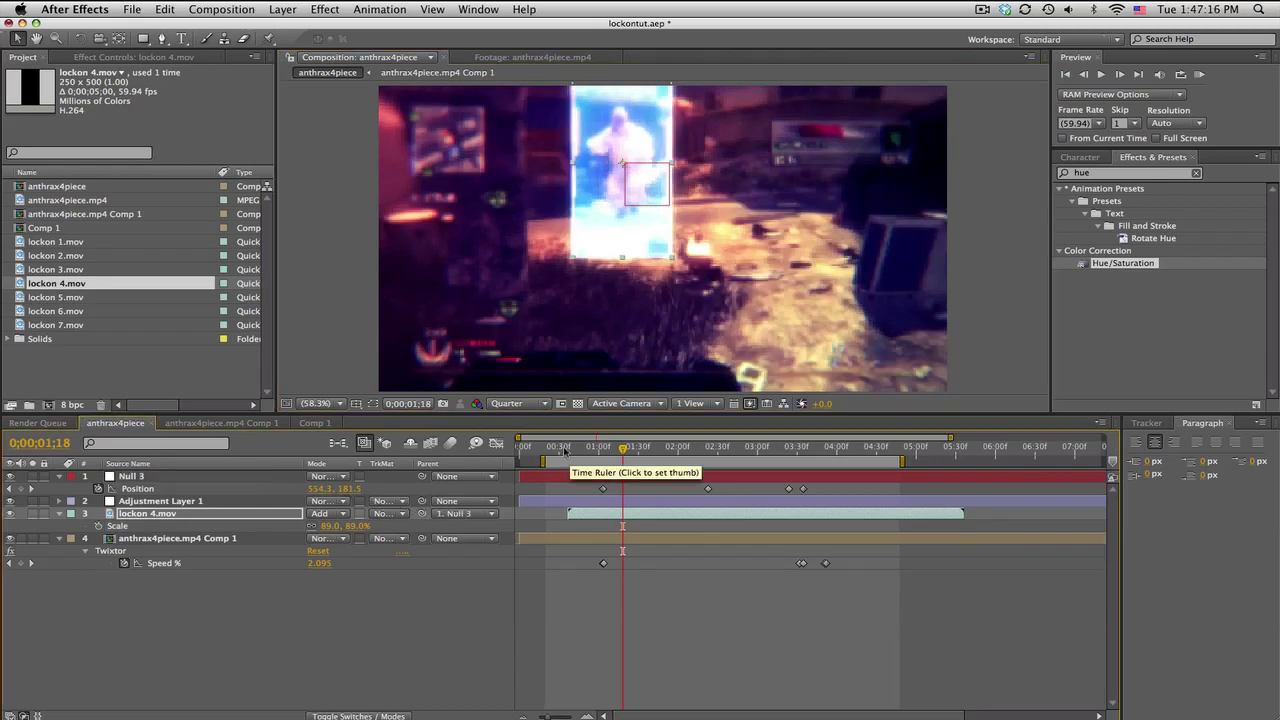
click(562, 450)
click(568, 450)
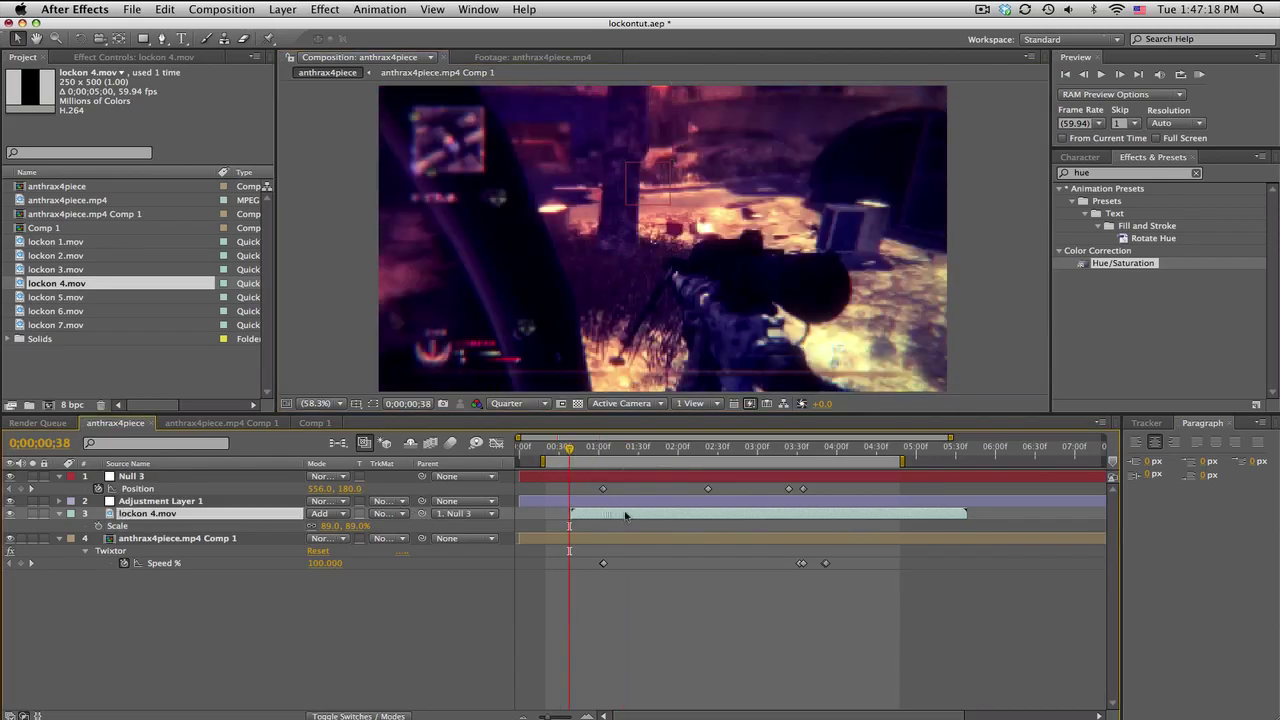
drag(634, 515, 641, 515)
drag(569, 450, 731, 453)
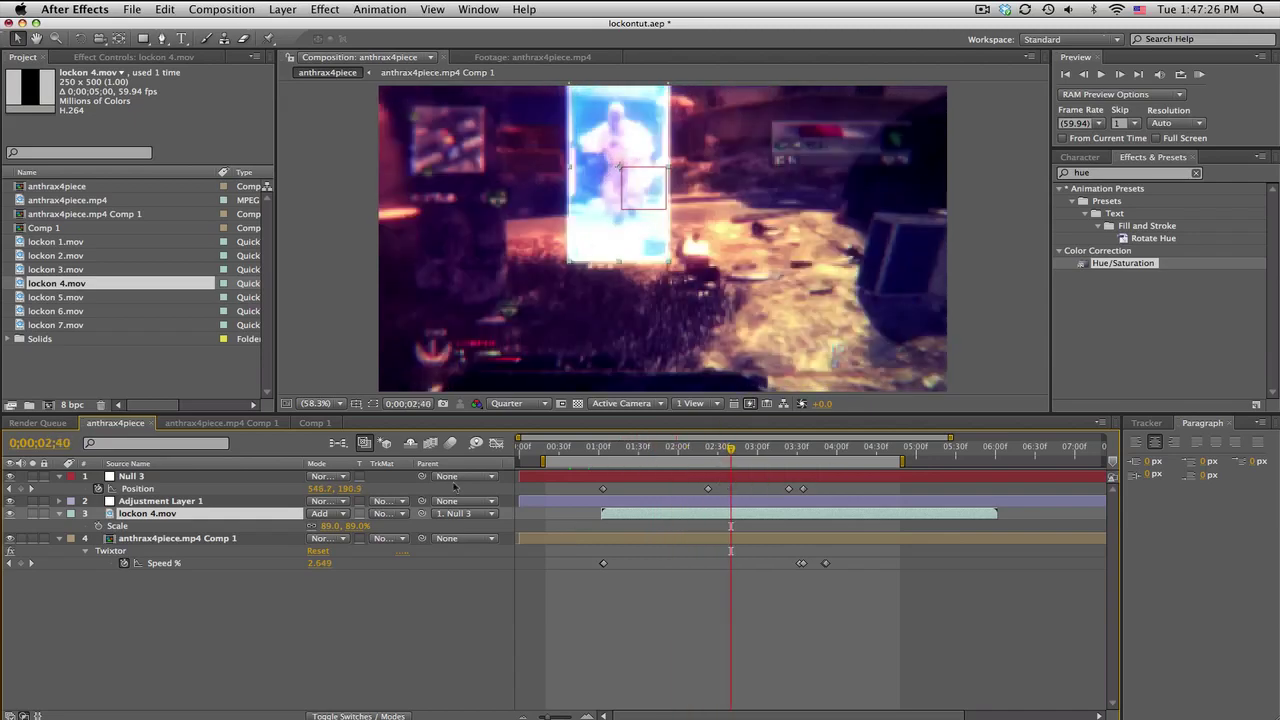
Replace lockon 4.mov with lockon 5.mov below Adjustment Layer 1, starting it at the null's first Position keyframe.
key(Delete)
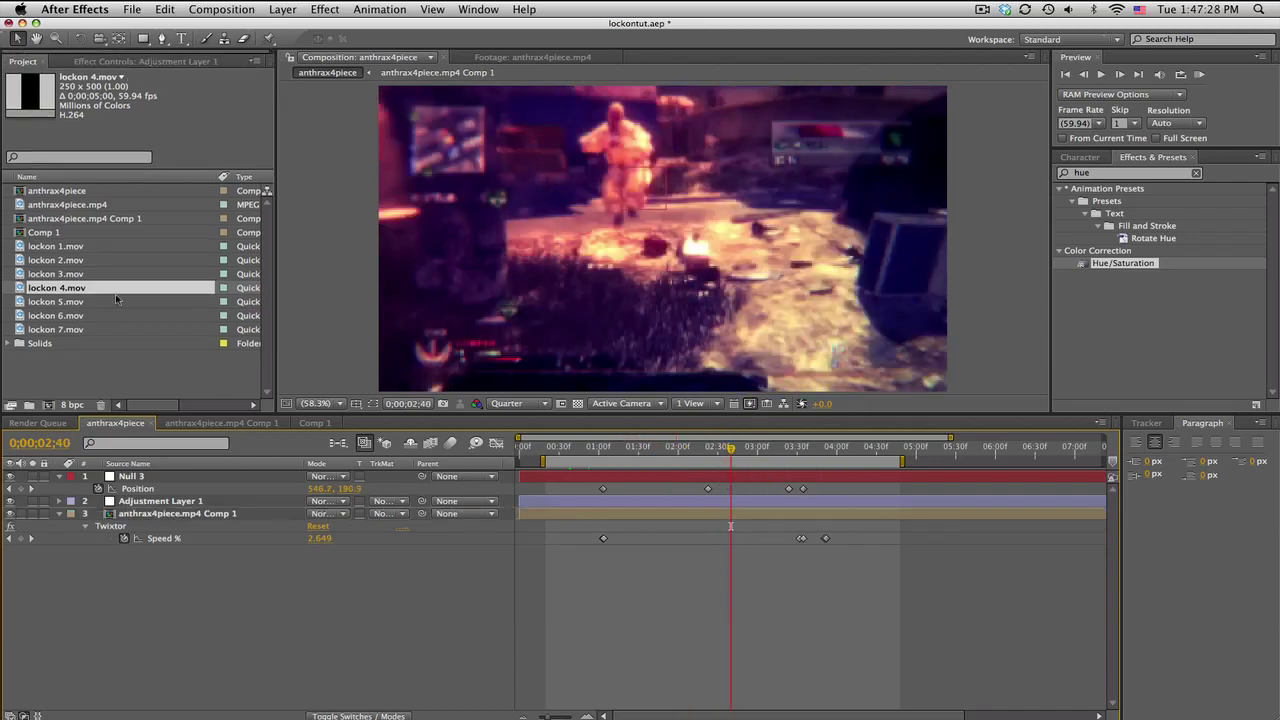
drag(56, 301, 705, 517)
drag(603, 449, 613, 449)
key(j)
drag(621, 516, 630, 455)
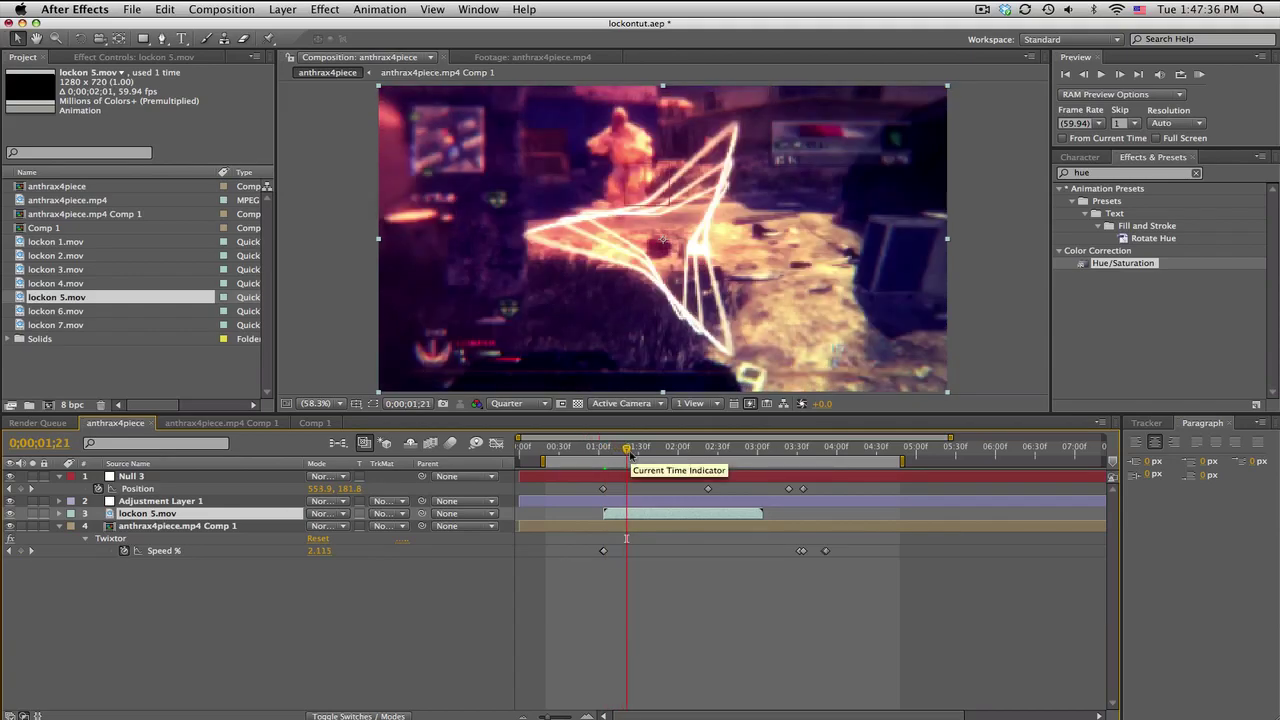
Animate lockon 5.mov's Position with keyframes from the frame centre at 0;00;01;21 to the enemy's head at 0;00;01;48.
key(Page_Up)
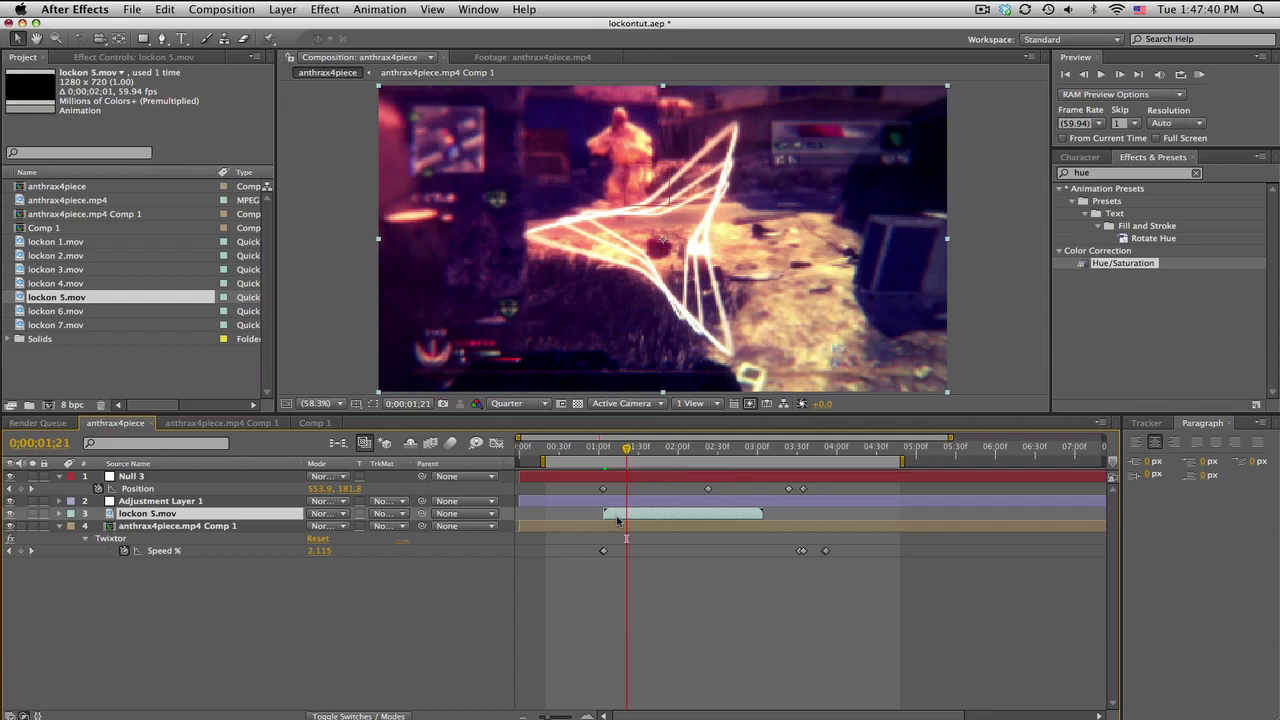
key(p)
click(100, 526)
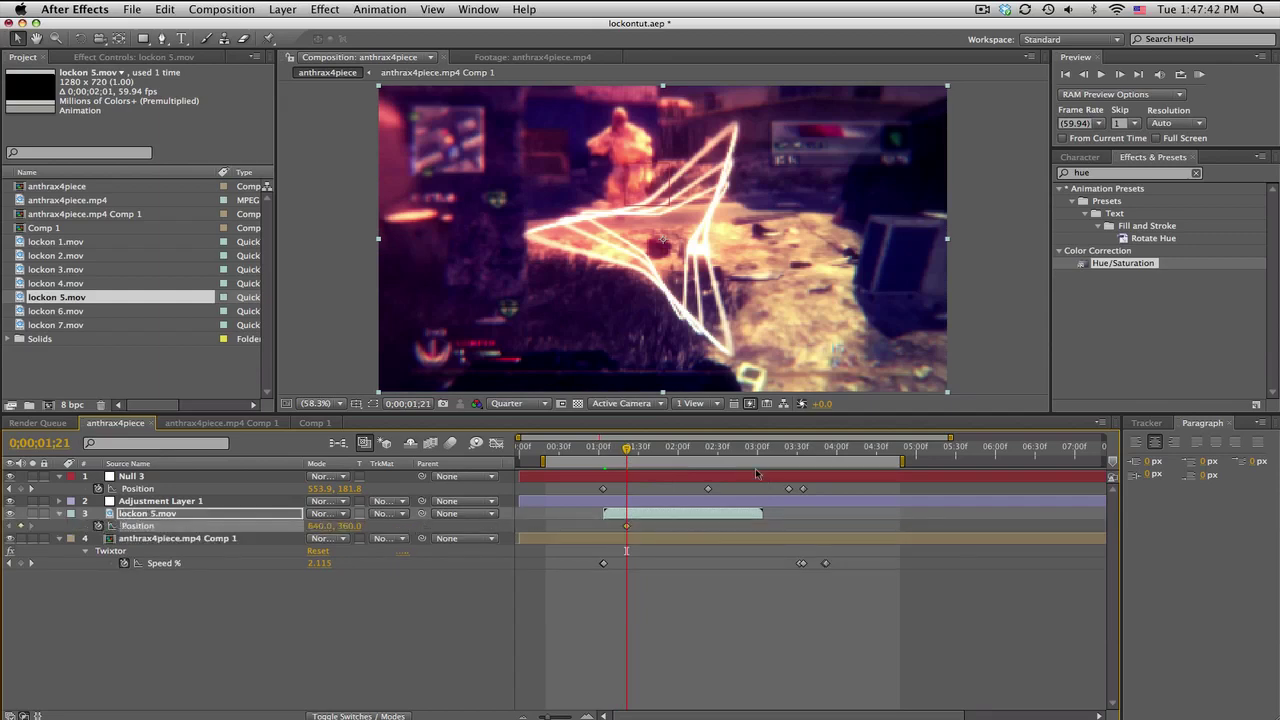
click(663, 452)
drag(681, 245, 637, 125)
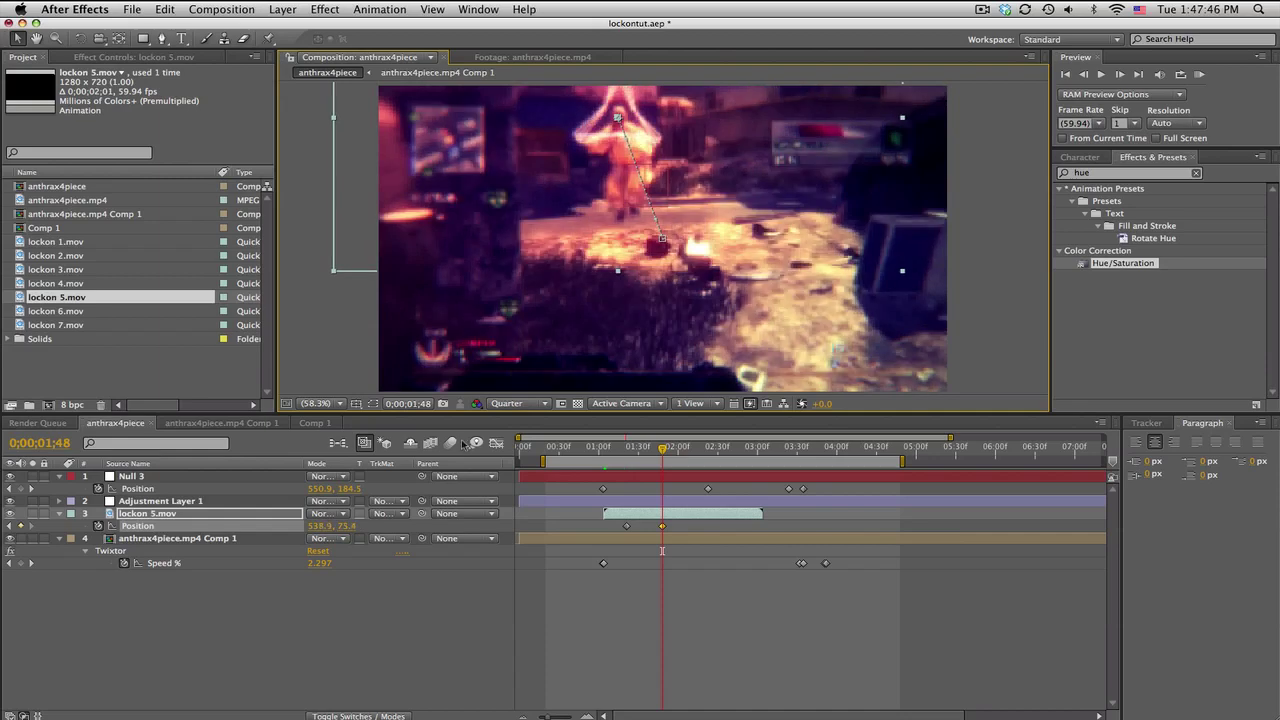
Parent lockon 5.mov to Null 3 and preview its animation from near the start of the clip.
drag(422, 513, 240, 478)
click(607, 448)
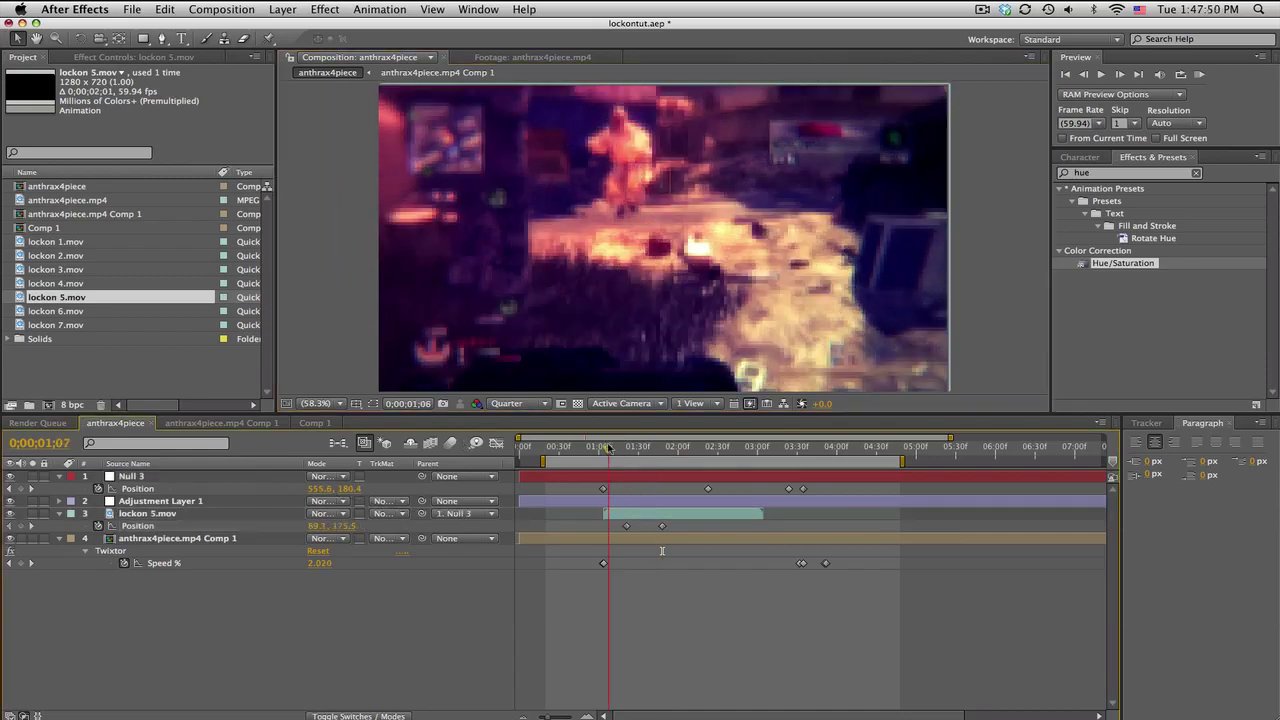
key(space)
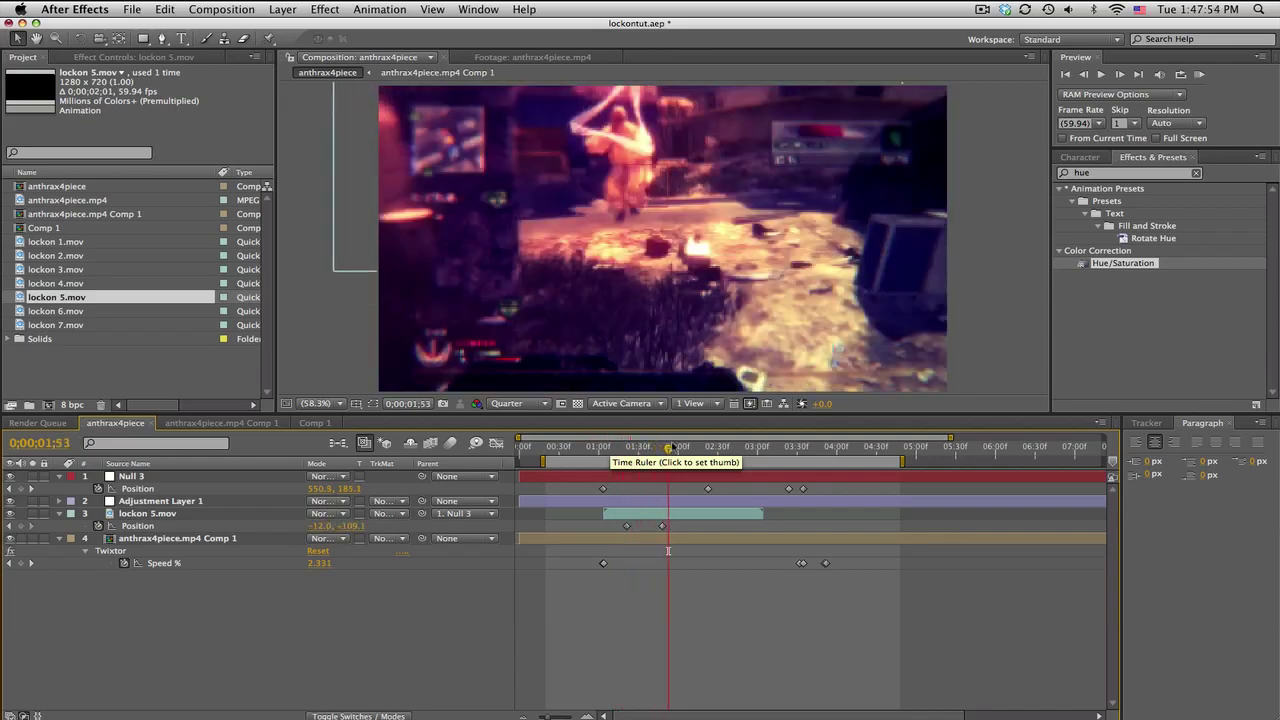
Delete lockon 5.mov from the timeline and place lockon 6.mov between Adjustment Layer 1 and the gameplay layer.
click(204, 514)
drag(57, 311, 305, 515)
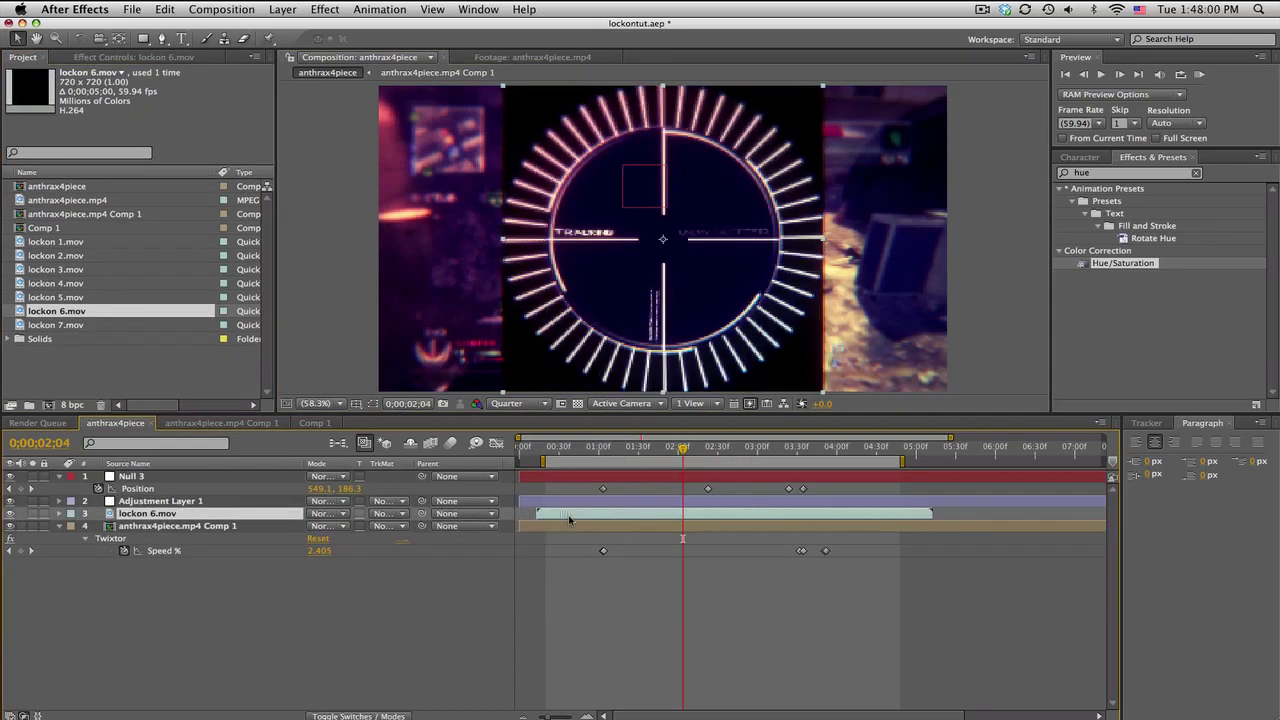